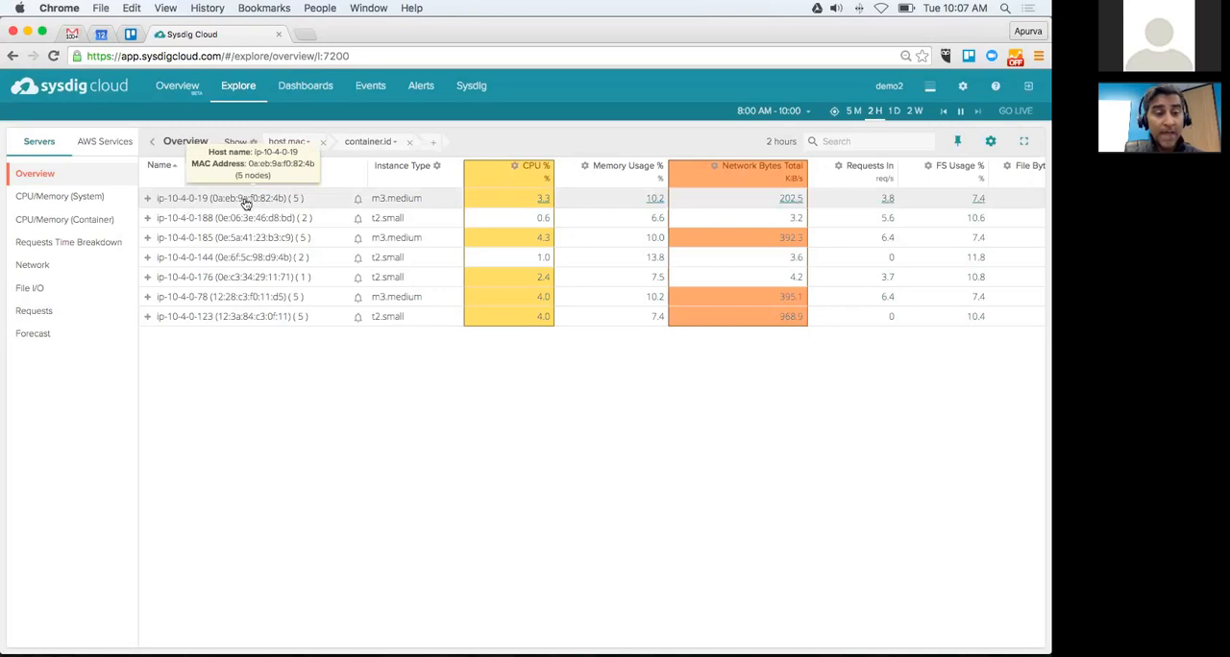
Step: Expand host ip-10-4-0-19 to see its containers and apply the preset grouping agent.tag.role > container.image > container.id
click(149, 200)
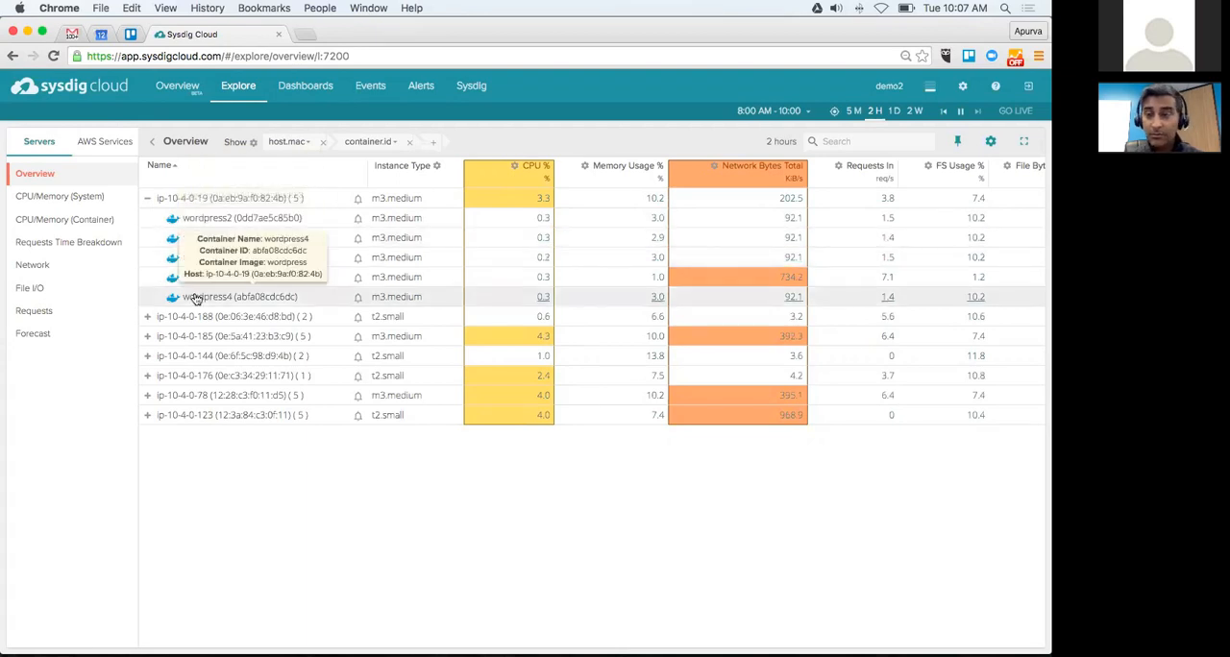
click(253, 145)
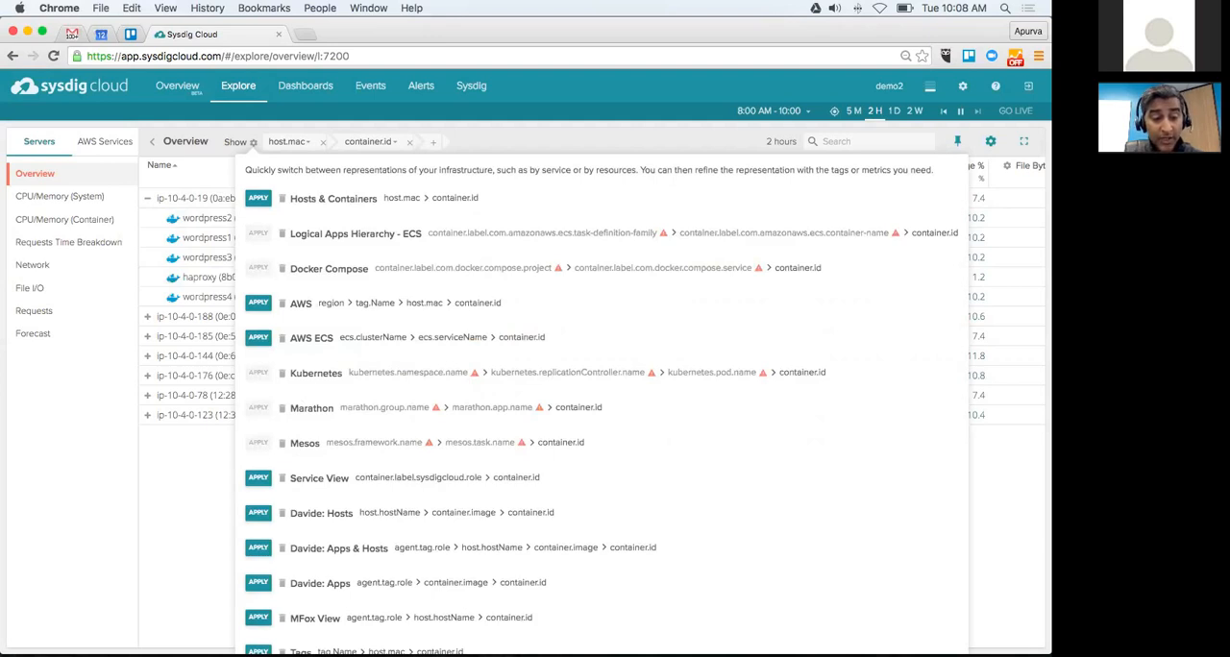
click(258, 582)
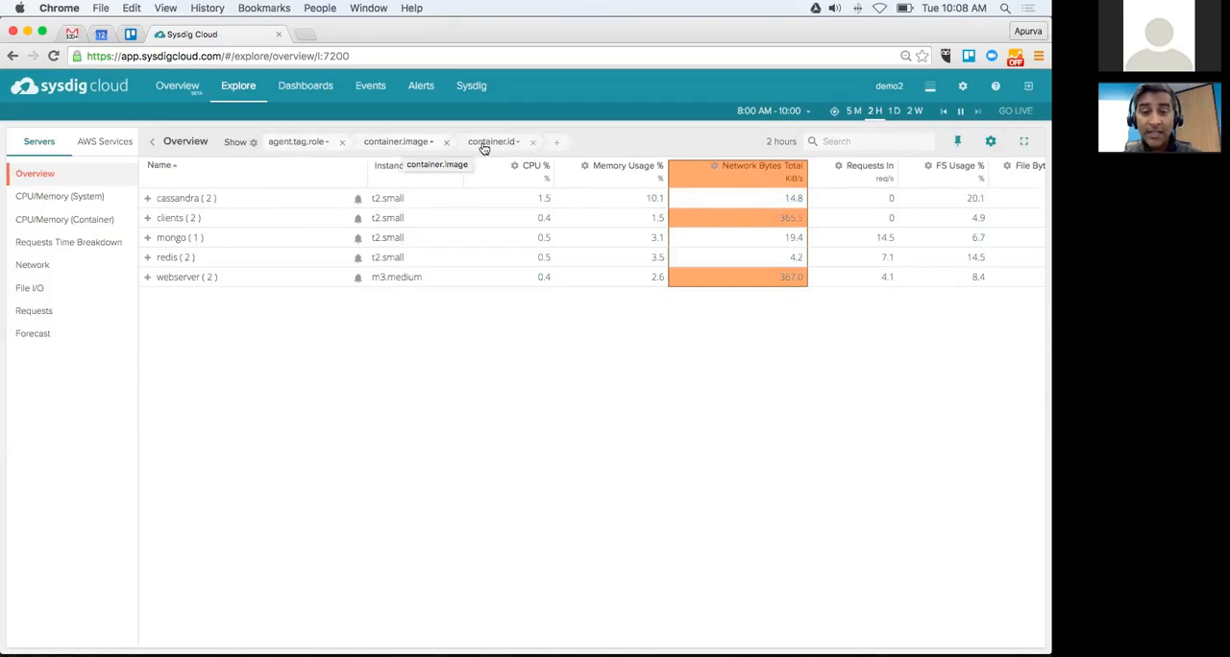
Step: Expand the cassandra role down to the container of its cassandra:2.0.16 image, and expand the redis role
click(148, 200)
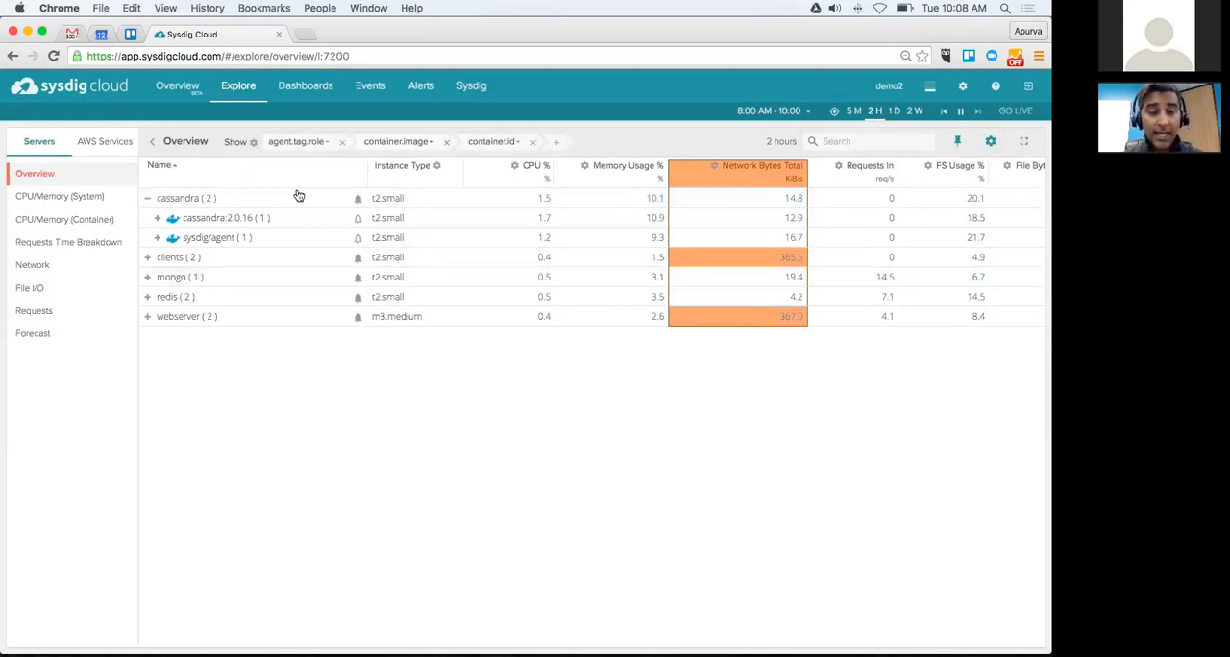
click(158, 220)
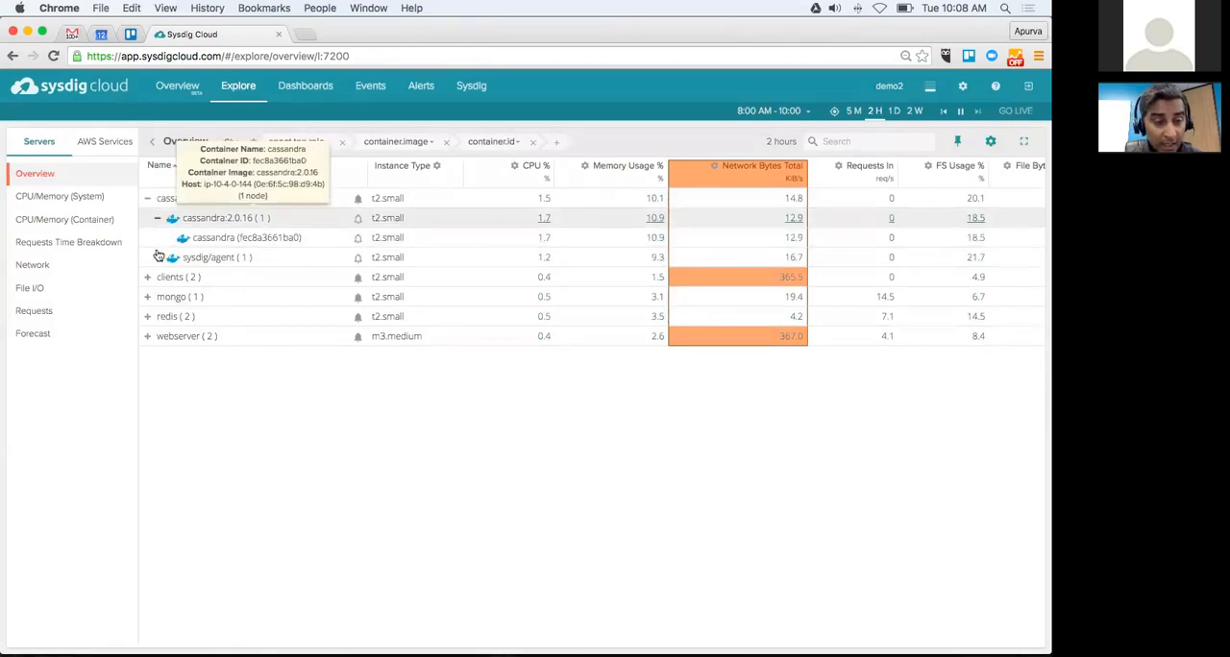
click(148, 317)
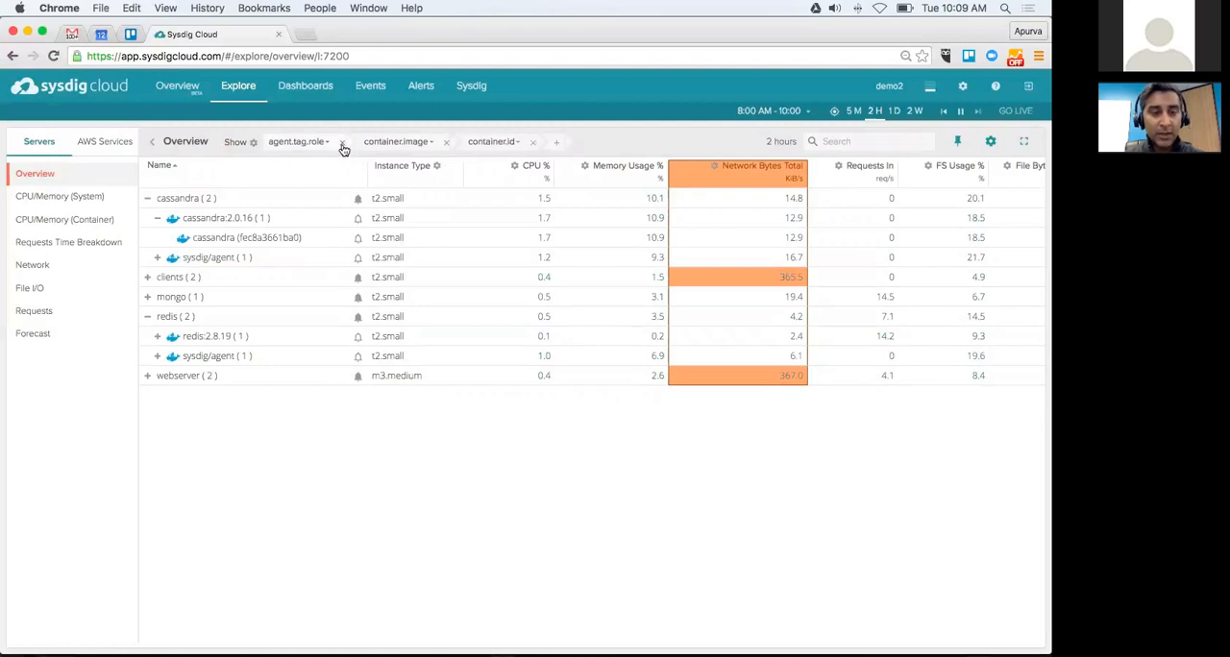
Step: Remove the first grouping level and change container.image to agent.tag.role, so the table groups by agent.tag.role > container.id
click(342, 144)
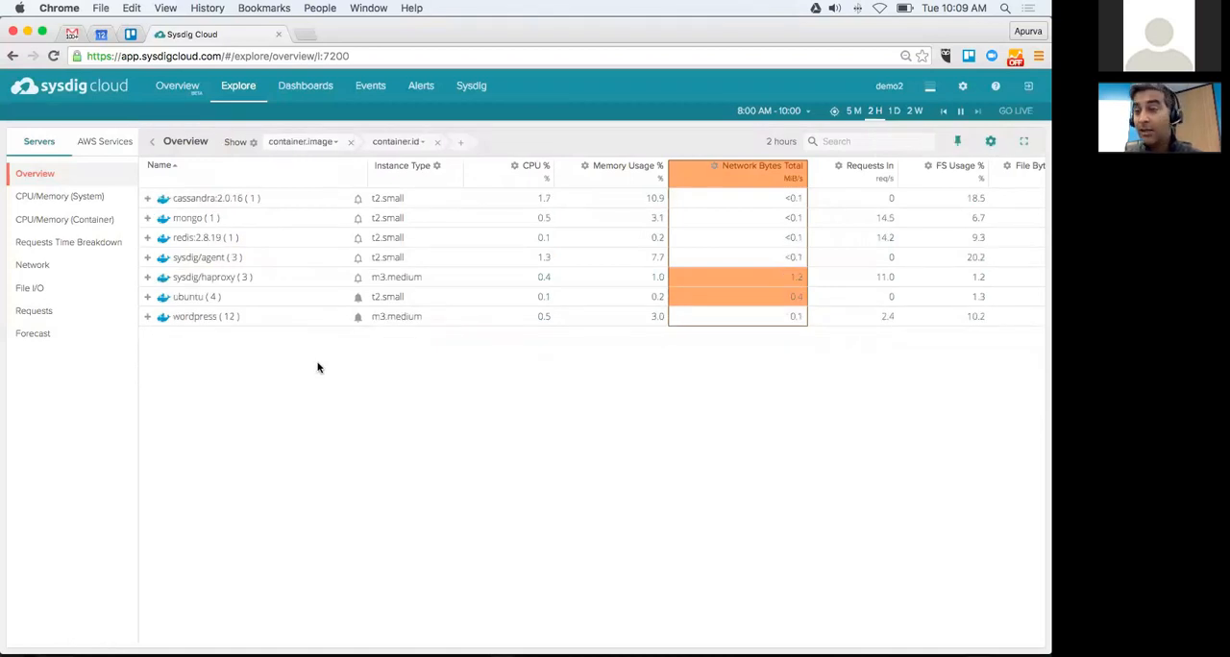
click(318, 144)
text(age)
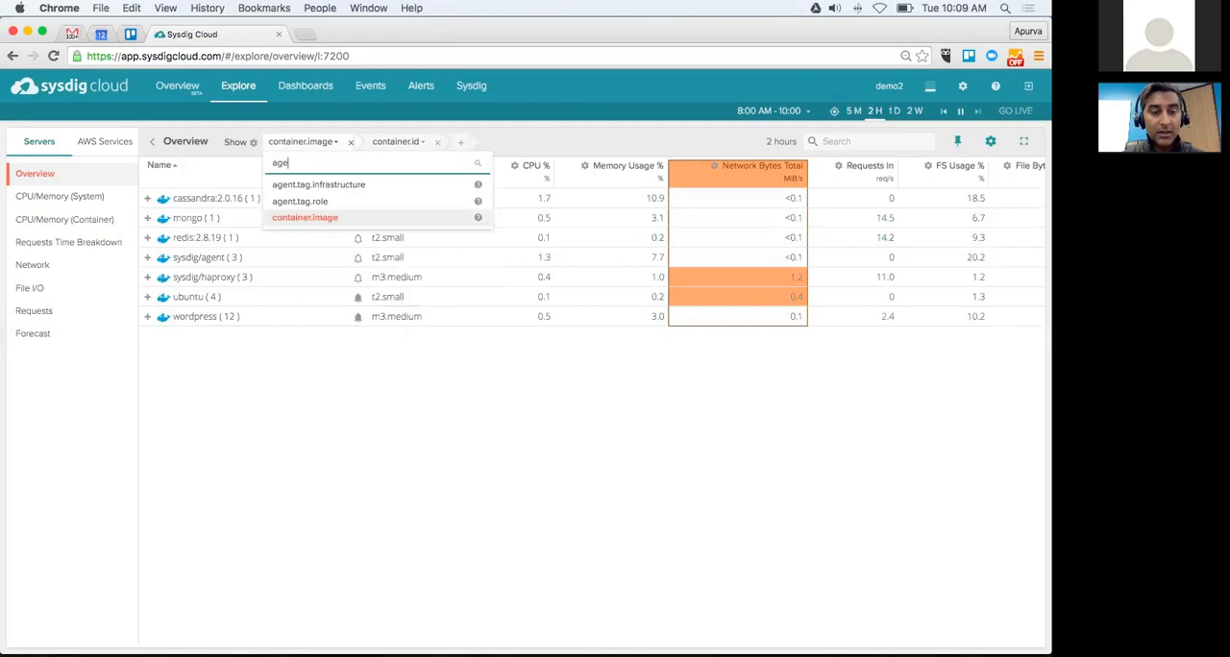
click(313, 202)
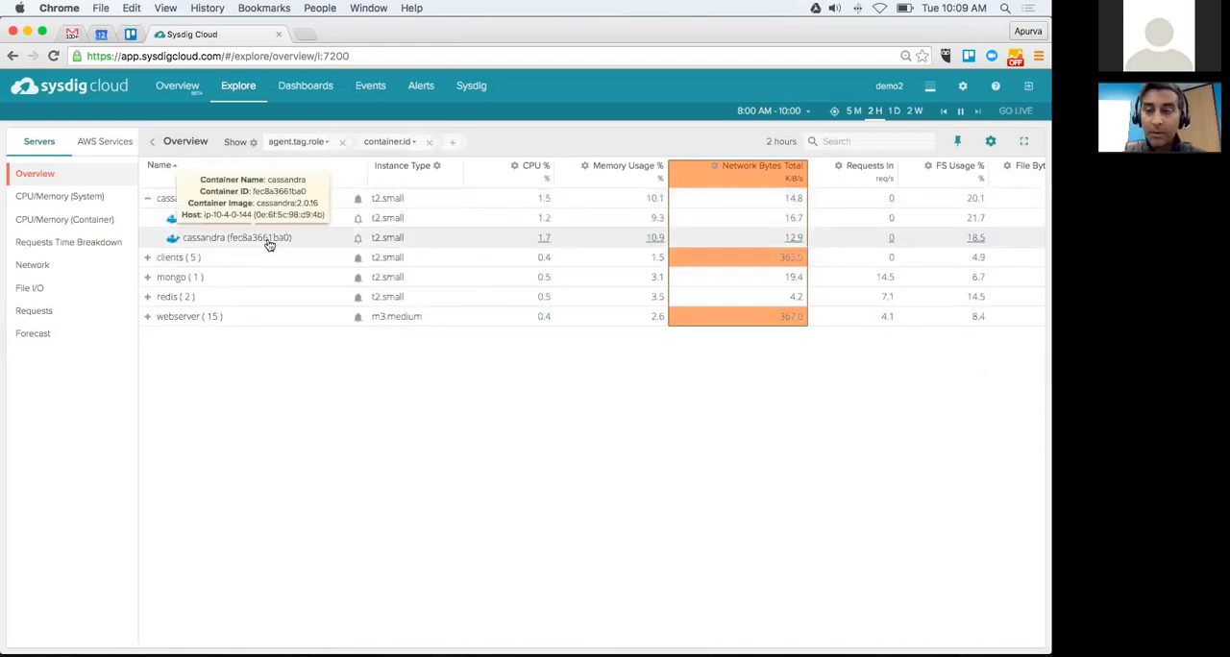
click(148, 200)
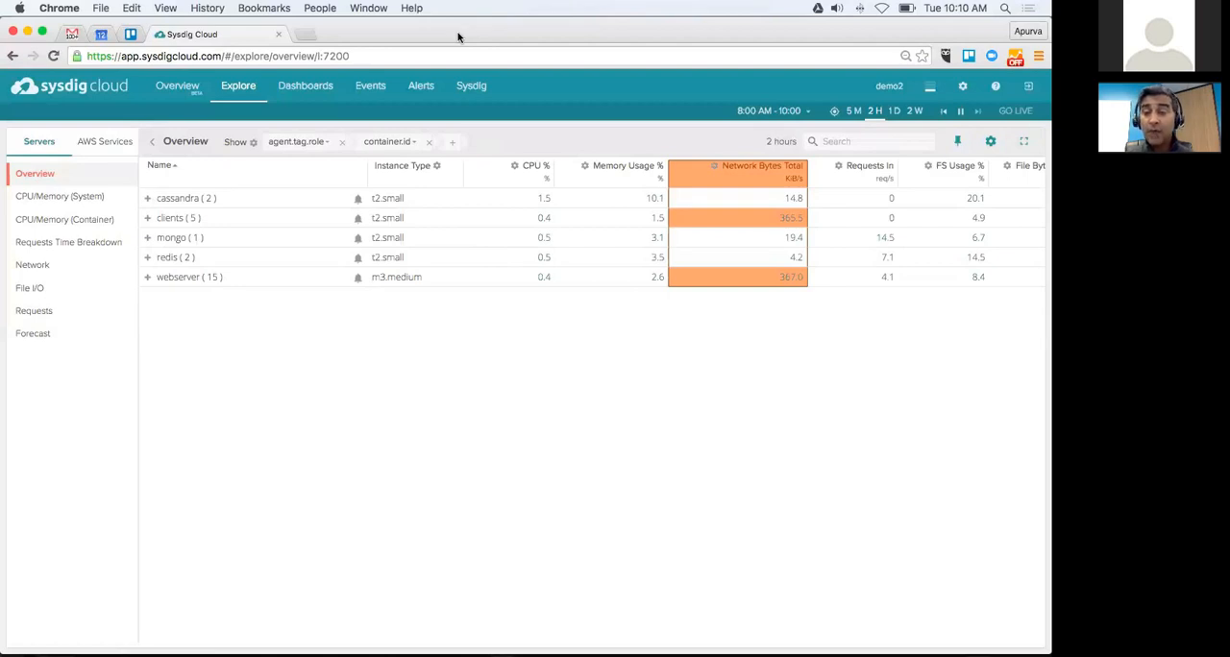
Step: Enter "training webinar" as the preset name for the current grouping, and close the preset list without saving it
click(254, 142)
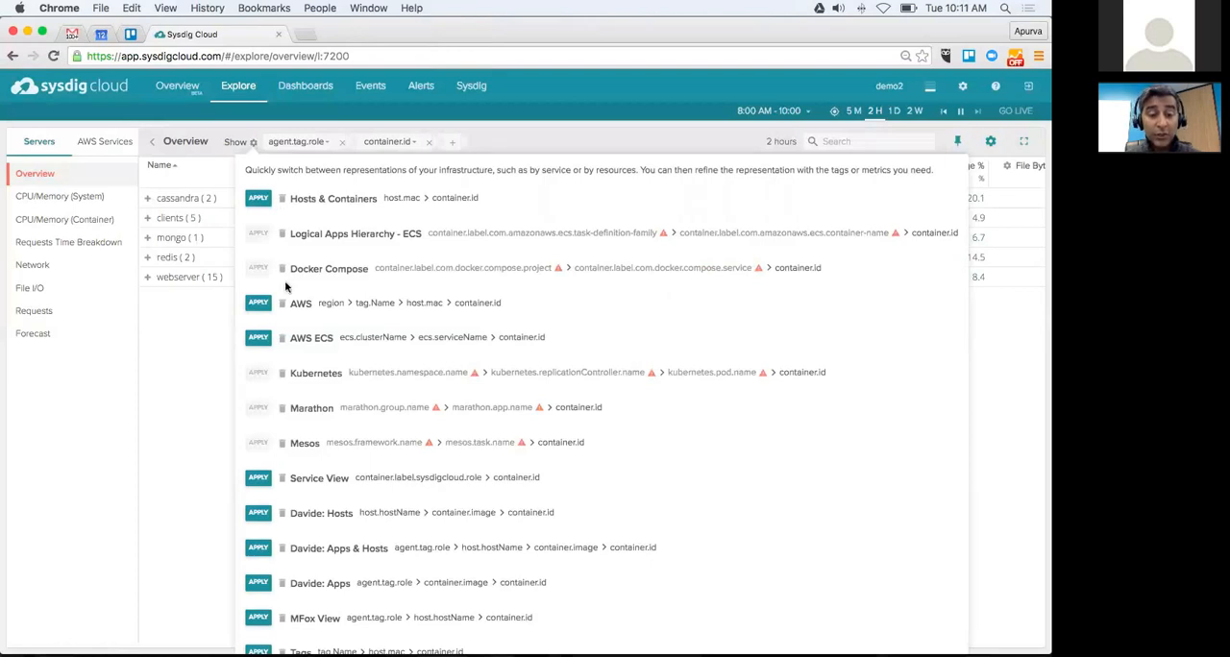
scroll(285, 288, down, 3)
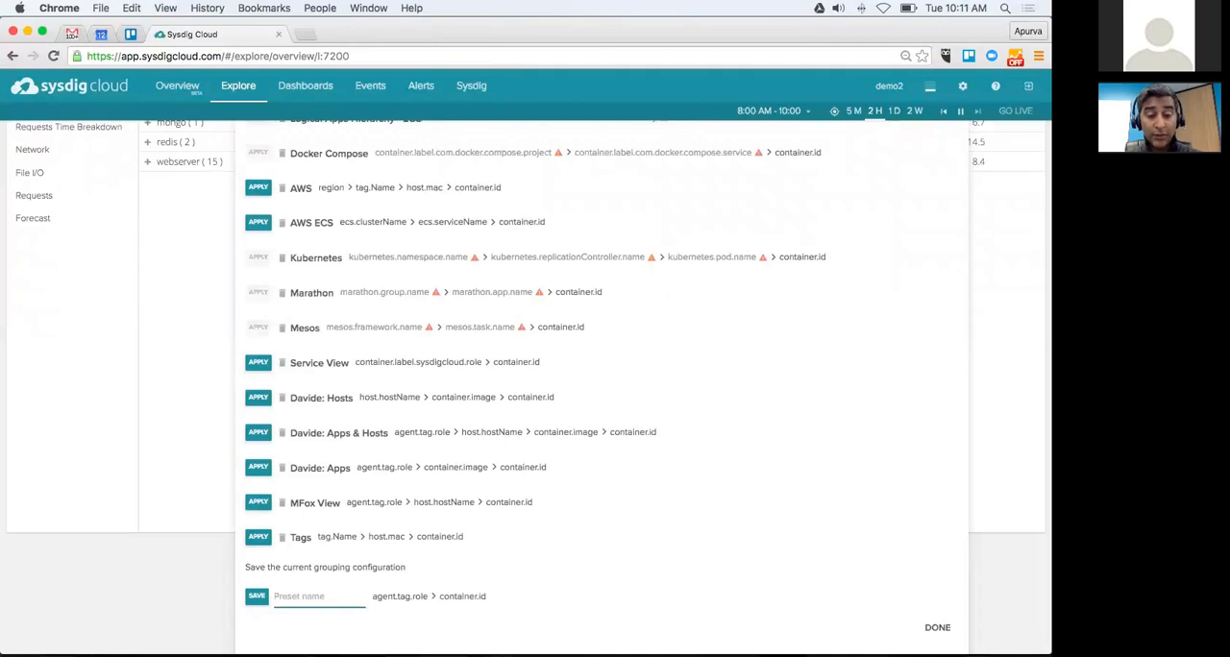
text(training webinar)
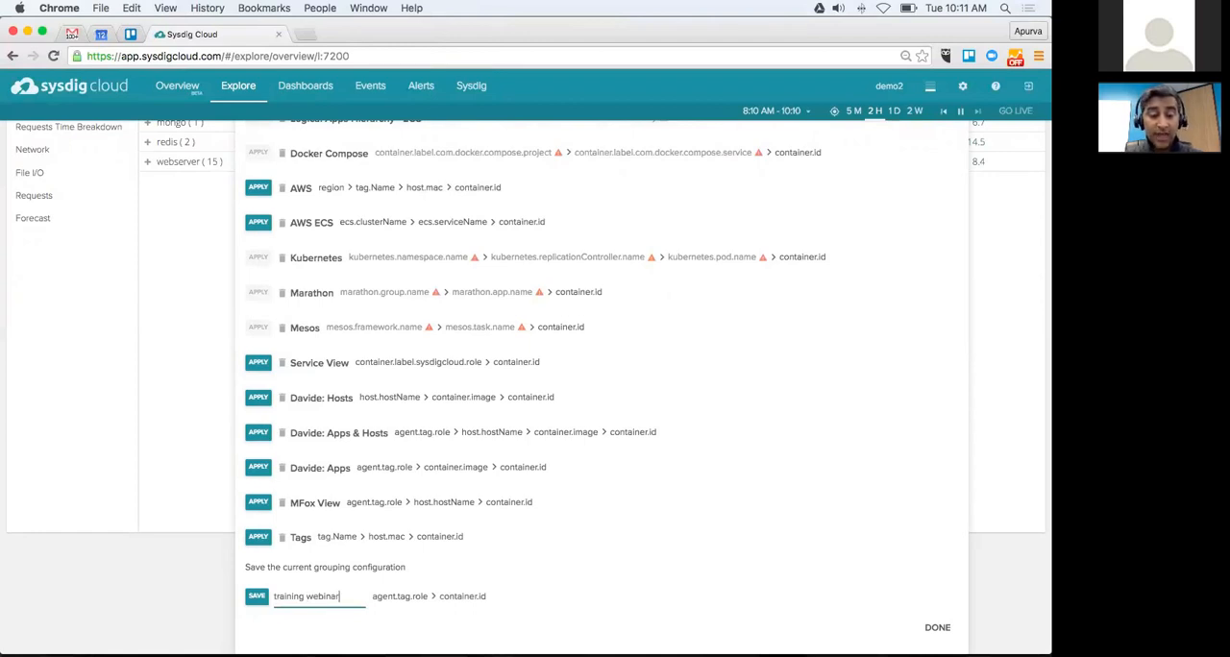
key(super+a)
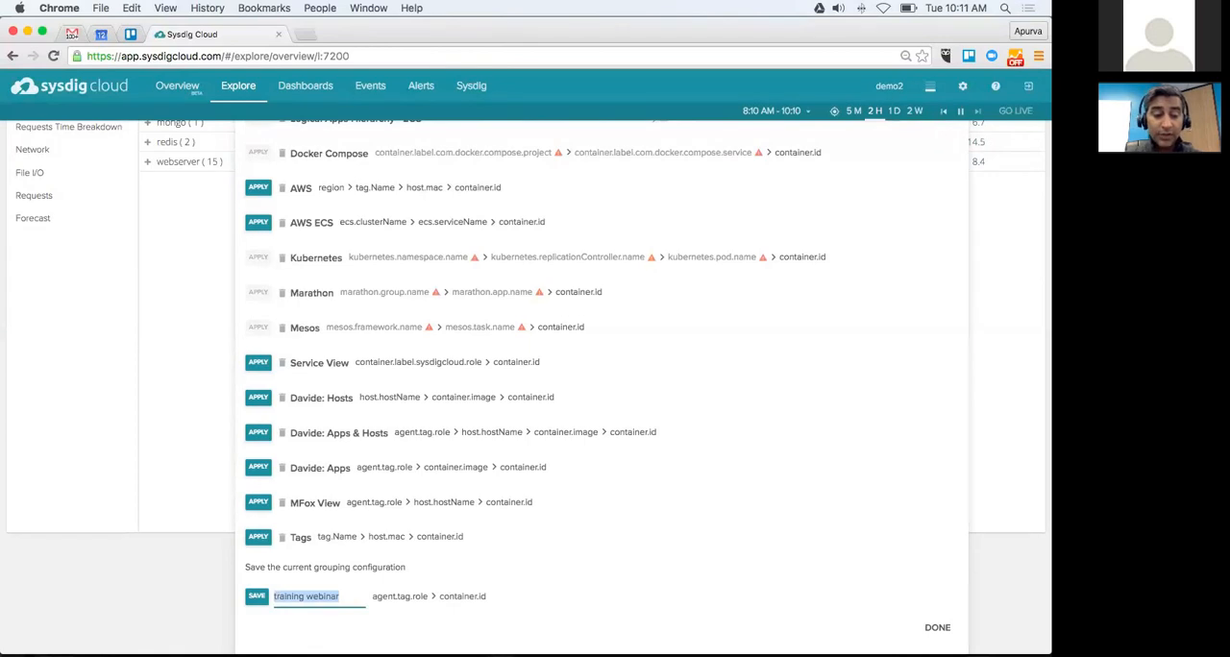
key(Escape)
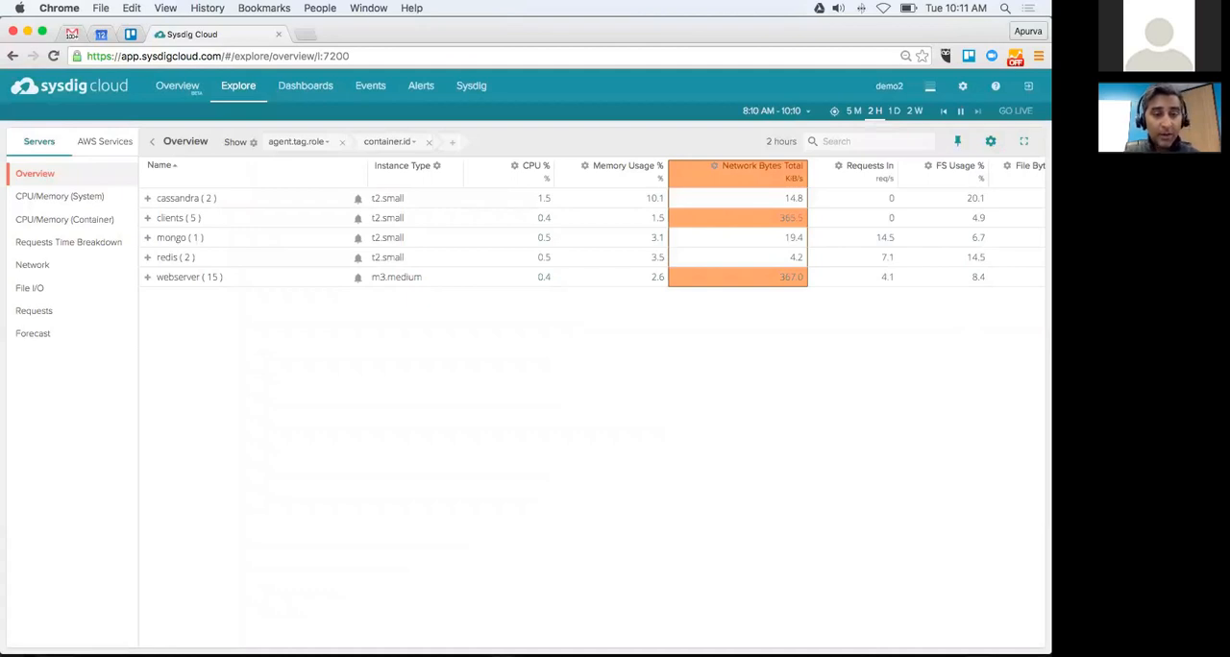
Step: Reapply the agent.tag.role > container.image > container.id preset and show the Overview by Host for the cassandra role
click(254, 142)
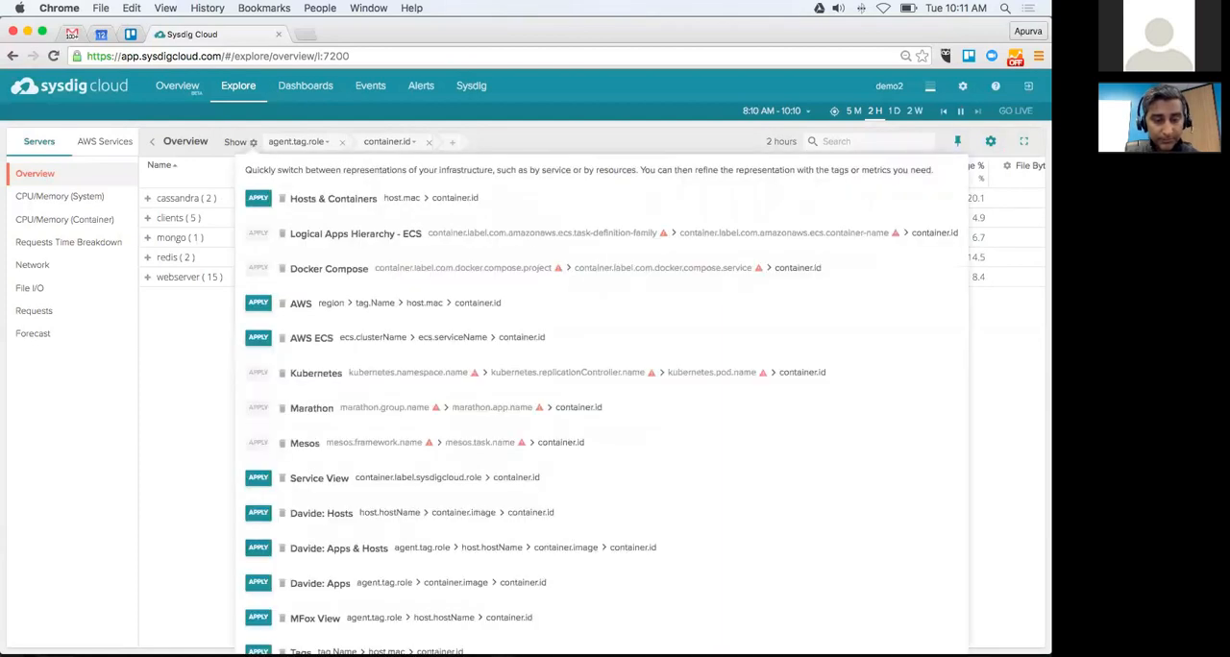
click(257, 582)
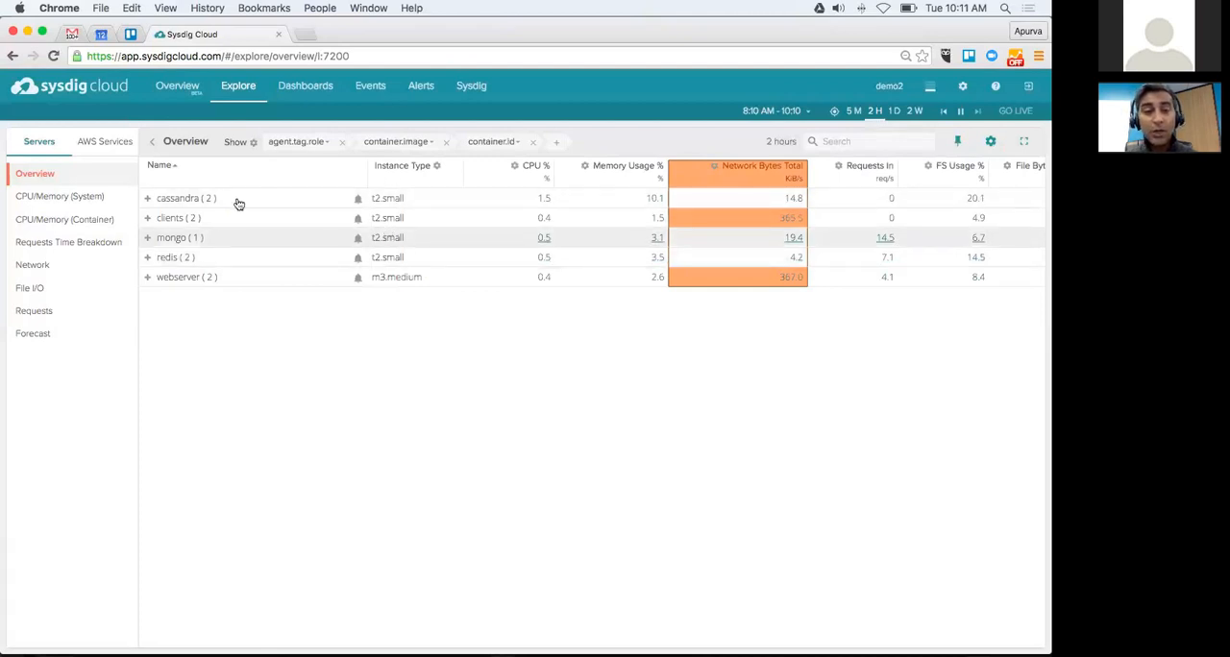
click(149, 200)
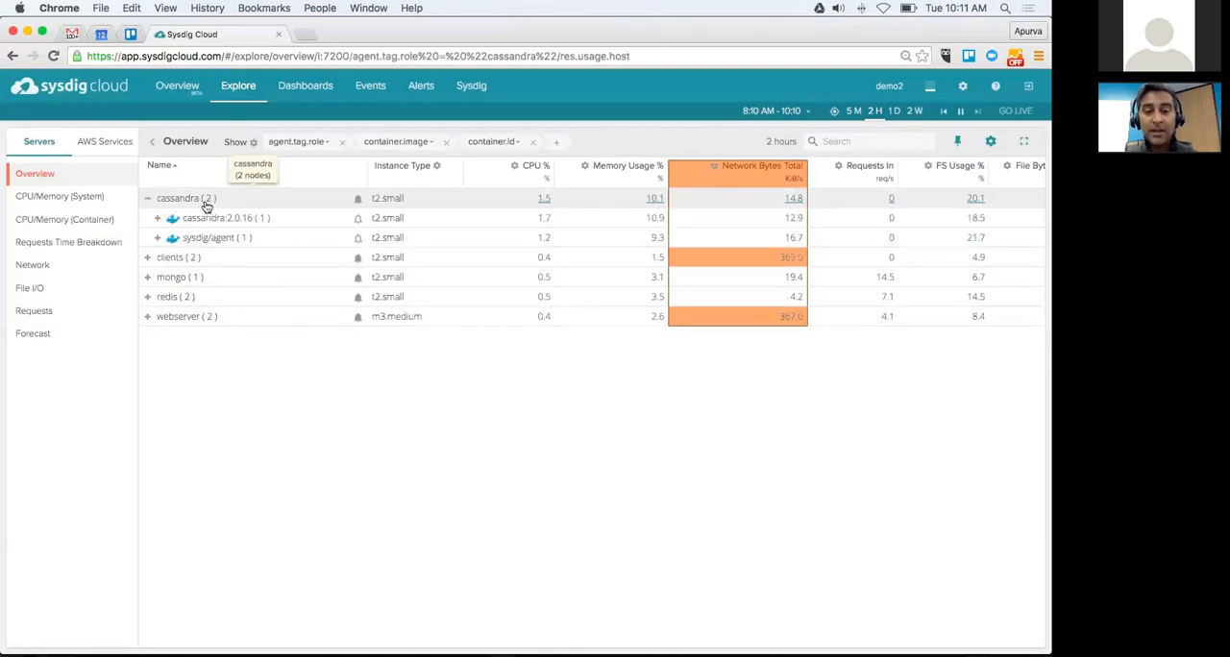
click(205, 202)
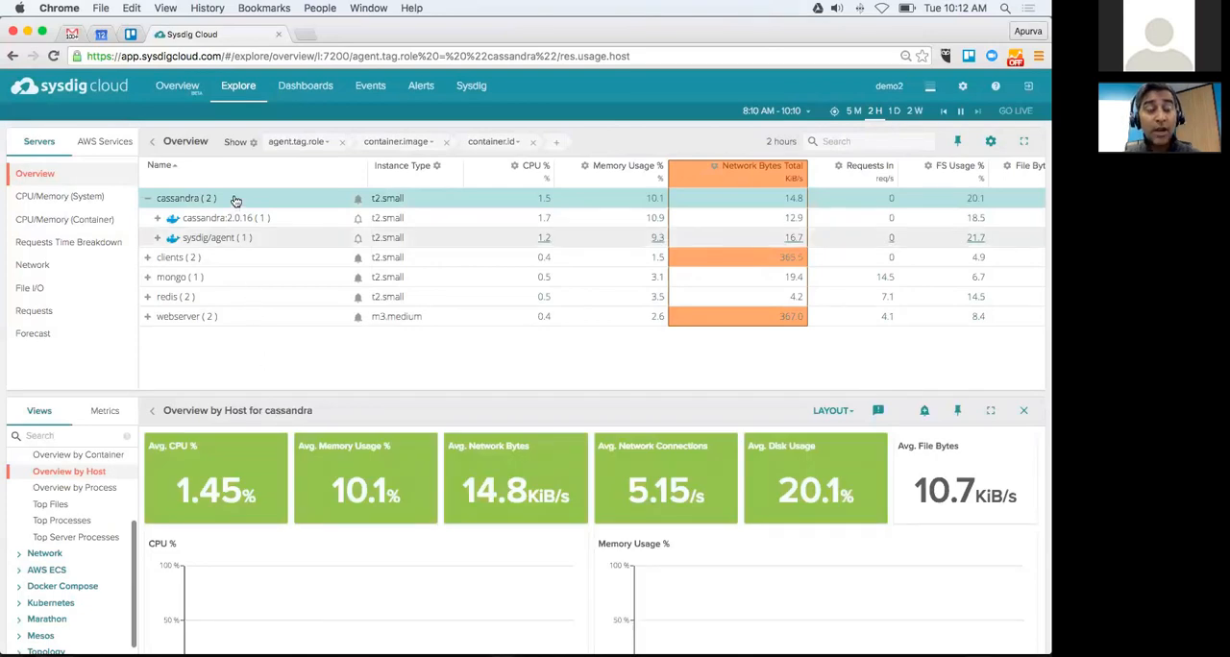
click(148, 199)
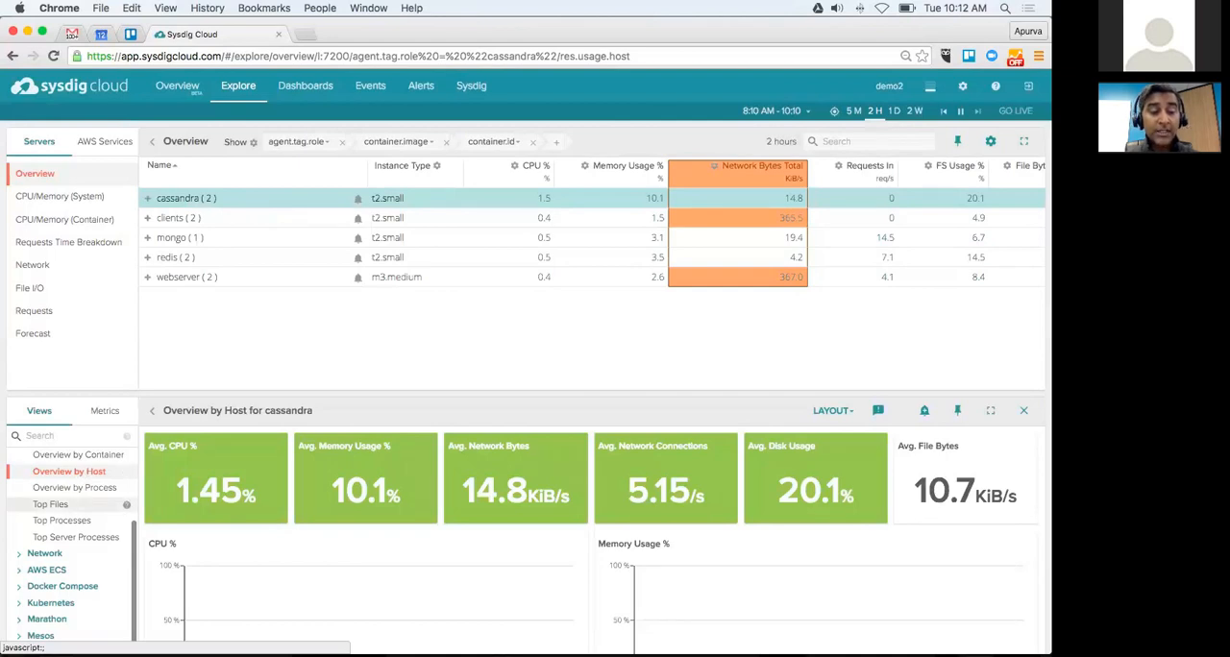
Step: Look over the host charts for cassandra and switch its detail view to Top Processes
scroll(67, 507, up, 1)
scroll(68, 507, up, 5)
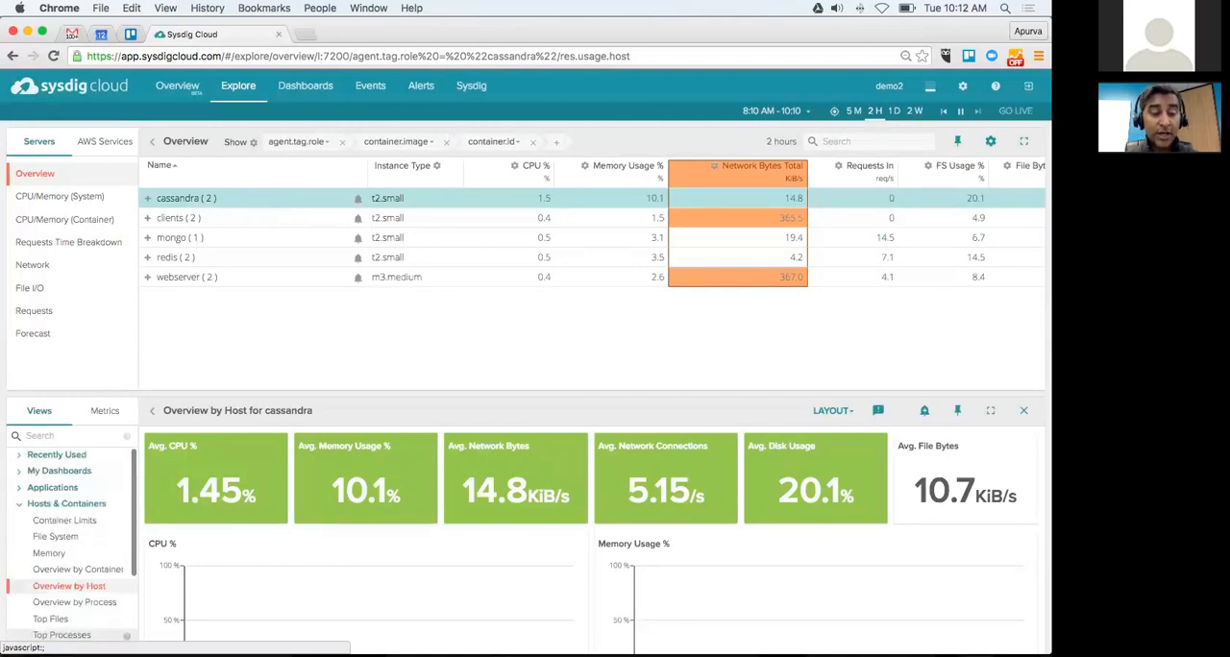
scroll(68, 538, down, 2)
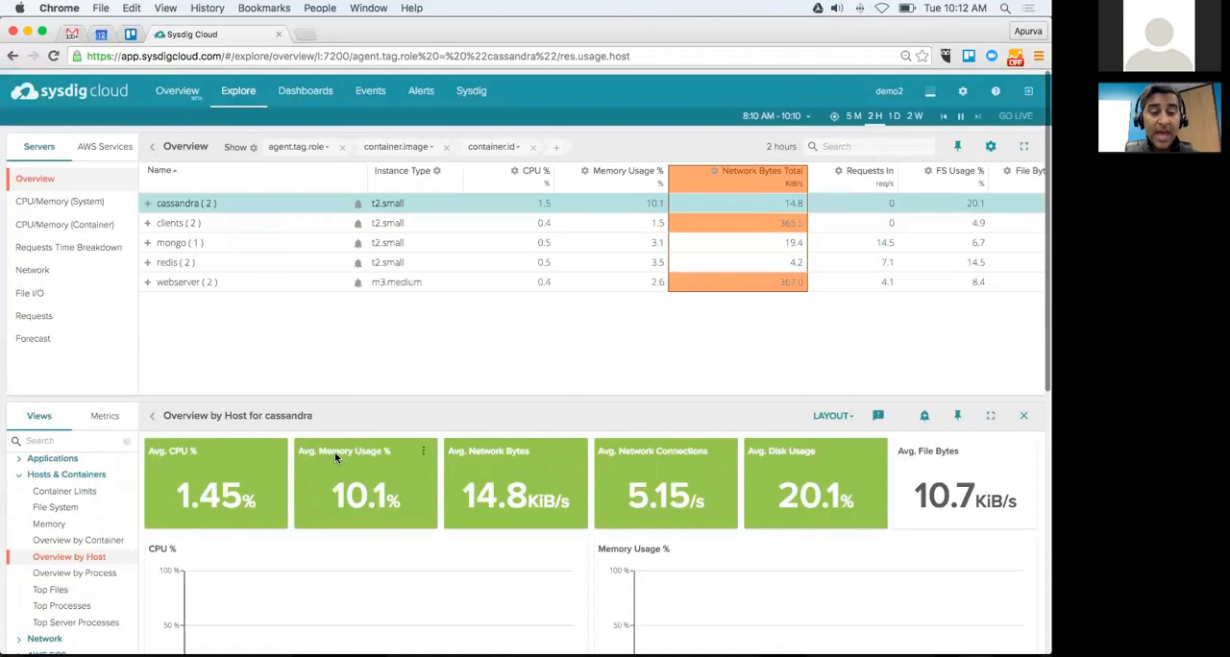
scroll(118, 442, down, 4)
scroll(69, 351, down, 2)
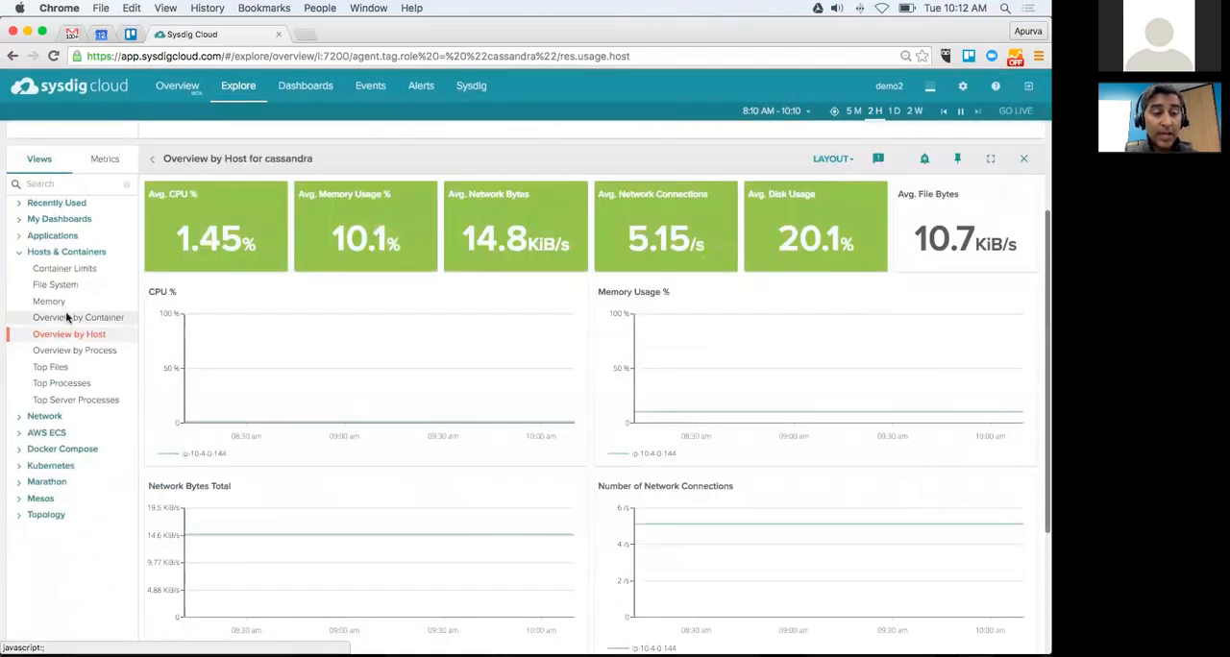
click(62, 384)
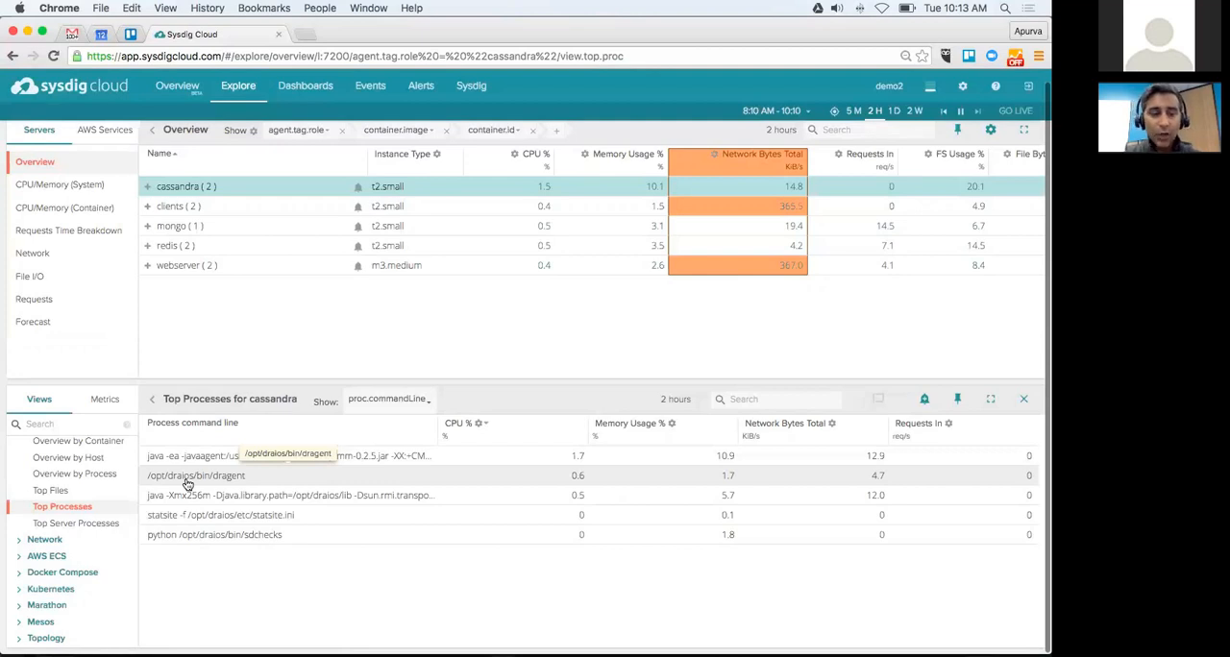
Step: Expand the webserver role in the CPU/Memory (Container) view and narrow the Memory Limit column to fit Memory Limit Usage %
click(324, 313)
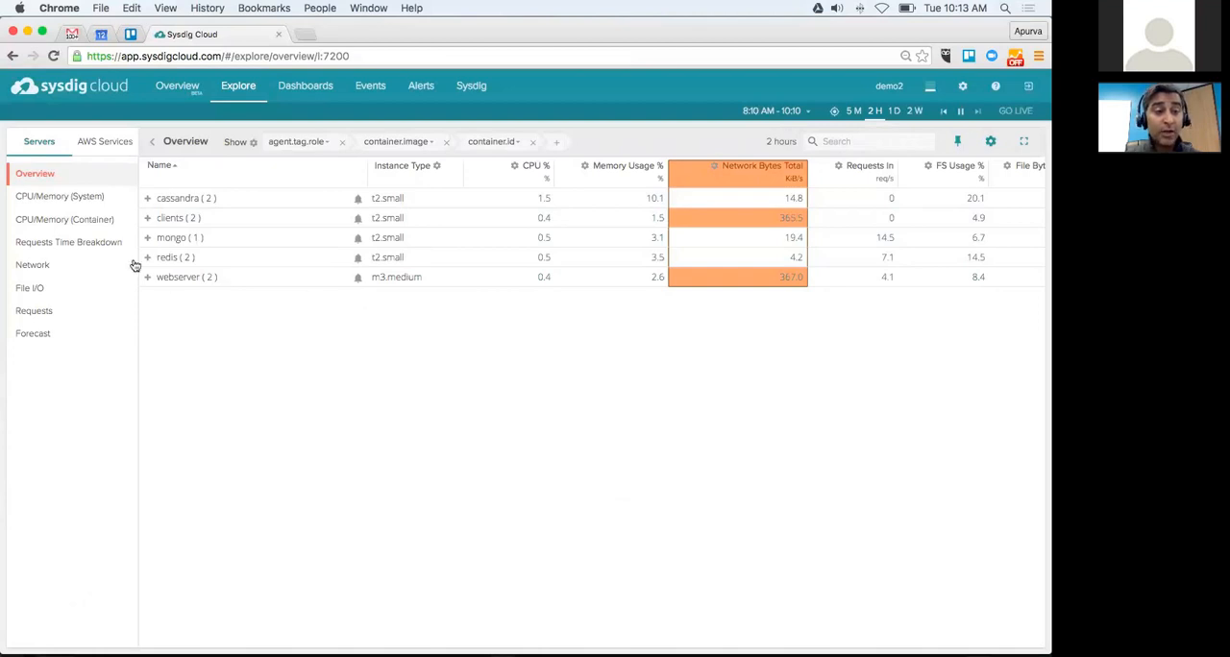
click(52, 220)
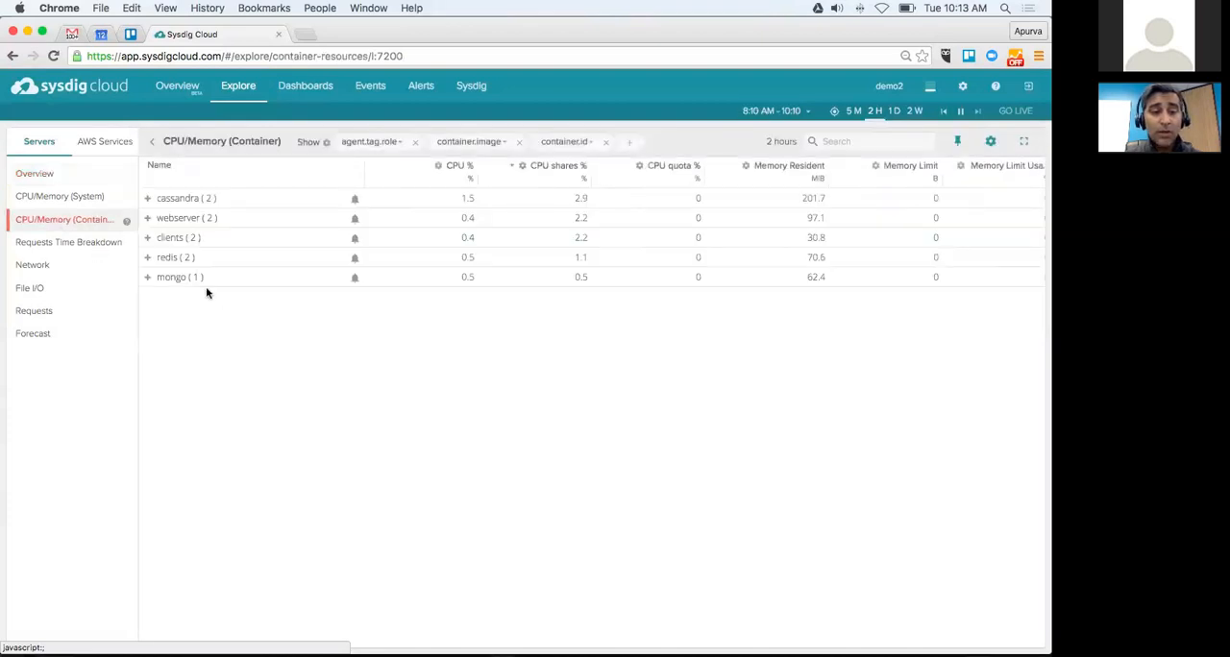
click(147, 219)
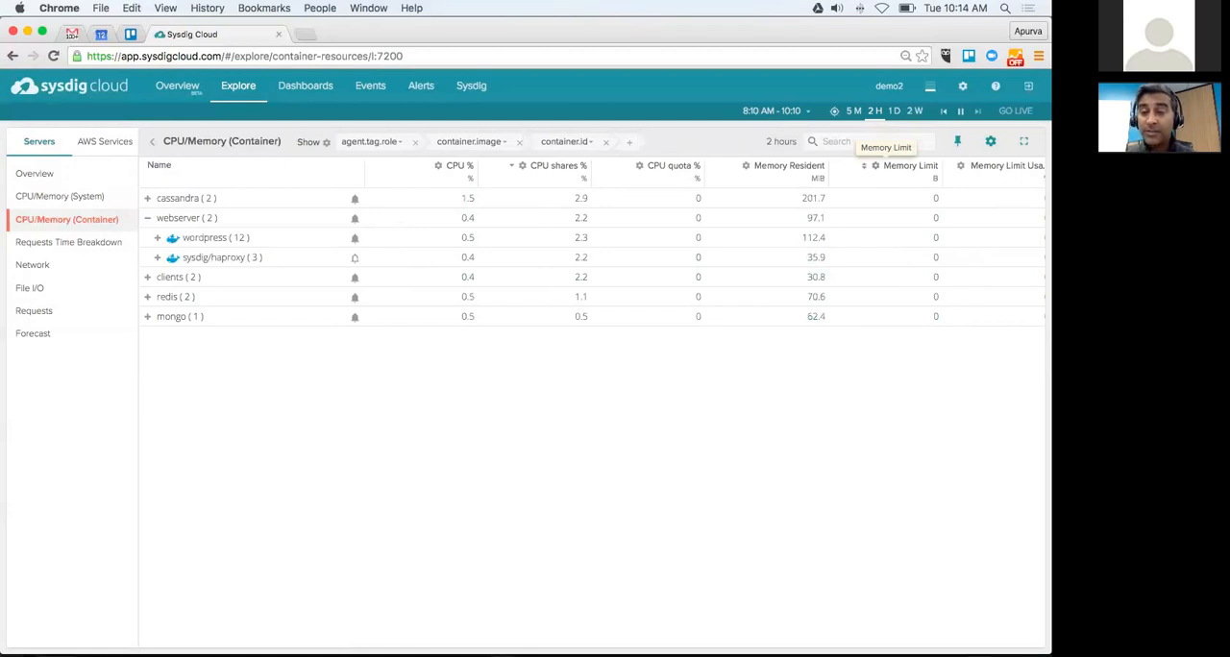
drag(942, 166, 903, 166)
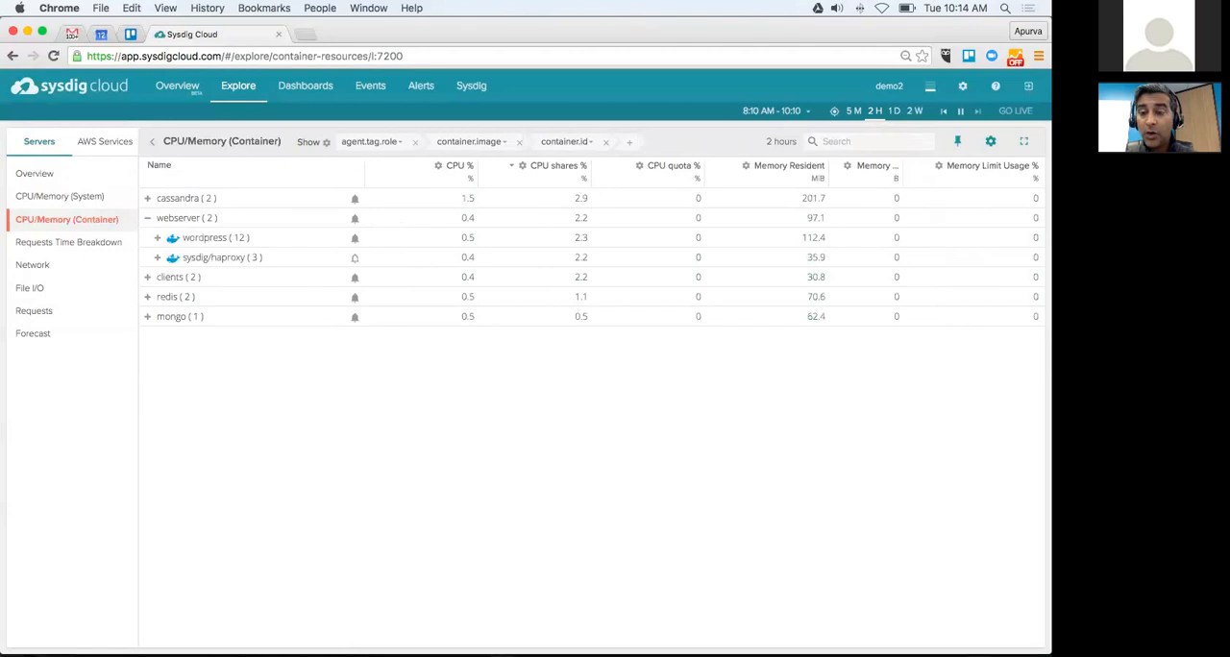
drag(903, 166, 908, 166)
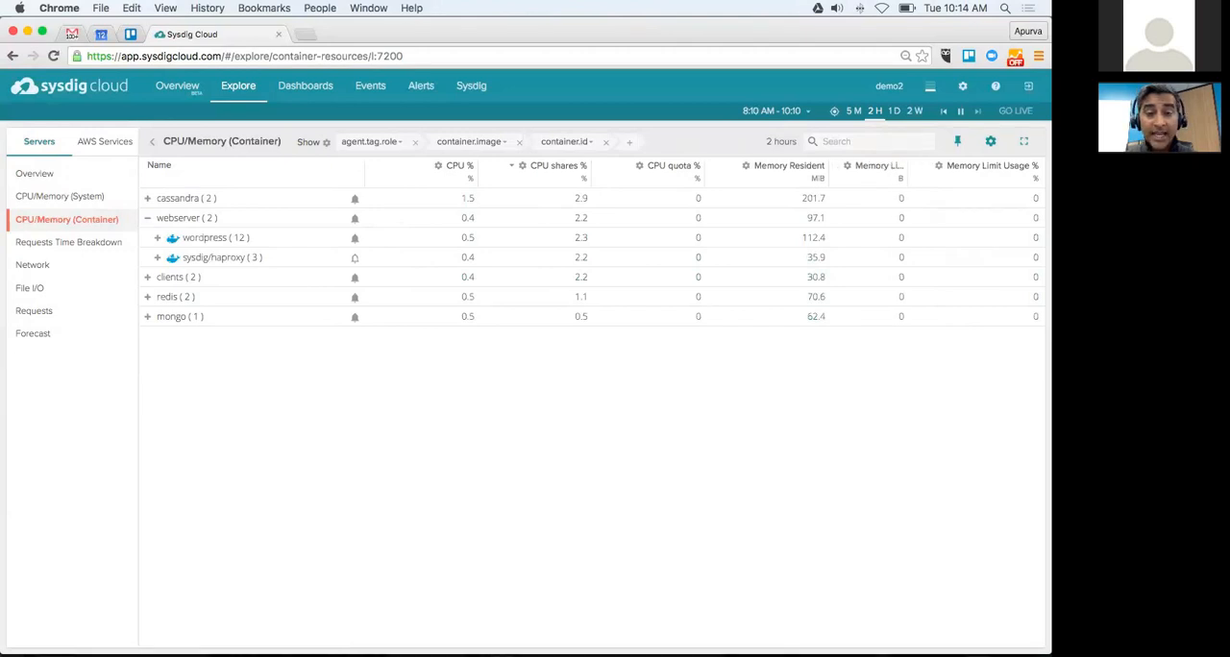
Step: Check the time aggregation options of the CPU shares % column and enable color coding for it
click(523, 166)
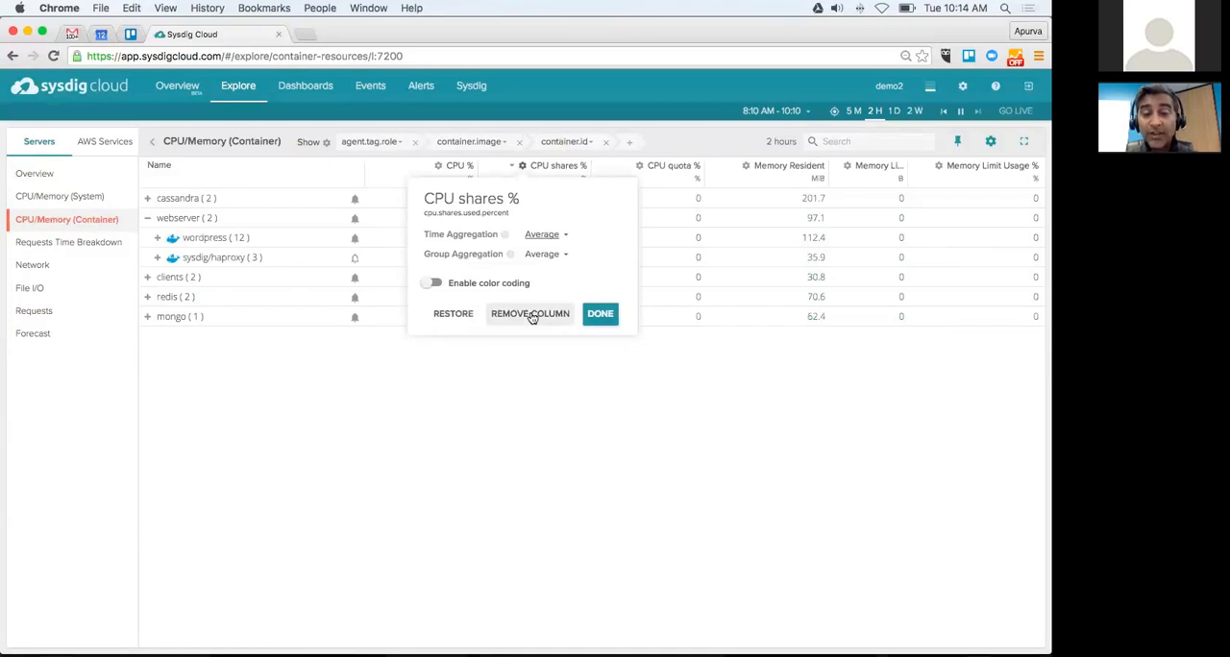
click(566, 237)
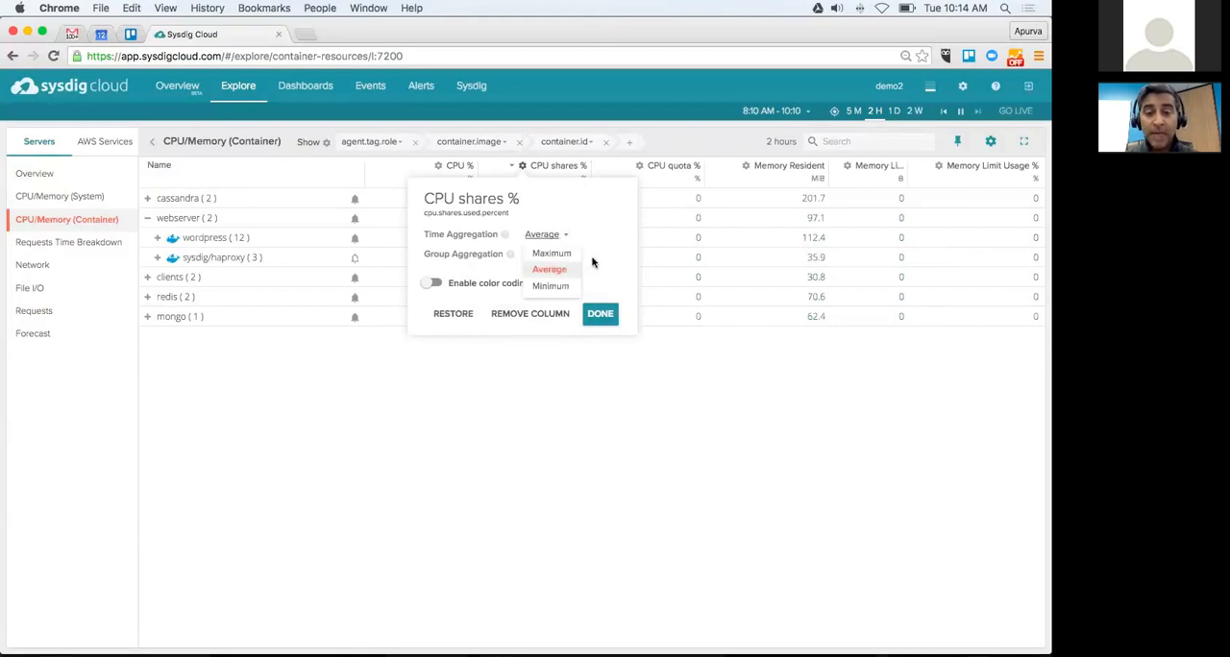
click(425, 288)
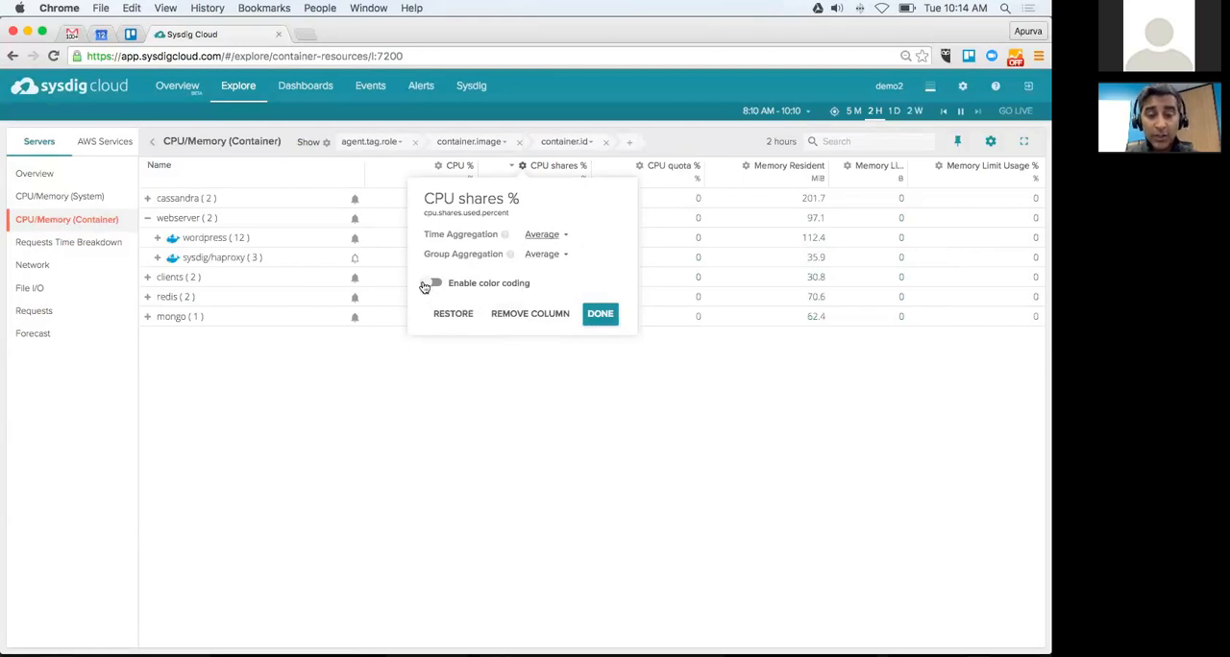
click(432, 283)
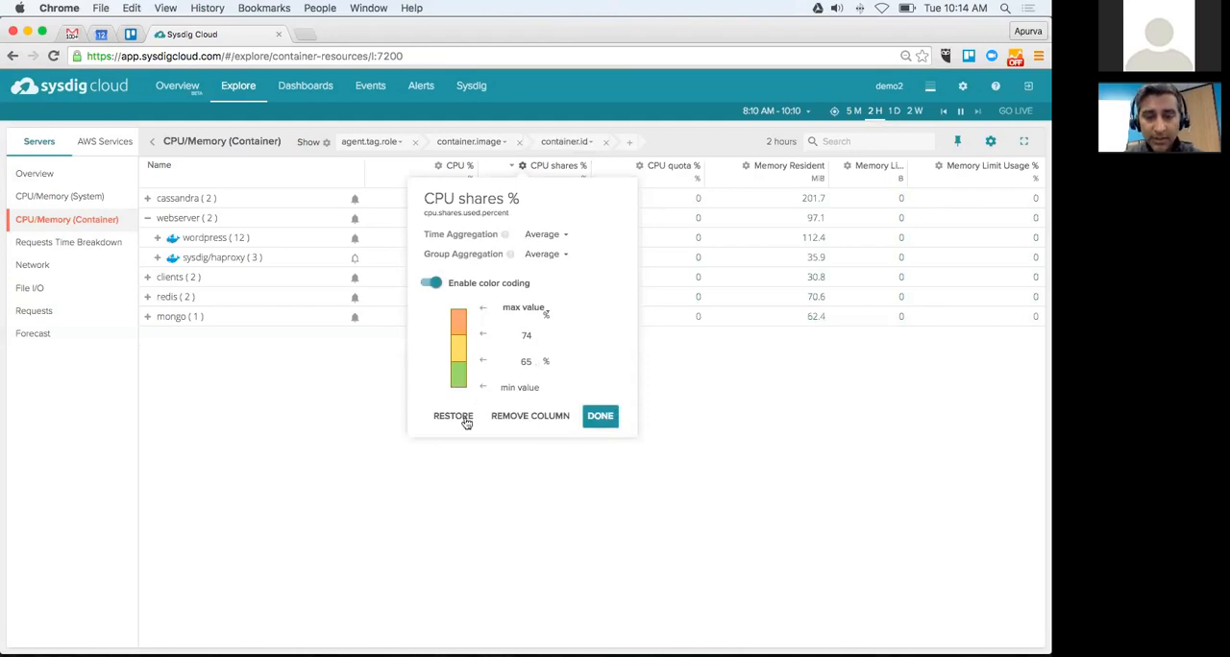
click(607, 418)
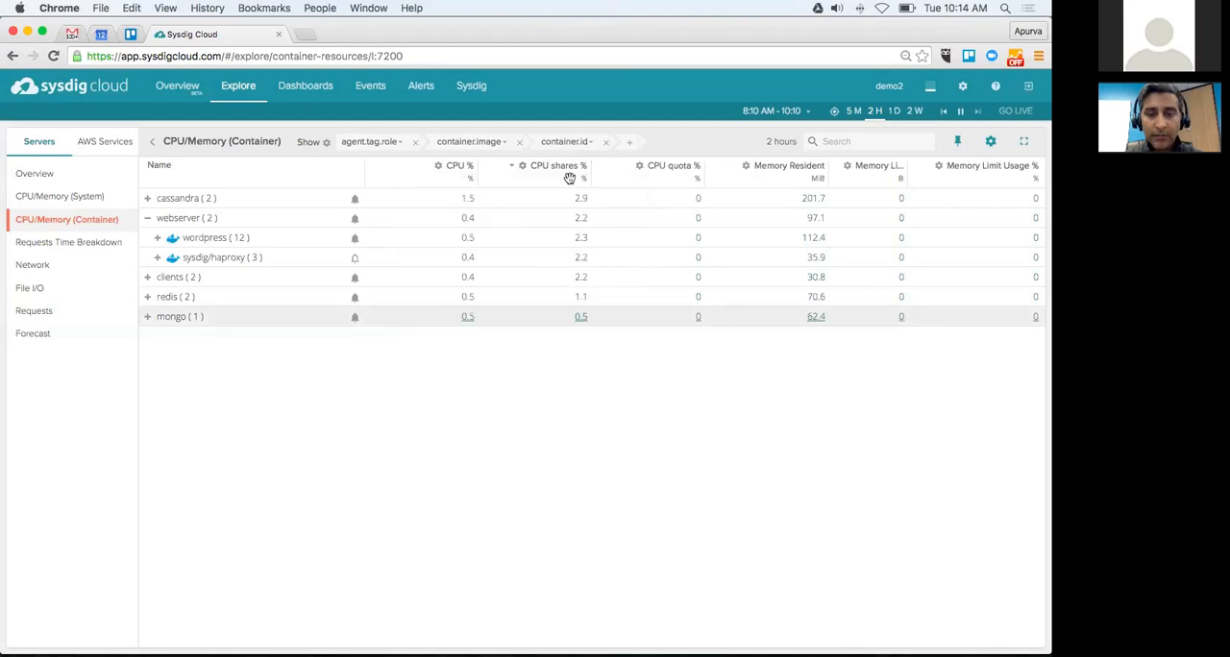
click(524, 171)
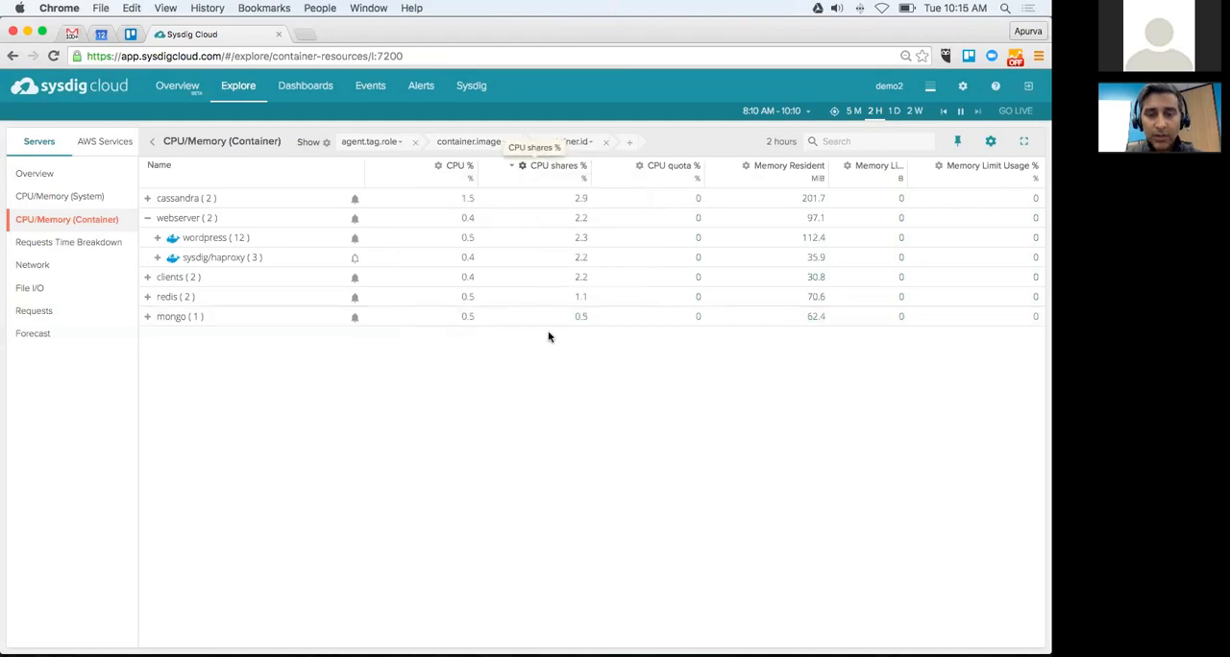
Step: Set the lower color-coding threshold of CPU shares % to 0.2 %, toggle the sort order of that column and reload the table
click(526, 361)
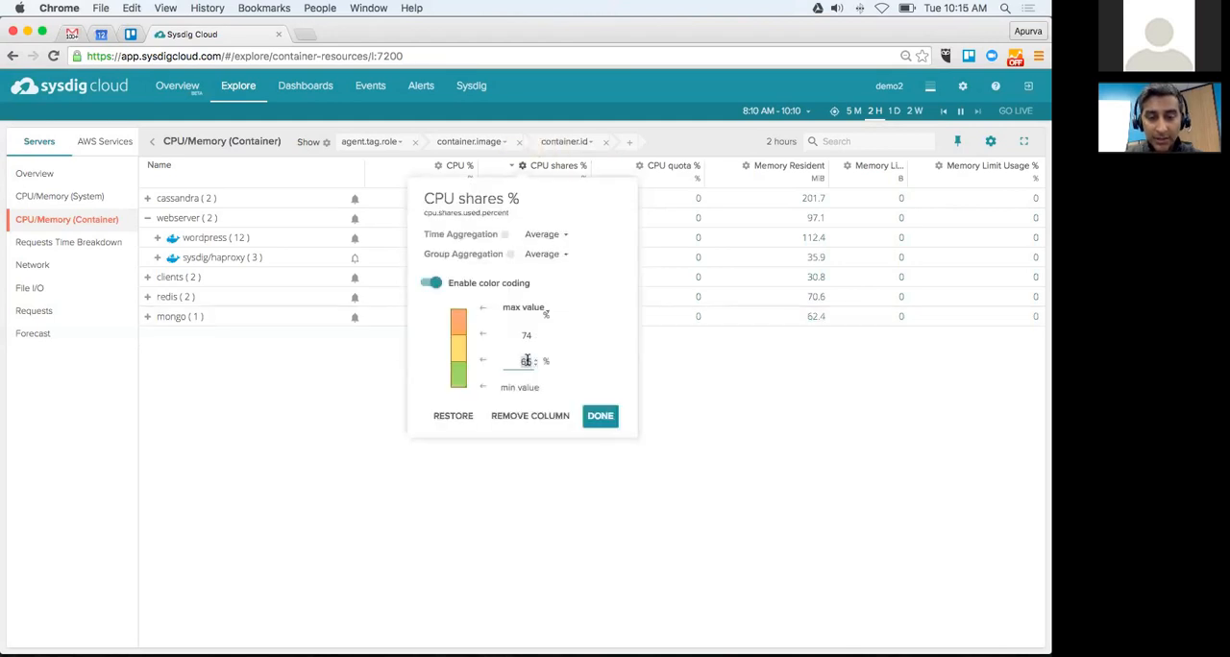
double_click(526, 360)
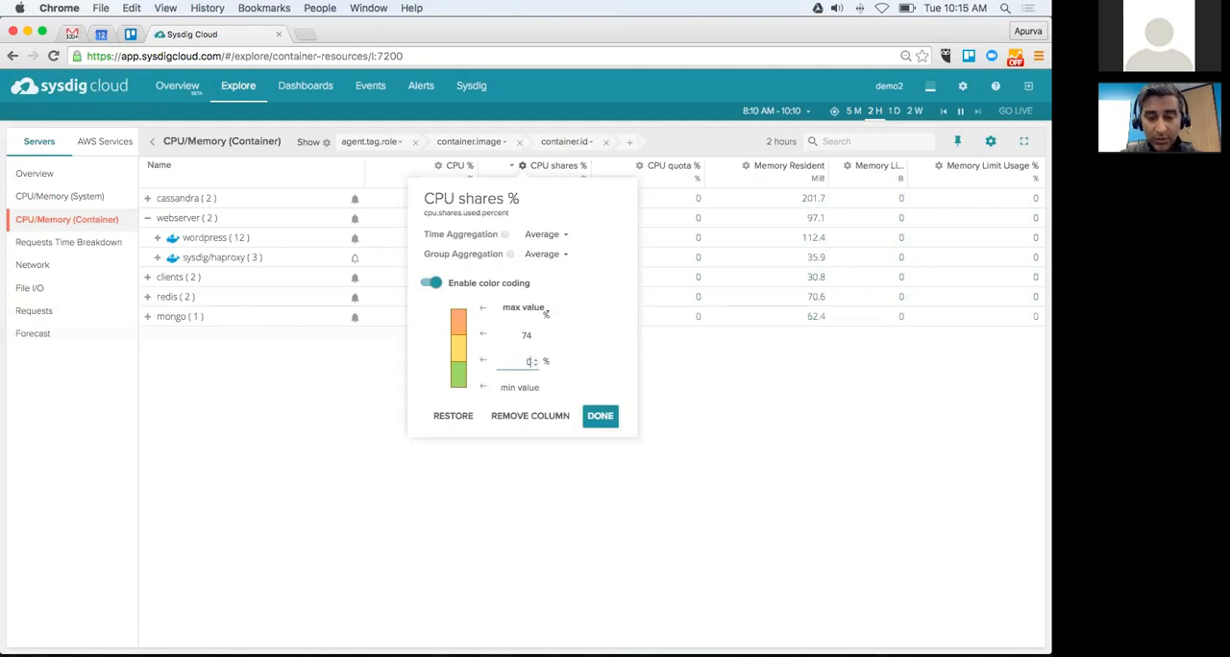
text(.2)
click(595, 415)
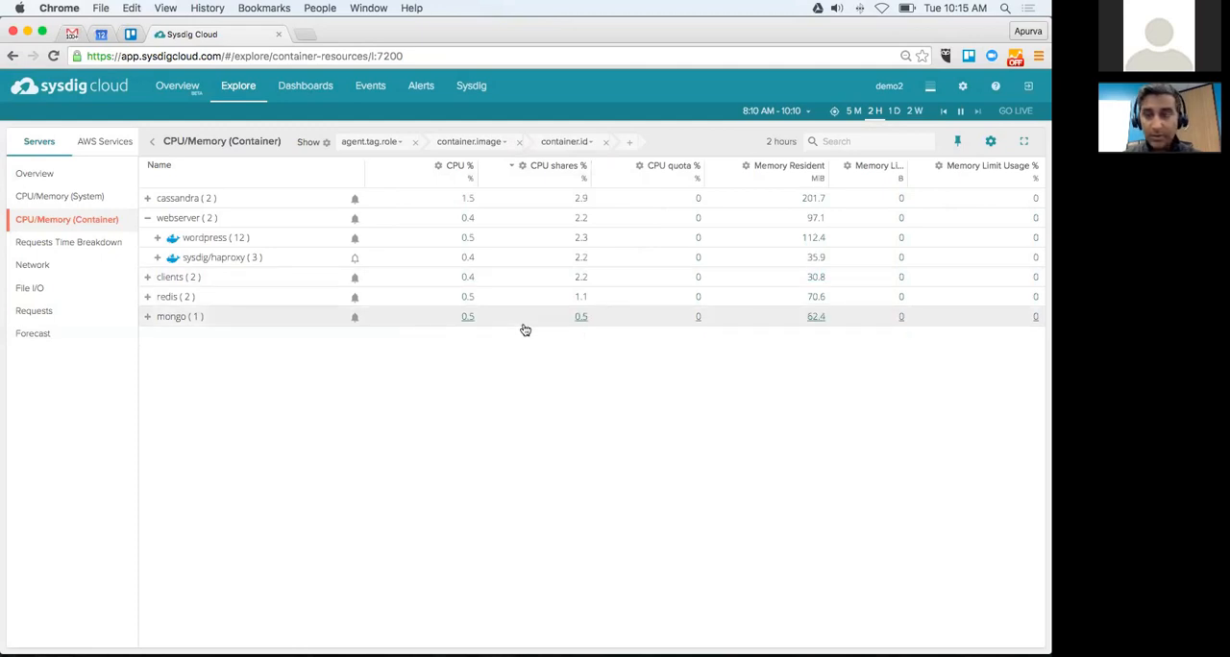
click(540, 165)
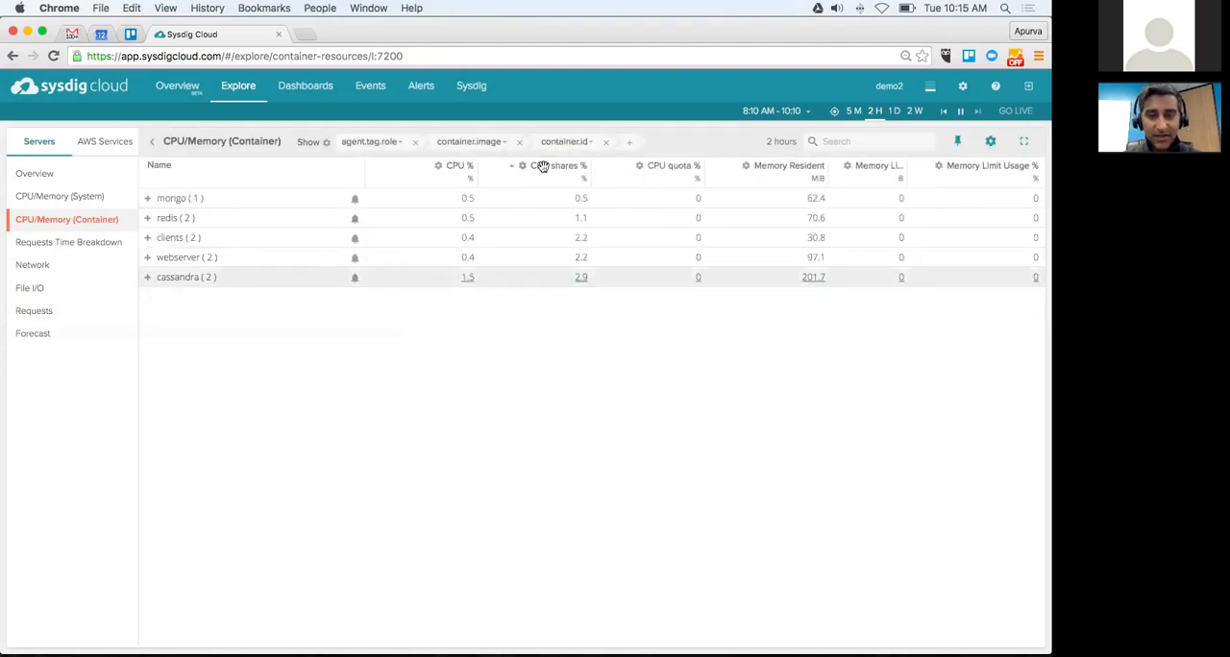
key(super+r)
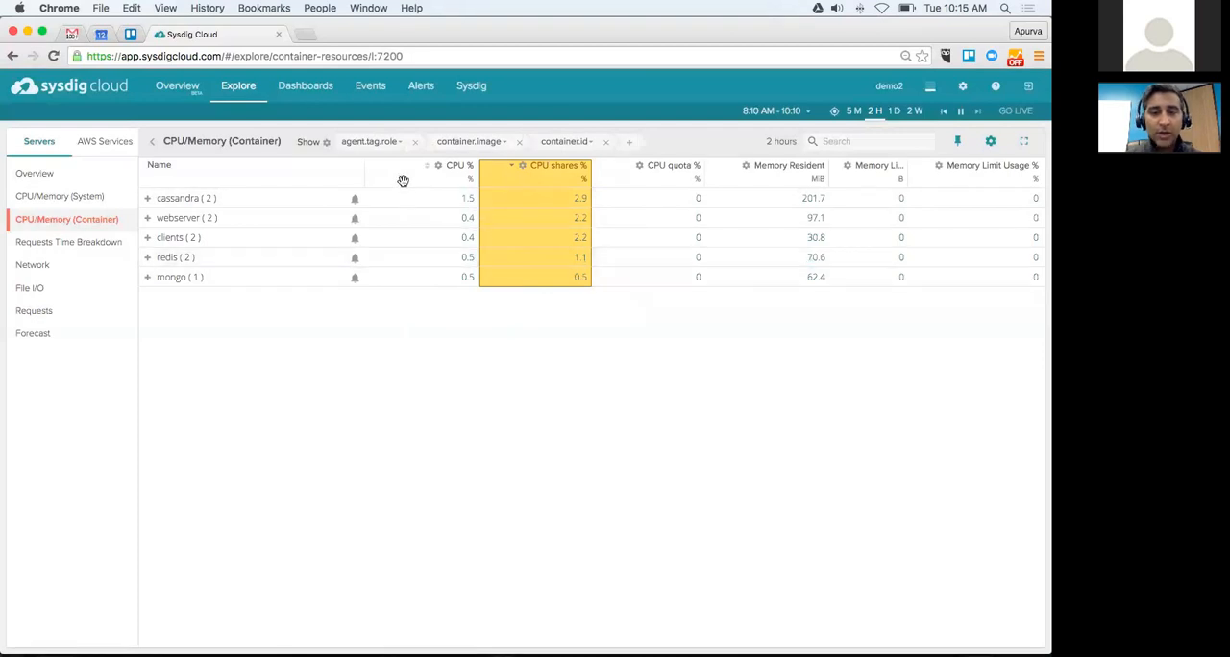
Step: Narrow the Name column and add capacity.estimated.request.stolen.count as a column of the CPU/Memory (Container) table
drag(366, 177, 273, 183)
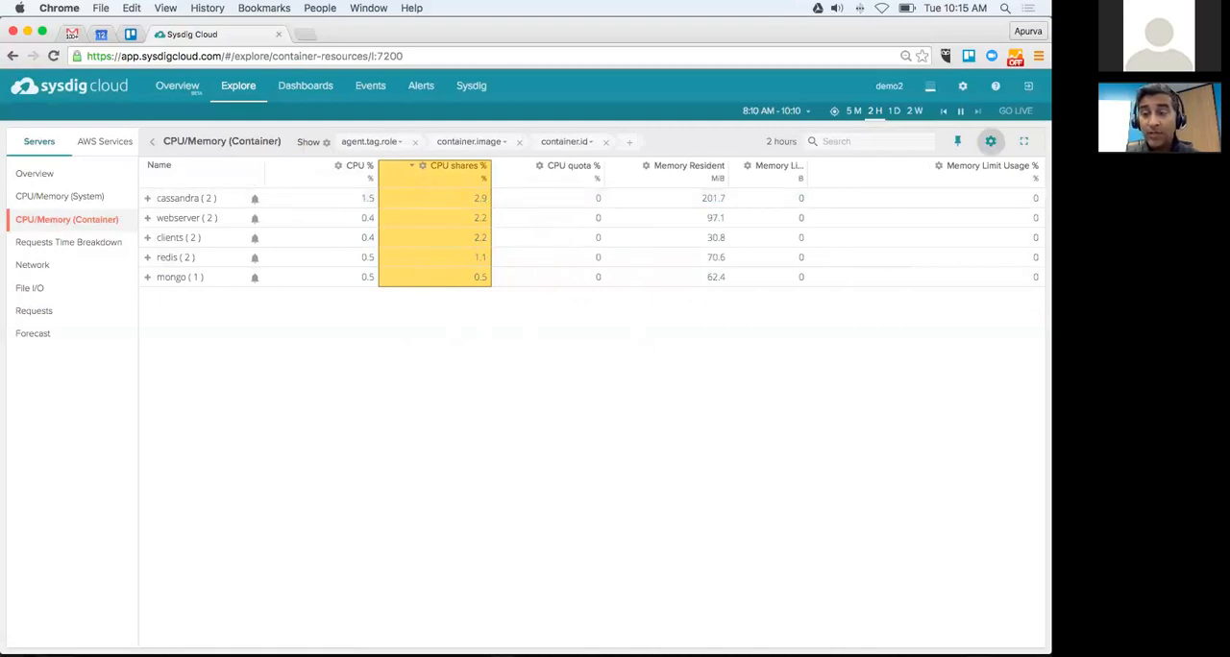
click(989, 141)
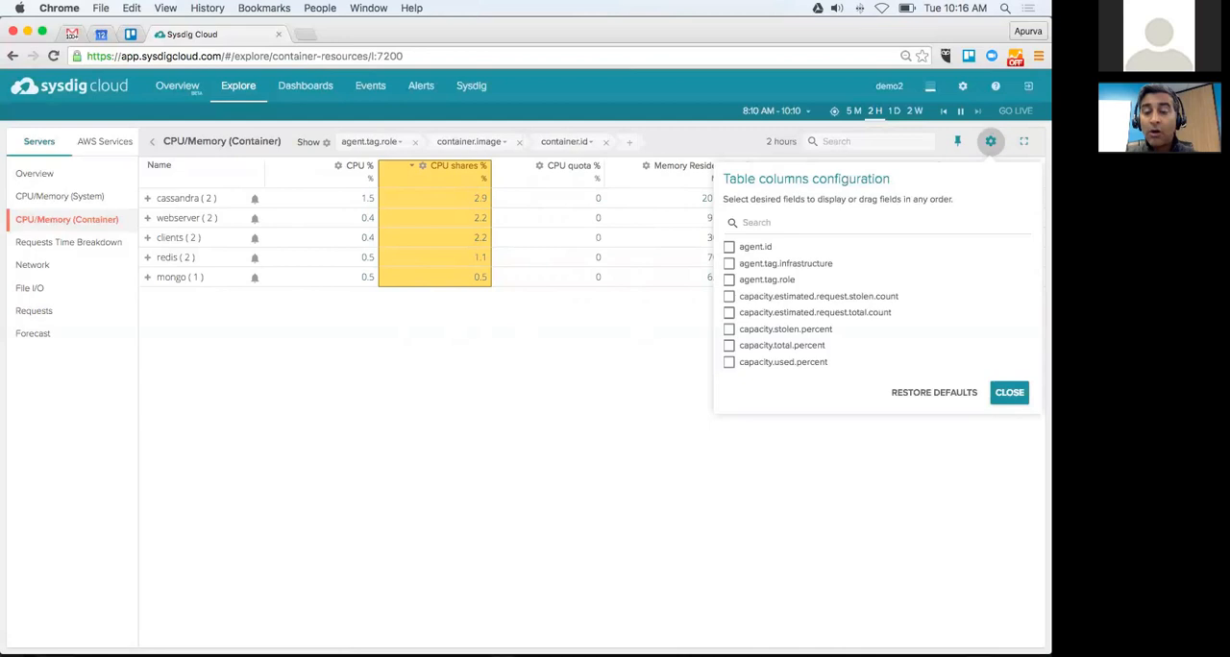
scroll(864, 308, down, 2)
scroll(874, 306, down, 3)
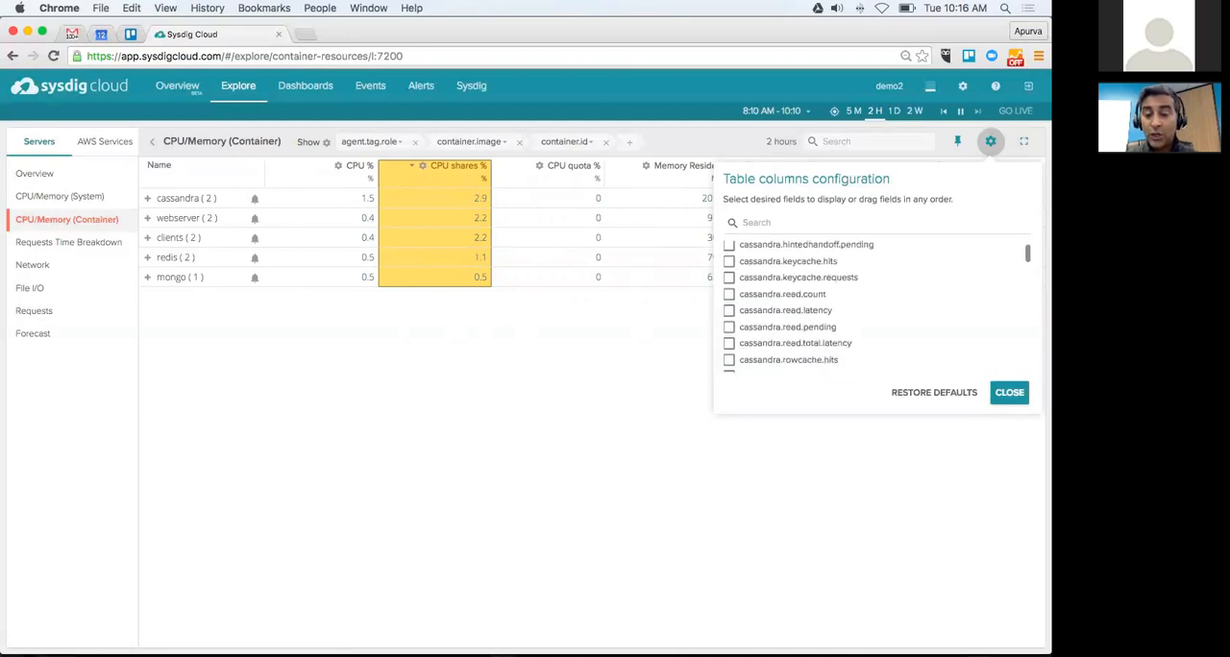
scroll(874, 305, down, 3)
scroll(874, 306, down, 3)
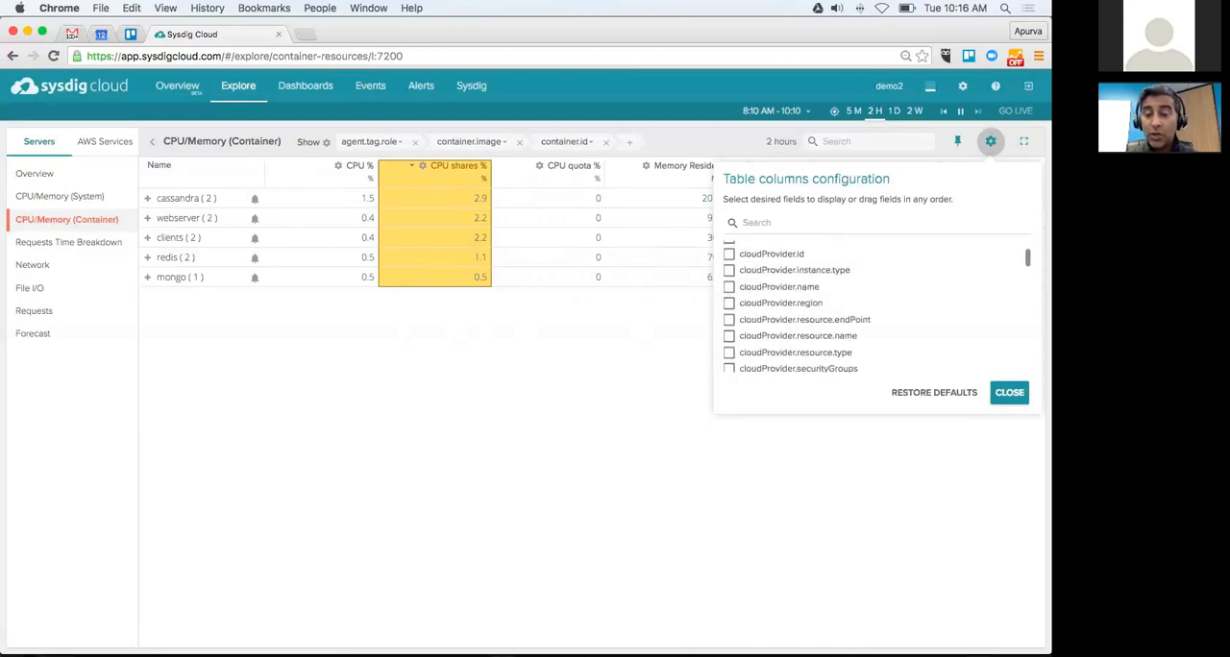
scroll(874, 306, up, 8)
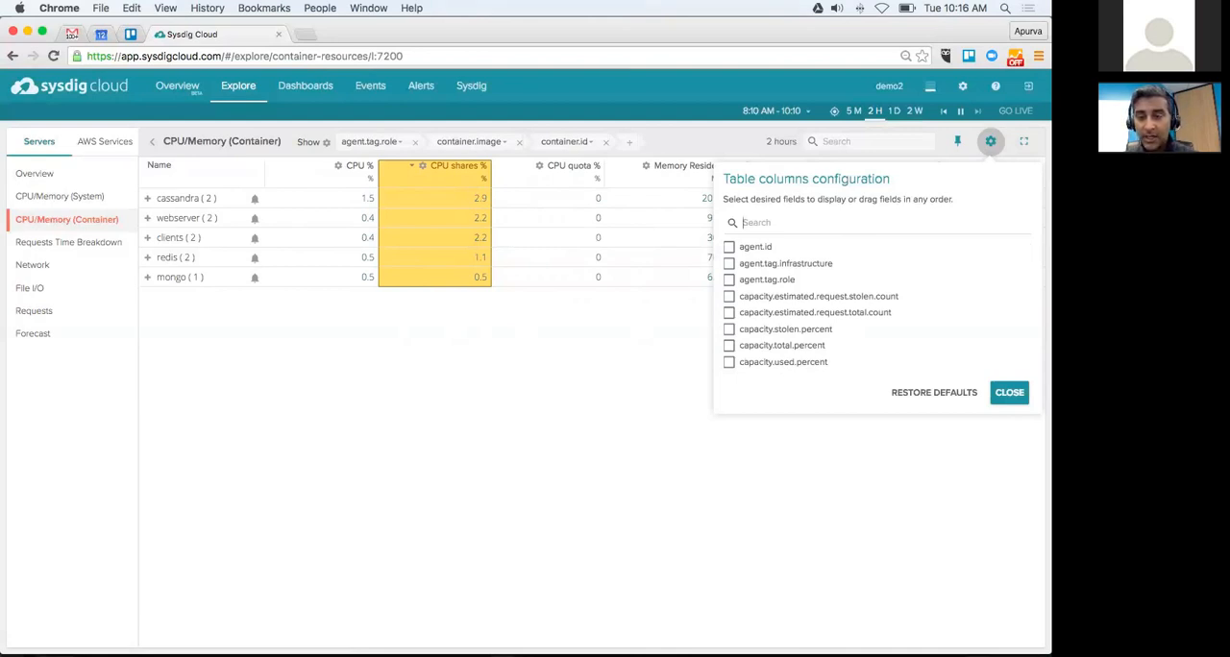
click(729, 297)
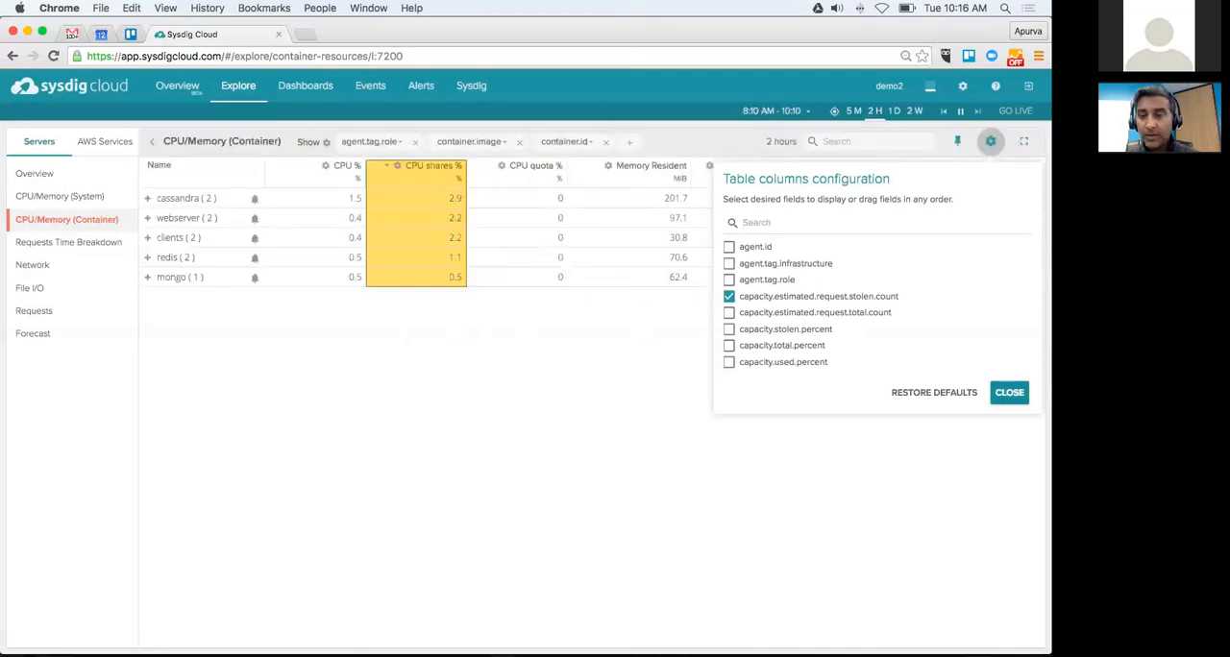
click(990, 142)
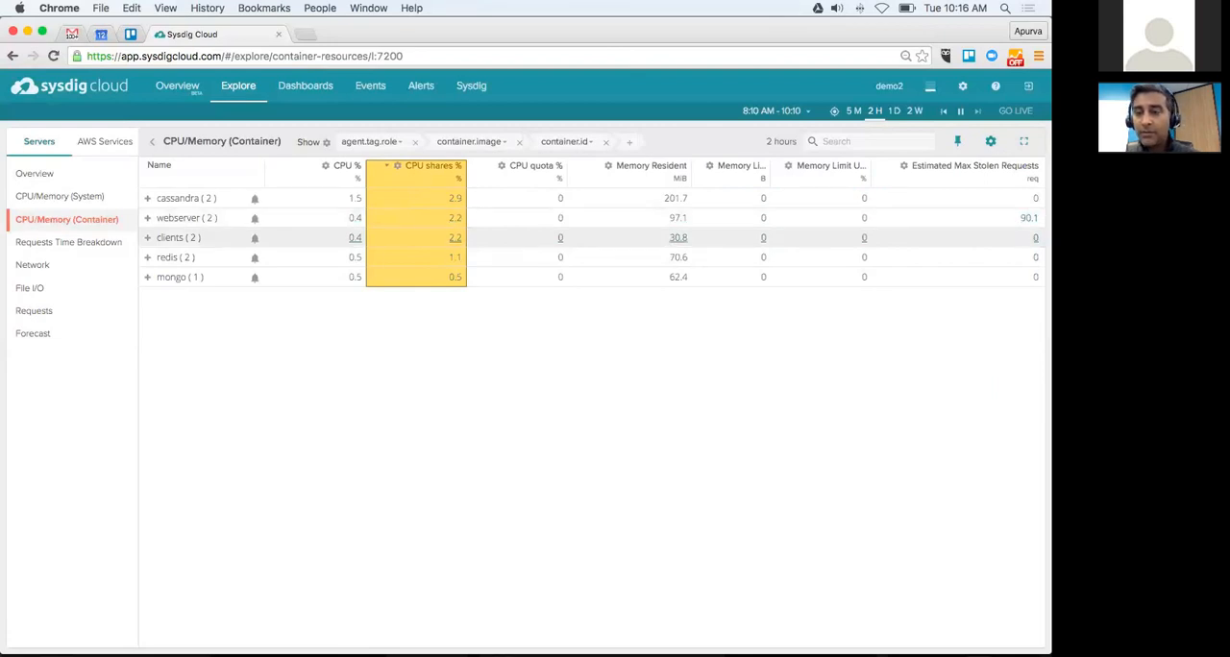
Step: Look over the Network and Requests views of the servers and the EC2 Instances view of the AWS services
click(42, 269)
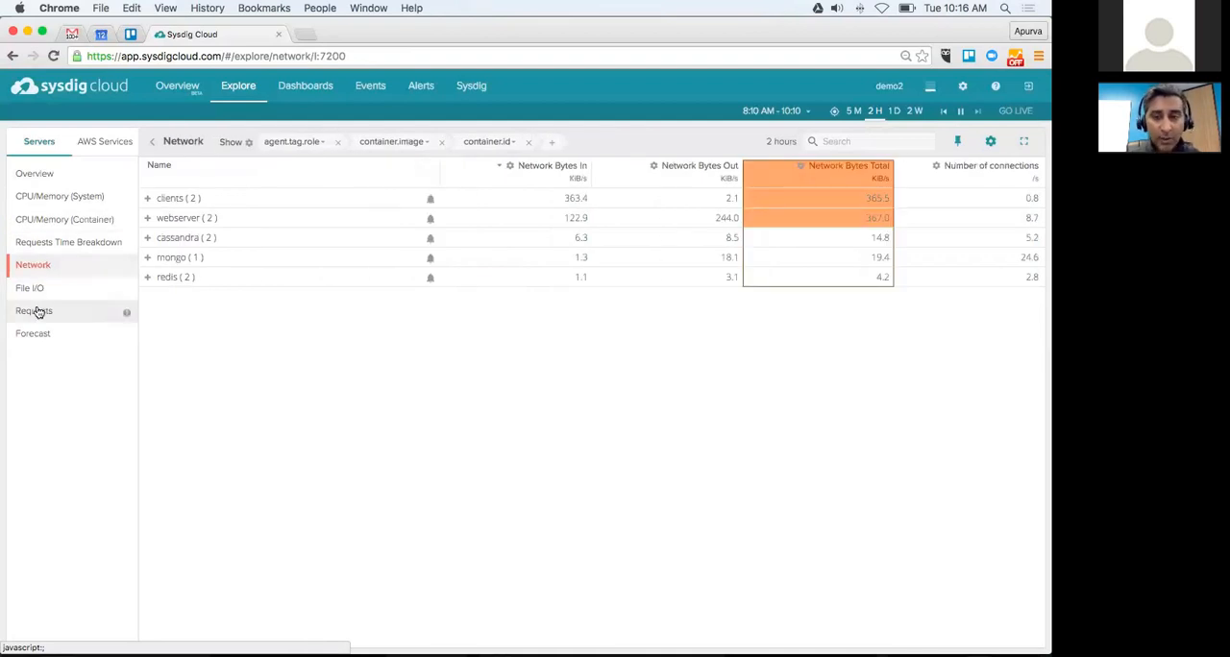
click(37, 311)
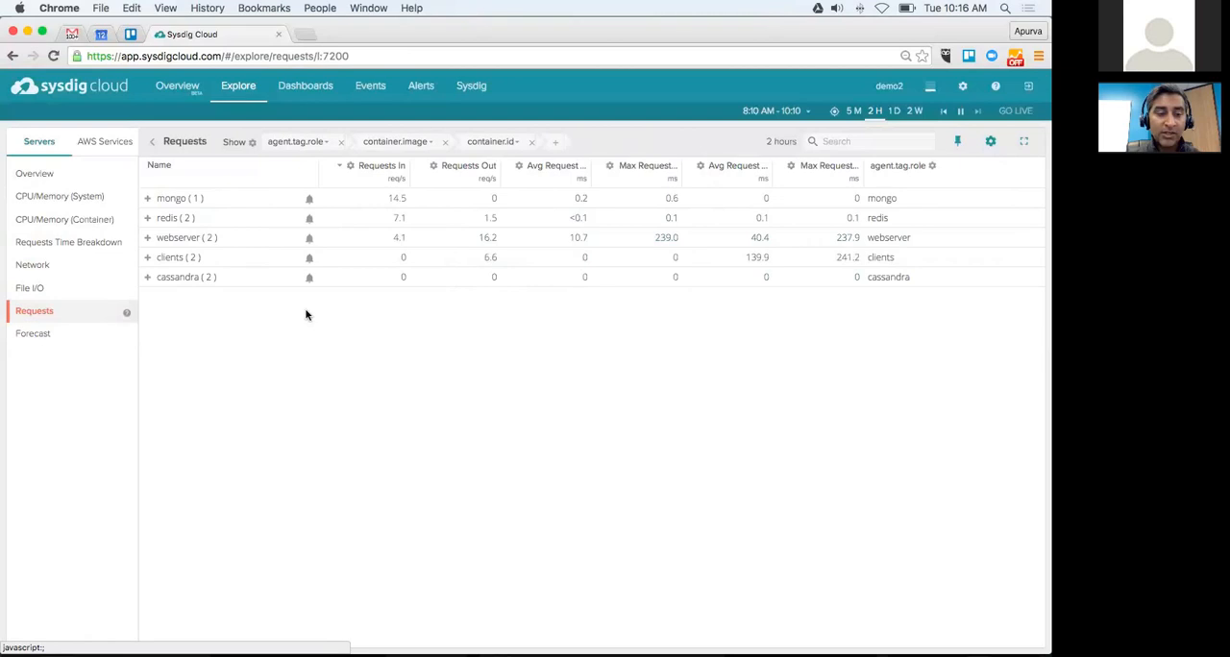
click(101, 146)
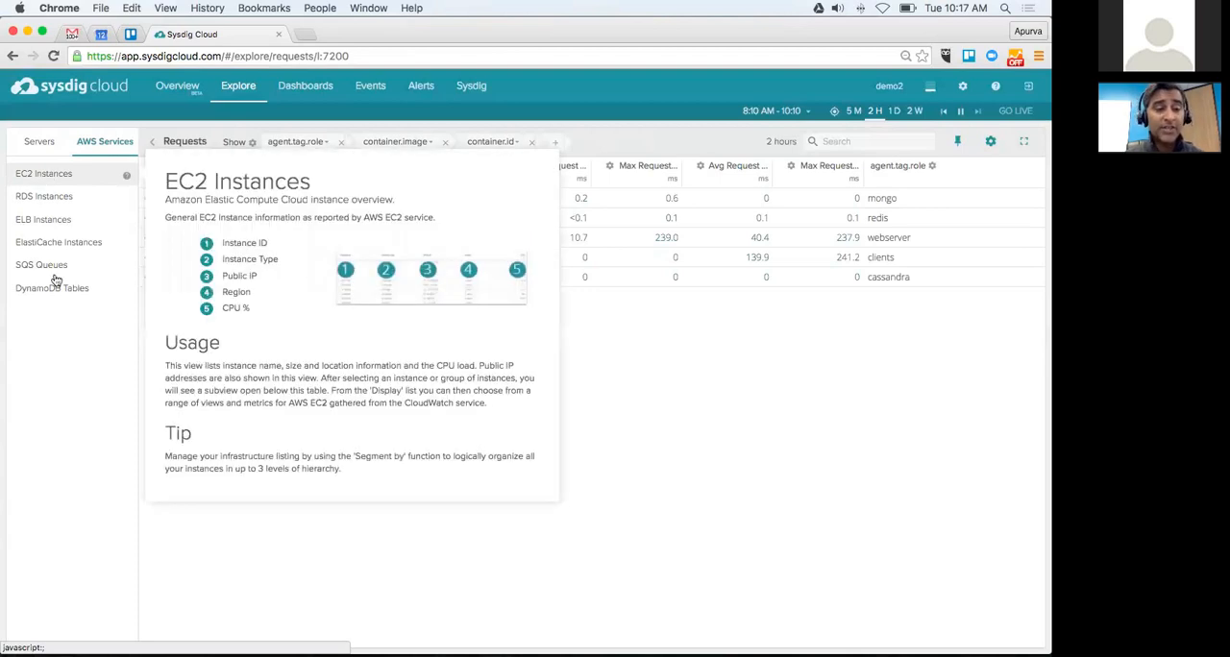
click(41, 177)
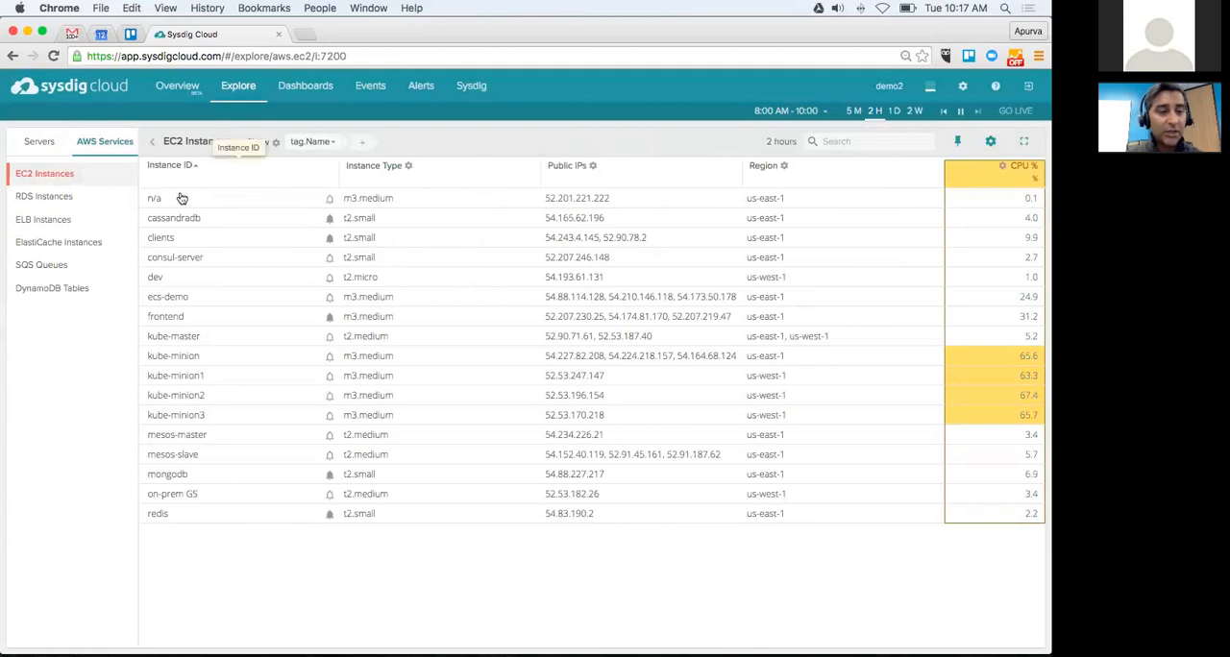
Step: Search the grouping fields for host and regroup the EC2 instances by cloudProvider.host.ip.public
click(191, 415)
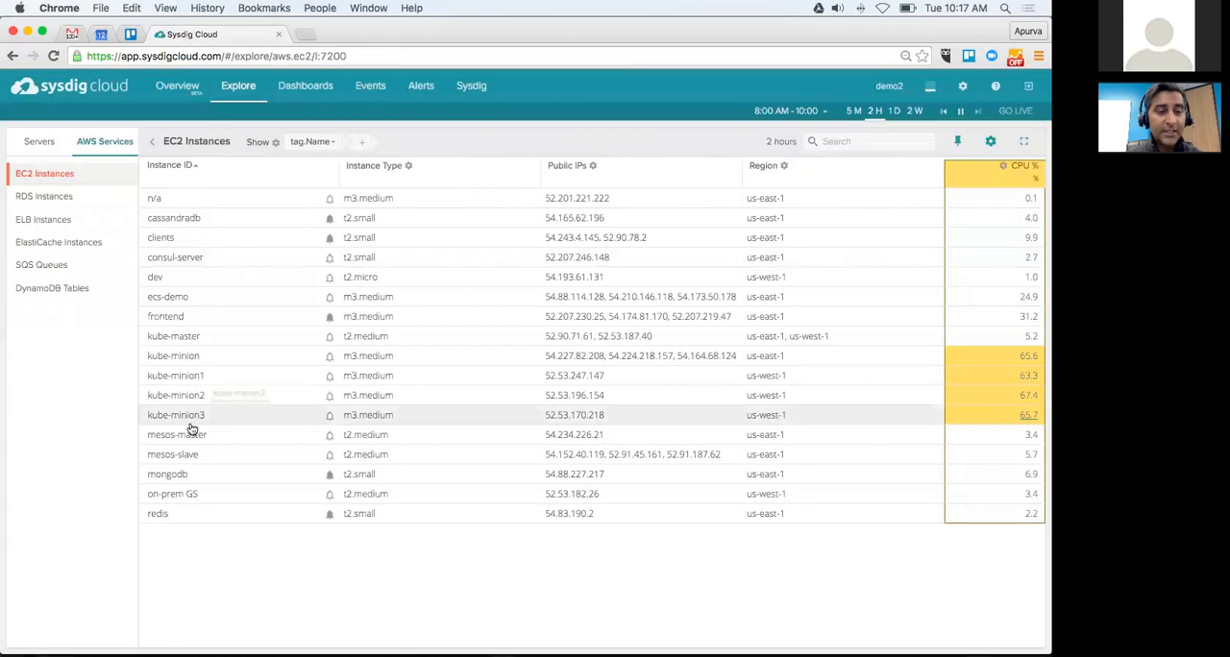
click(330, 143)
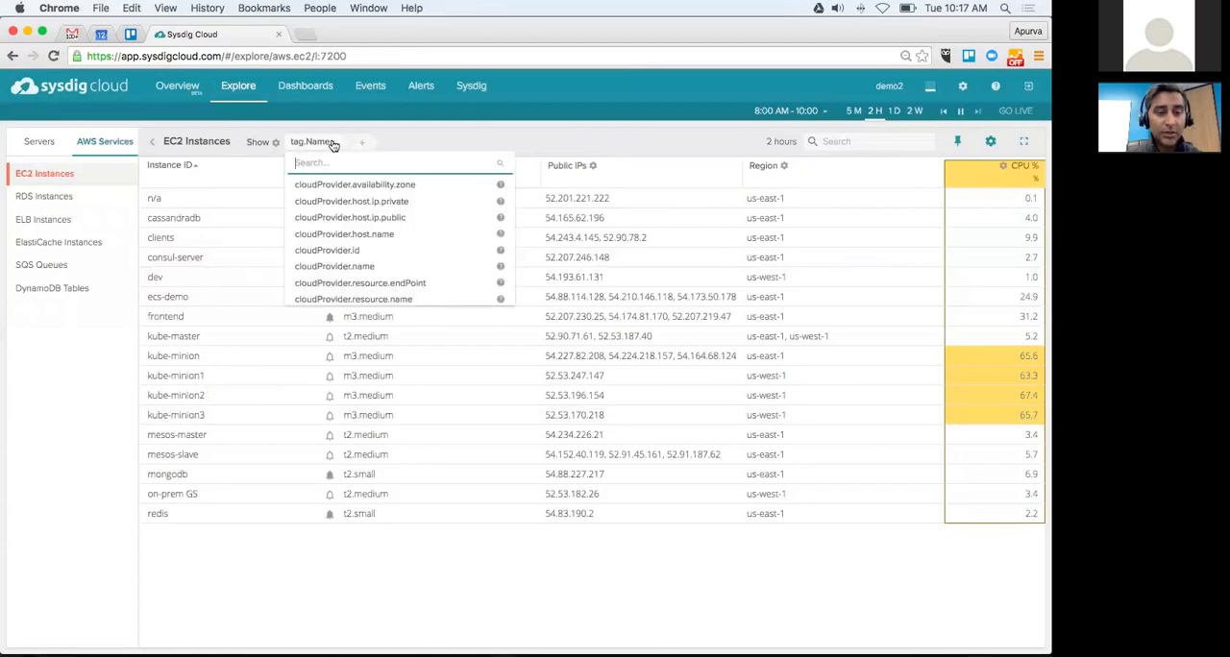
text(host)
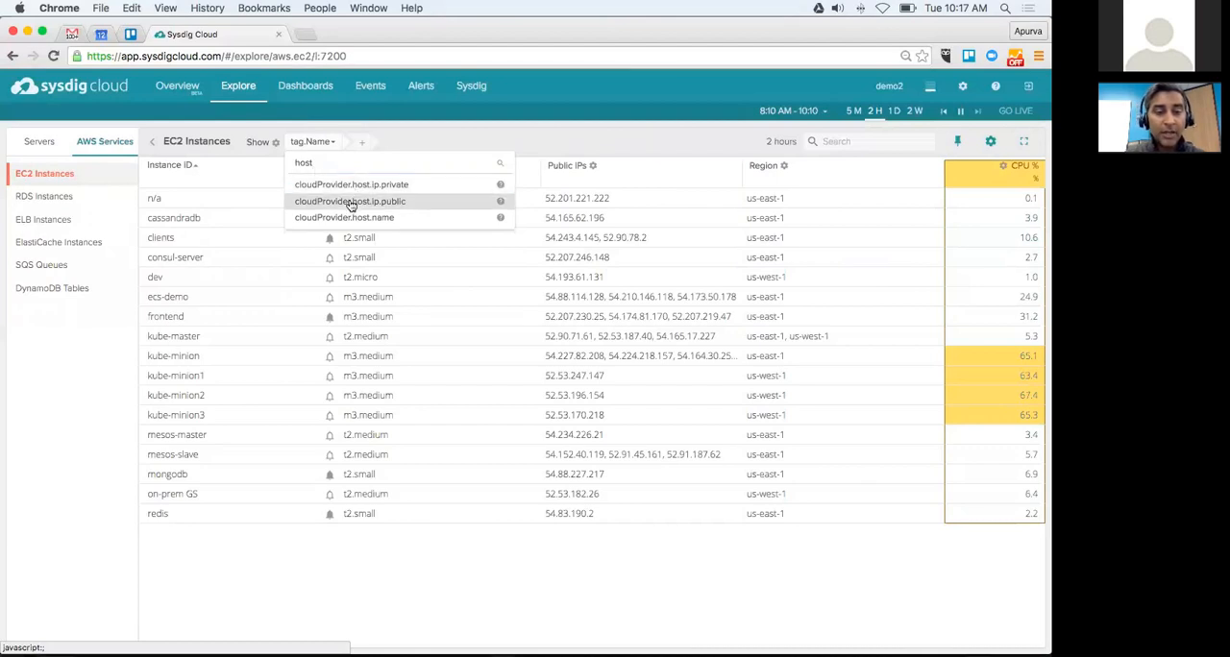
click(350, 201)
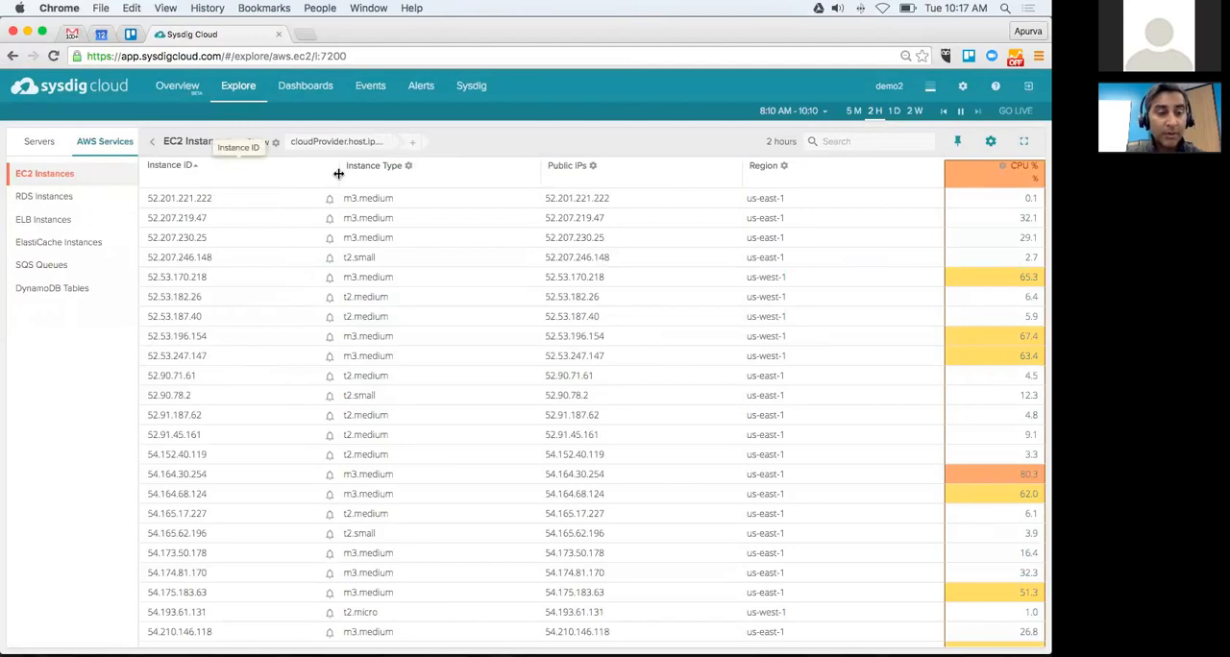
Step: Collapse and re-expand the list of views, and return to the Overview of the servers
click(152, 144)
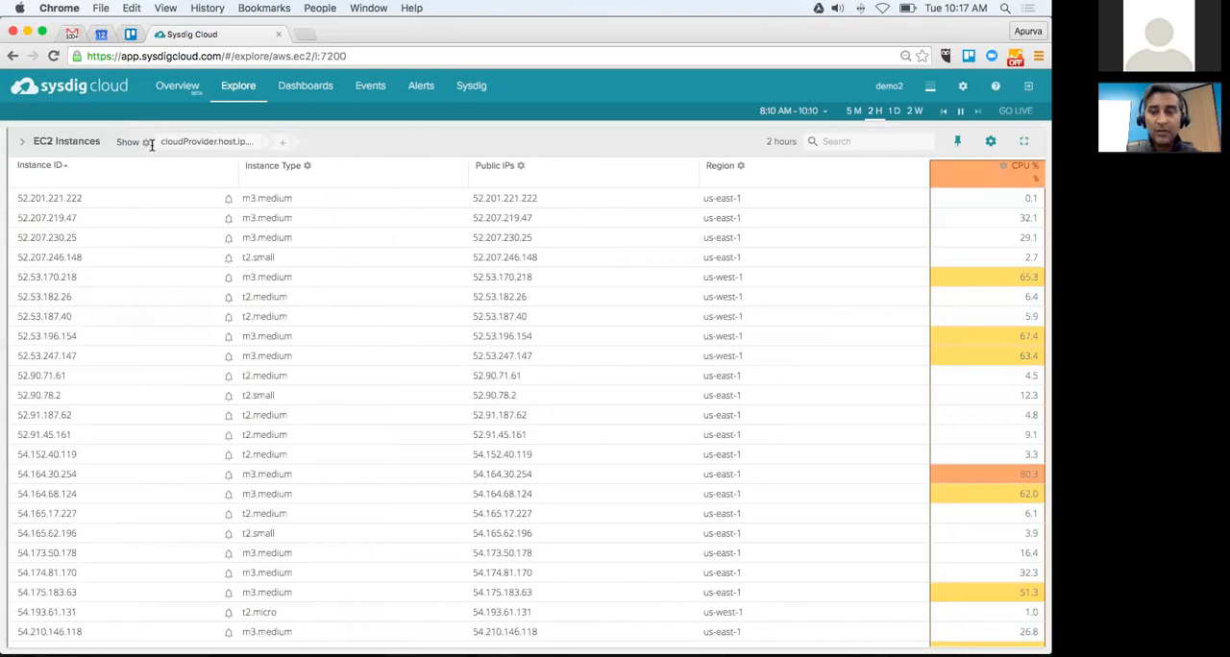
click(23, 146)
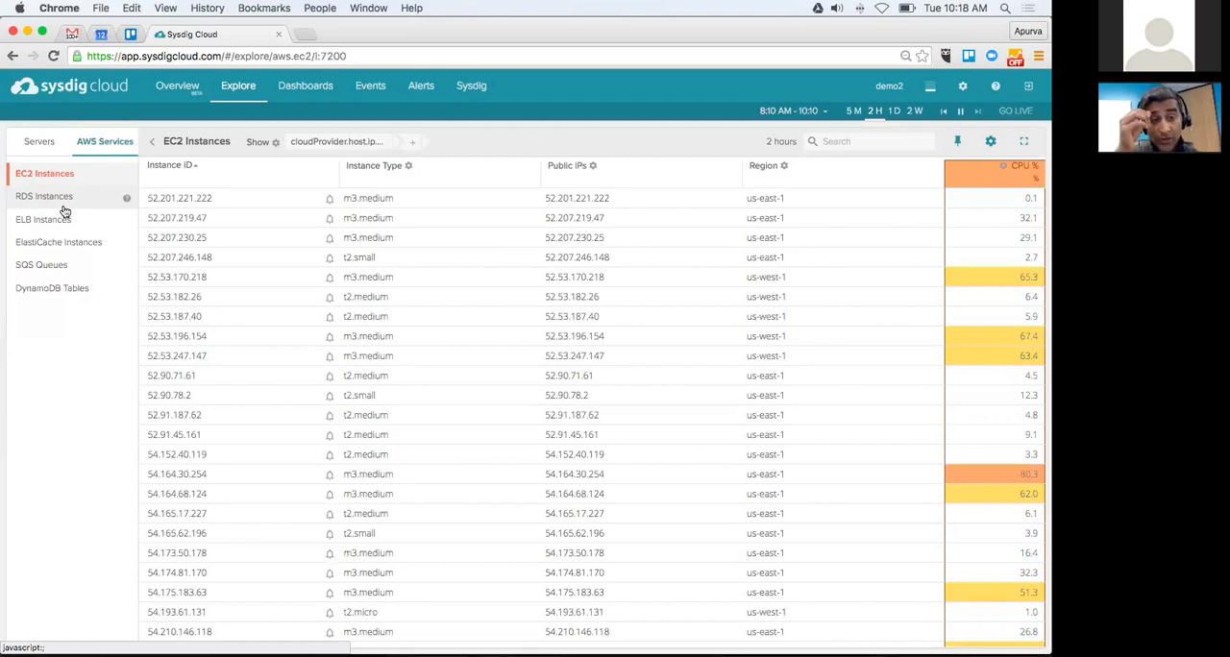
click(43, 144)
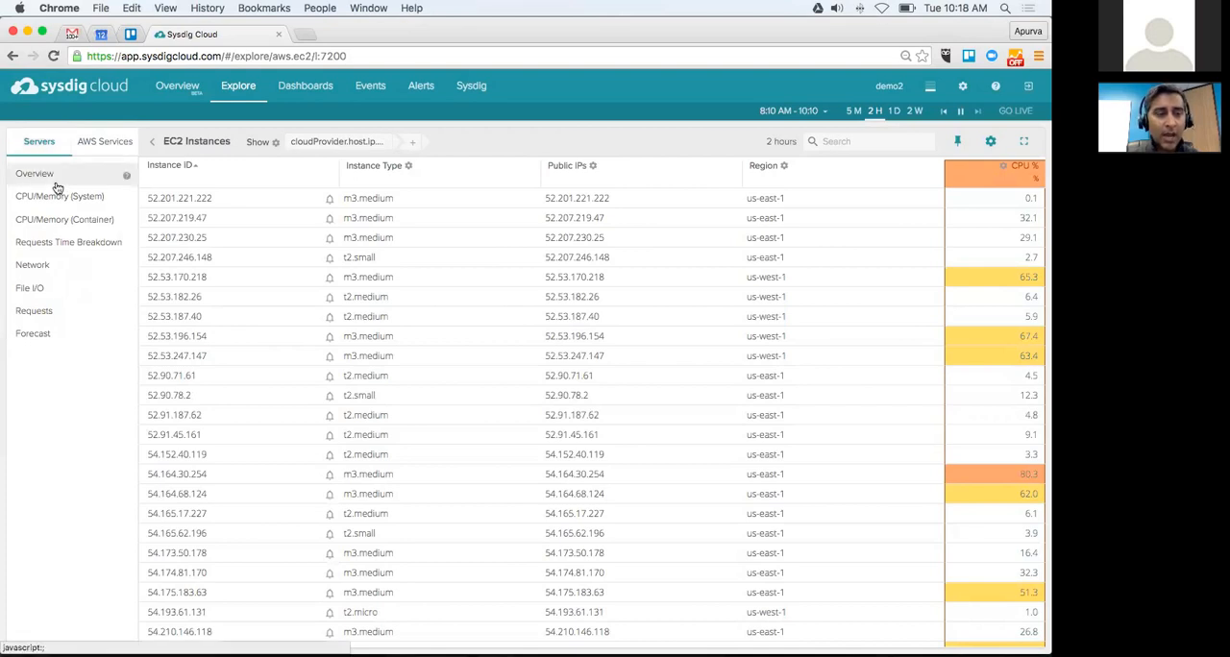
click(55, 181)
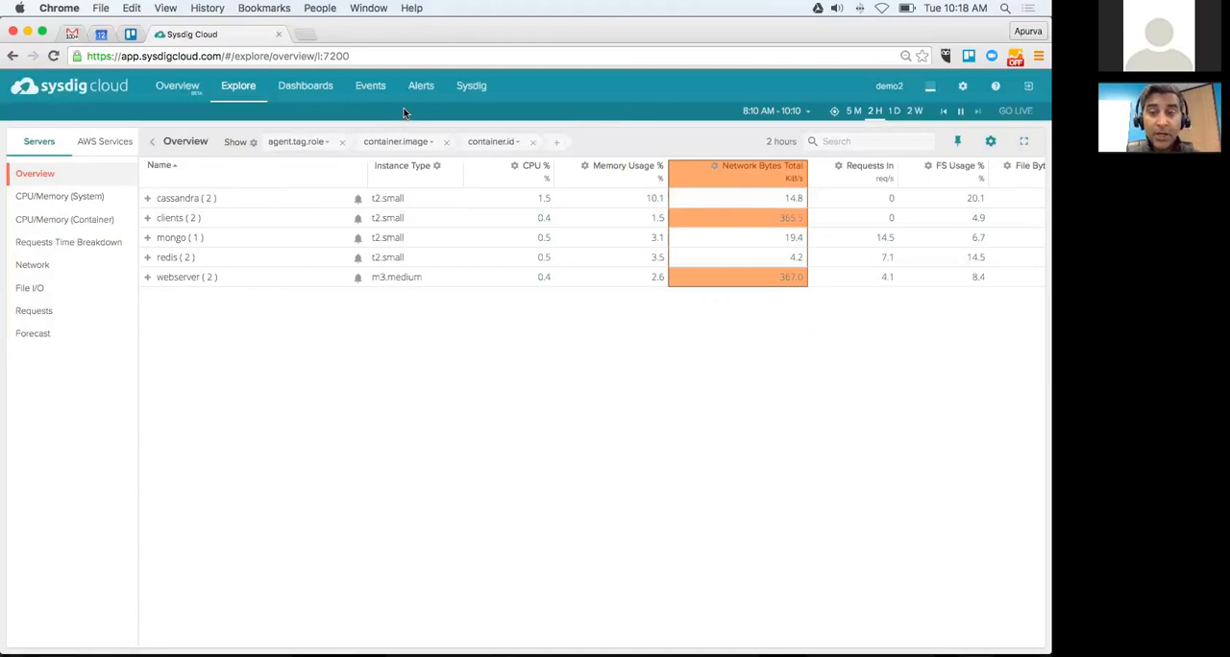
Step: Open the Overview by Host for the cassandra role and look over its CPU, memory, network, disk and file charts
click(215, 201)
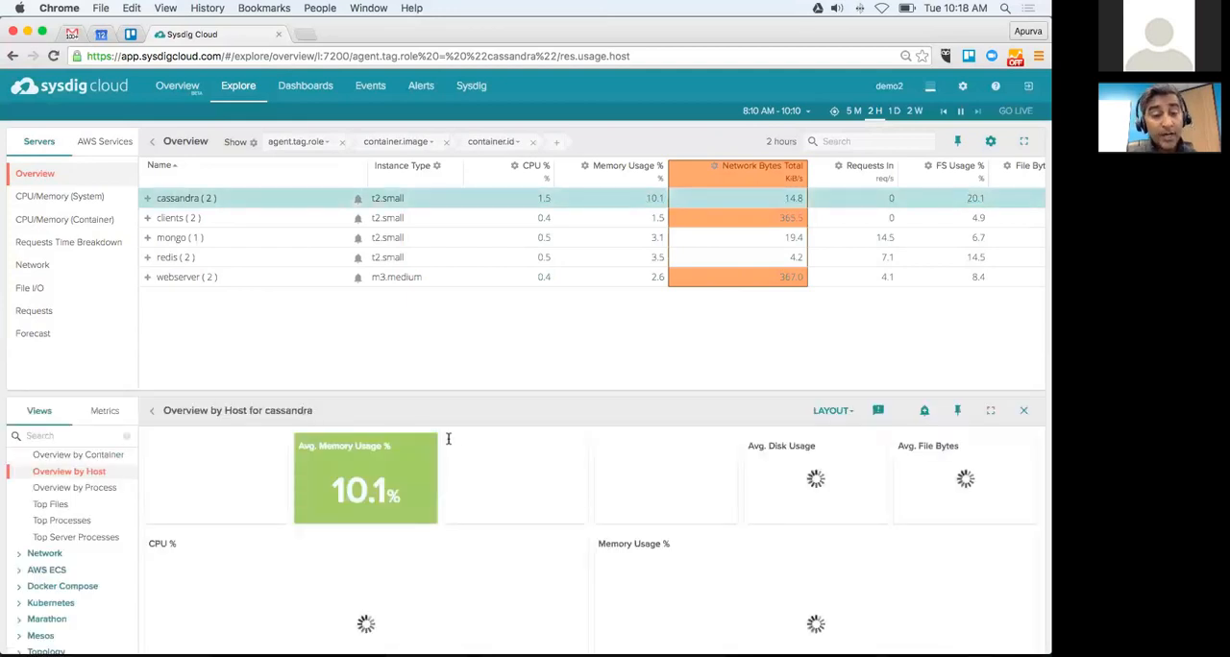
scroll(447, 438, down, 3)
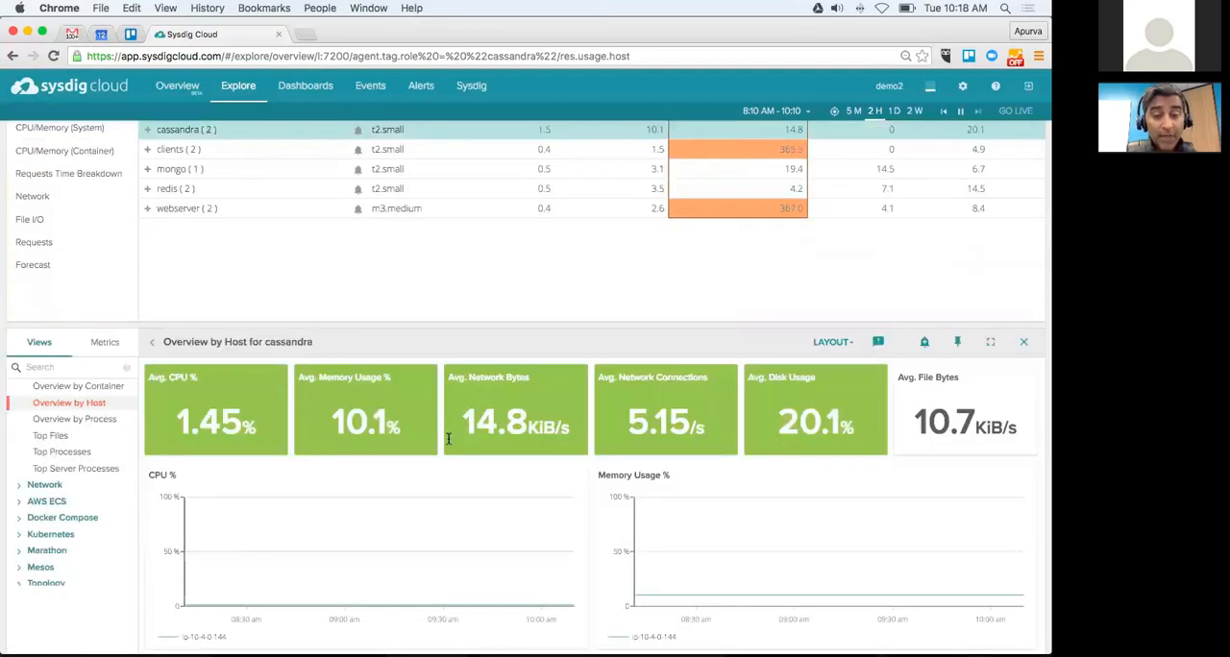
scroll(447, 438, down, 2)
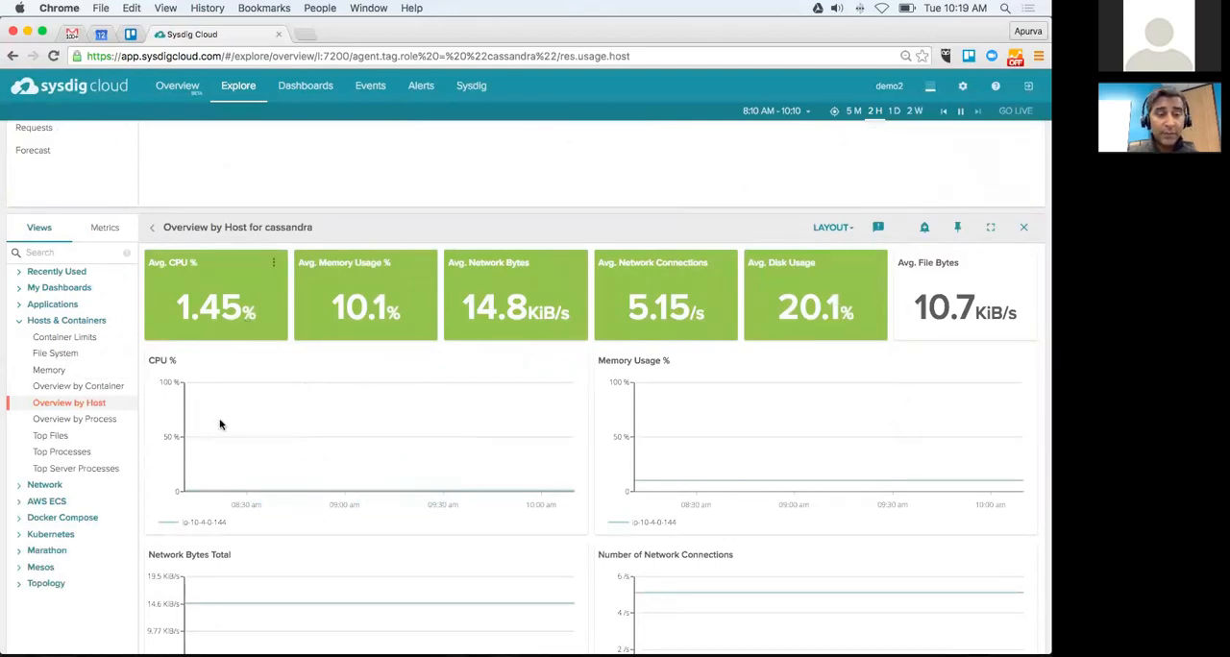
scroll(269, 367, down, 1)
scroll(269, 369, down, 2)
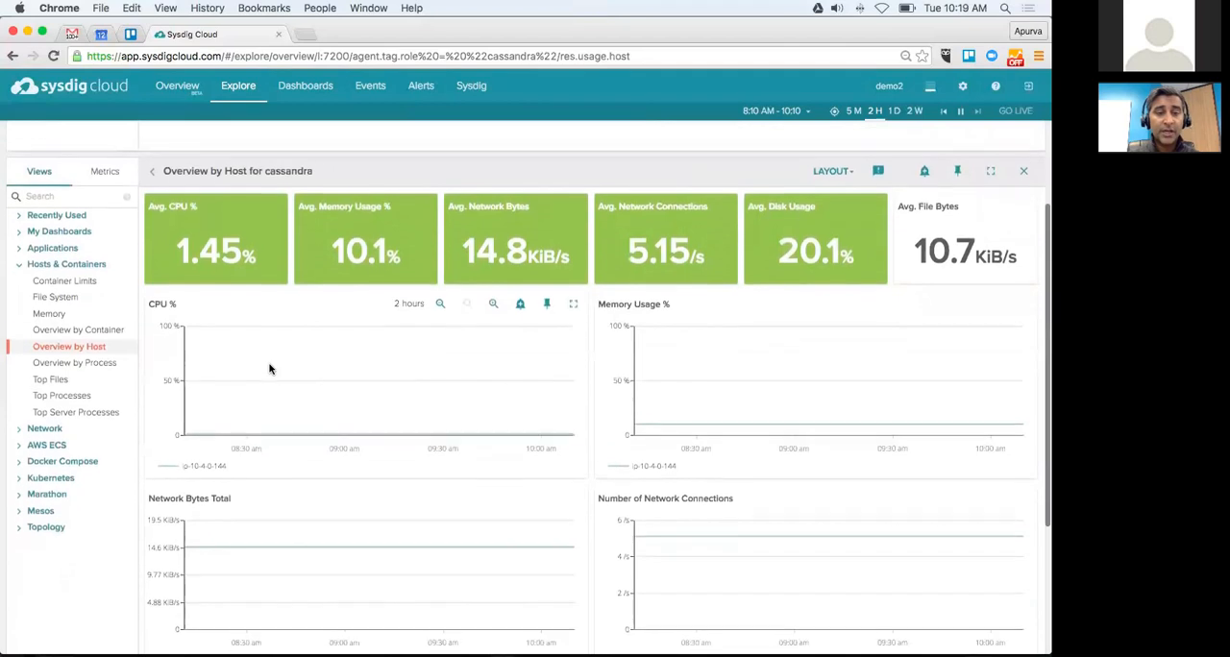
scroll(270, 369, up, 1)
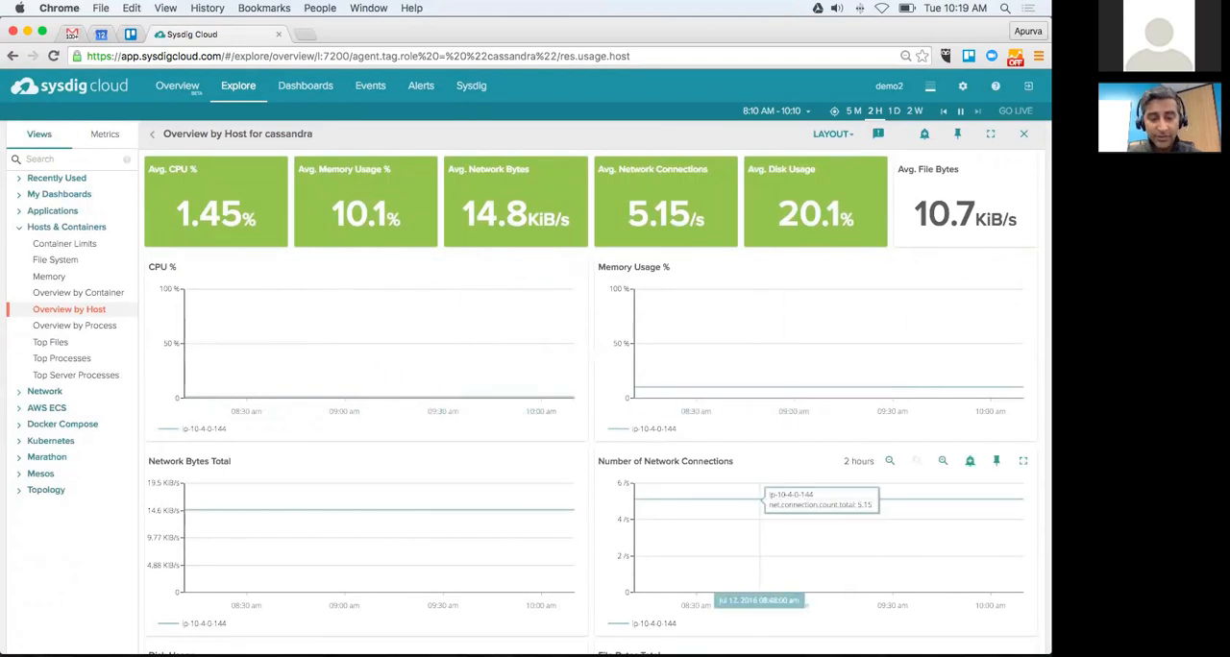
scroll(755, 495, down, 4)
scroll(755, 404, down, 1)
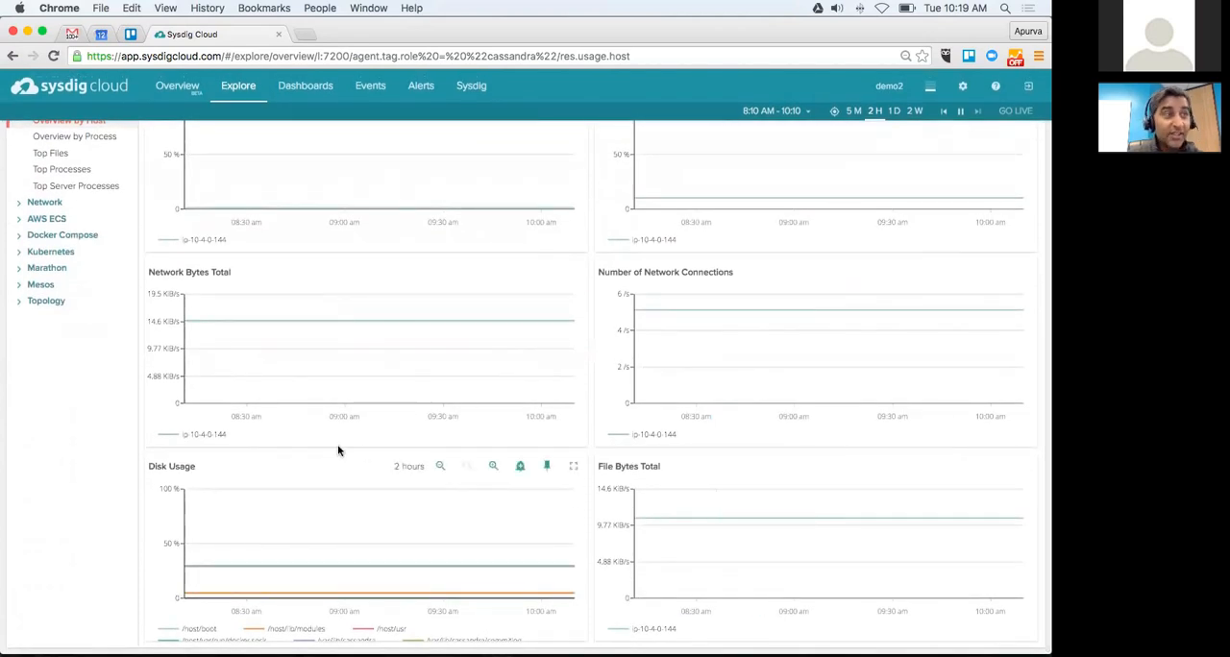
scroll(338, 449, up, 3)
scroll(338, 449, up, 3)
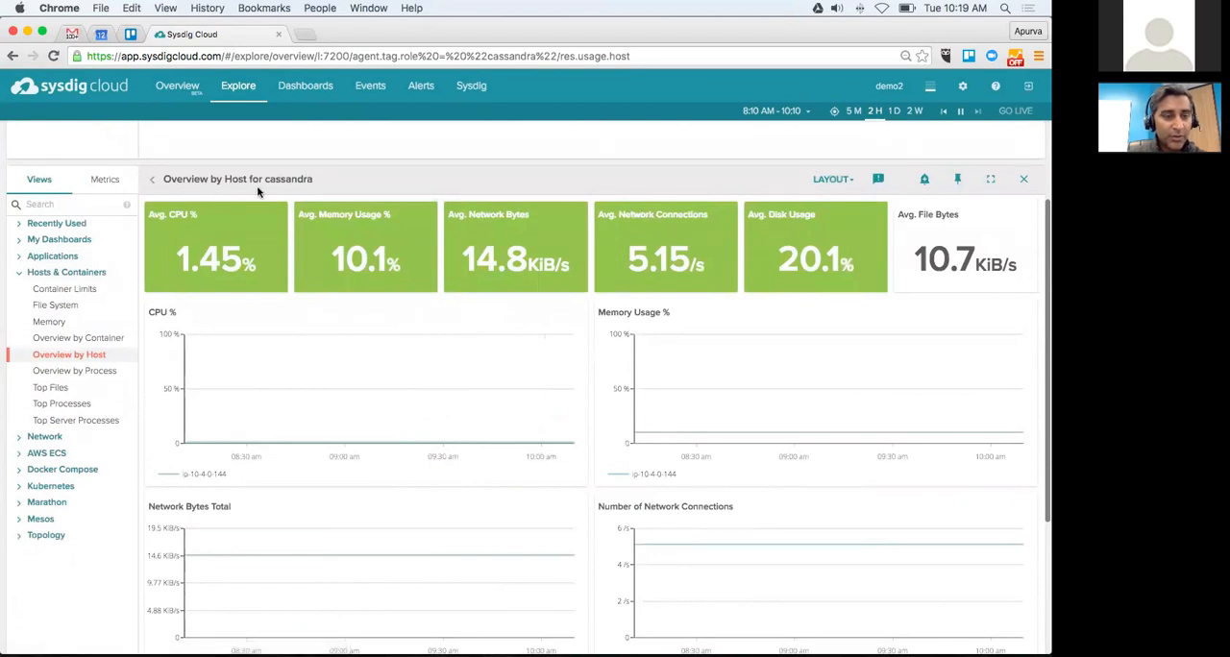
Step: Search the views for cass and show the Cassandra Overview from Applications for the cassandra role
click(73, 205)
text(cass)
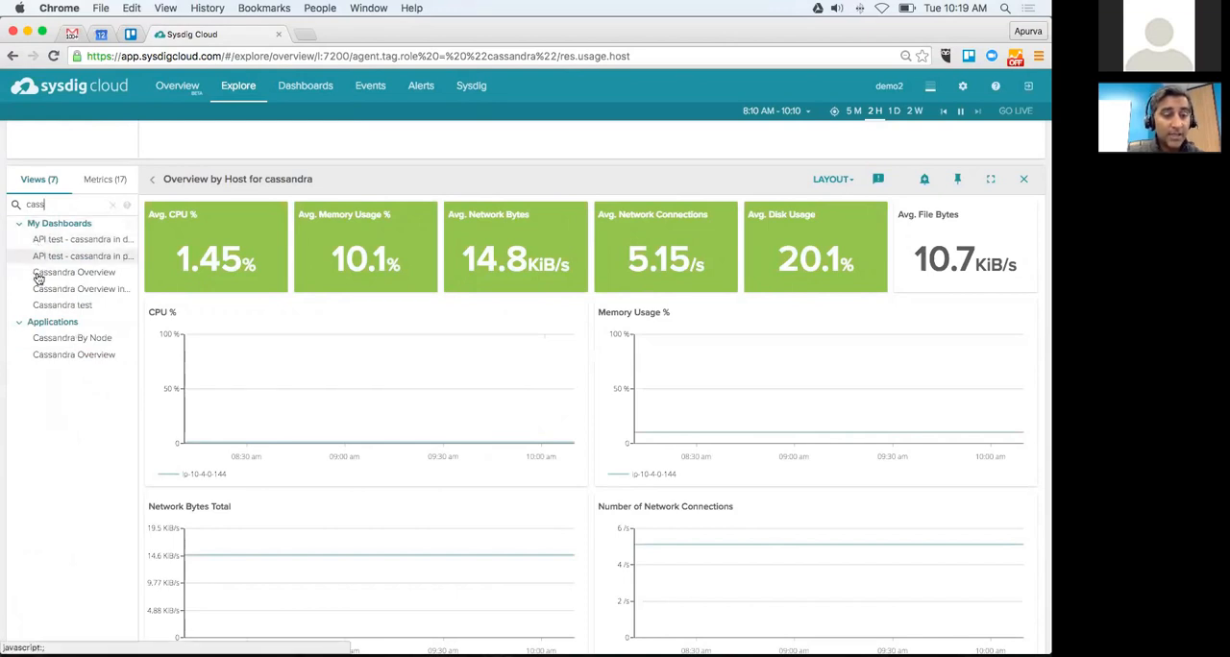
click(54, 357)
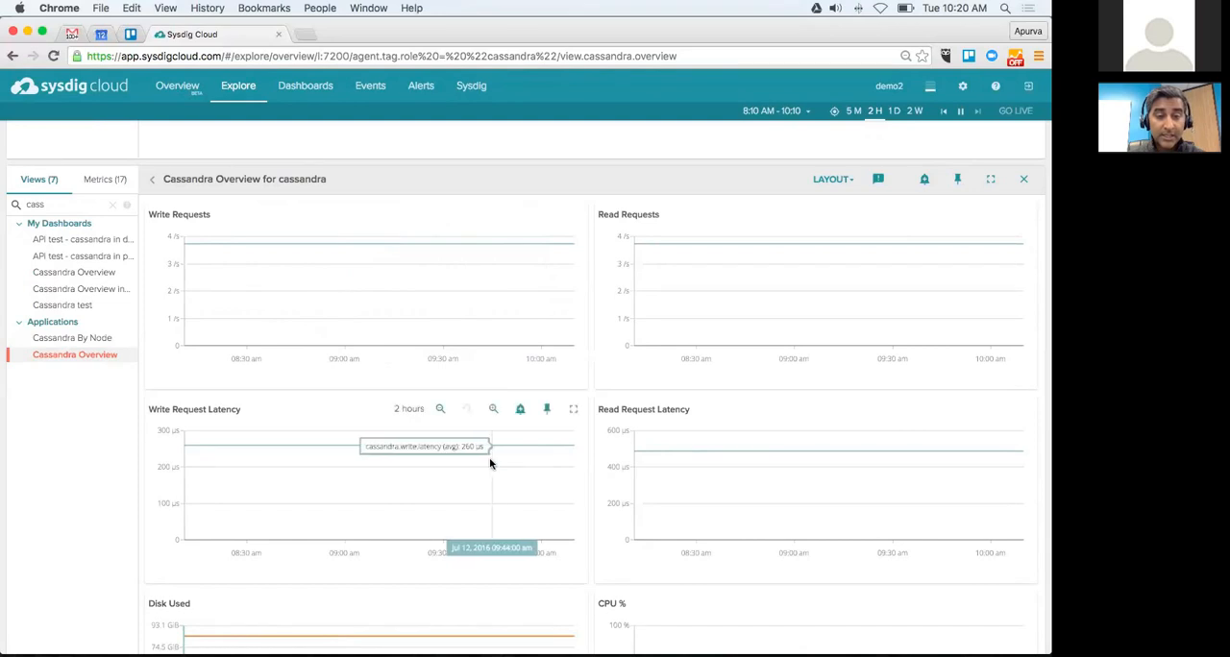
Step: Zoom the Write Requests chart in to the 9:20–10:00 AM range and undo the zoom
drag(434, 251, 549, 260)
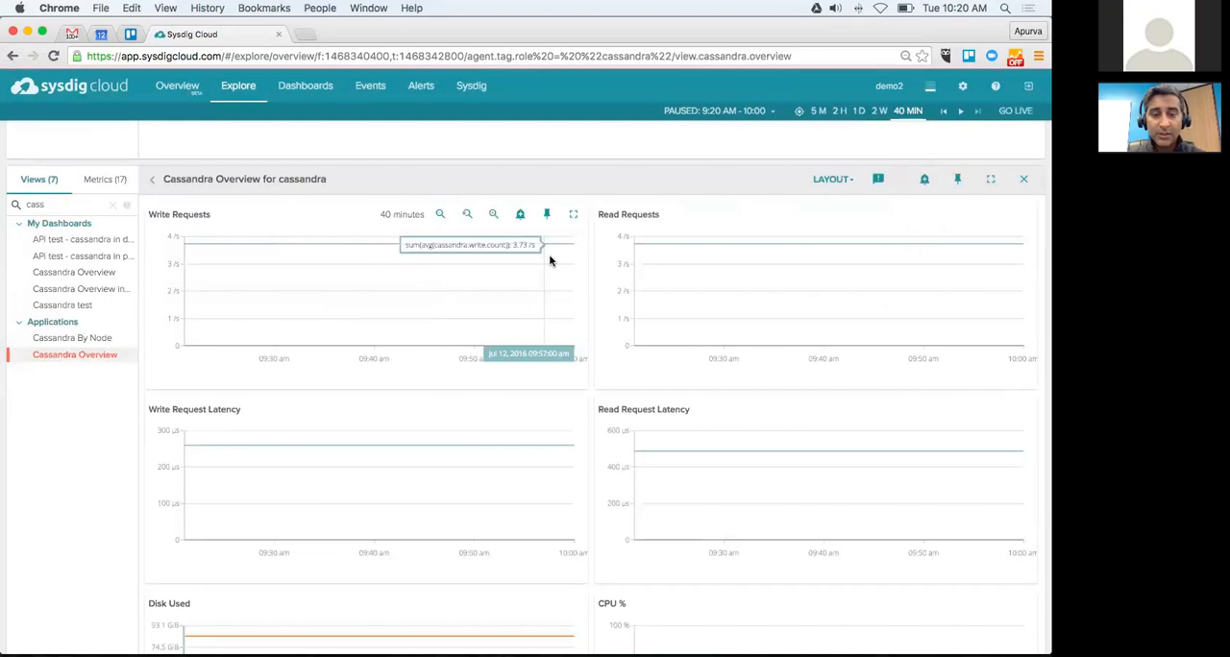
click(466, 217)
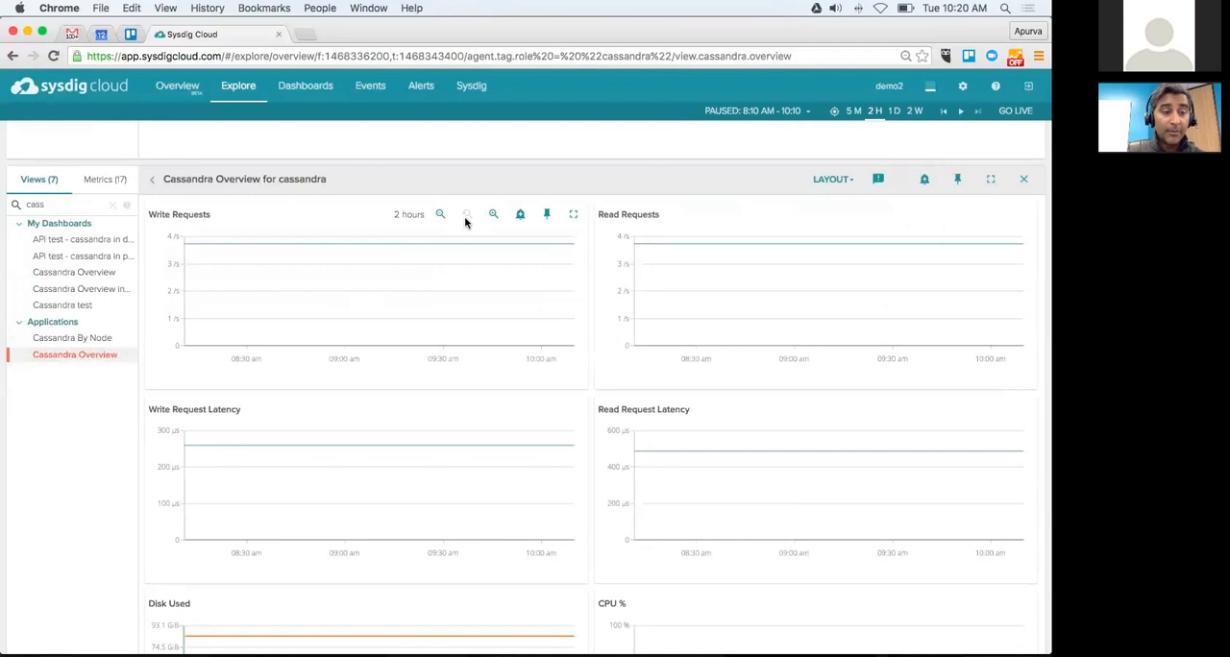
Step: Clear the view search, then collapse the Applications views and expand the Network views
click(114, 205)
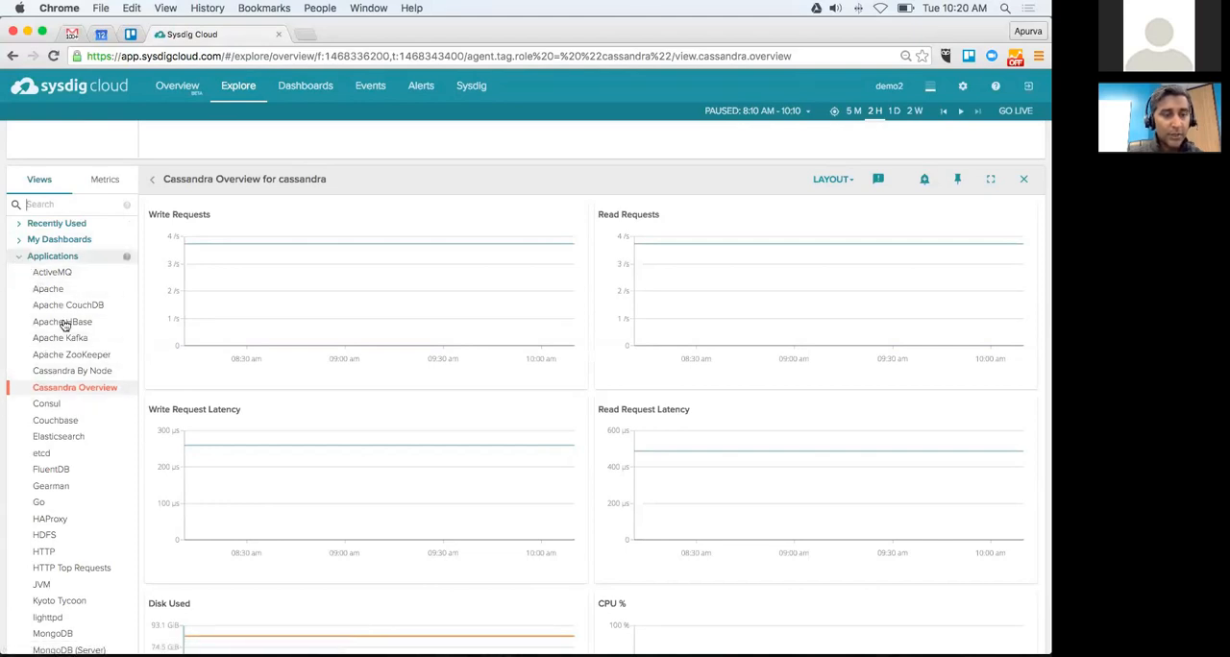
click(20, 256)
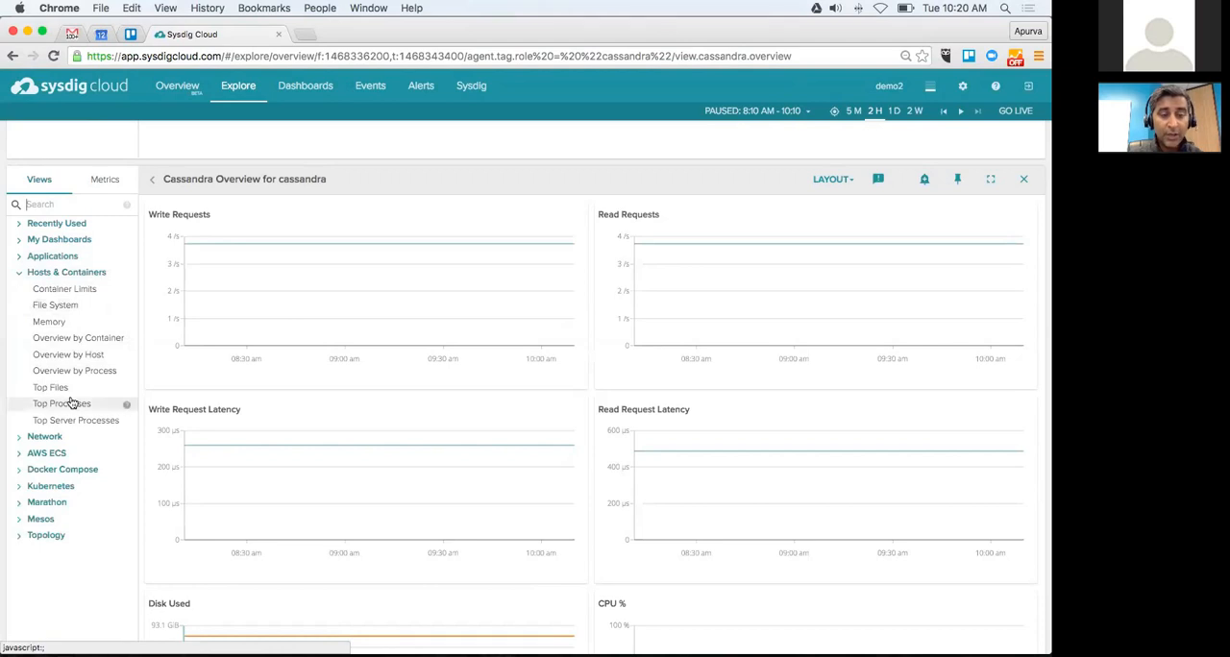
click(20, 440)
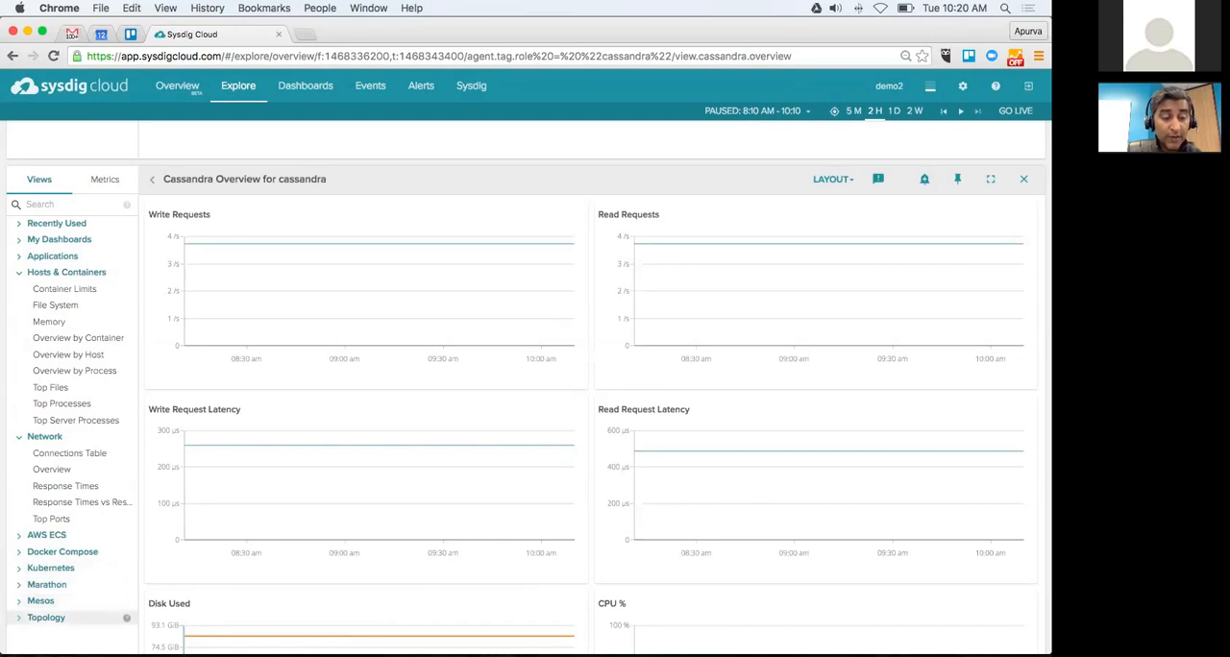
Step: Expand the Topology views and show the Network Traffic map for the cassandra role
click(57, 617)
scroll(62, 628, down, 1)
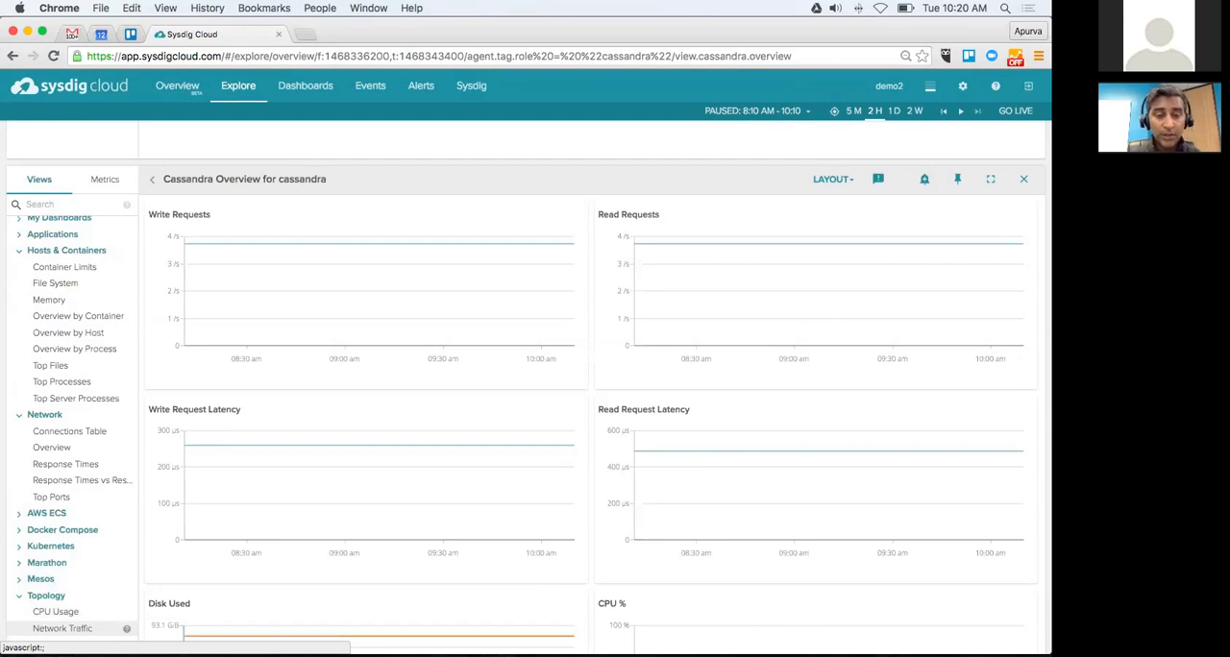
click(62, 628)
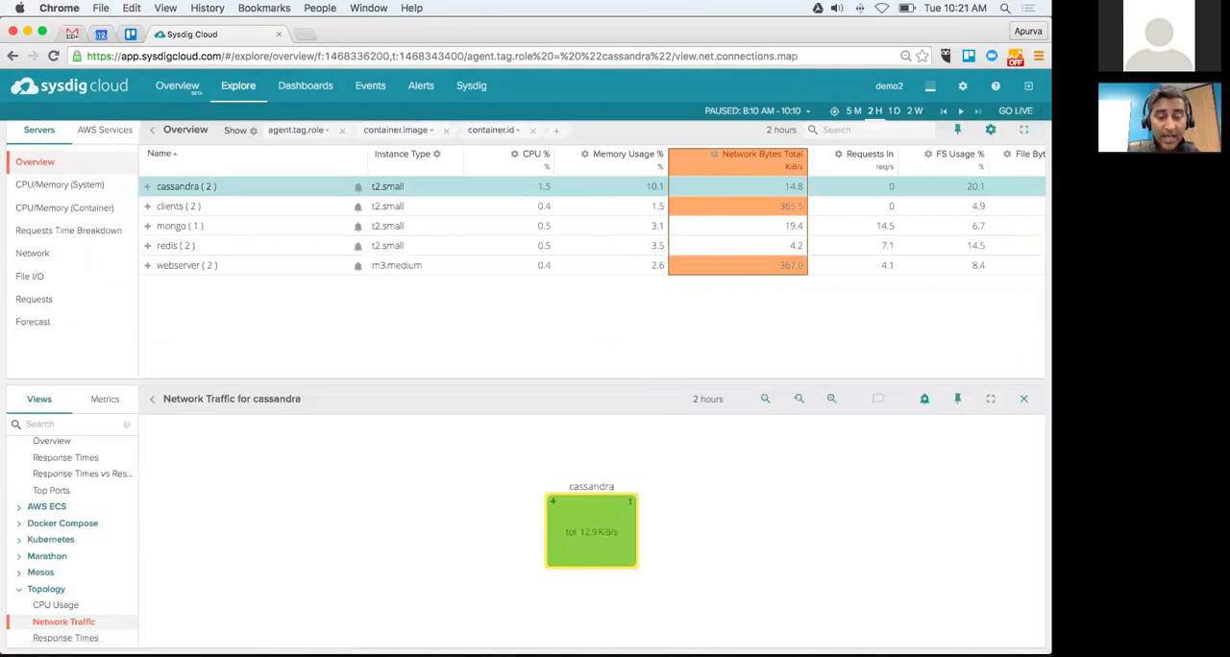
Step: Expand the cassandra node in the traffic map down to its container, then collapse the cassandra:2.0.16 image again
click(540, 508)
click(613, 508)
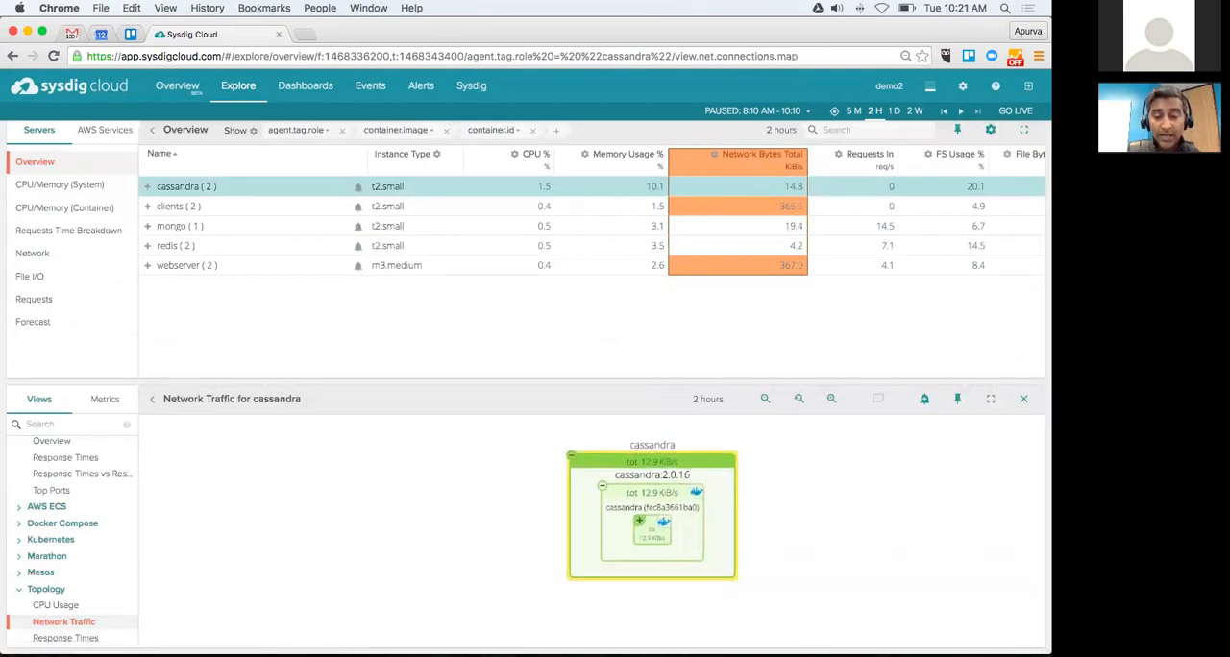
click(603, 485)
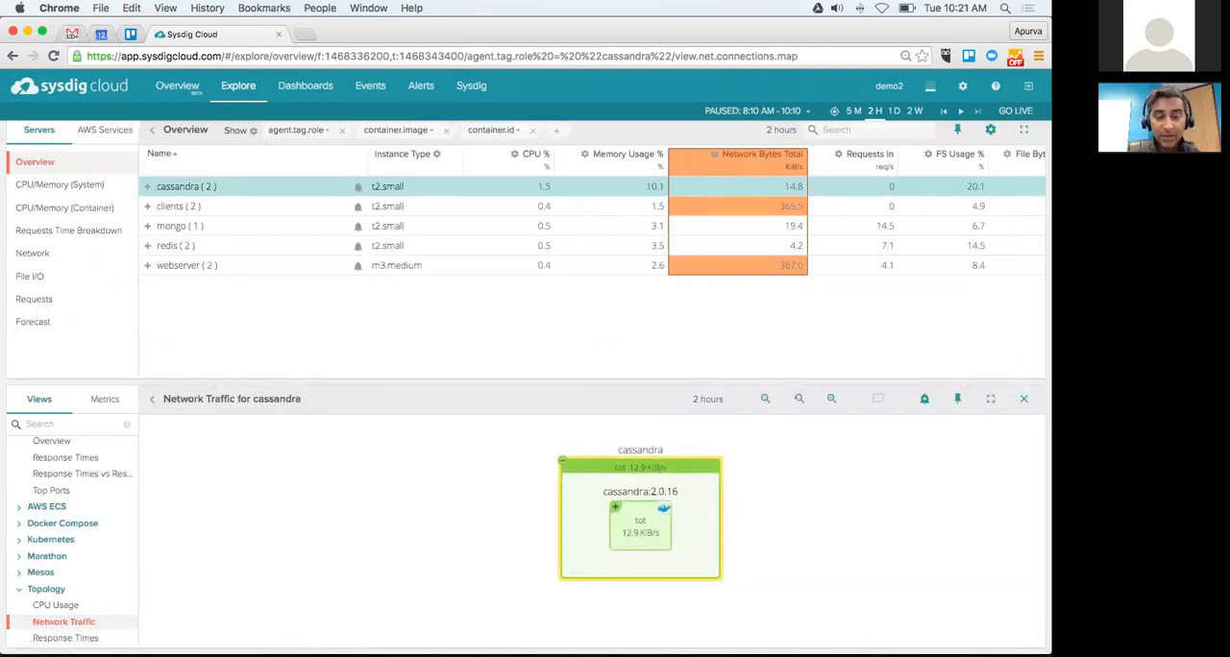
click(609, 508)
click(612, 483)
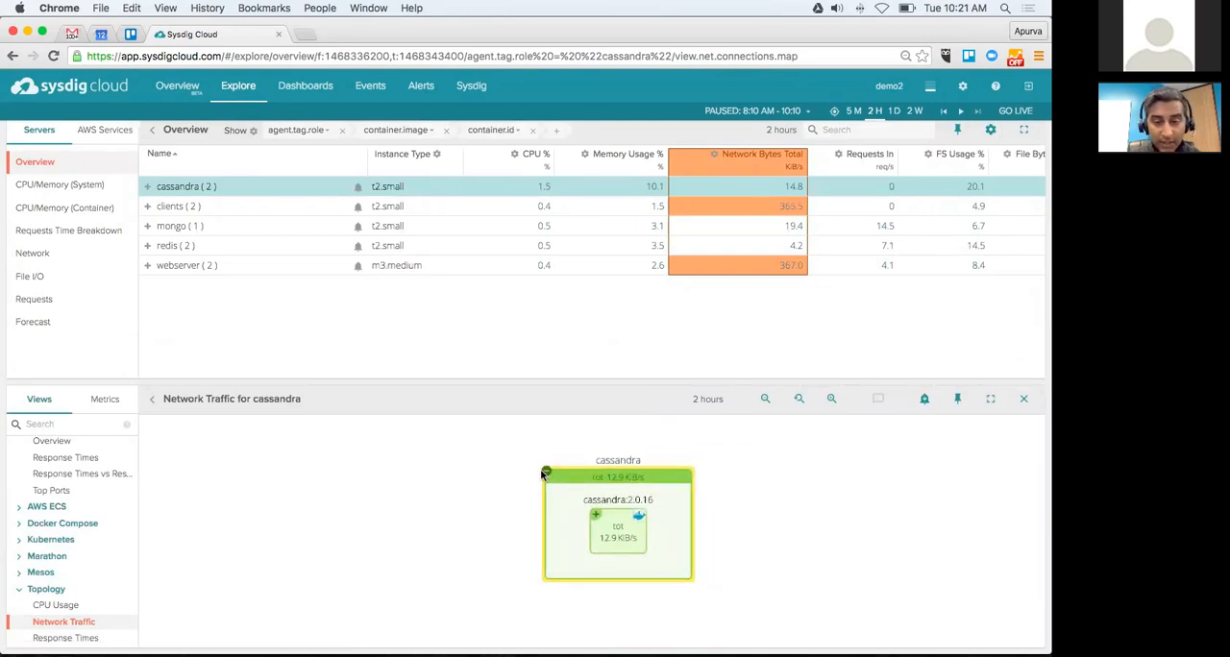
Step: Show the Network Traffic map for the webserver role and list the available metric categories
click(200, 273)
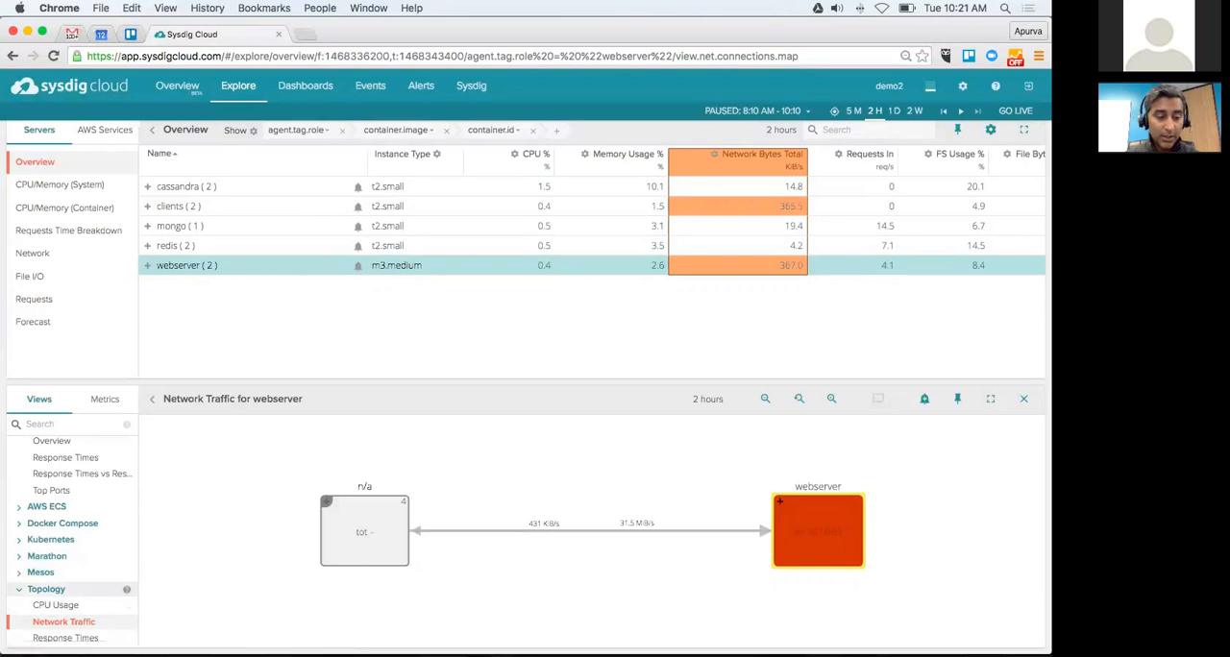
scroll(72, 589, up, 2)
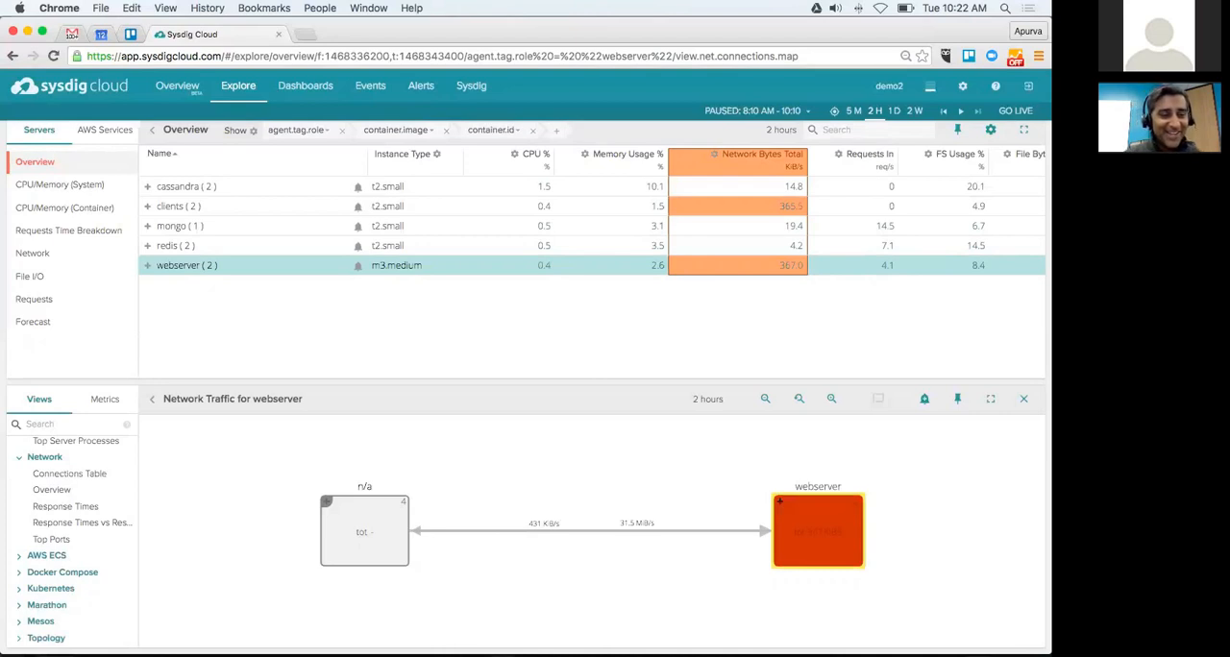
click(106, 400)
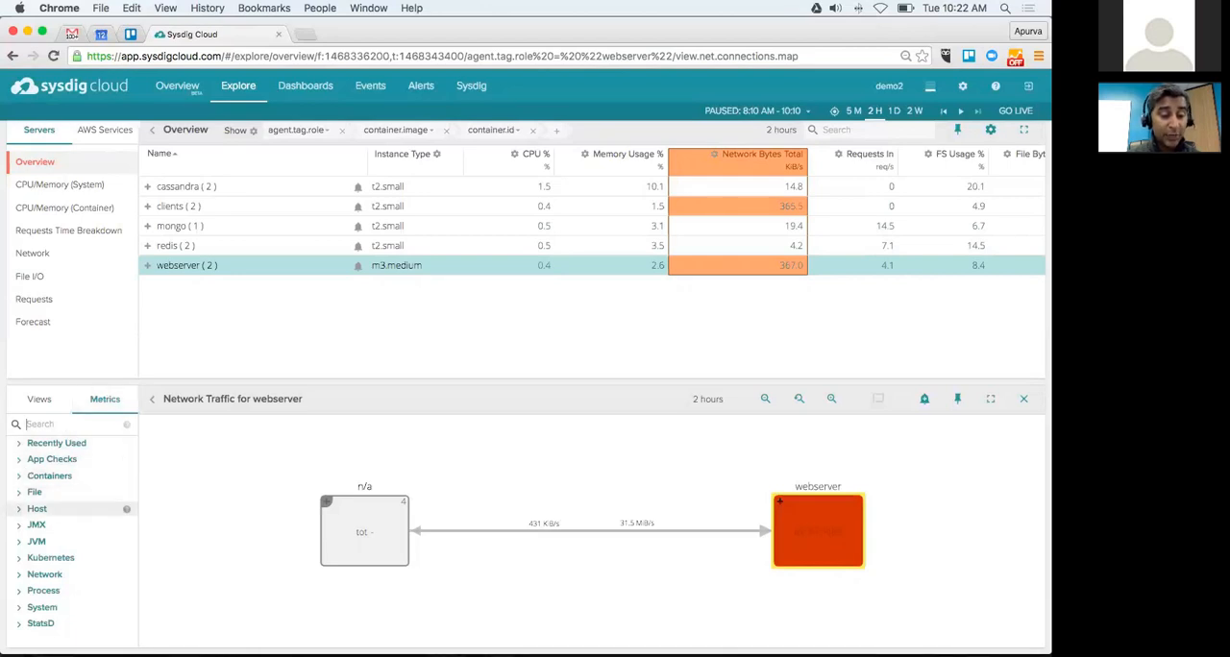
Step: Chart the jvm.thread.count metric from the JVM category for the cassandra role
click(179, 189)
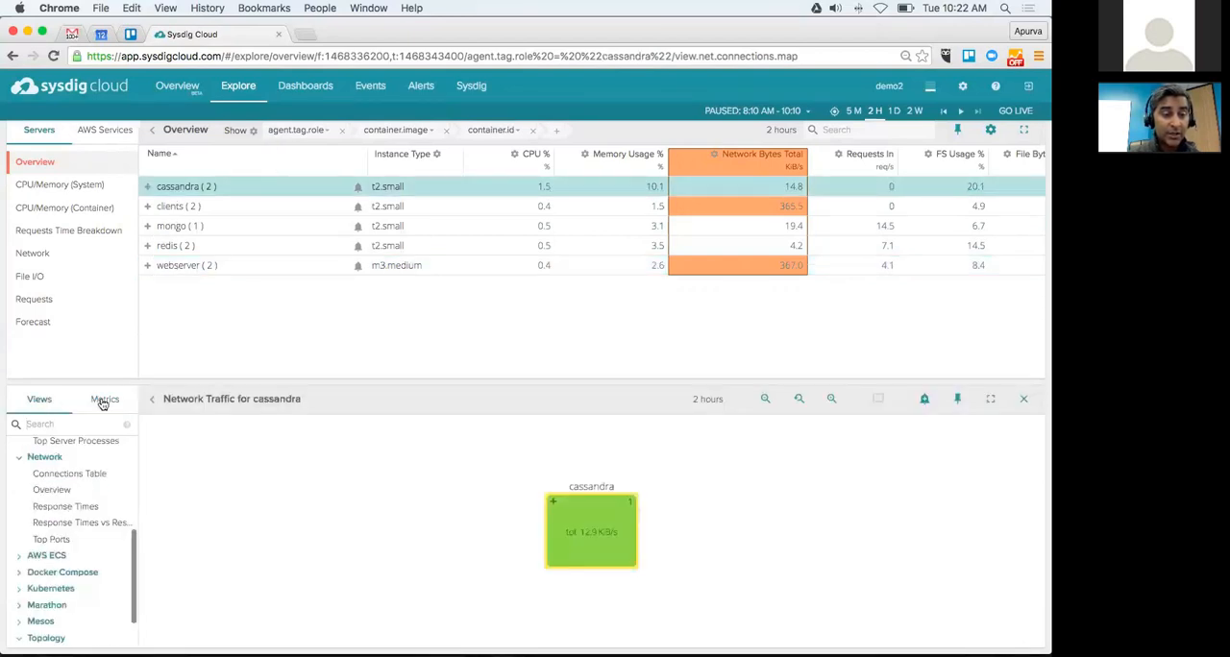
click(102, 401)
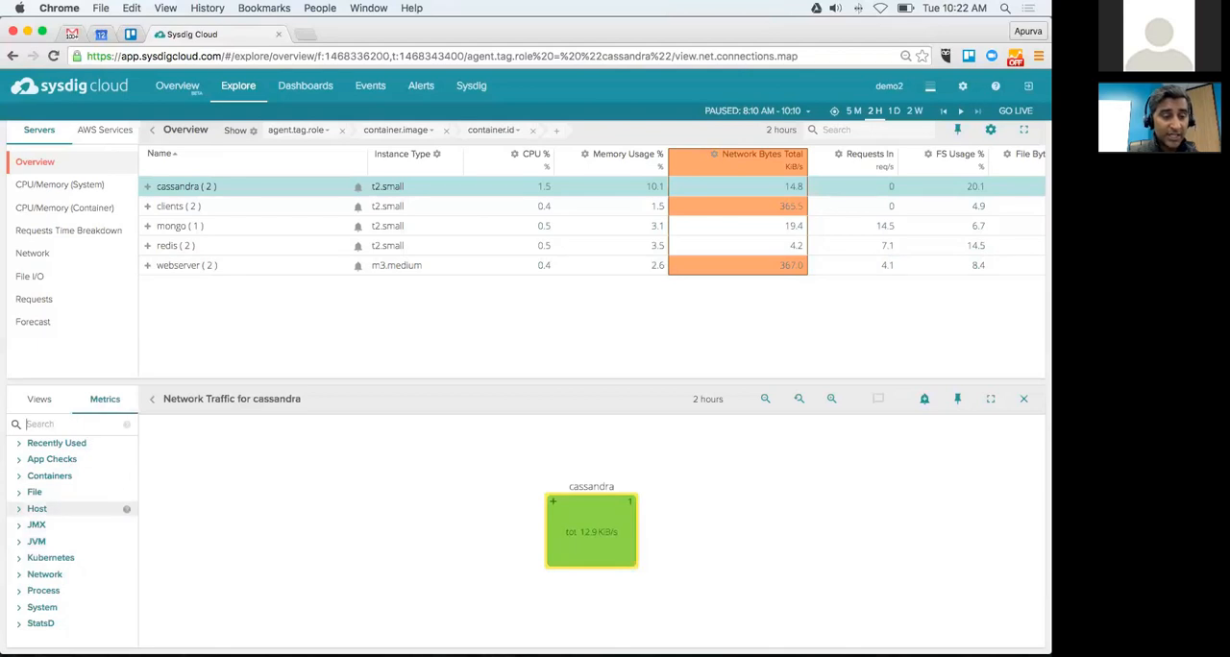
click(36, 541)
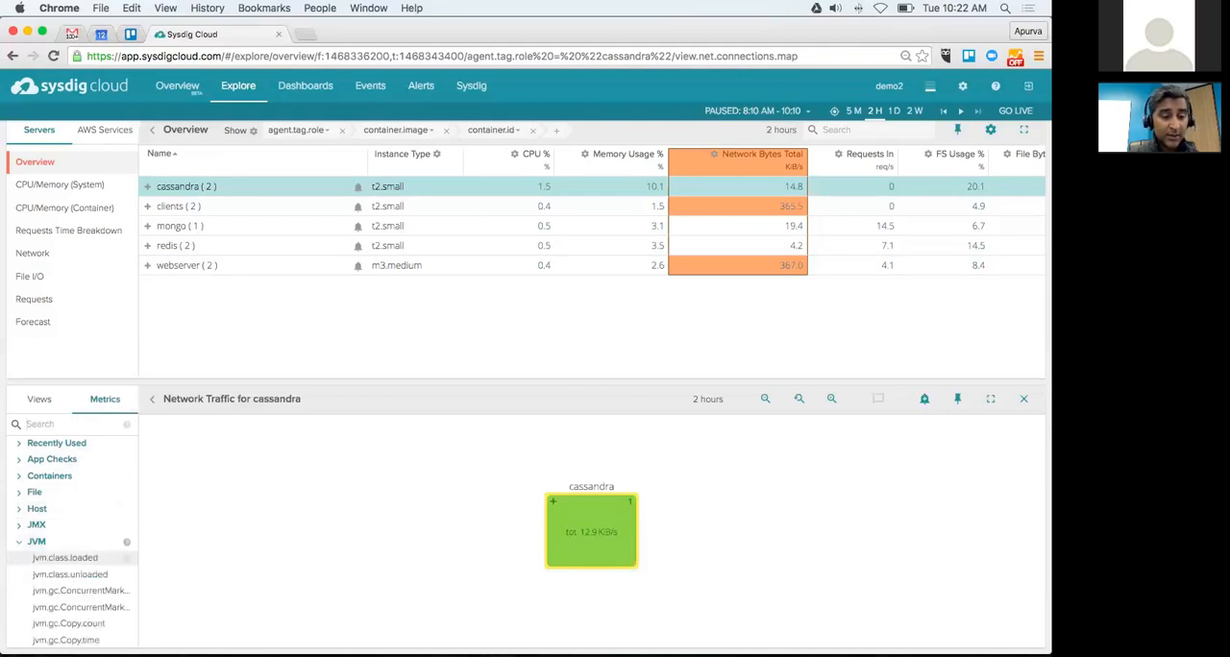
scroll(58, 523, down, 1)
scroll(67, 569, down, 1)
scroll(68, 569, down, 5)
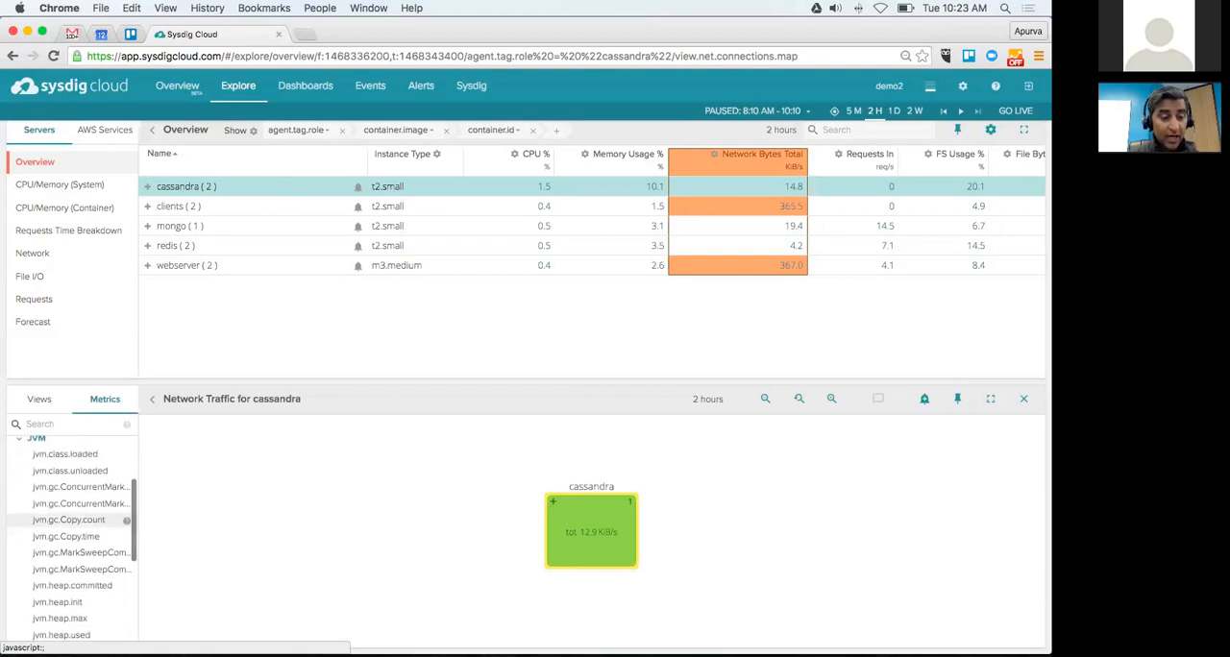
scroll(67, 519, down, 6)
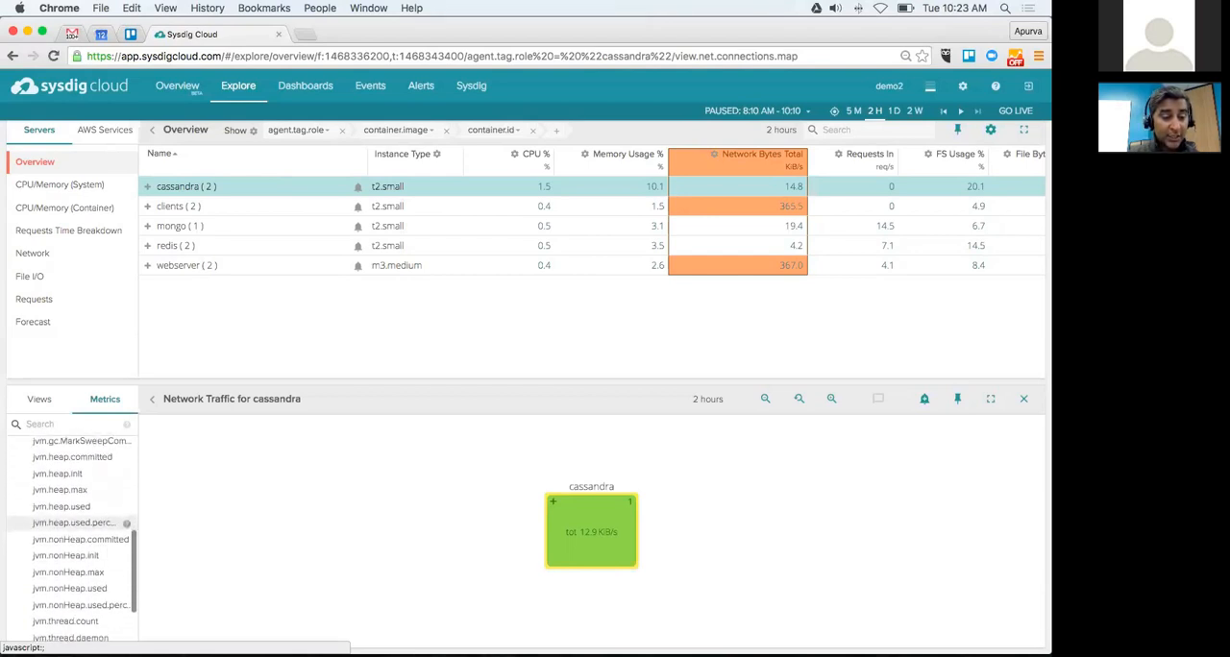
scroll(68, 557, down, 1)
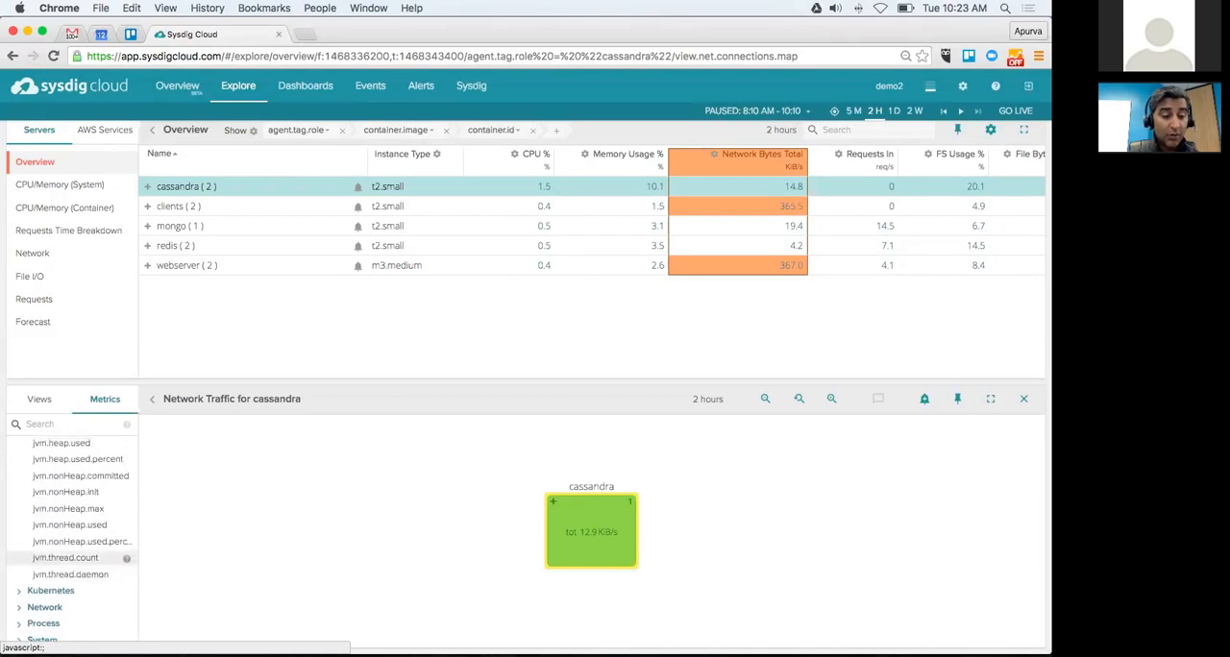
click(67, 557)
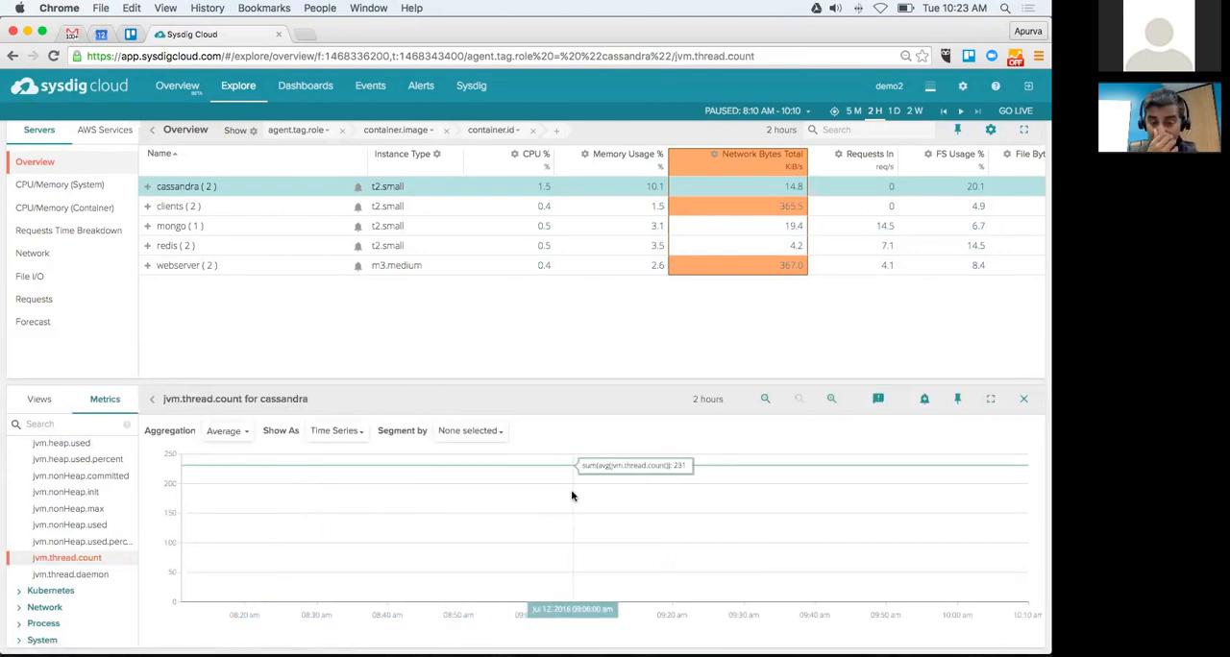
Step: Review the time aggregation and display type options of the thread count chart without changing them
click(227, 431)
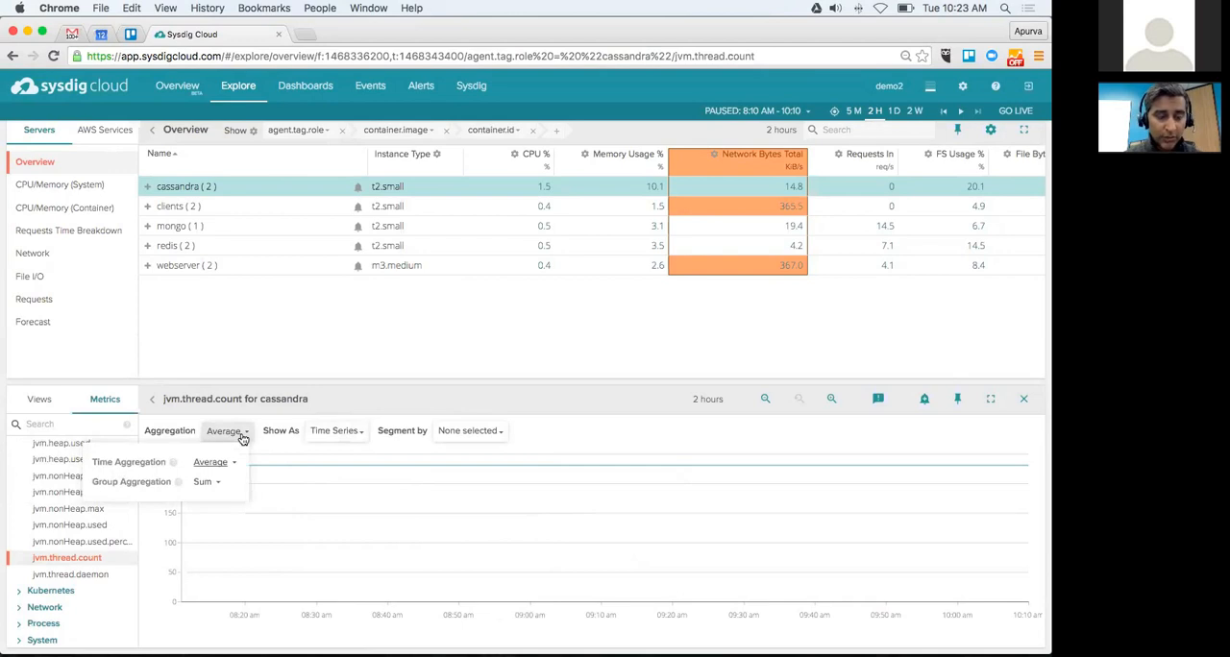
click(235, 465)
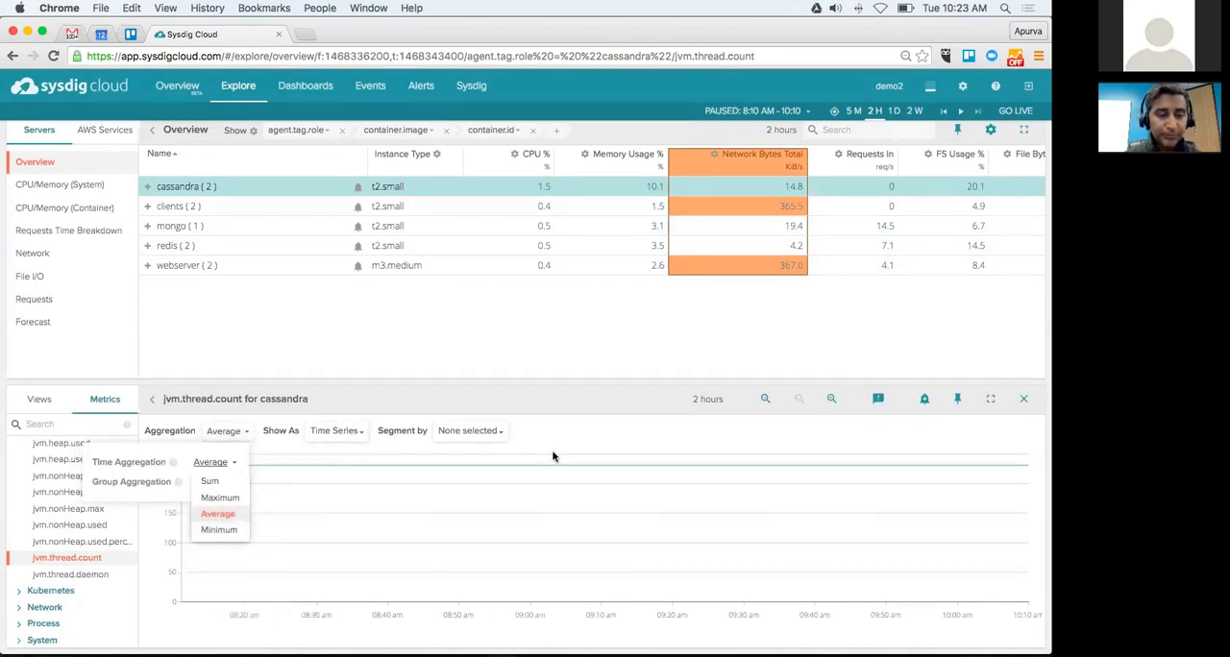
click(352, 435)
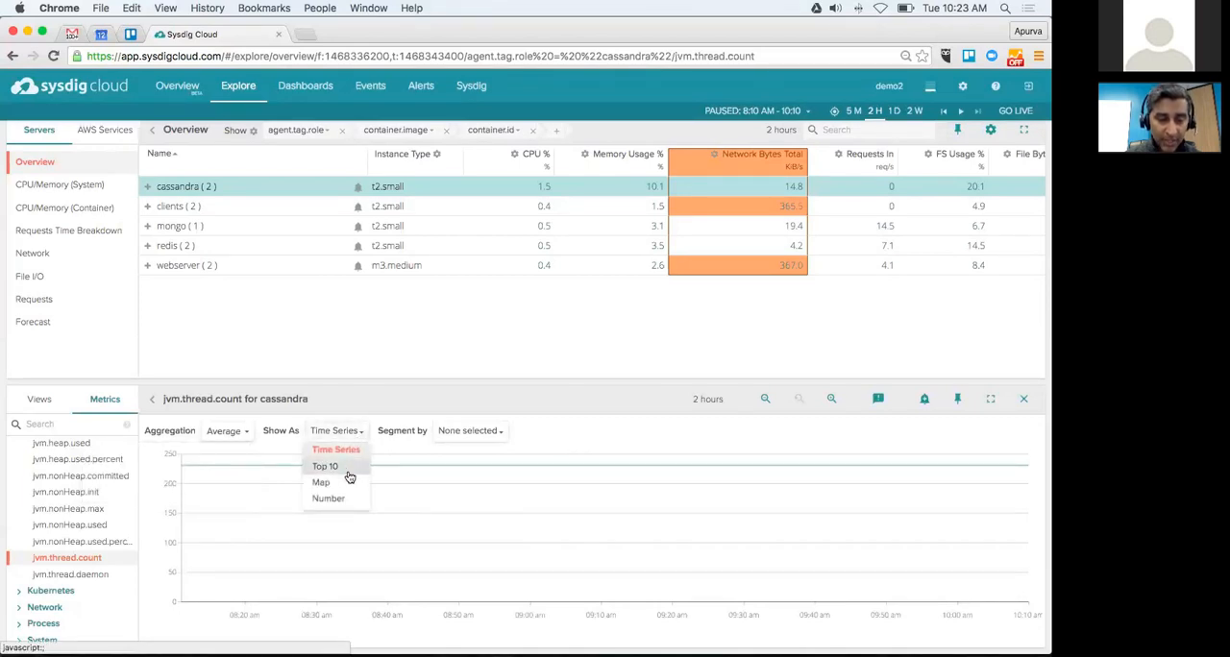
click(539, 429)
Step: Segment the jvm.thread.count chart by proc.name, searching the segmentation options for proc
click(498, 439)
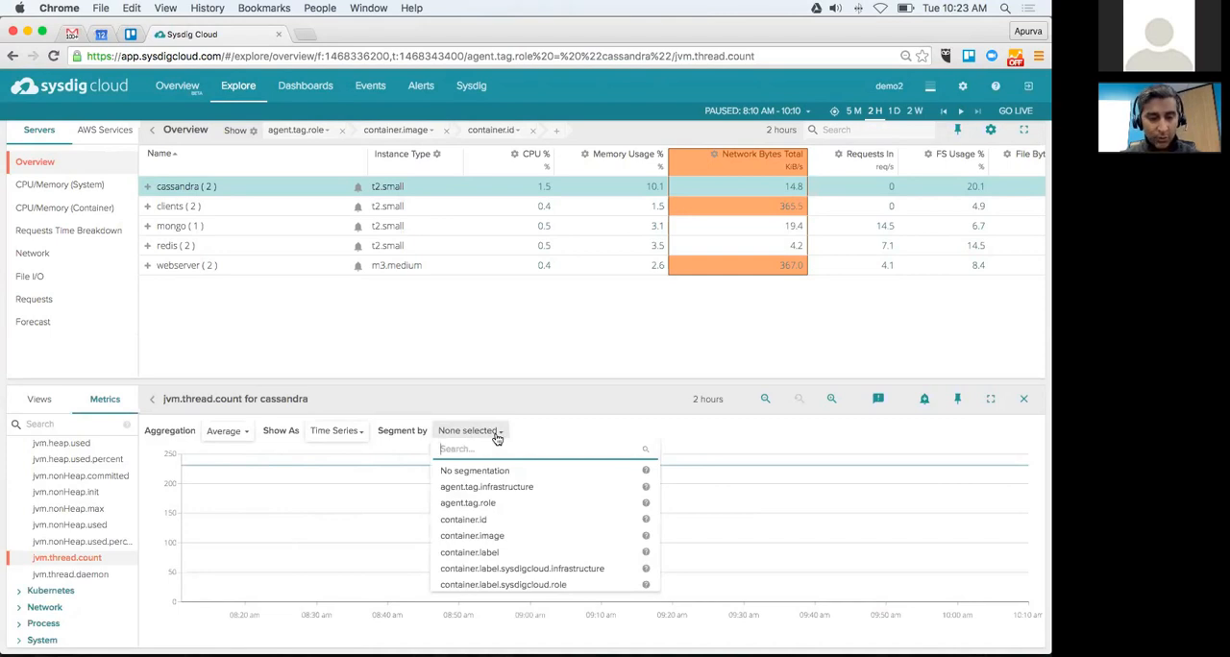
text(proc)
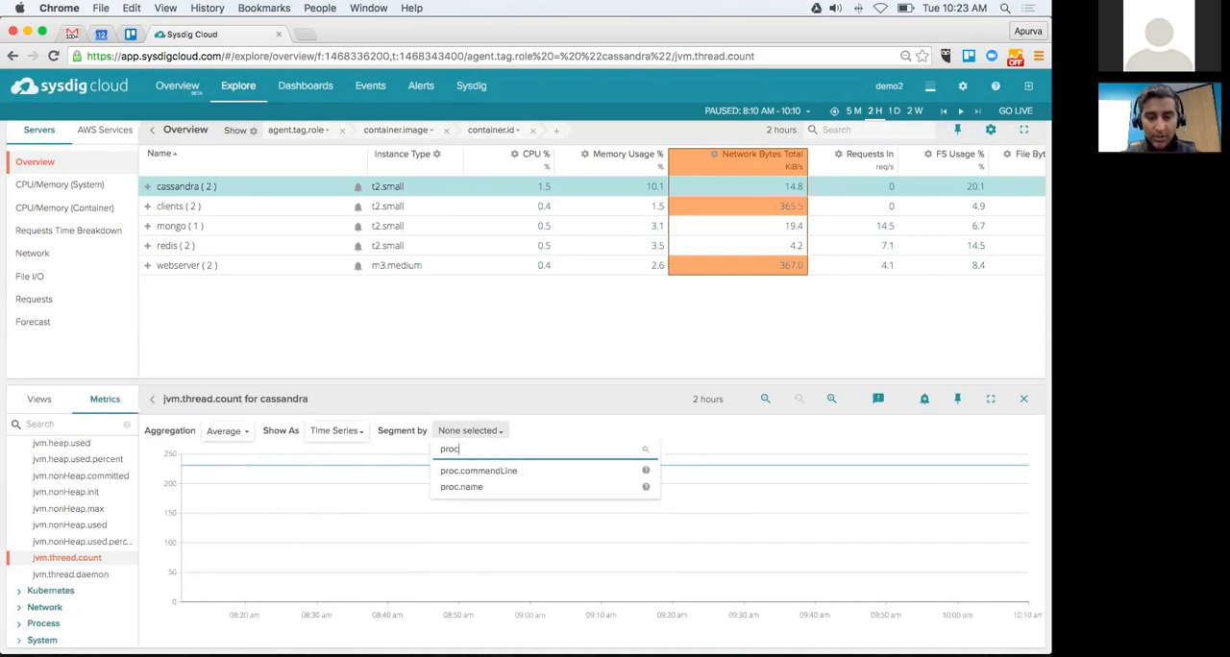
click(474, 491)
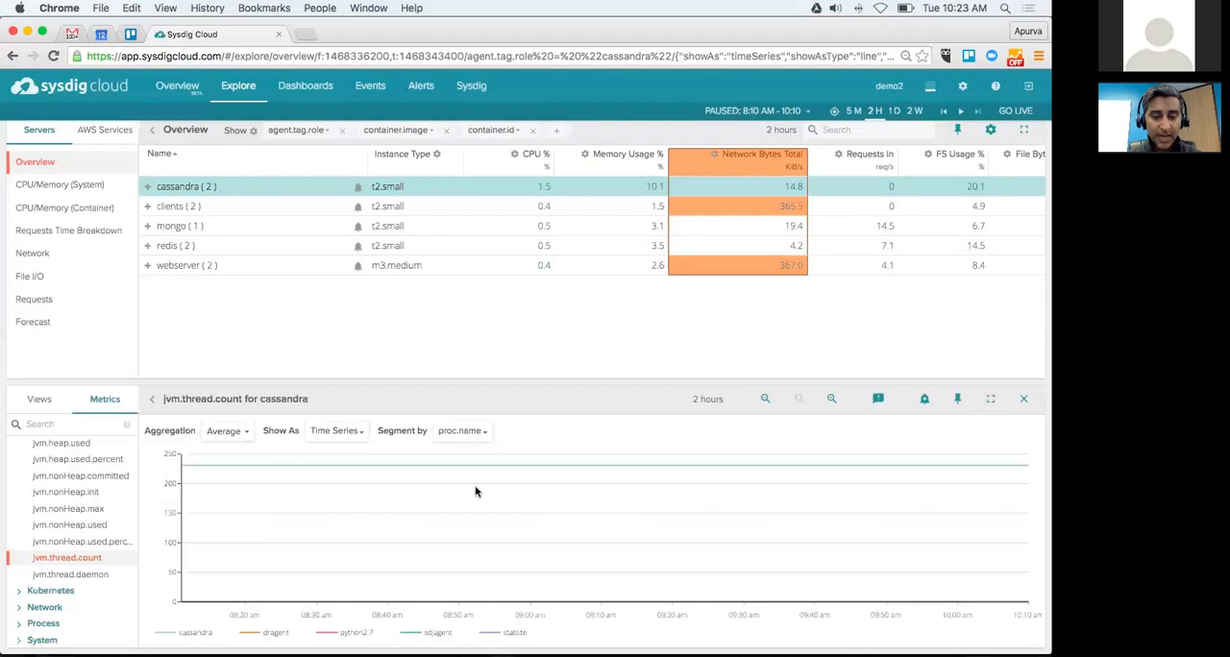
mouse_move(458, 463)
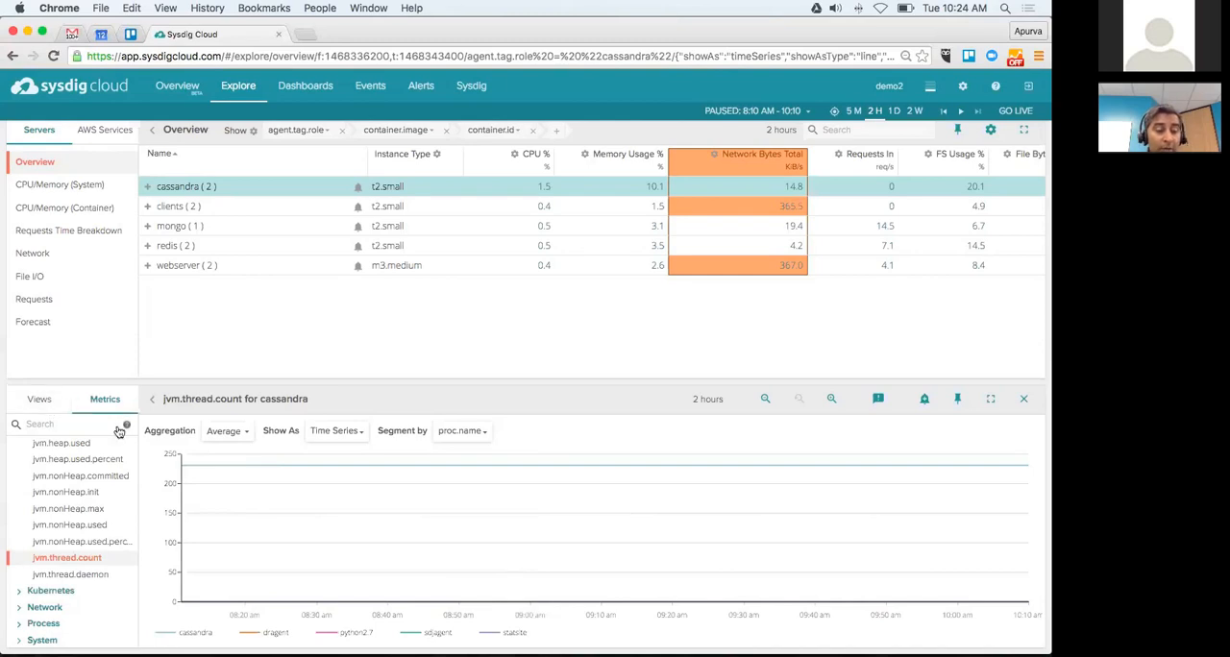
Step: Expand the StatsD metric category and look through its mongo and haproxy metrics
mouse_move(122, 428)
scroll(125, 557, down, 1)
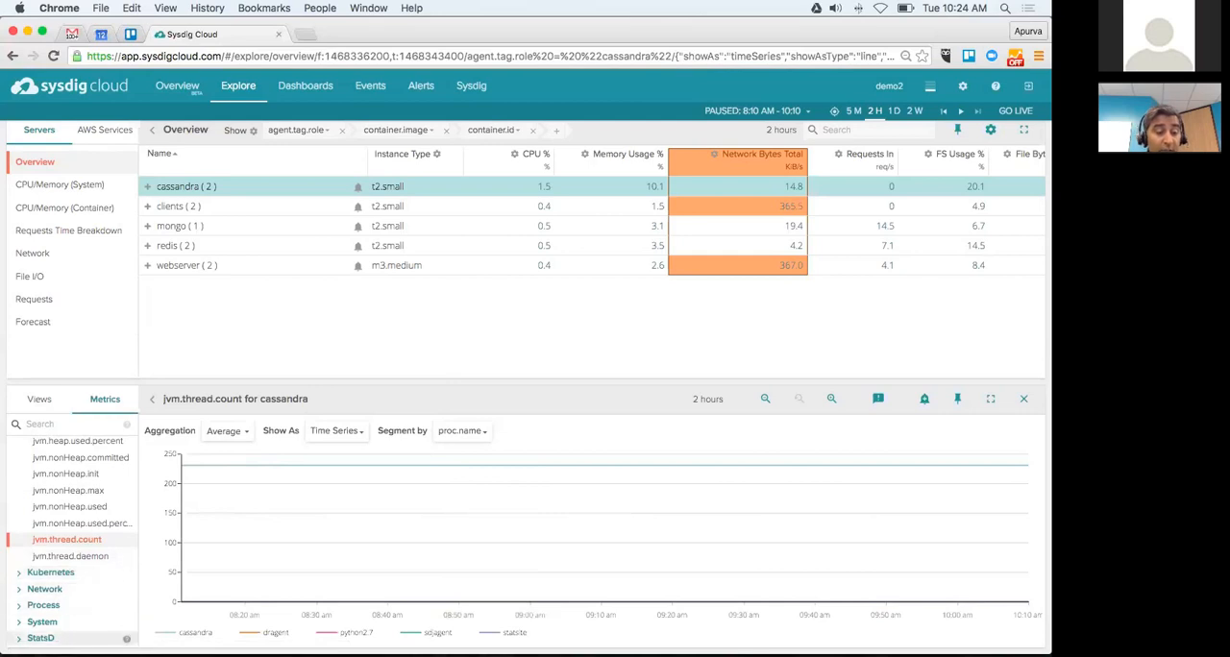
click(41, 638)
scroll(72, 541, down, 3)
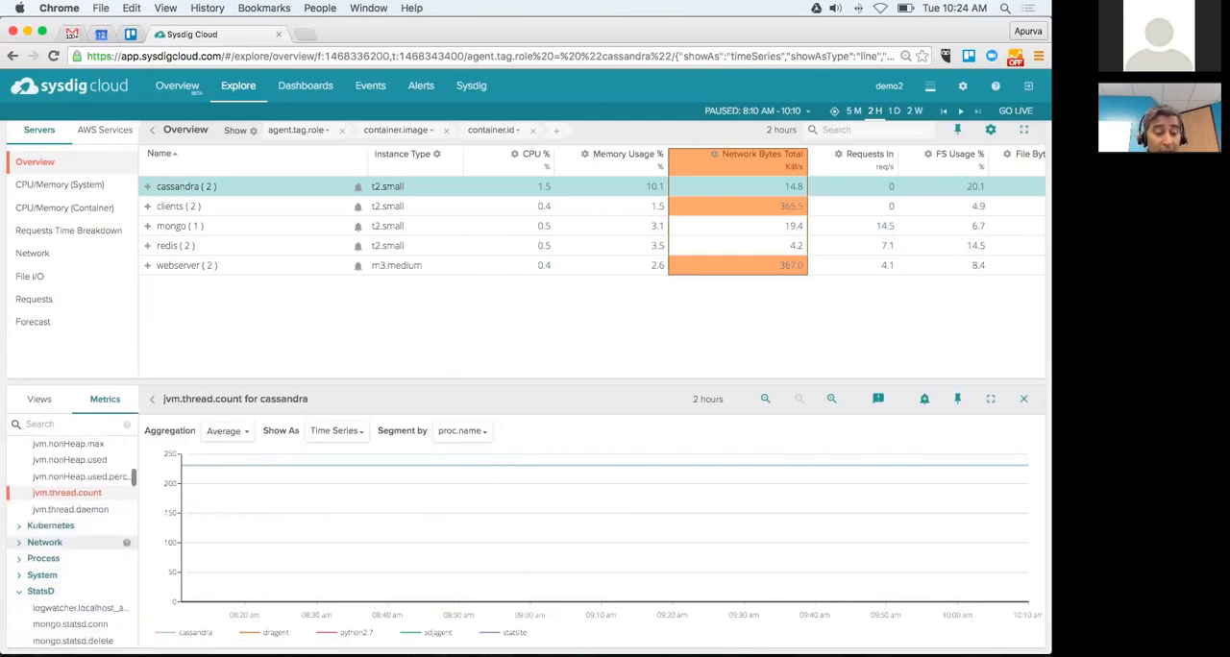
scroll(72, 542, down, 1)
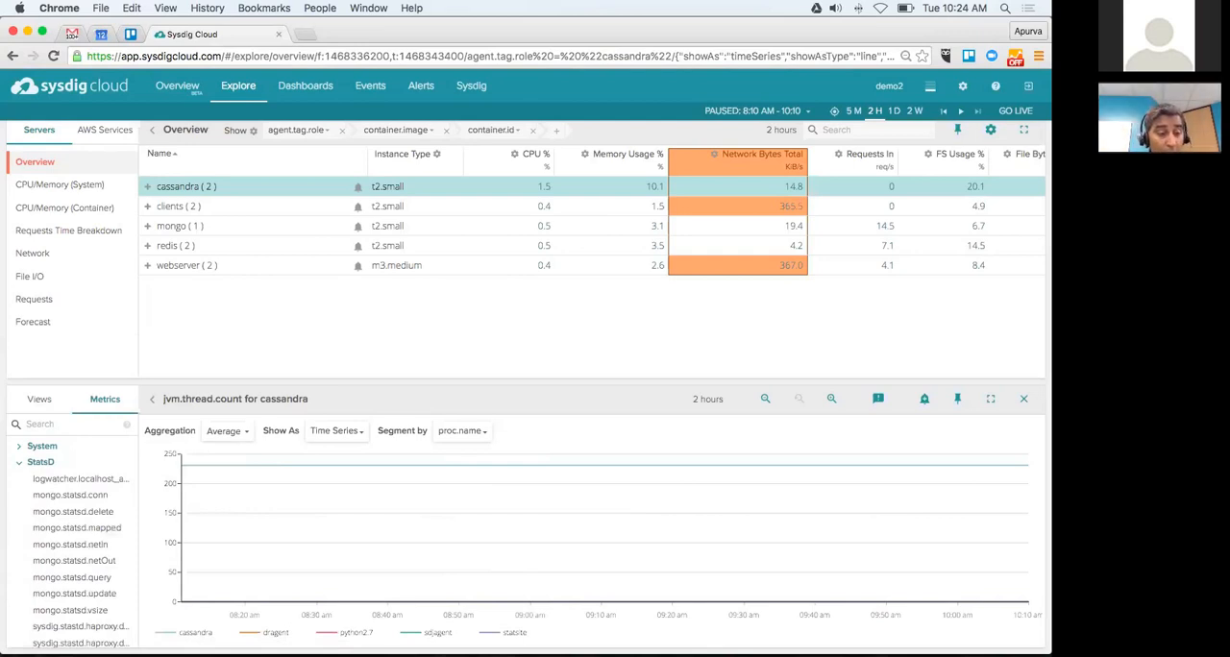
scroll(72, 576, down, 2)
scroll(72, 582, up, 2)
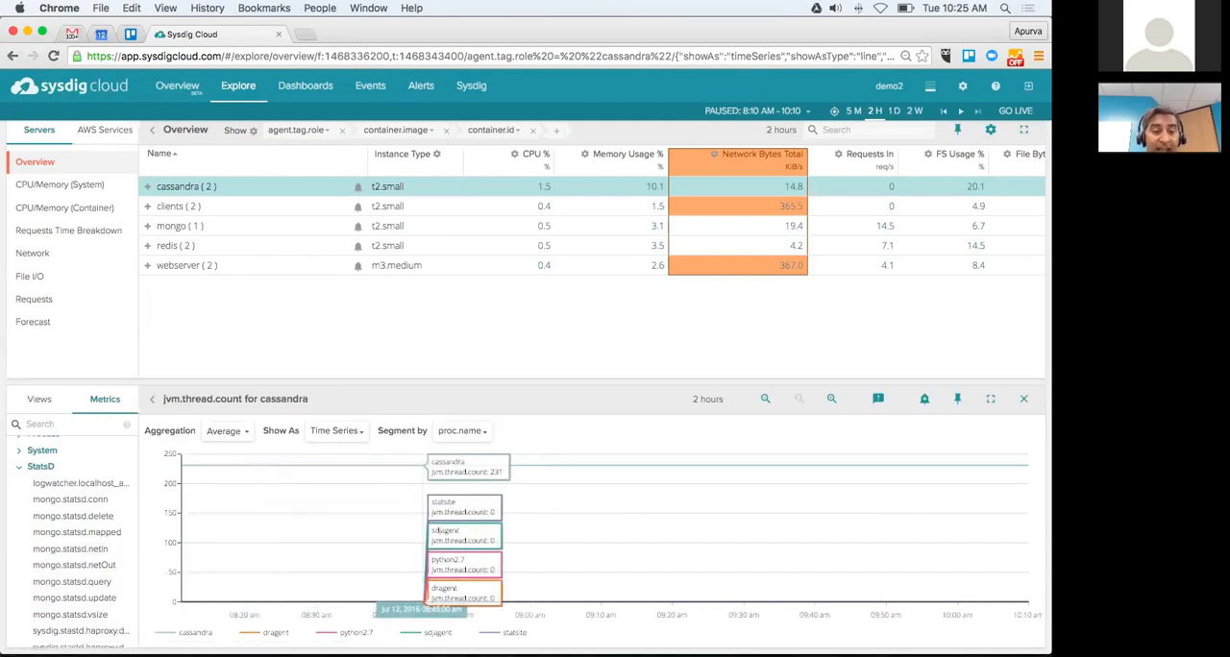
Step: Chart mongo.statsd.netOut for the mongo role and zoom in to the 8:40–9:10 AM range
click(171, 228)
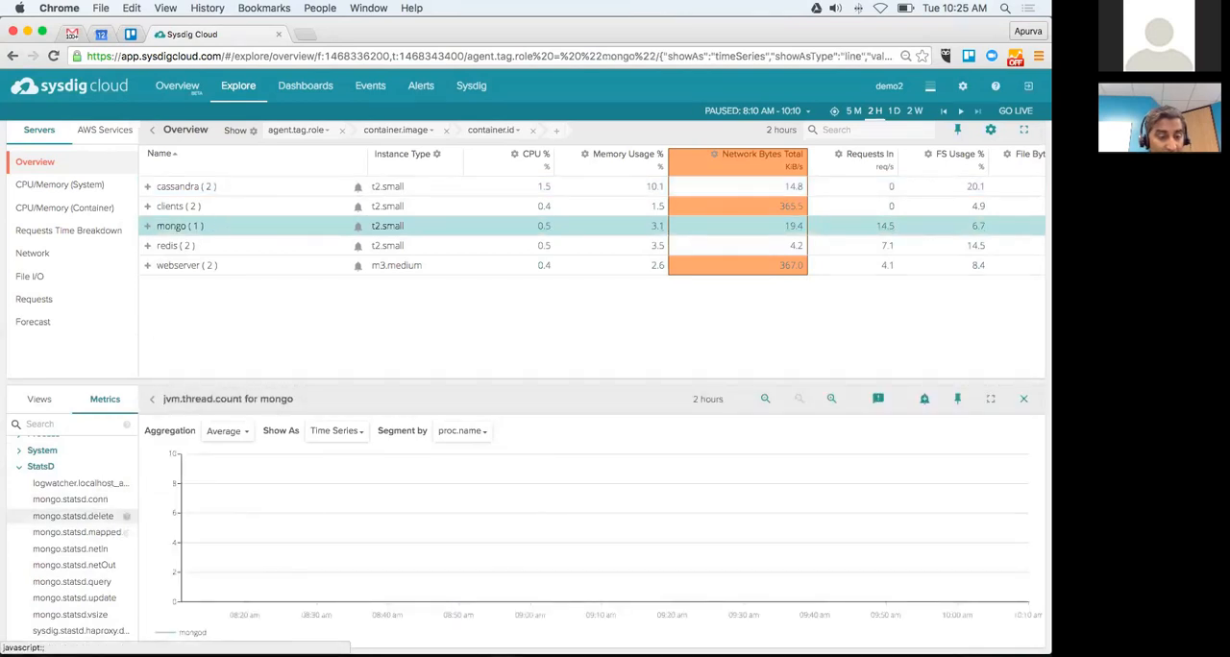
click(74, 565)
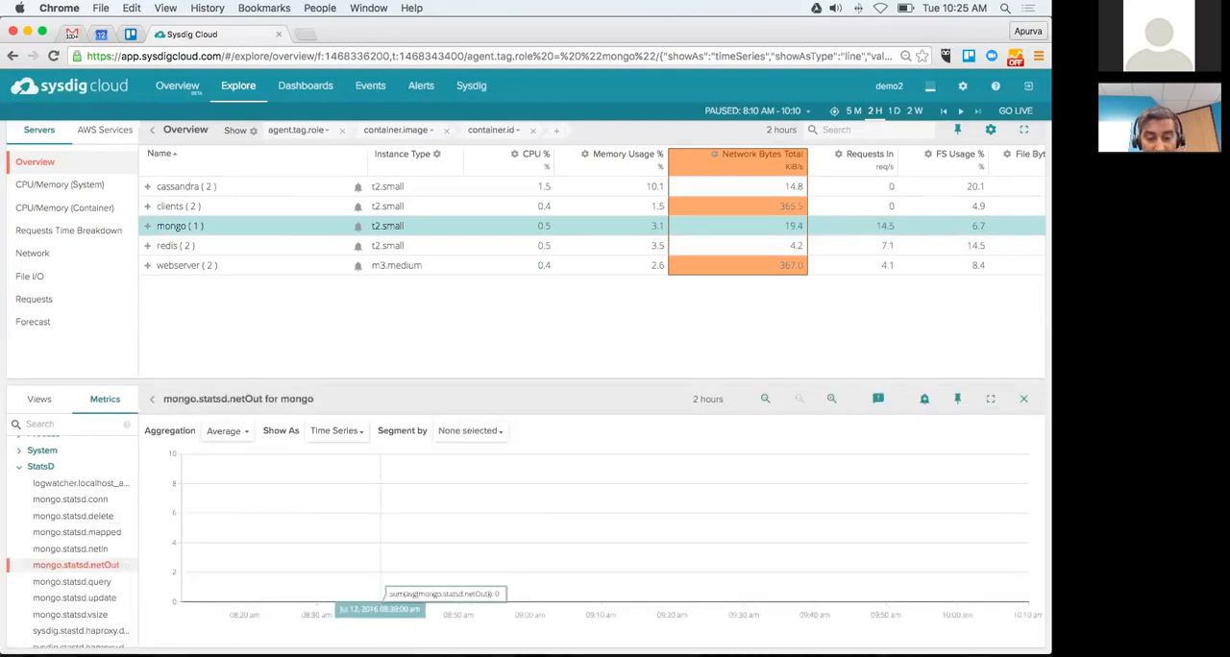
drag(381, 577, 598, 577)
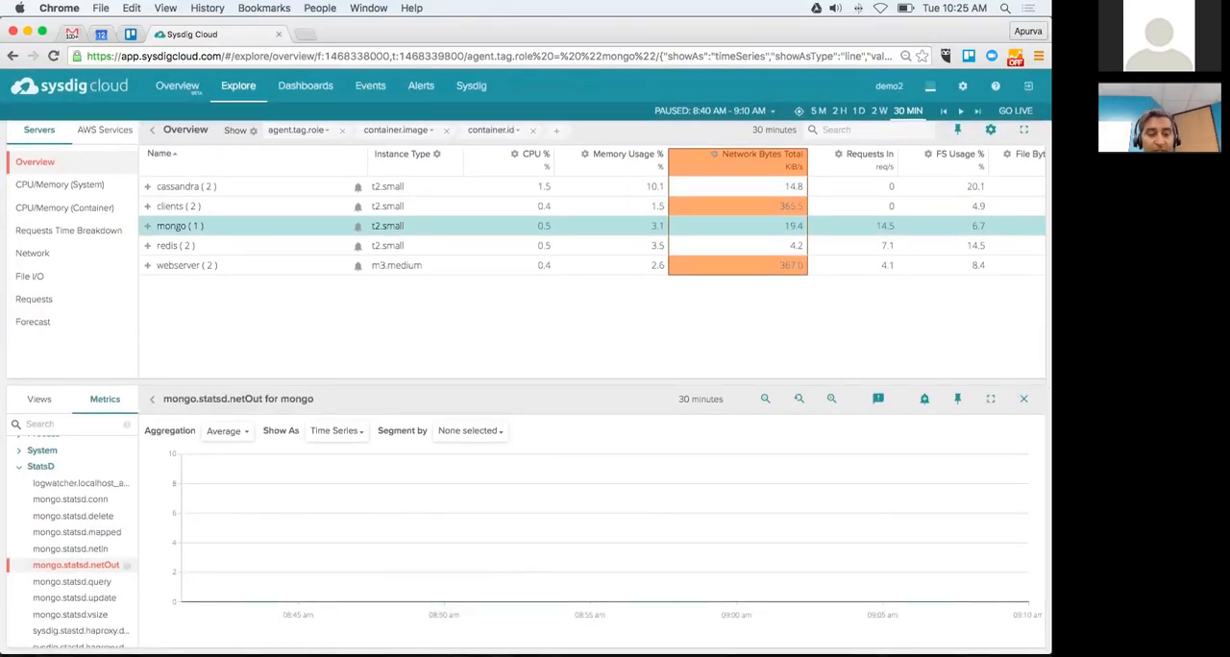
Step: Search the metrics for mongo.statsd
text(mongo)
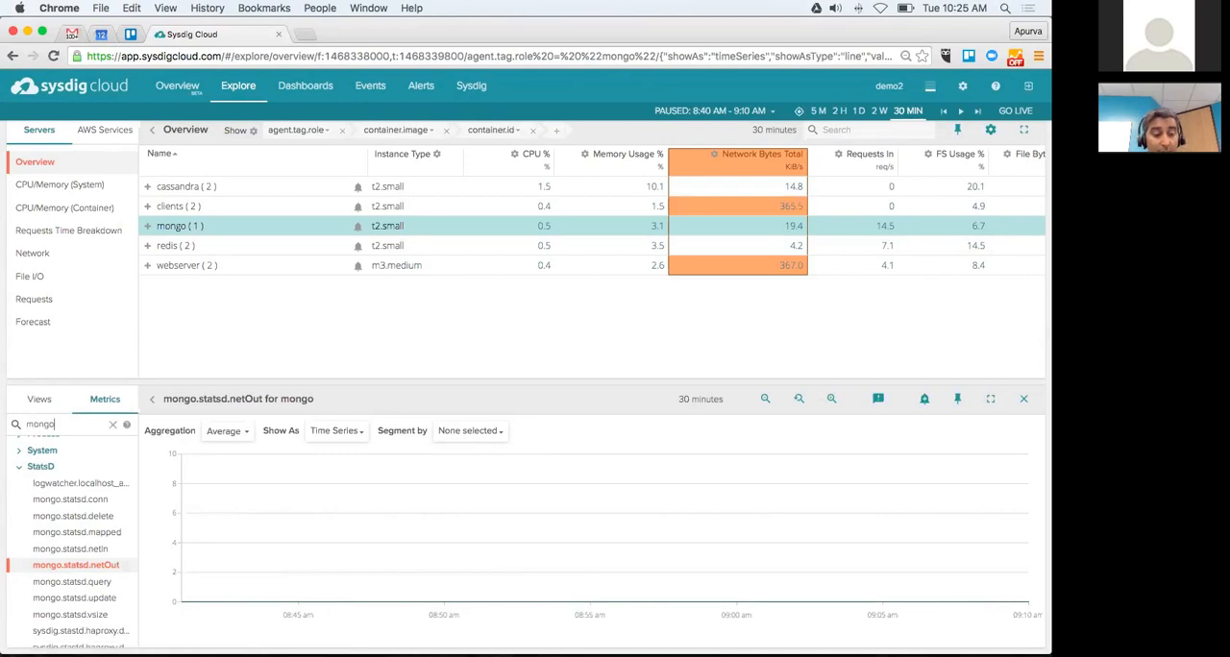
text(.statsd)
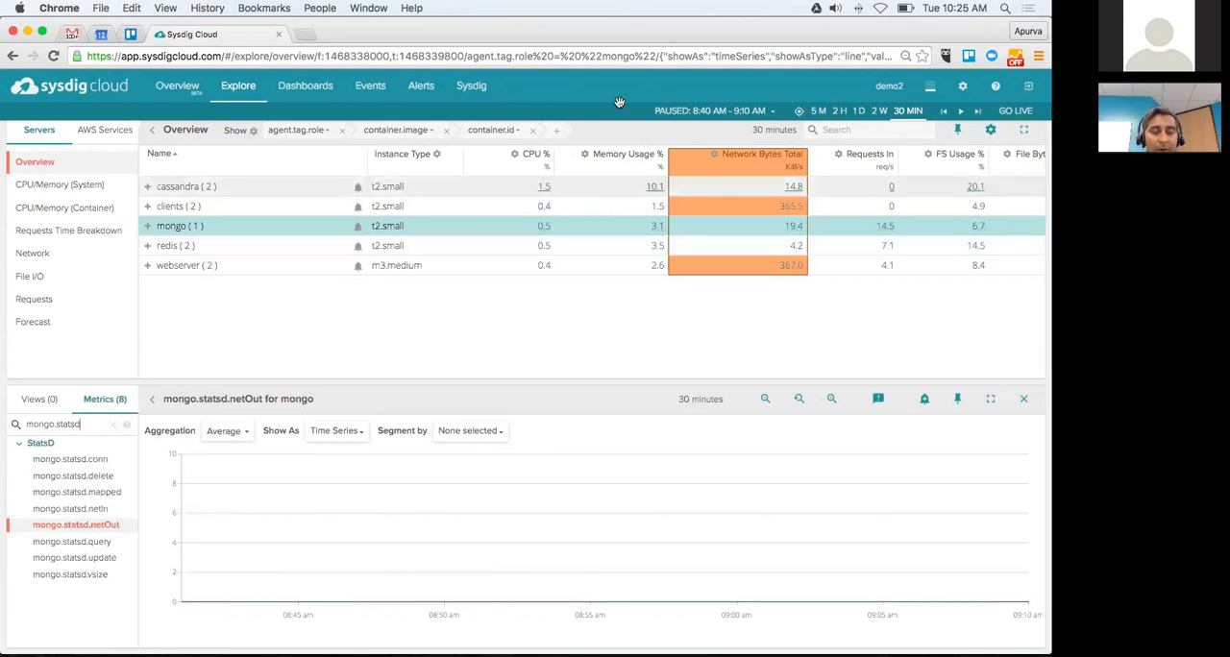
scroll(620, 102, down, 1)
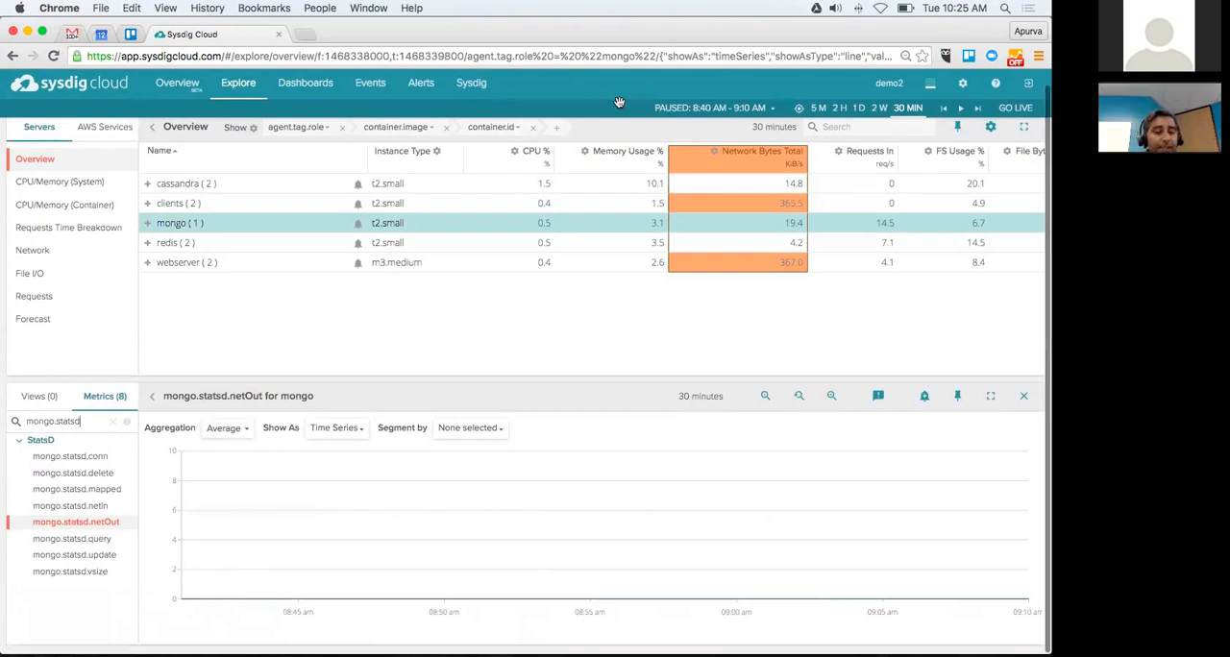
Step: Clear the metric search and open the Cassandra Overview application view for the cassandra role, searching the views for cass
scroll(567, 449, up, 1)
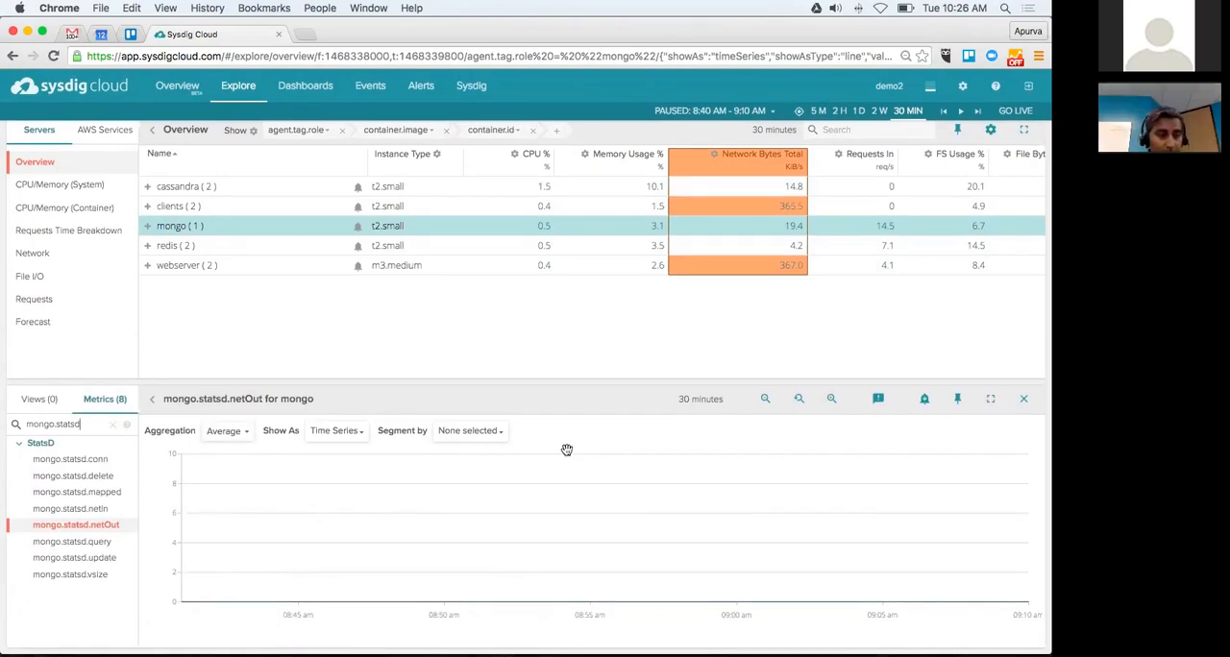
key(BackSpace)
key(BackSpace)
key(BackSpace)
key(BackSpace)
key(BackSpace)
key(BackSpace)
key(BackSpace)
key(BackSpace)
key(BackSpace)
key(BackSpace)
key(BackSpace)
key(BackSpace)
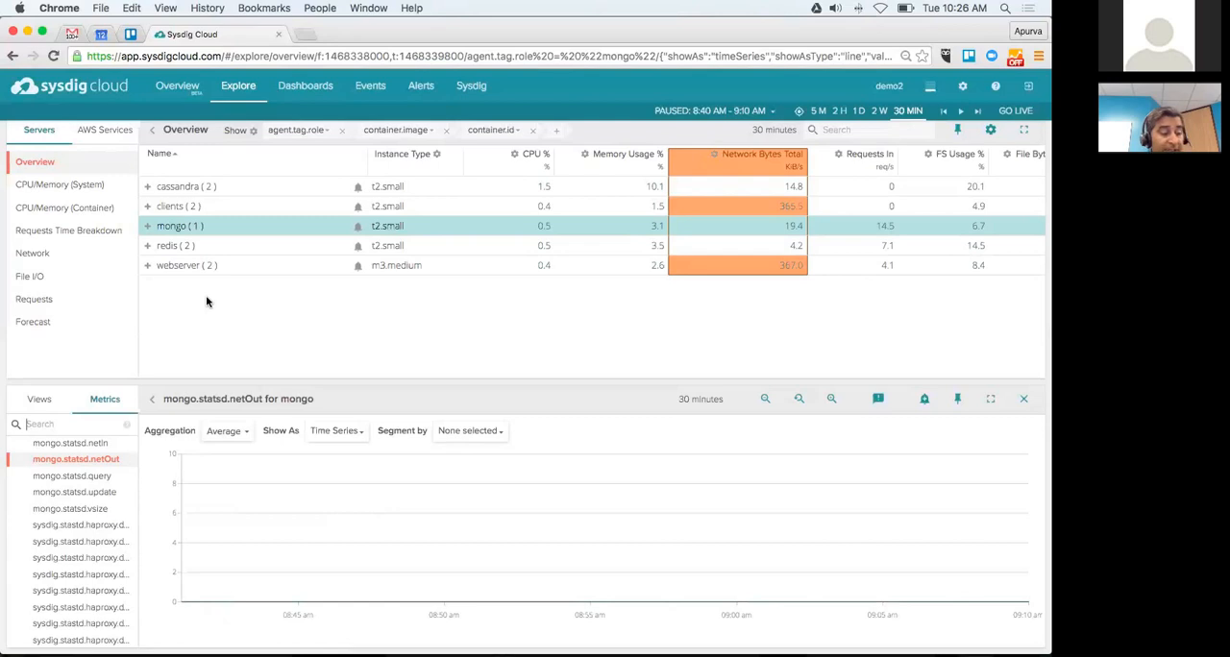
click(192, 186)
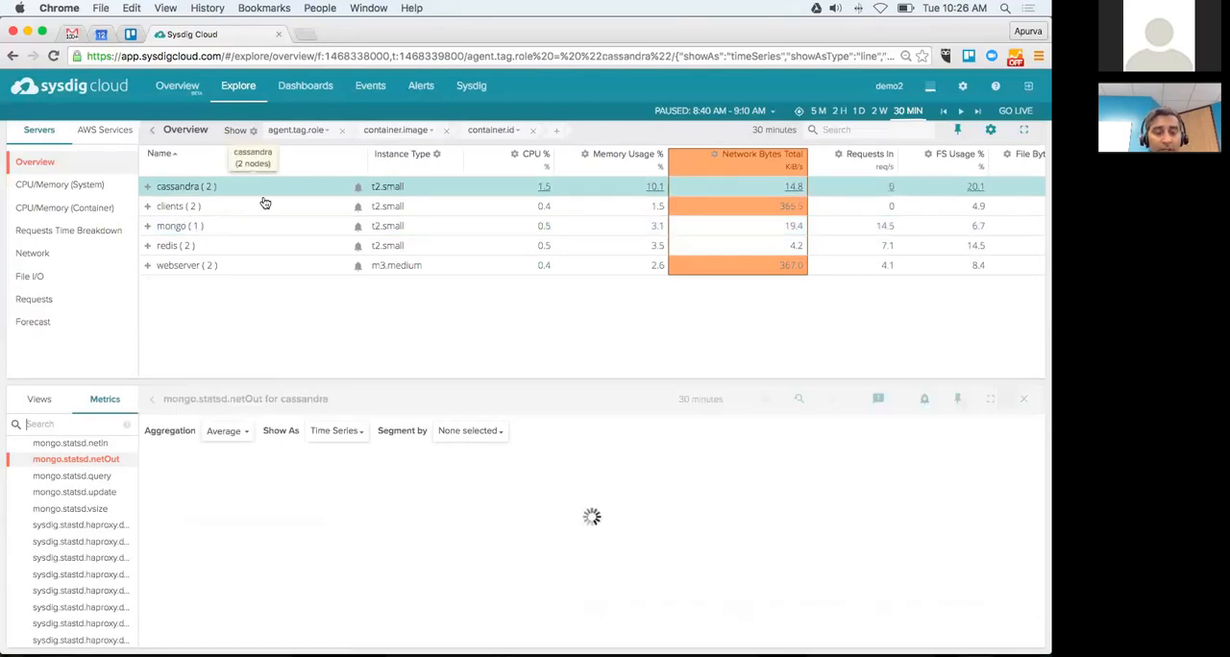
click(40, 399)
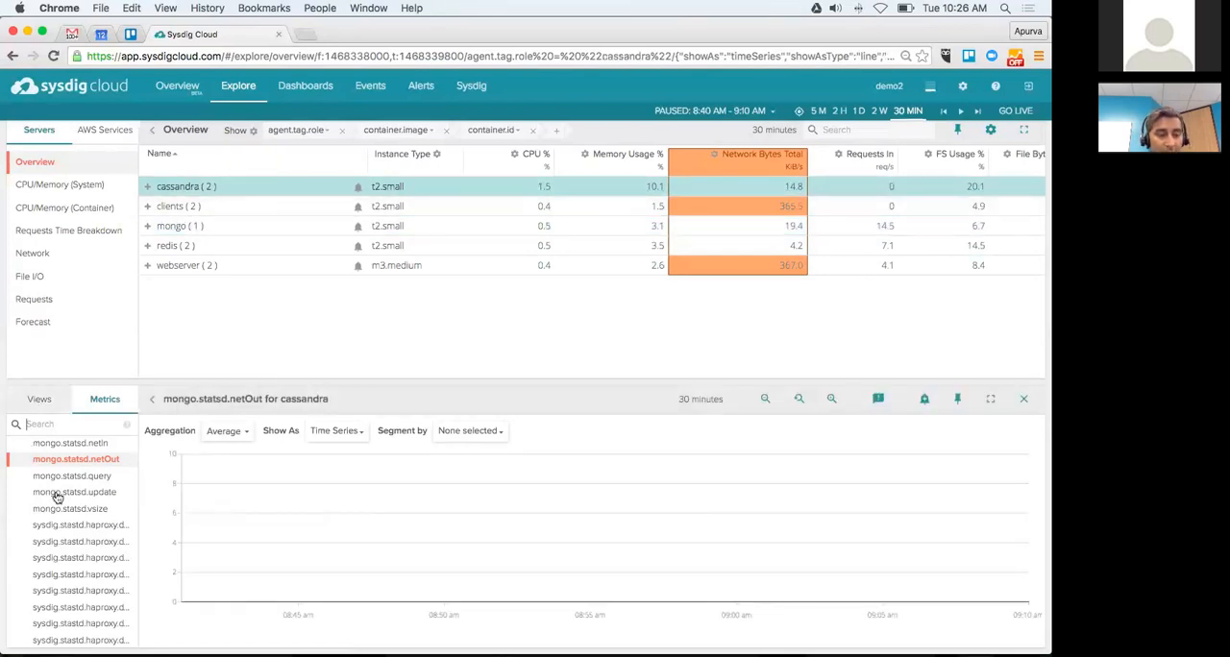
text(cas)
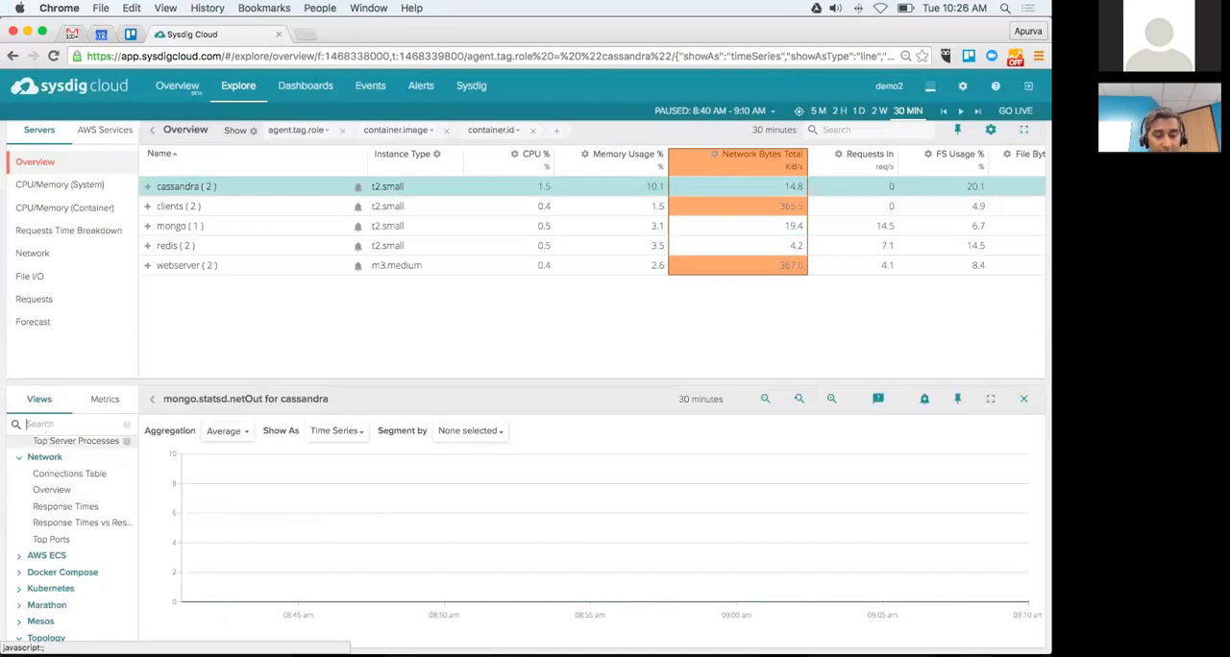
text(s)
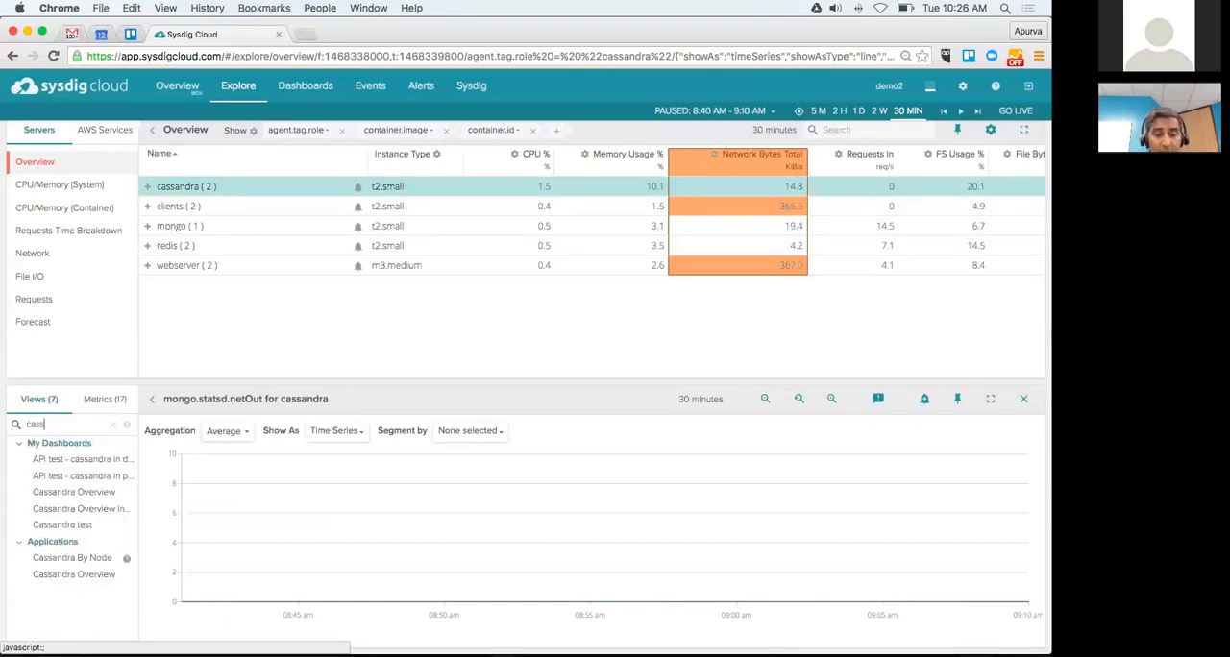
click(76, 574)
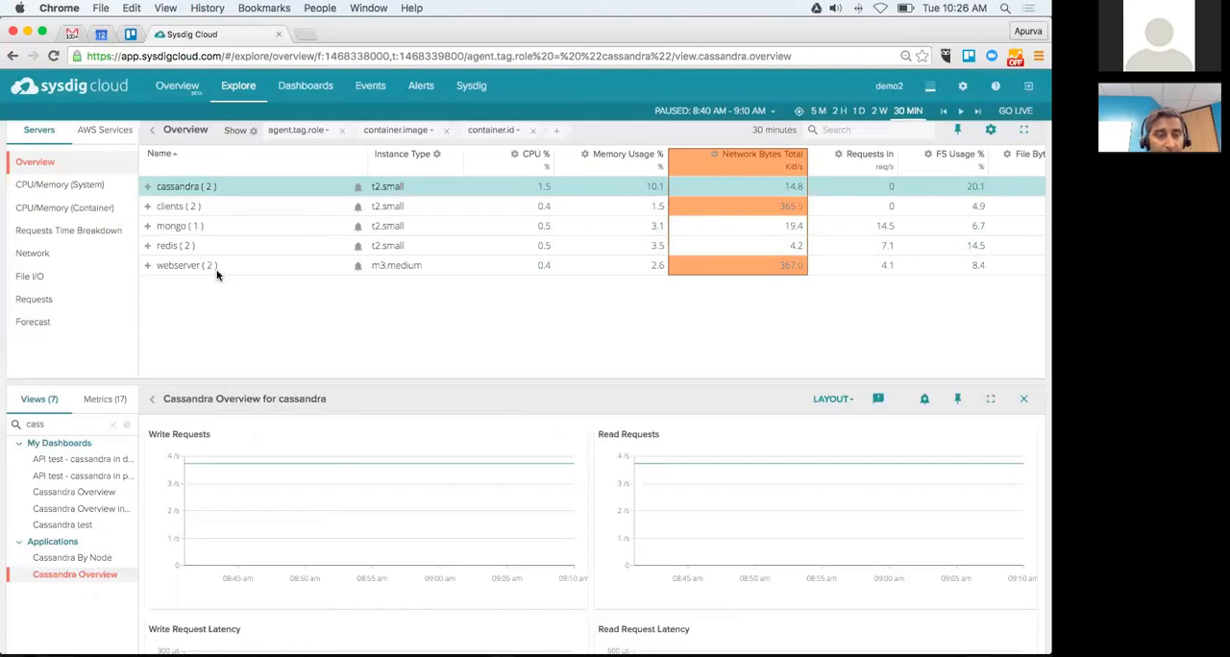
Step: Open the MongoDB application view for the mongo role, searching the views for mongo, and look through its charts
click(196, 224)
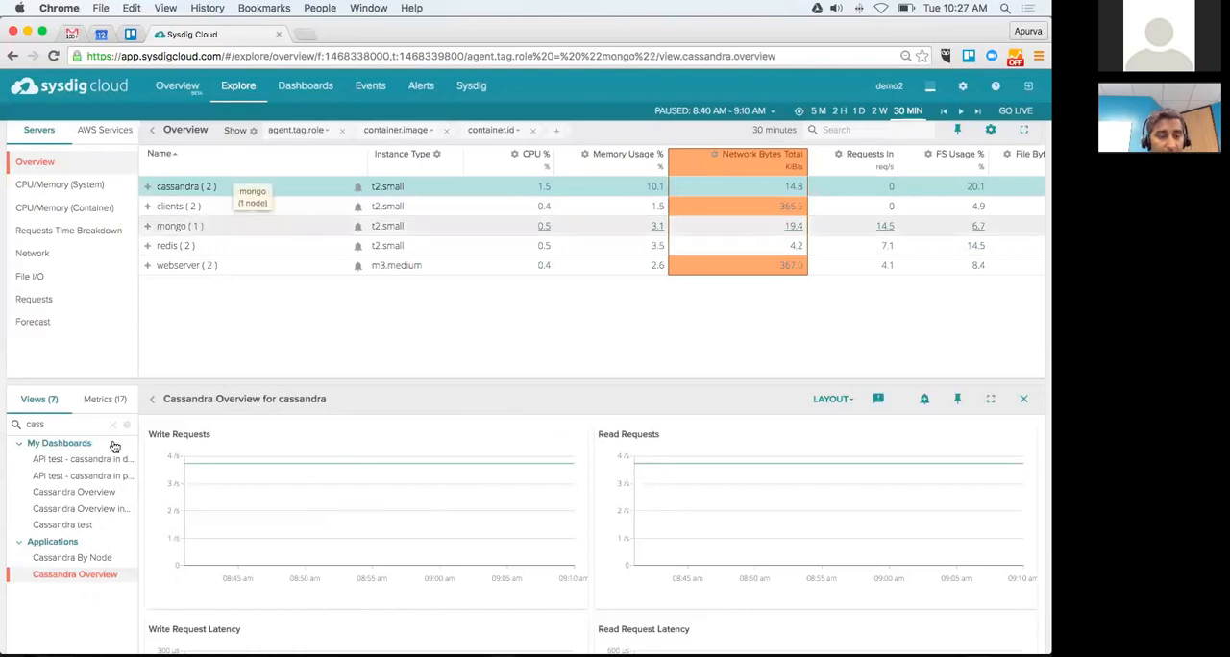
double_click(53, 424)
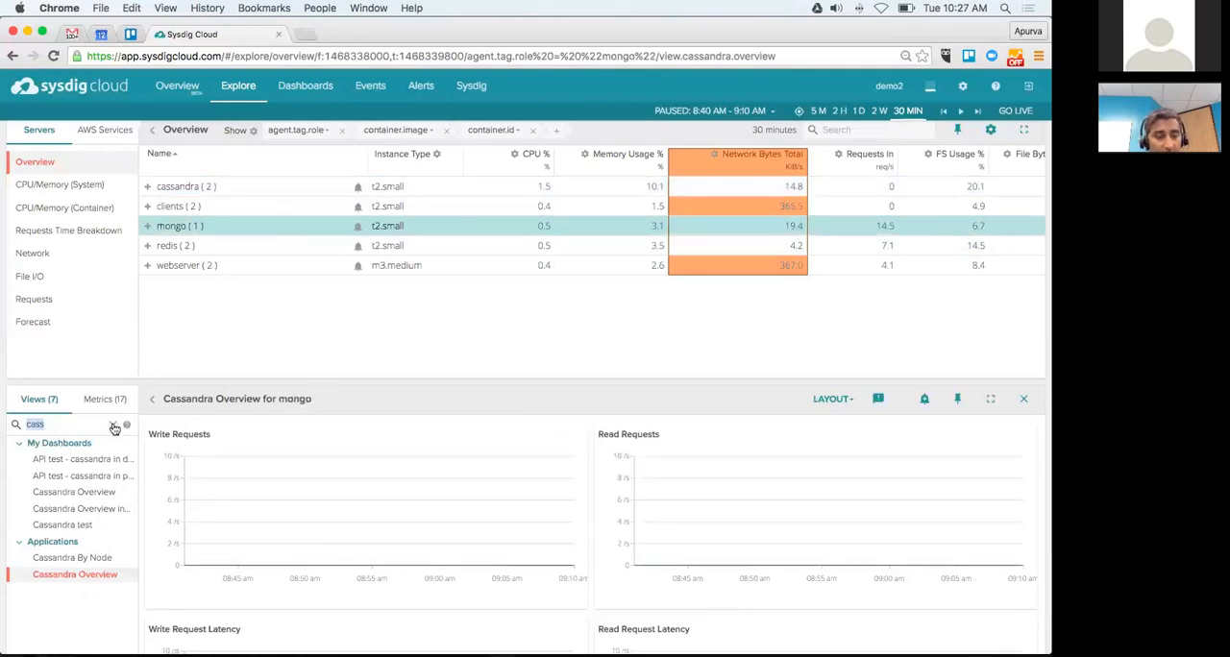
text(mon)
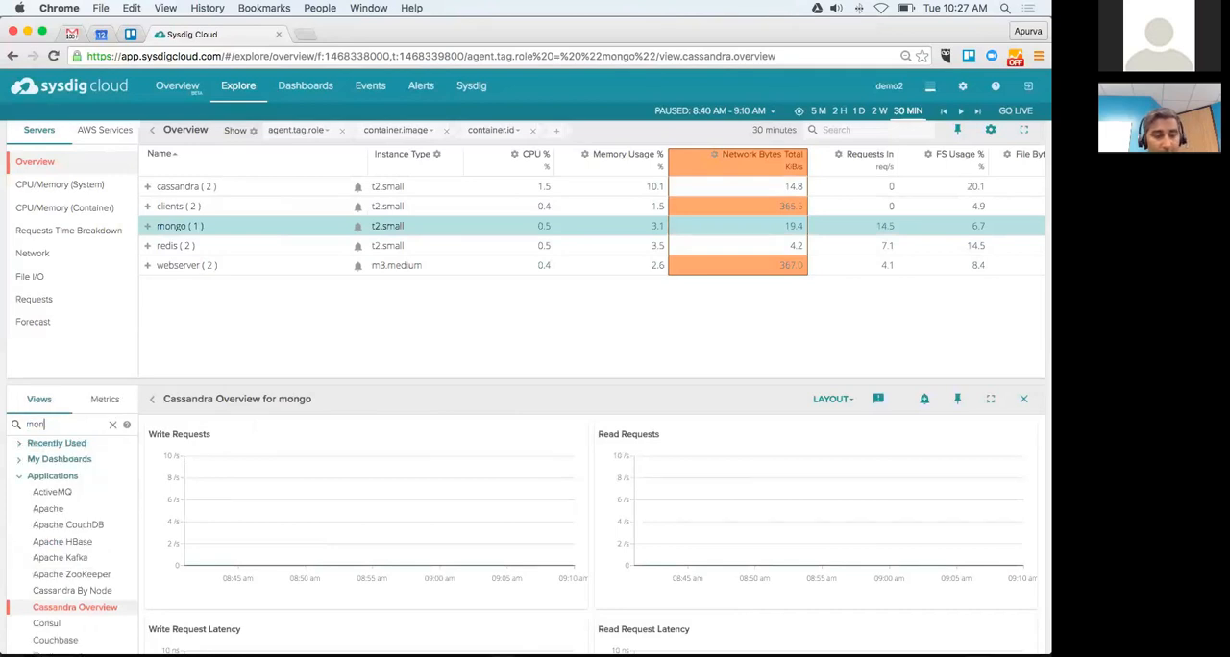
text(go)
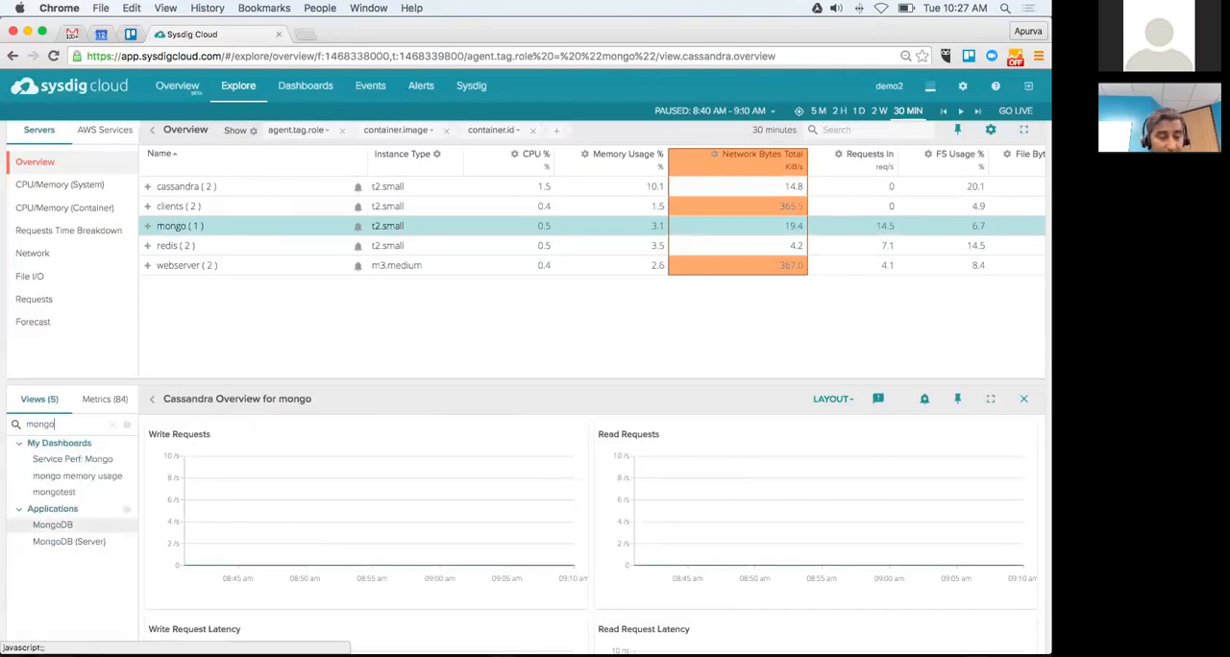
key(Down)
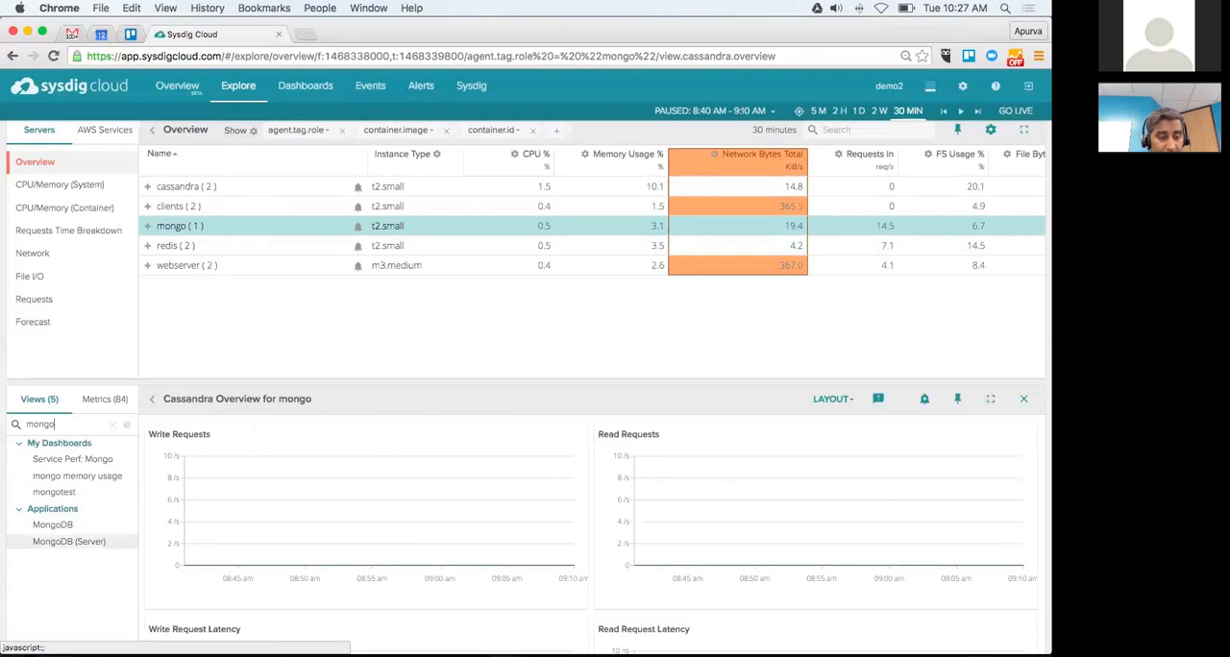
key(Up)
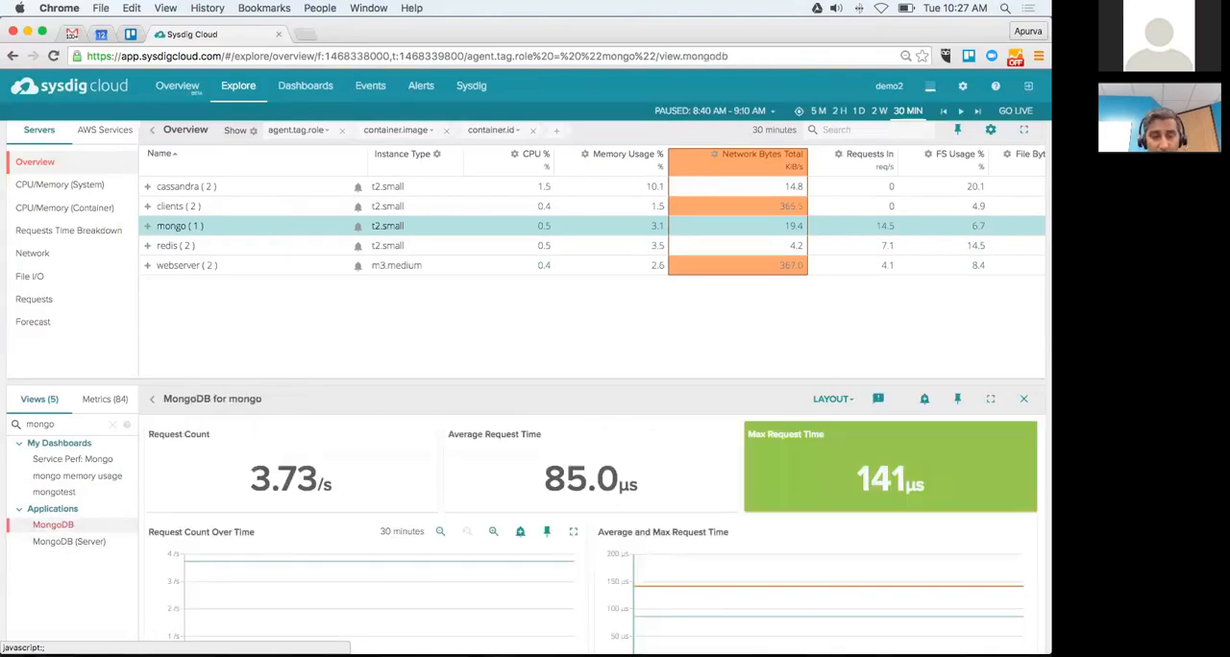
scroll(526, 384, down, 3)
scroll(591, 384, down, 3)
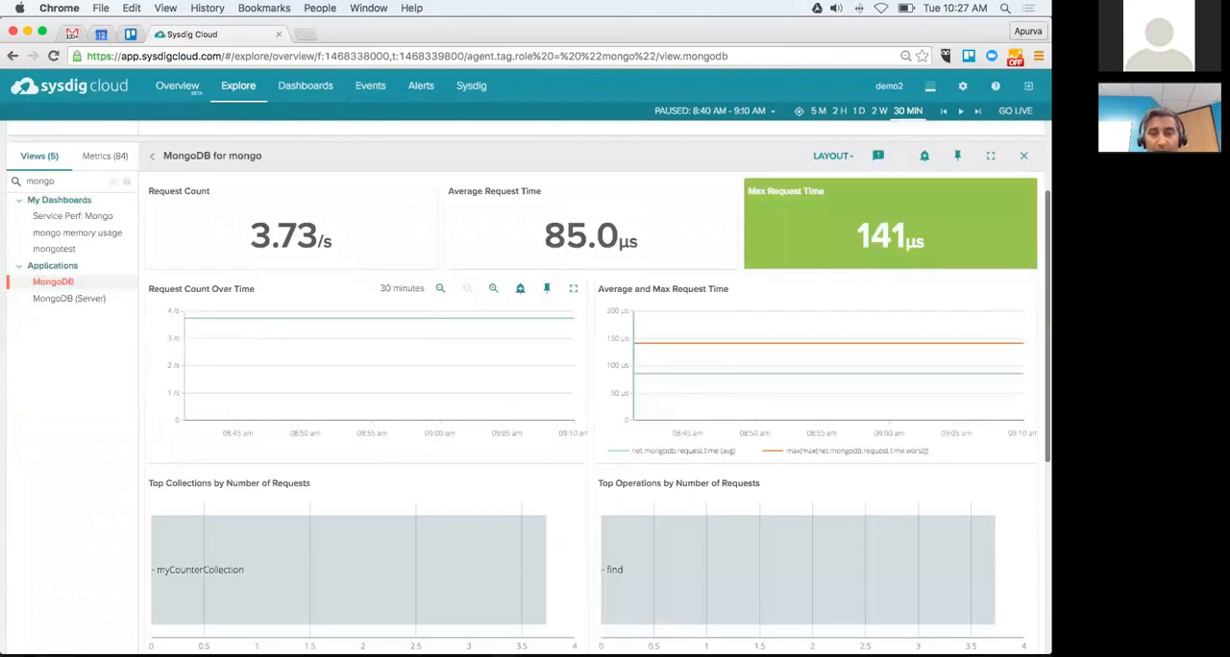
Step: Set the time window to 1 day and switch to realtime mode for the MongoDB view
scroll(432, 413, up, 4)
scroll(505, 384, up, 2)
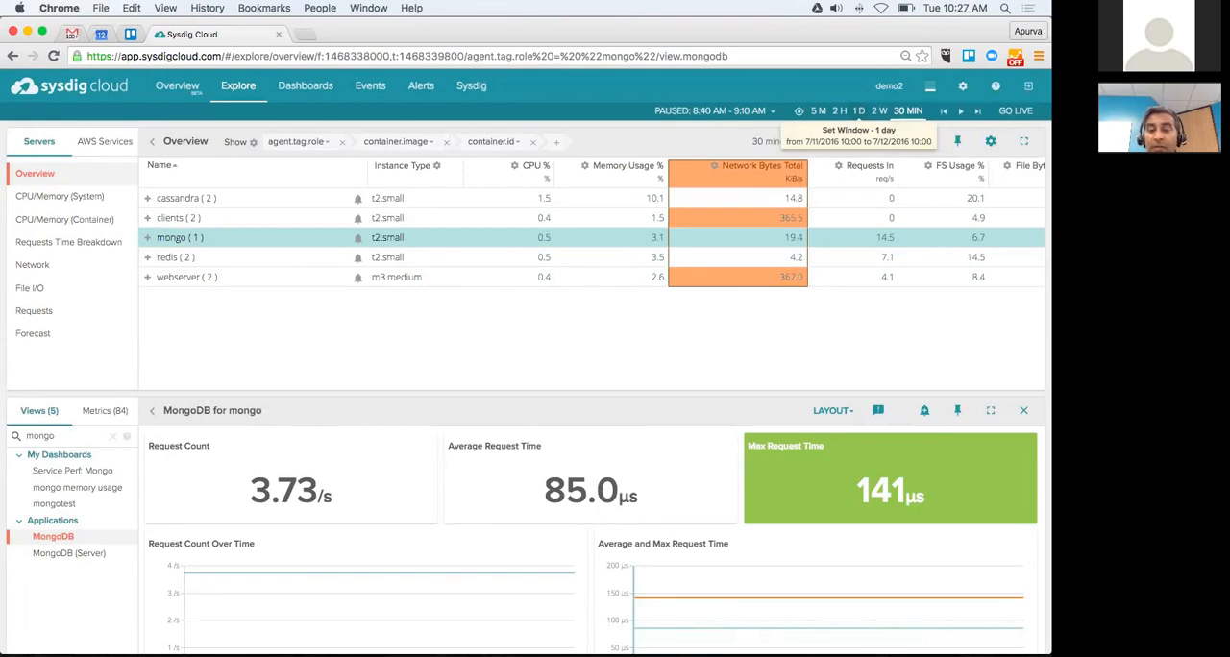
click(858, 110)
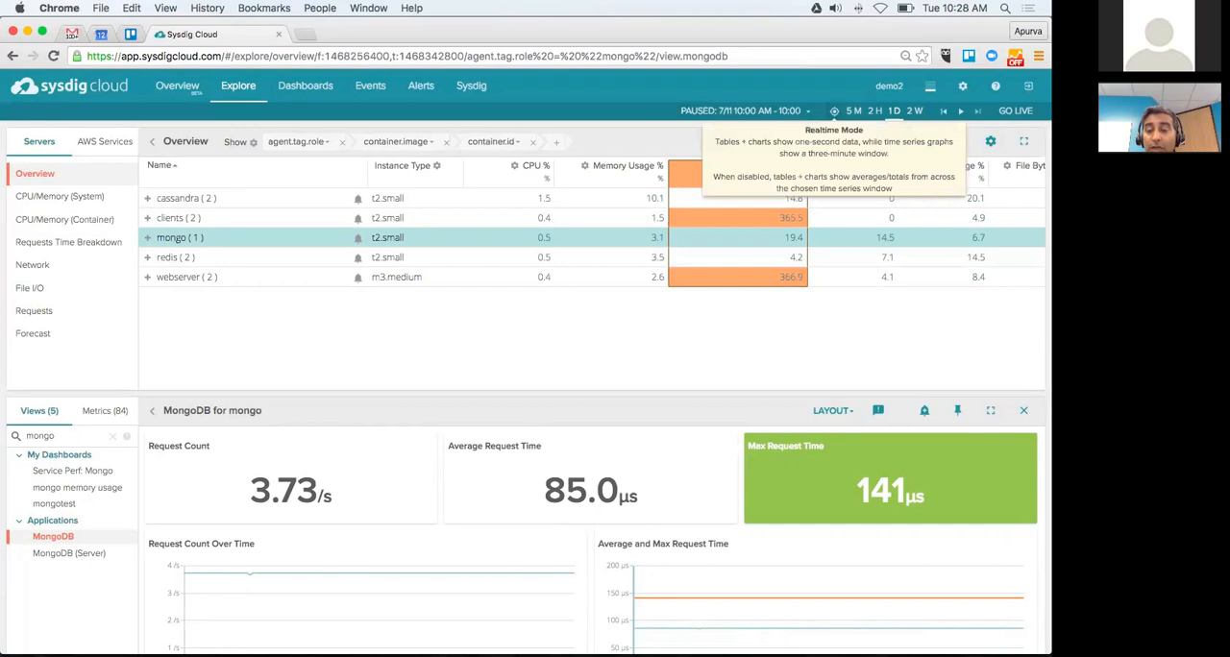
click(834, 112)
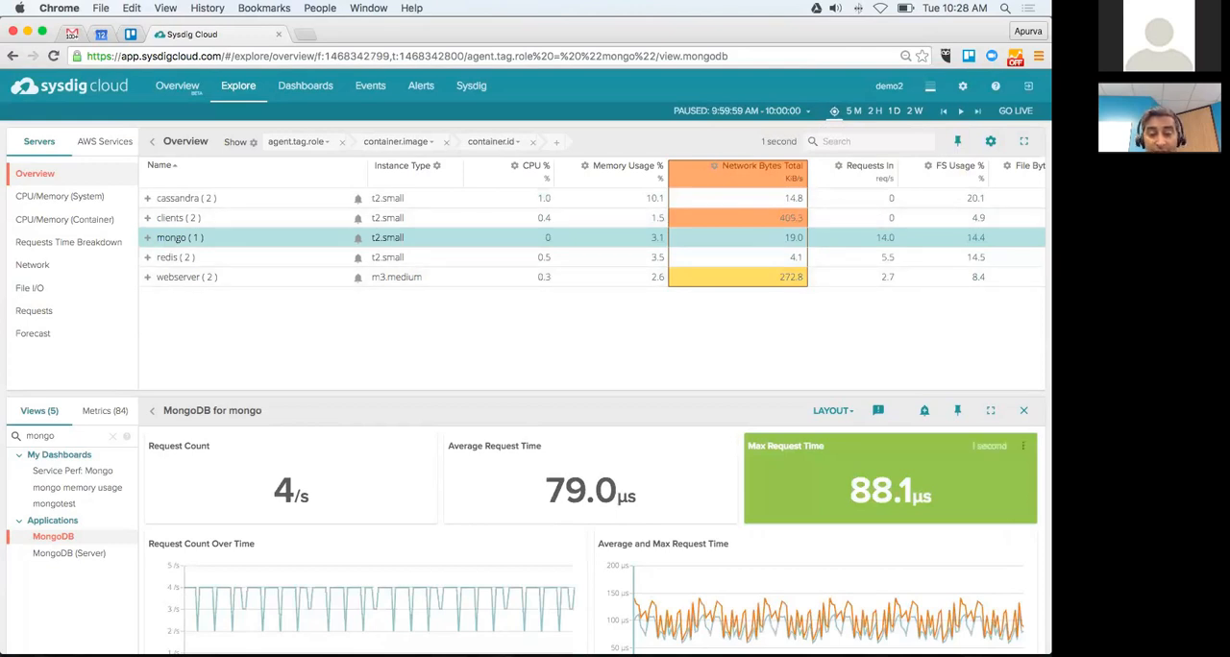
Step: Examine the second-by-second values in the Average and Max Request Time chart
scroll(526, 385, down, 3)
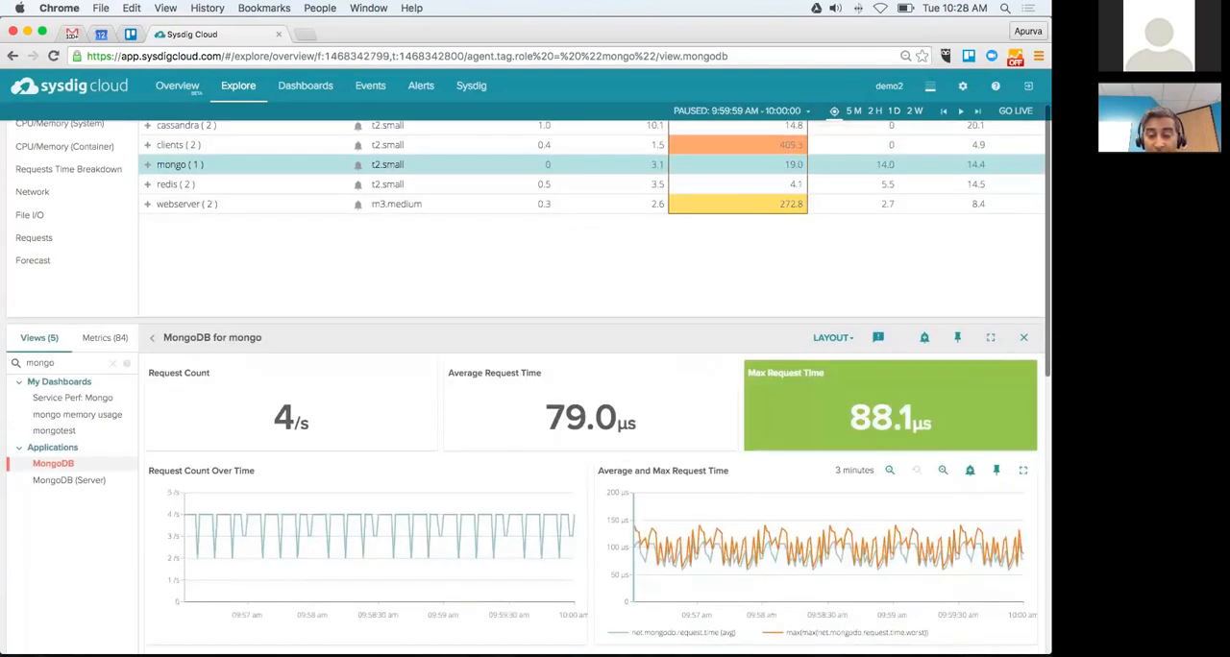
mouse_move(747, 533)
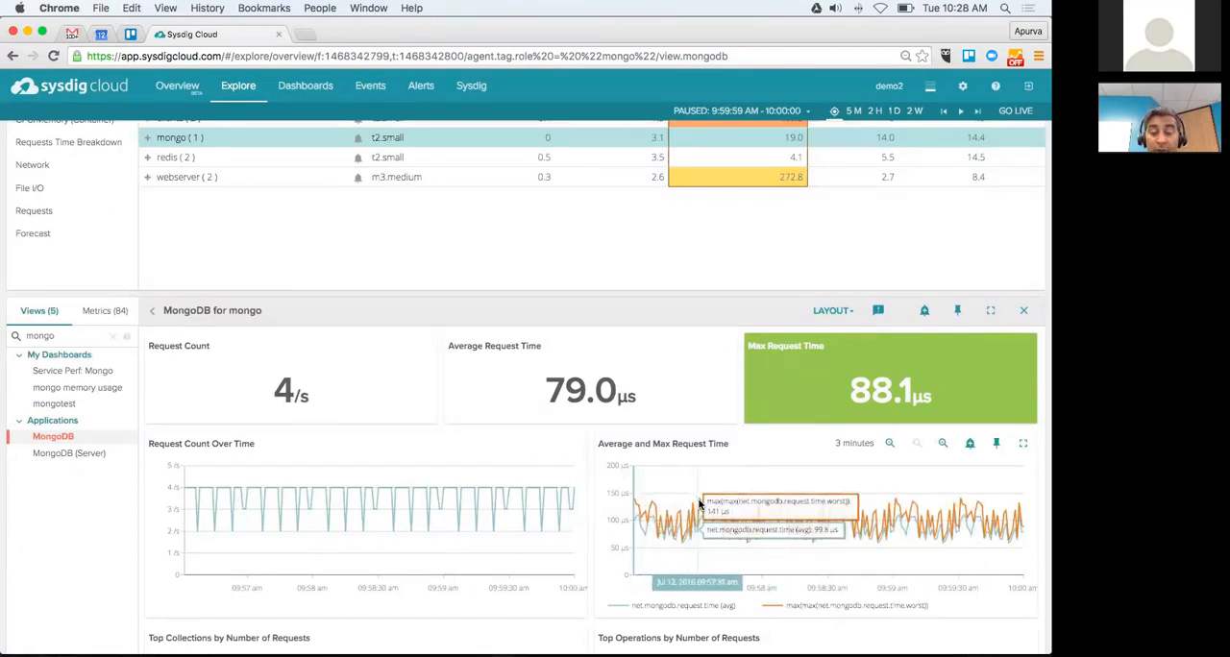
scroll(428, 392, up, 1)
scroll(427, 392, up, 2)
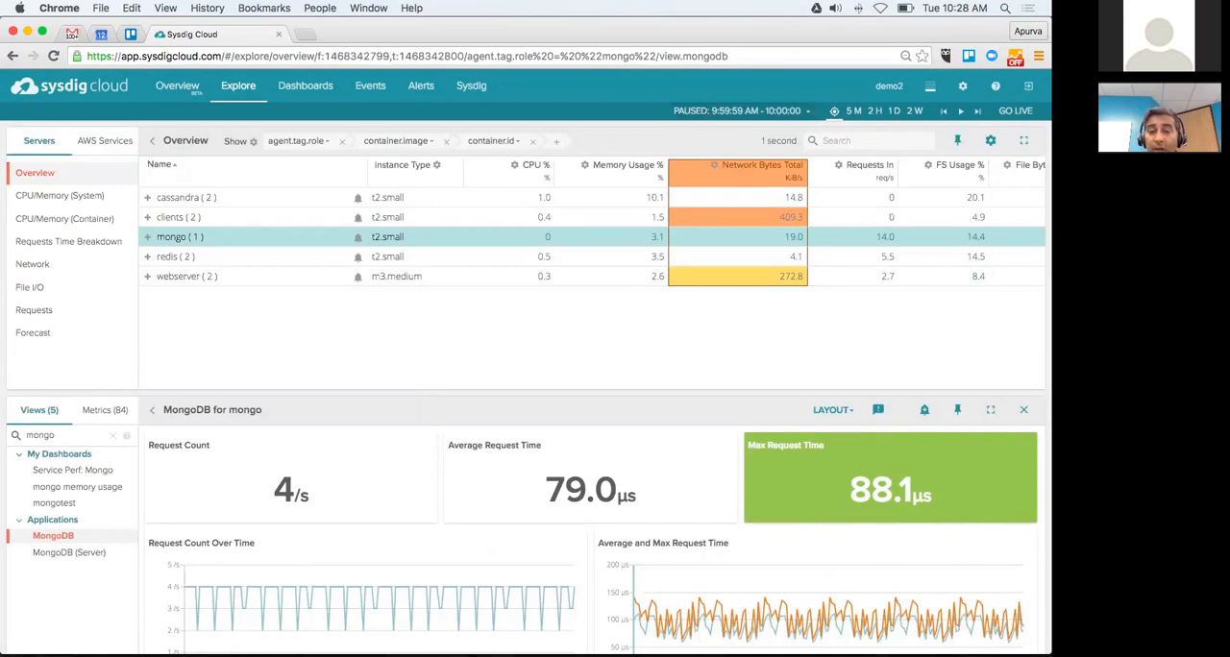
Step: Quick-jump the time window to 1 hour ago and look at the manual start date and time pickers
click(741, 112)
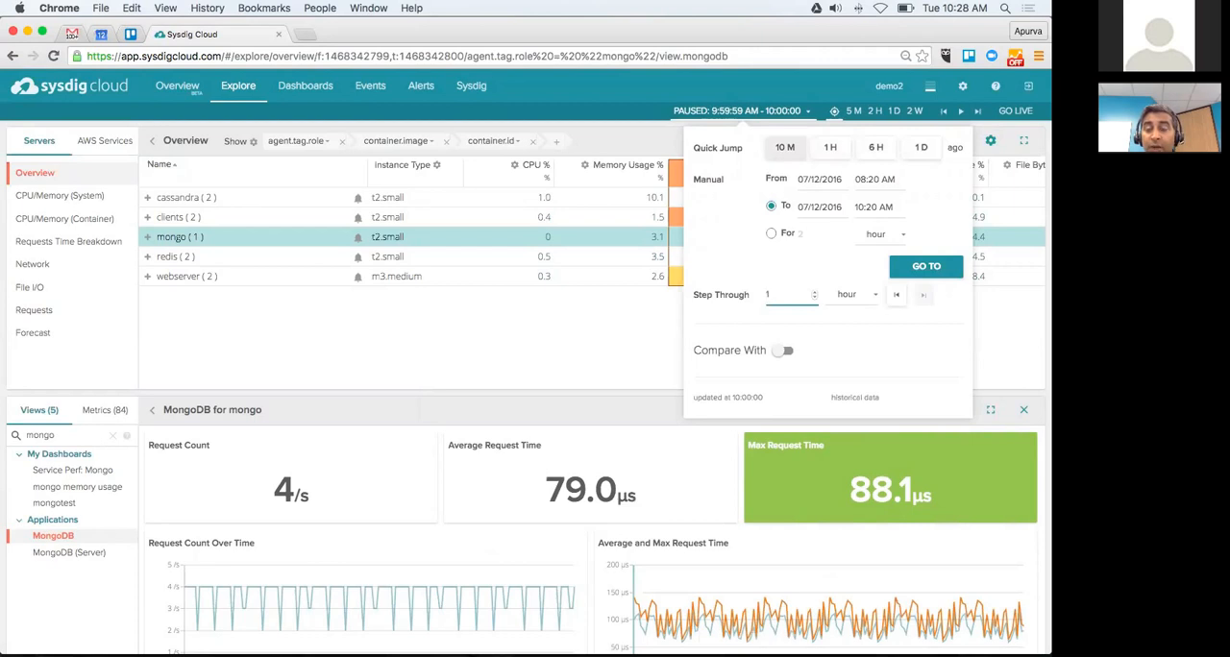
click(830, 147)
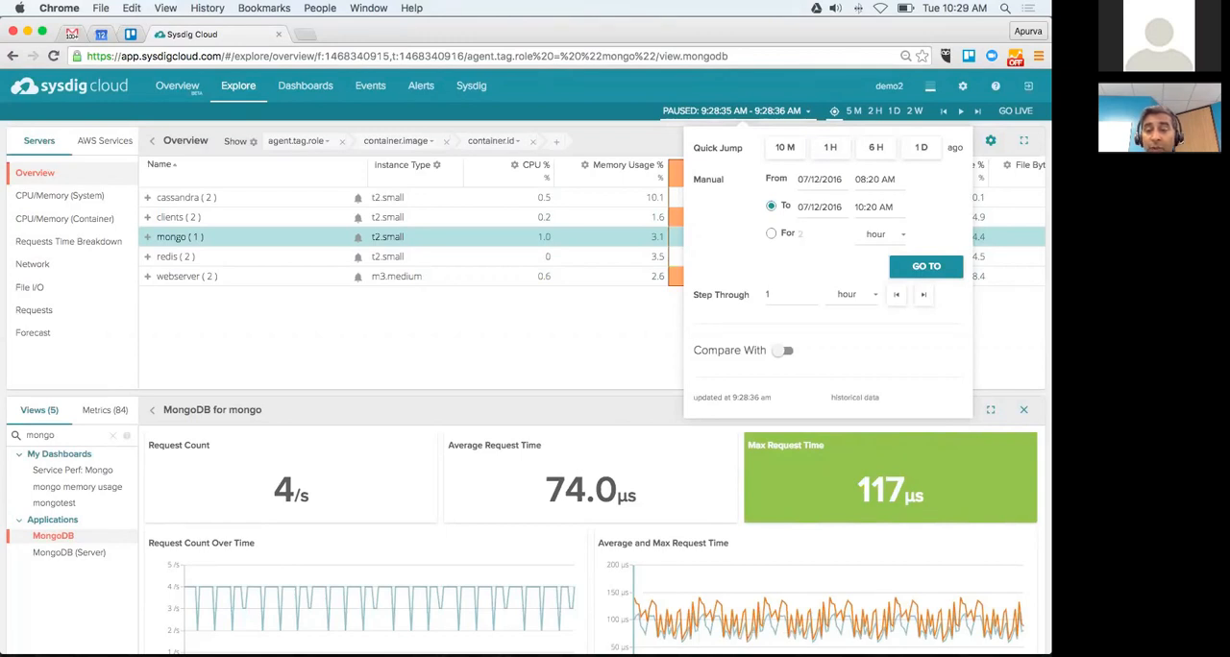
click(810, 180)
click(874, 180)
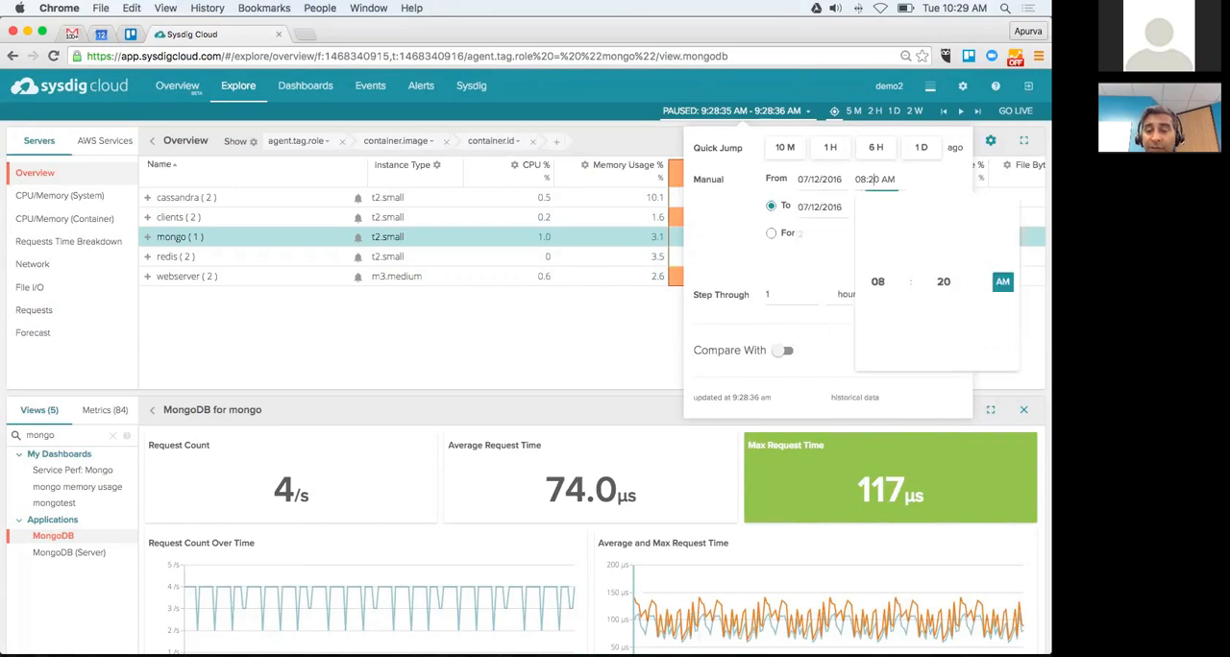
click(713, 235)
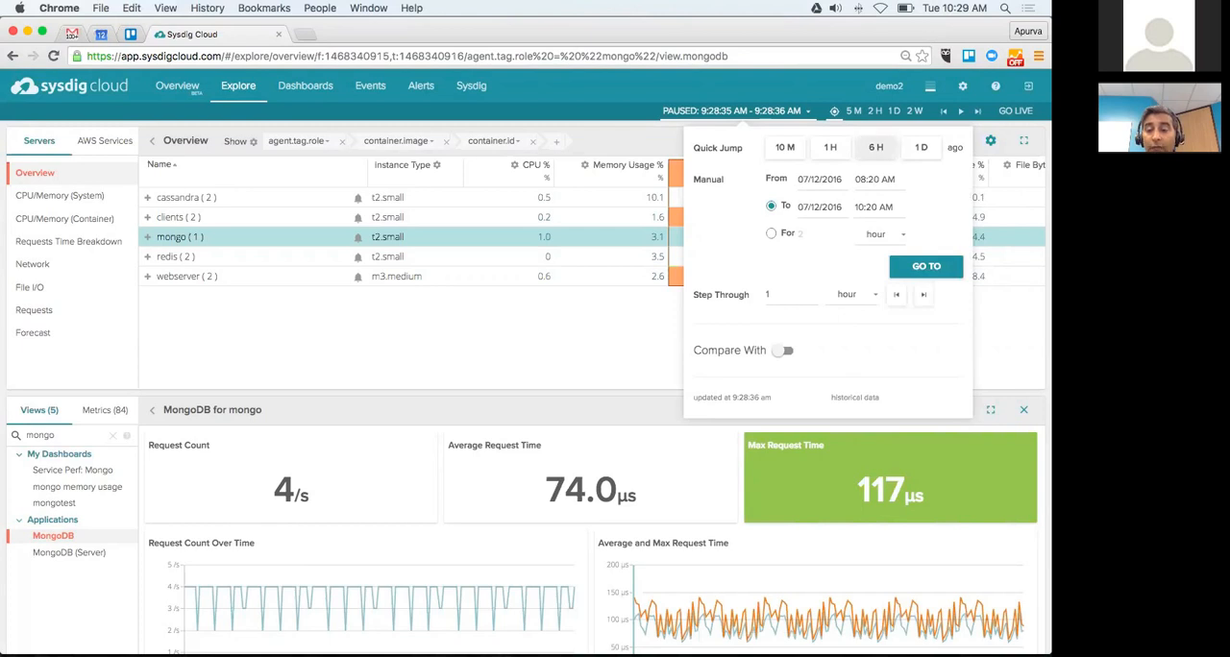
Step: Set a manual time window starting 07/10/2016 at 08:20 AM and lasting 2 hours, and go to it
click(771, 233)
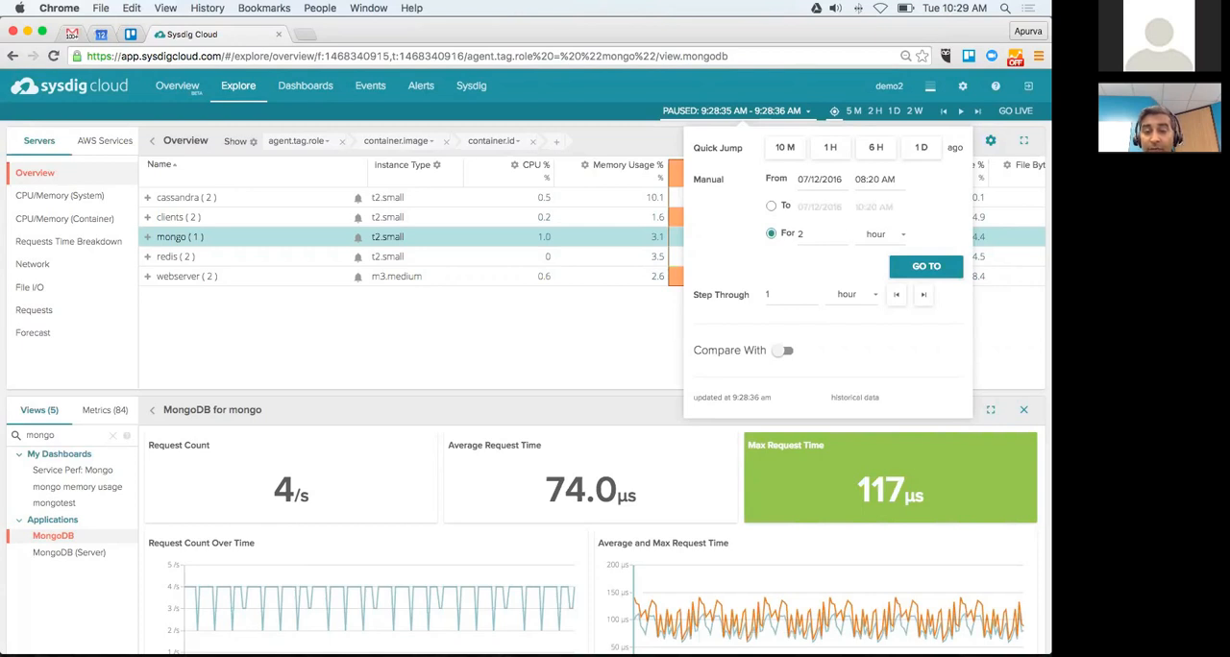
click(819, 179)
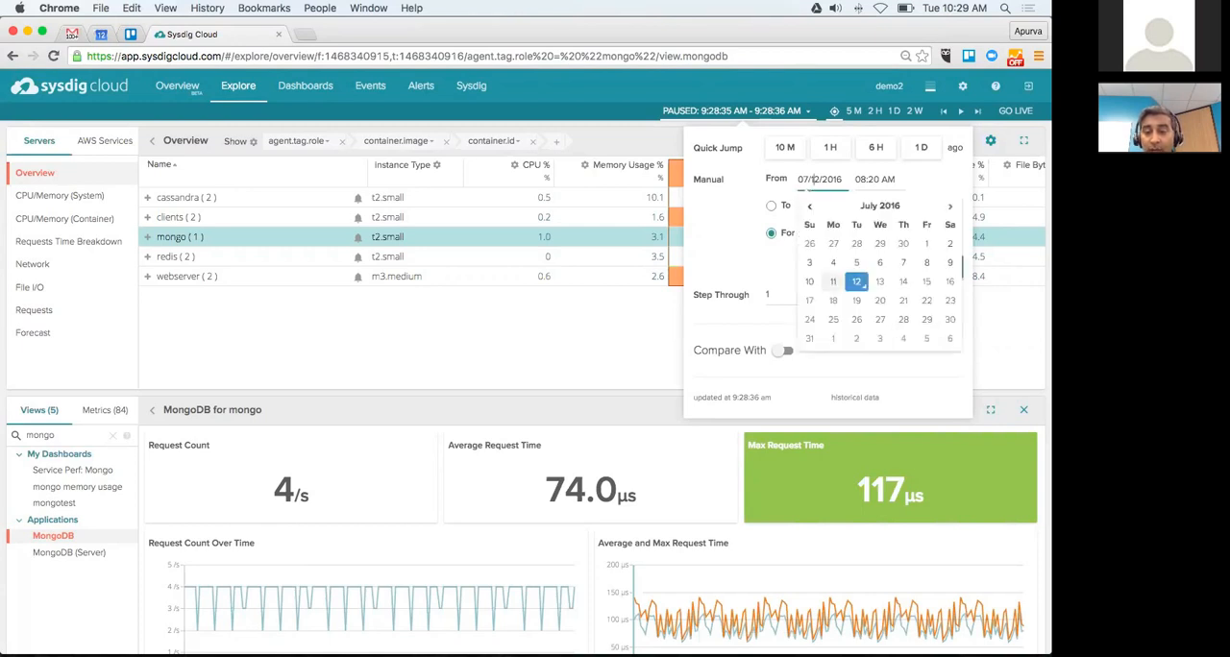
click(809, 281)
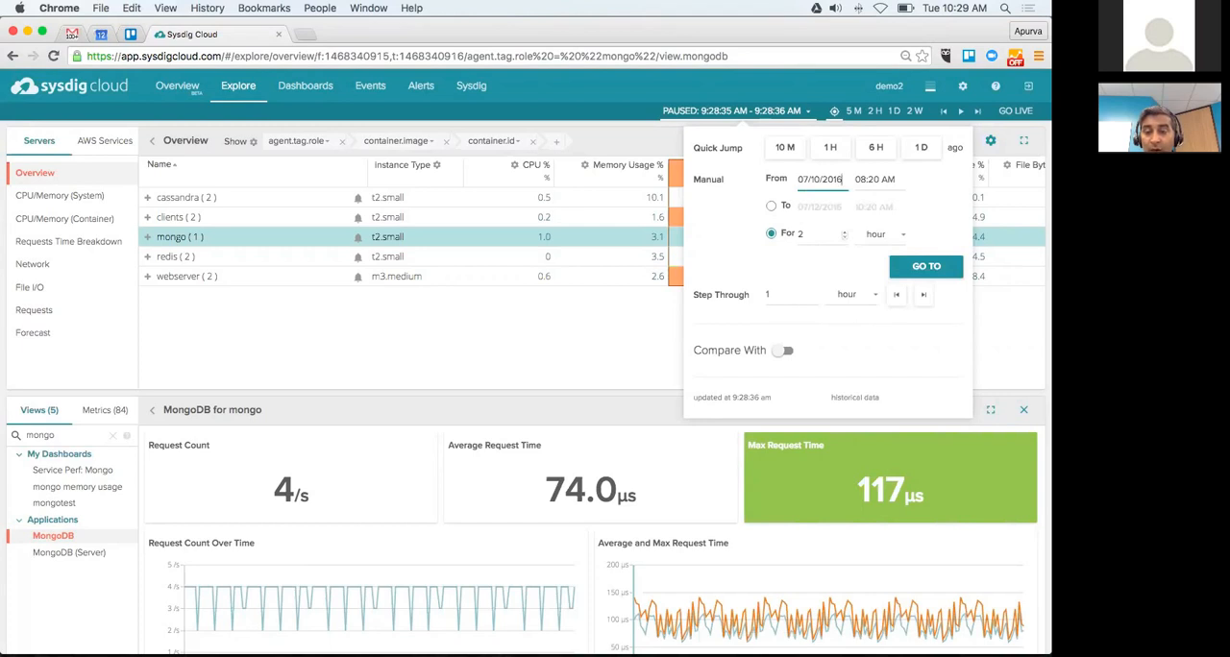
click(926, 266)
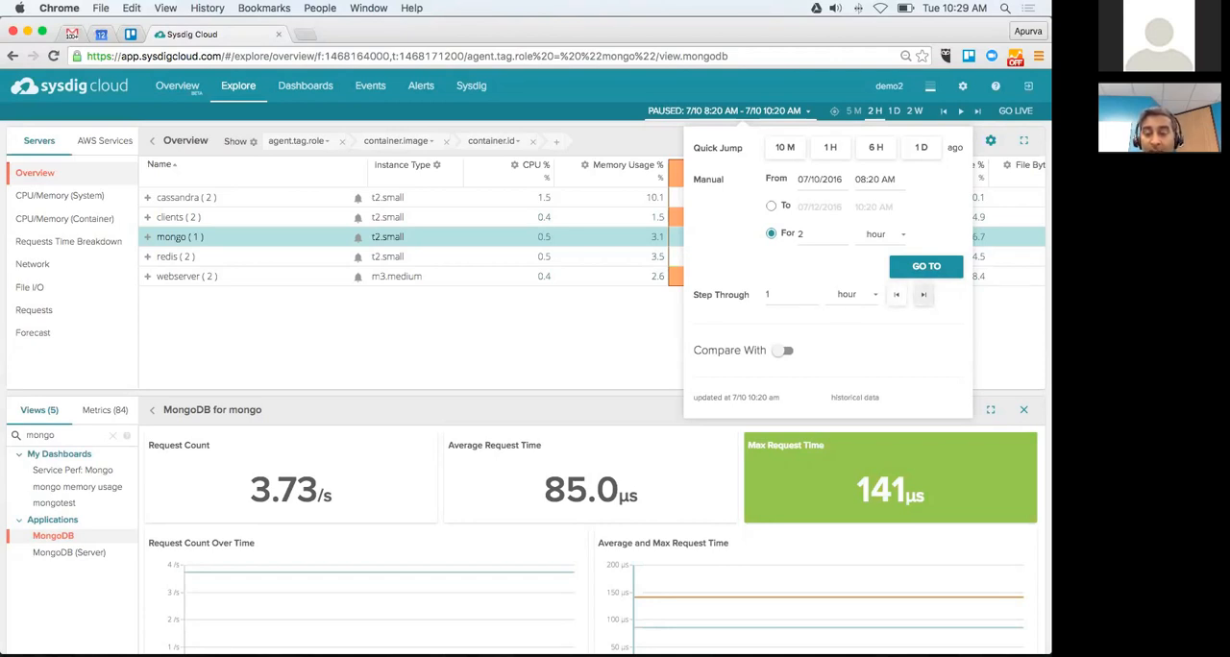
Step: Step the time window forward four times in 1-hour increments to 7/10 12:20 PM – 2:20 PM
click(922, 294)
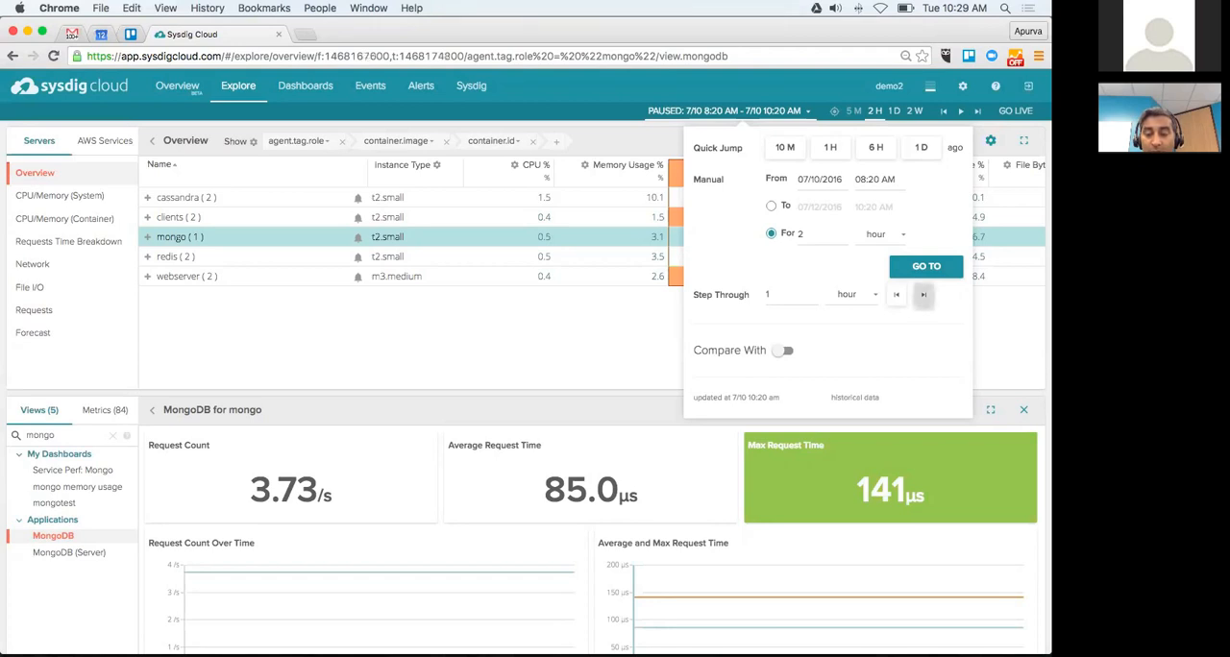
click(922, 294)
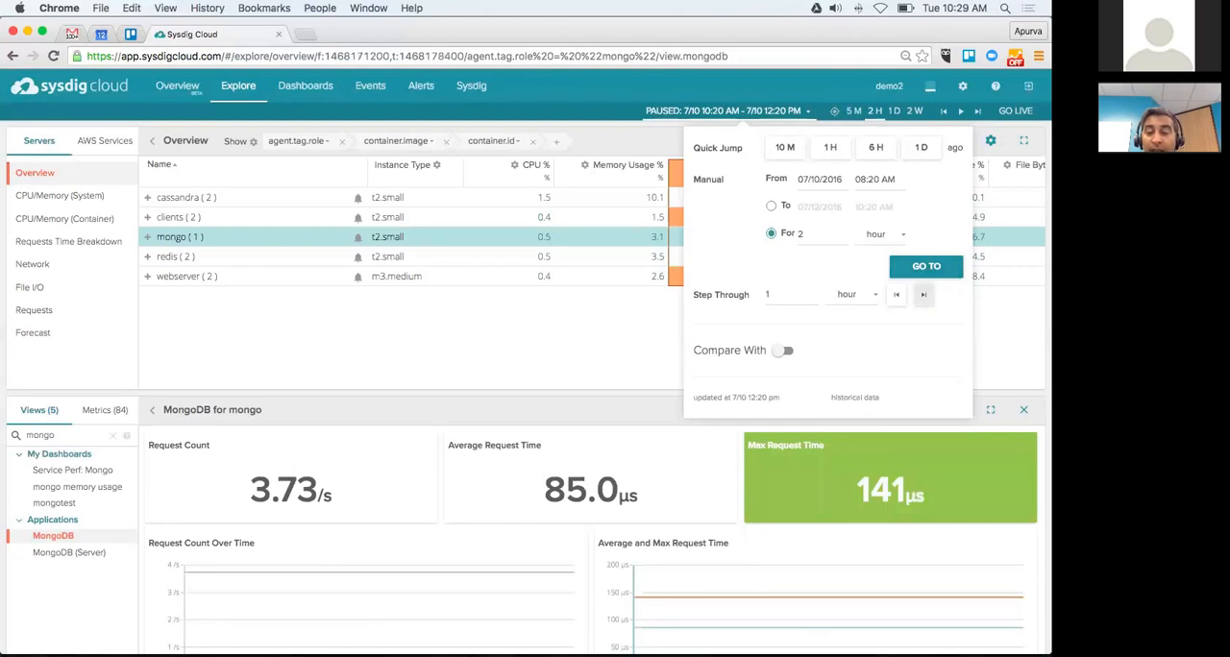
click(922, 294)
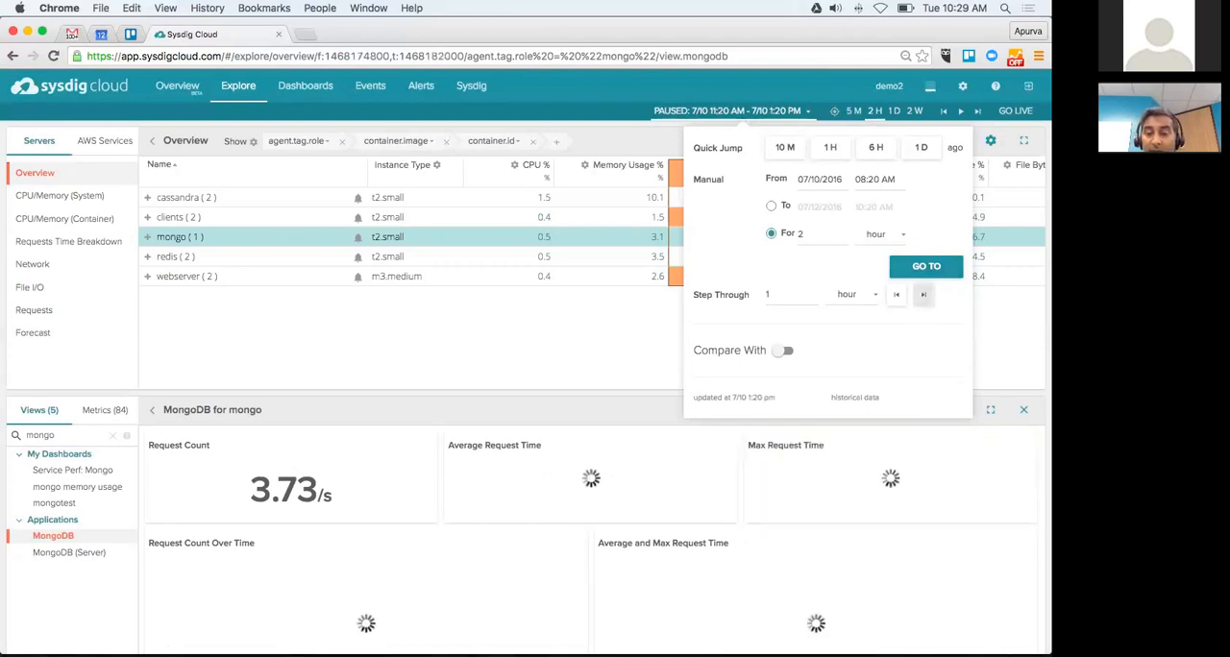
click(922, 294)
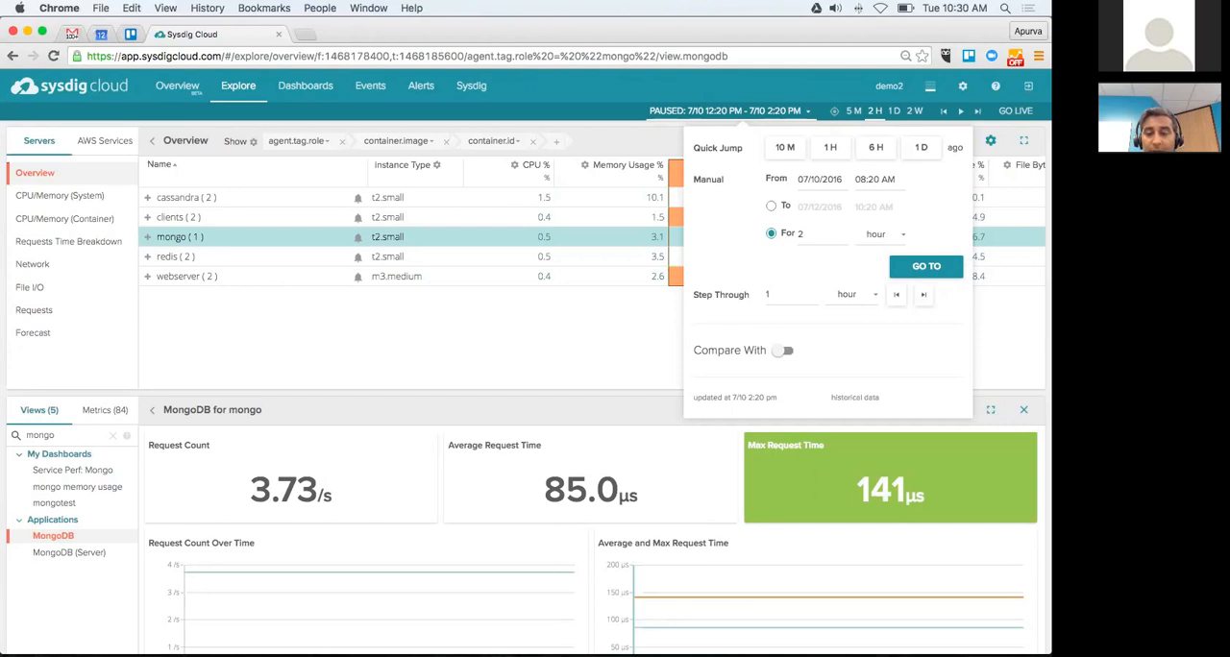
Step: Turn on time comparison, look at the absolute option, and compare with the relative period 2 hours before
click(783, 349)
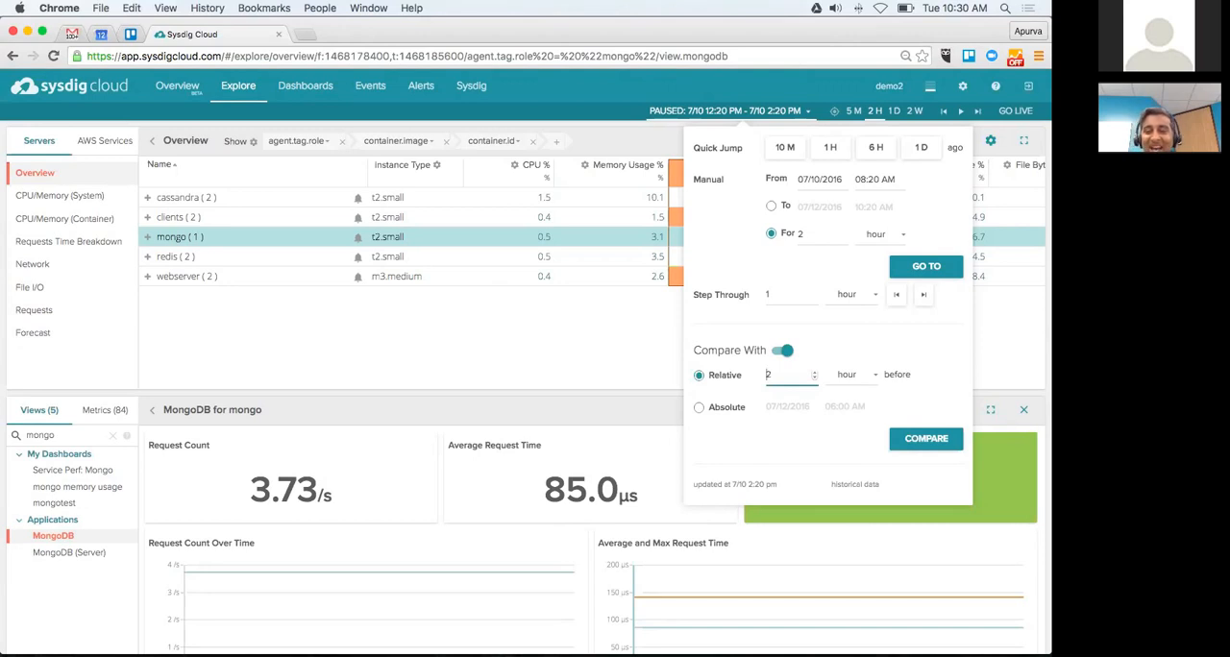
click(698, 410)
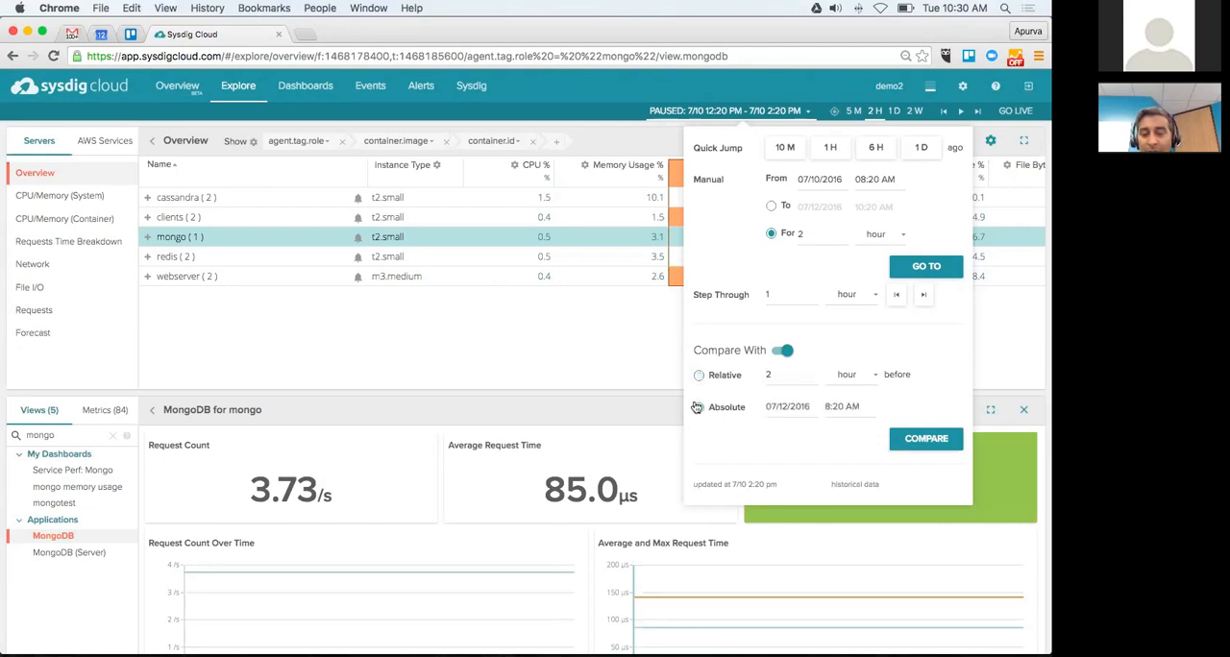
click(699, 377)
click(925, 438)
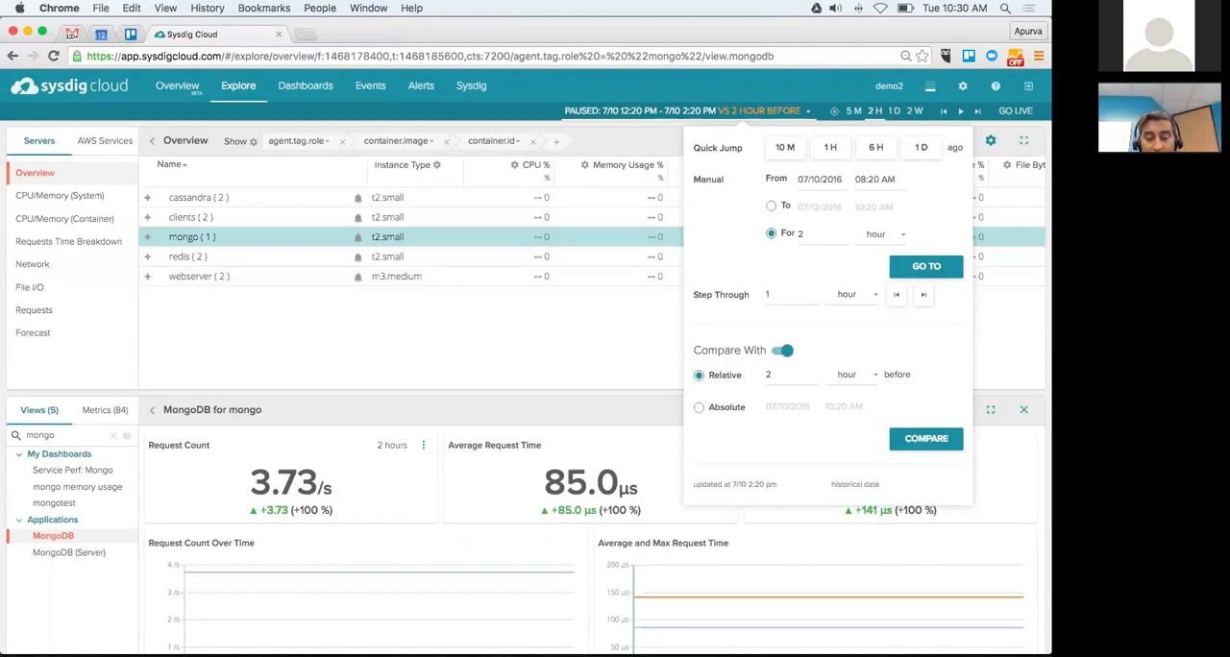
Step: Examine the mongo group's MongoDB charts against the period 2 hours before, from request counts through slowest collections and operations over time
scroll(288, 576, down, 3)
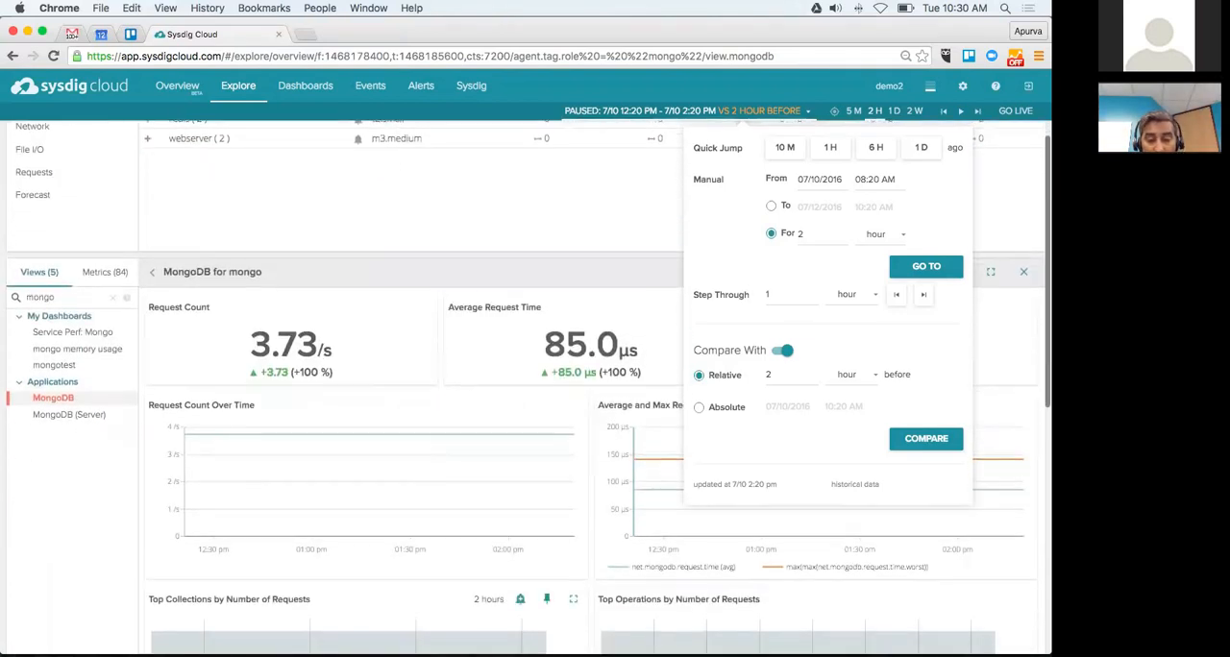
scroll(579, 483, down, 1)
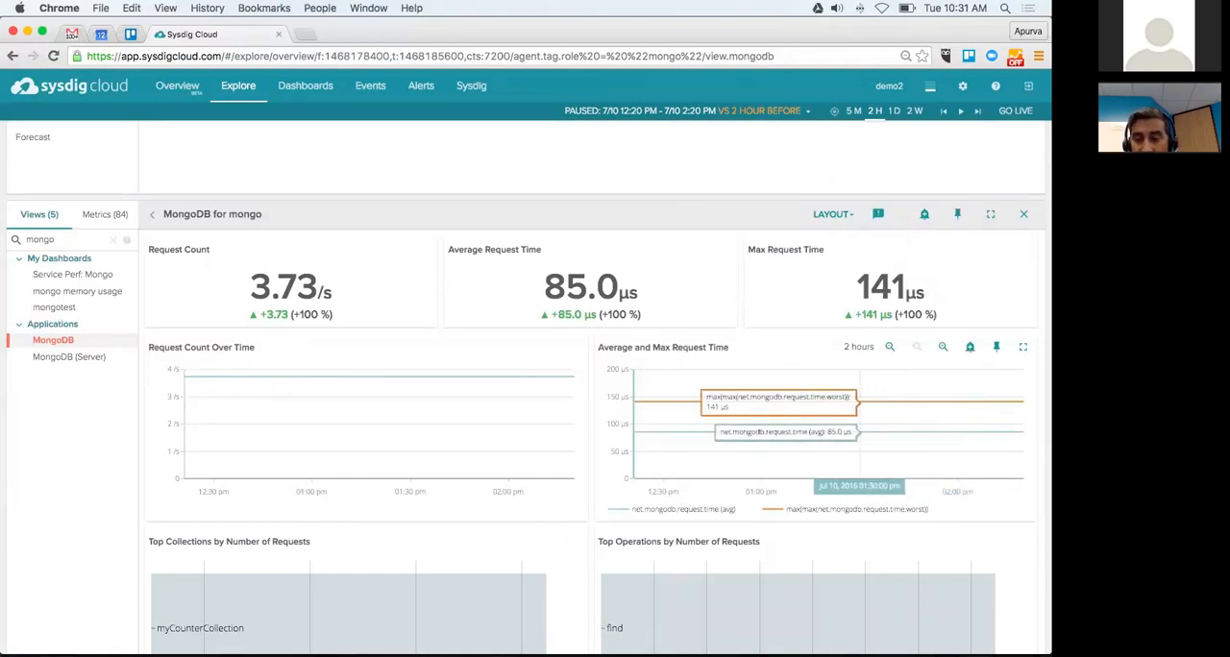
scroll(591, 385, down, 5)
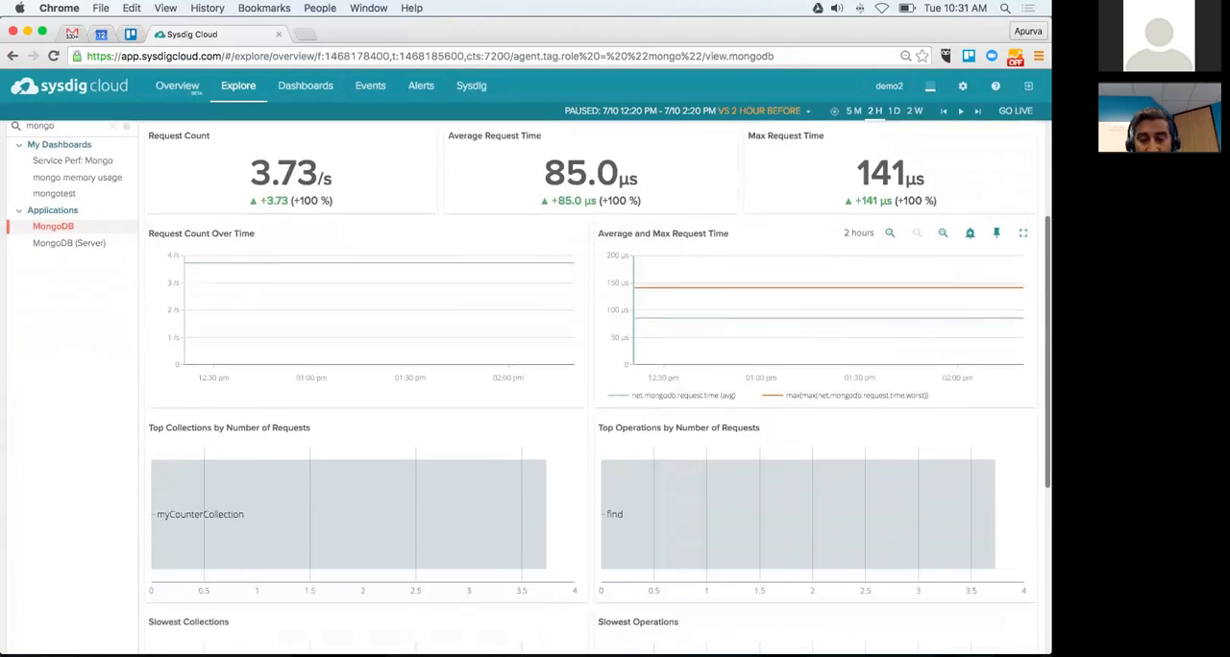
scroll(807, 385, down, 3)
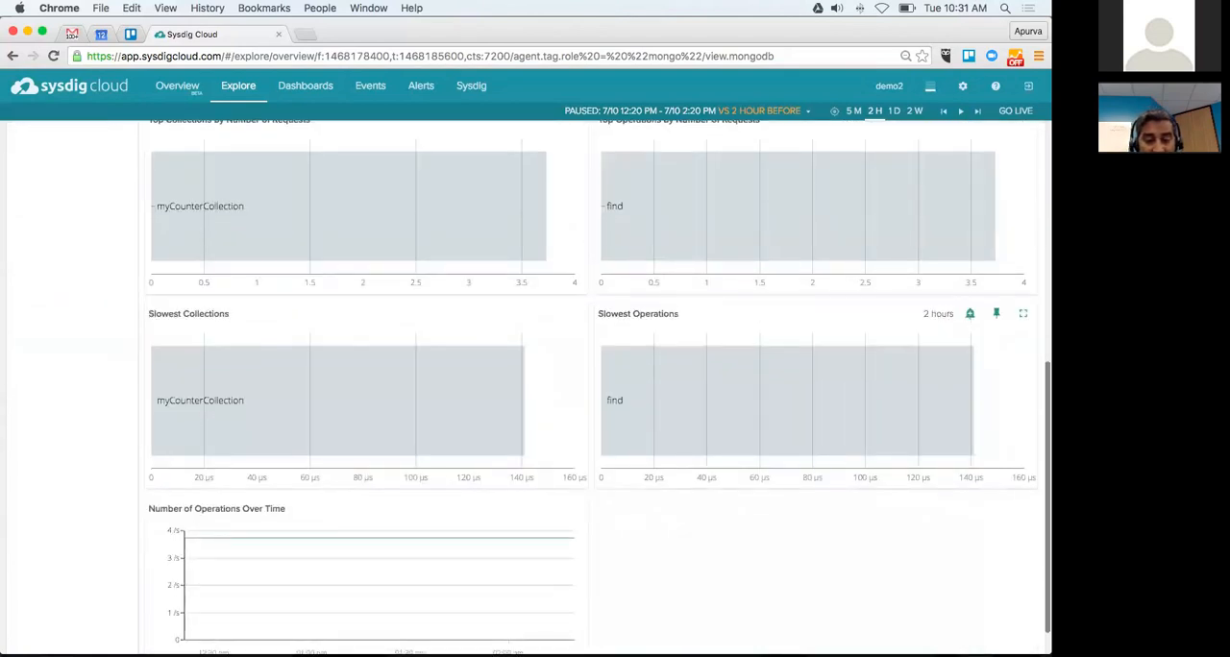
scroll(575, 413, down, 1)
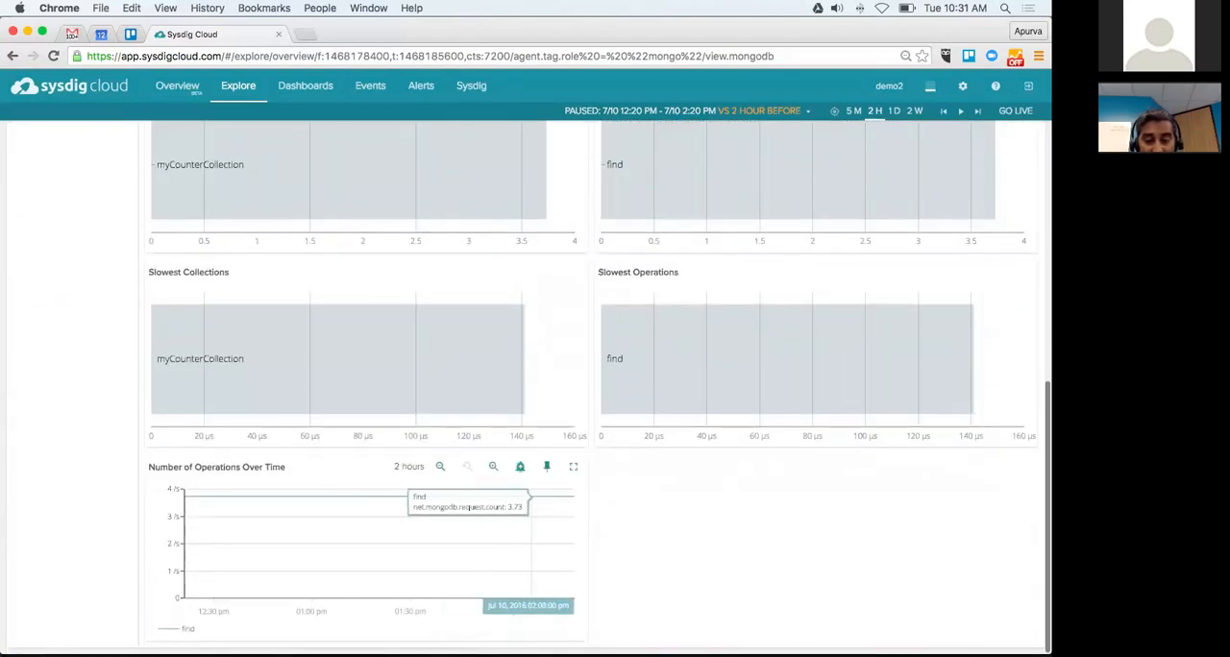
scroll(531, 499, up, 3)
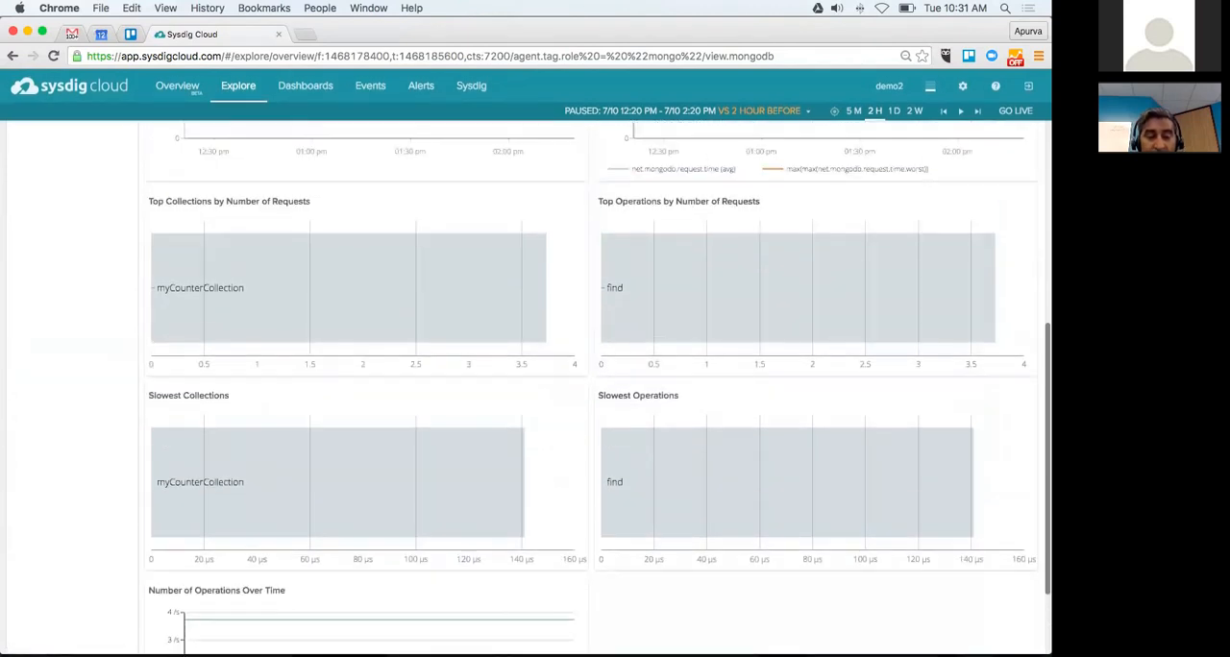
scroll(576, 384, up, 10)
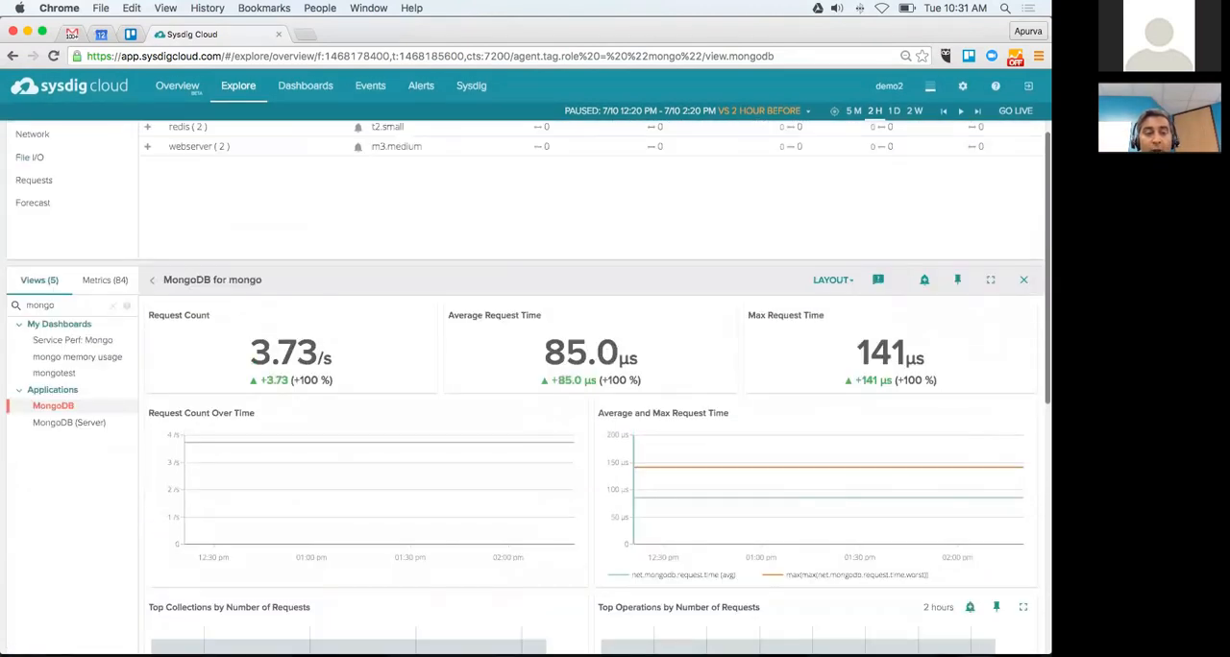
scroll(715, 421, up, 3)
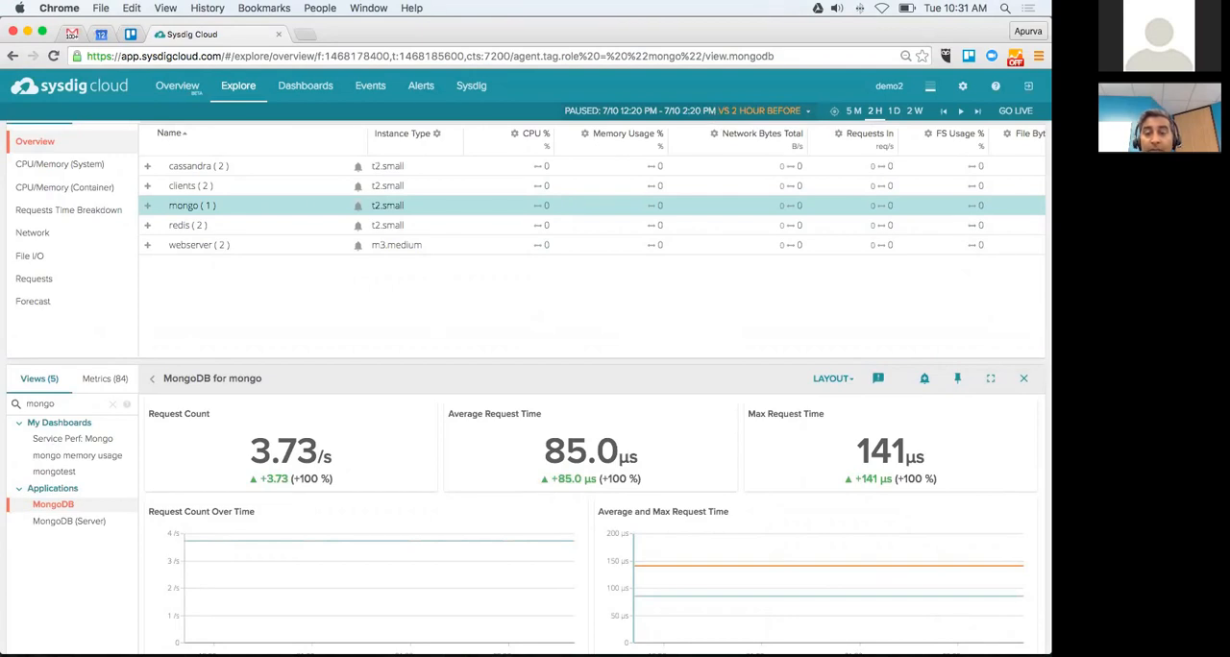
Step: Turn off the time comparison and close the time window settings
click(686, 110)
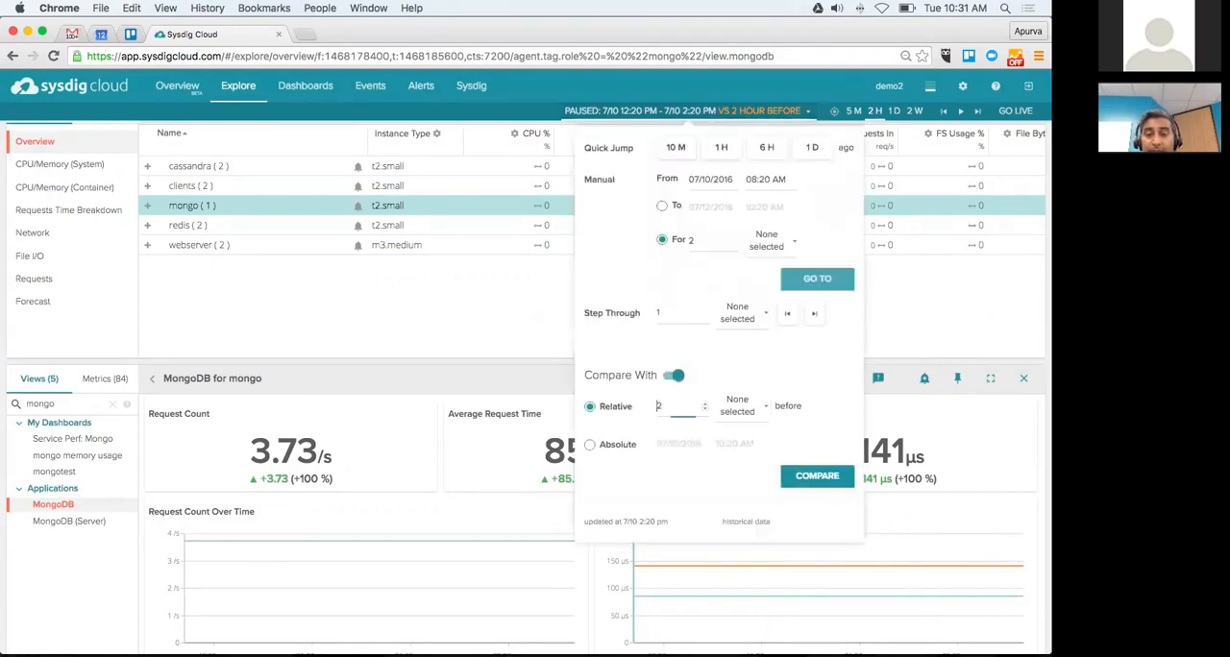
click(675, 352)
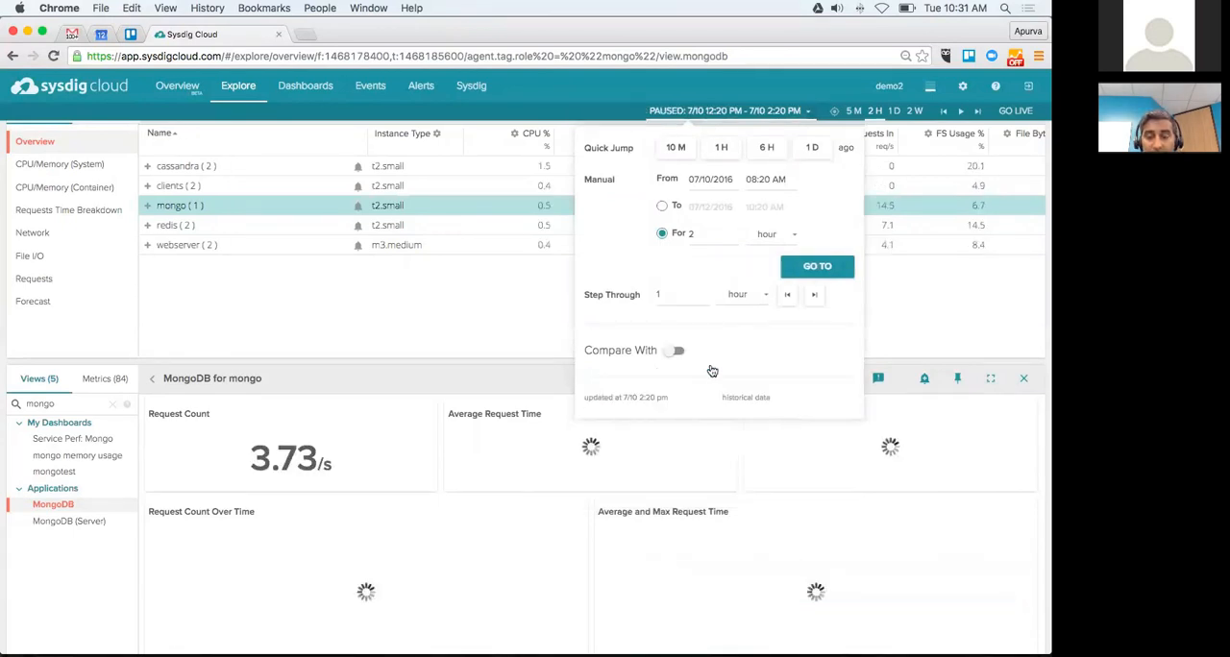
click(505, 324)
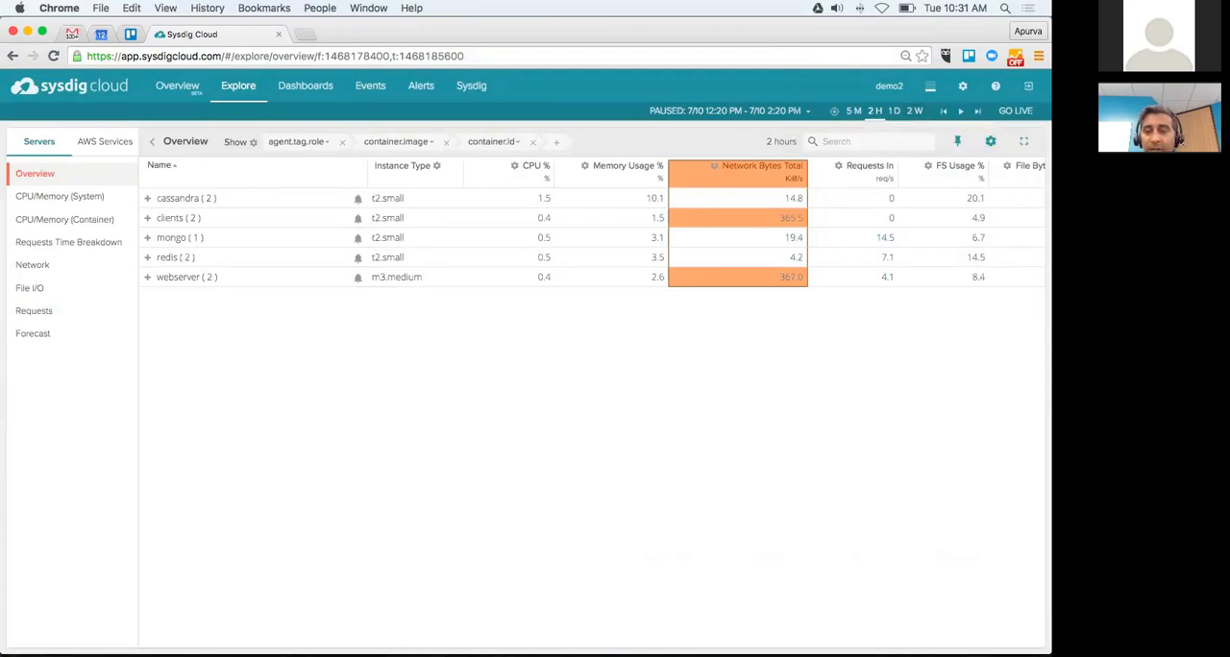
Step: Widen the time window to 1 day and show the MongoDB view for the mongo group
click(893, 111)
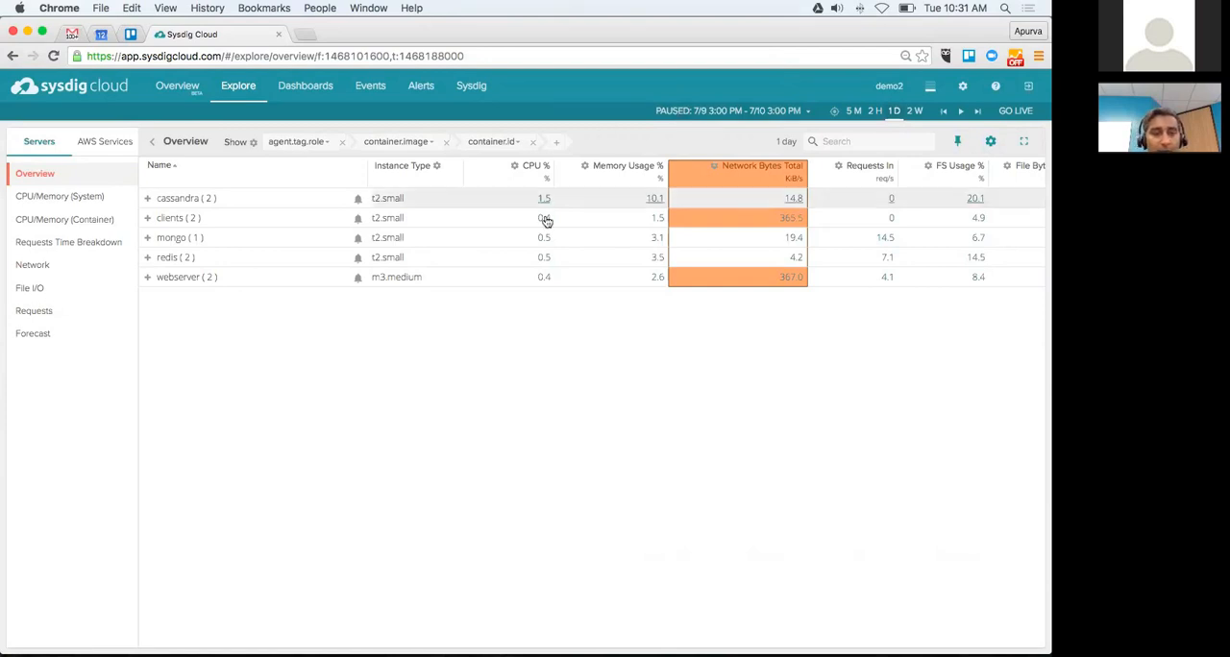
click(293, 208)
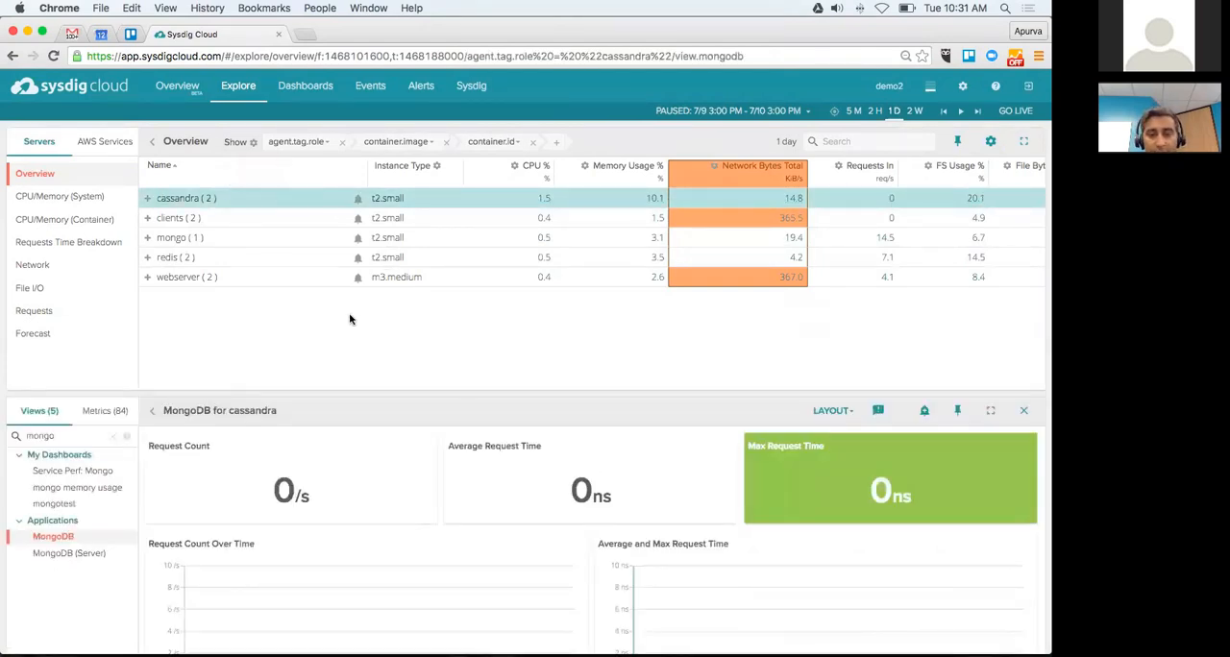
click(184, 240)
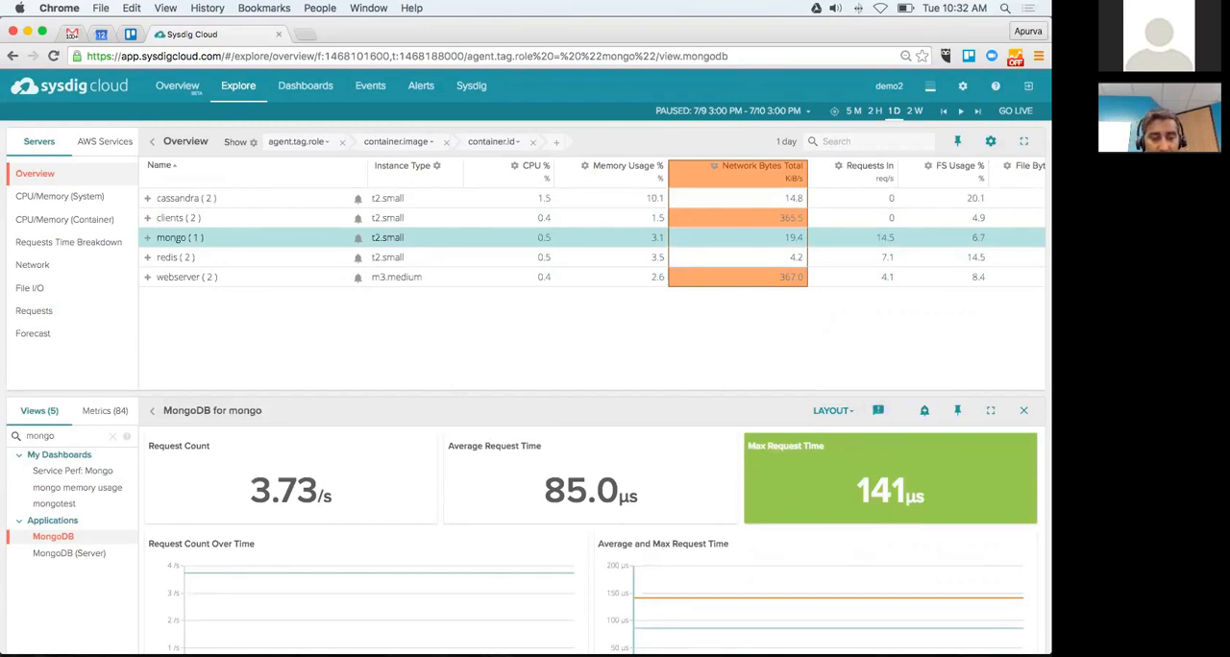
Step: Look over the mongo group's MongoDB charts and the search and filter options for showing events on them
click(877, 411)
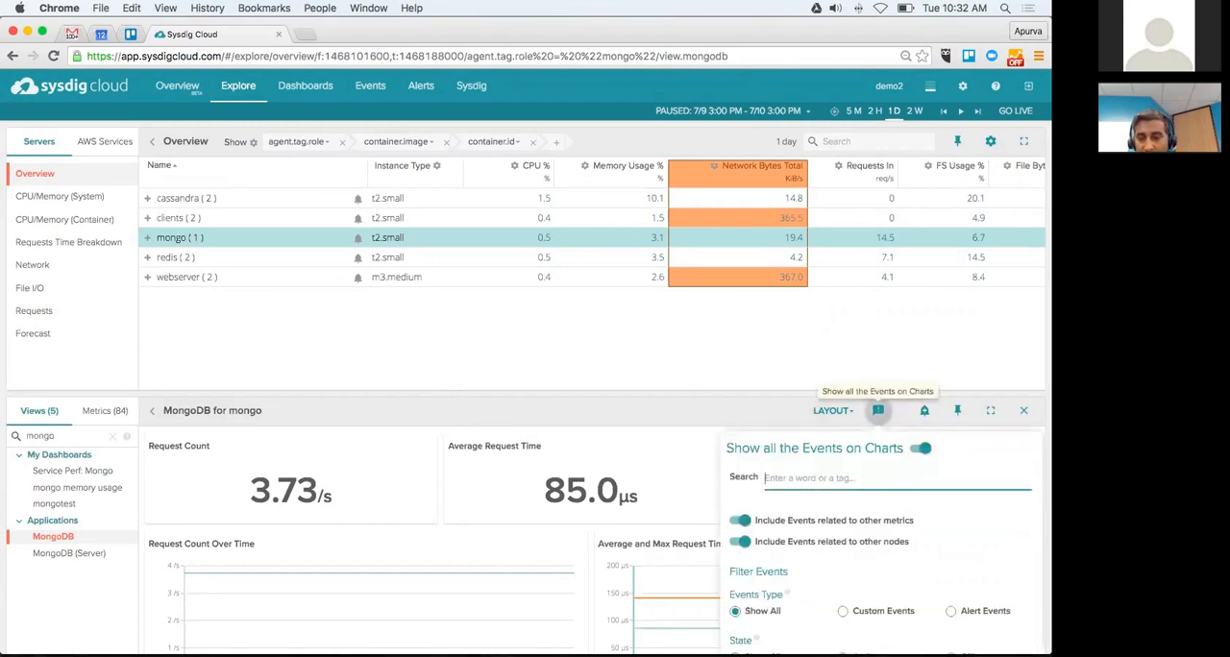
click(877, 411)
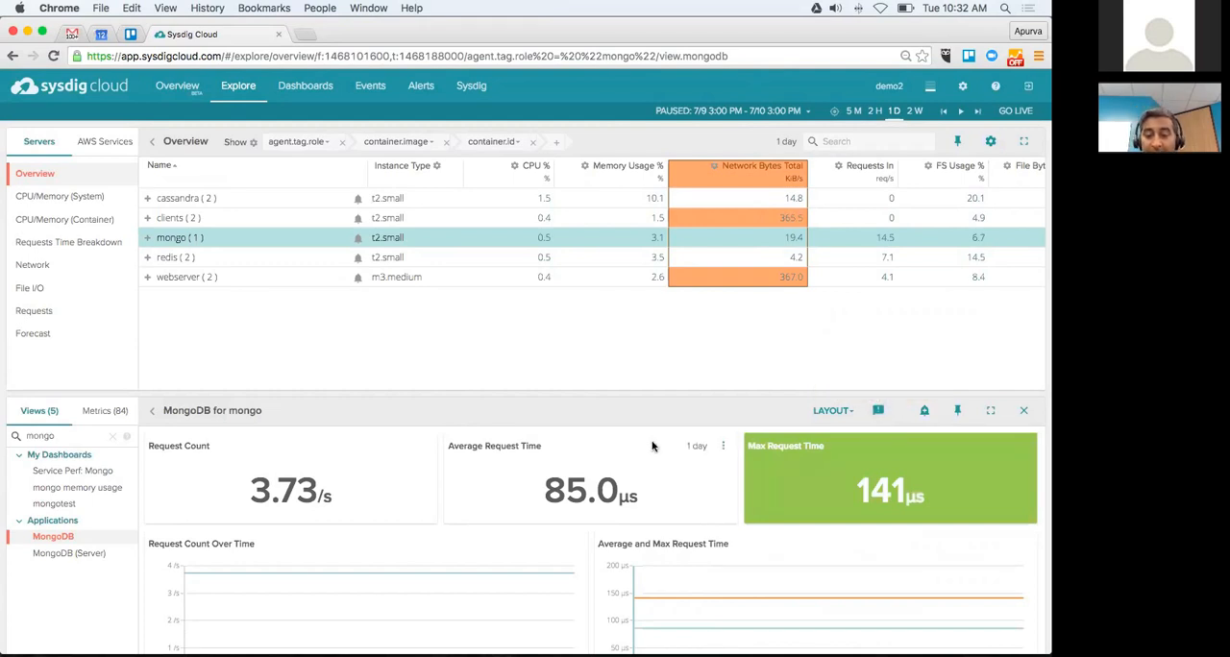
scroll(651, 446, down, 5)
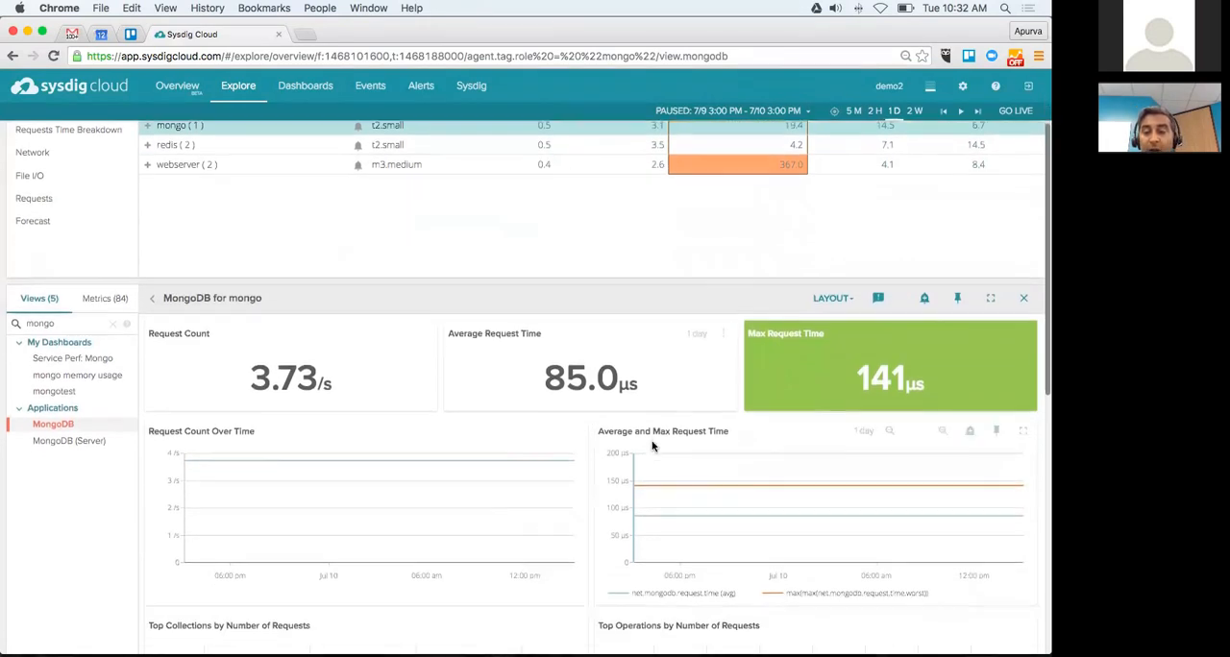
scroll(652, 446, down, 1)
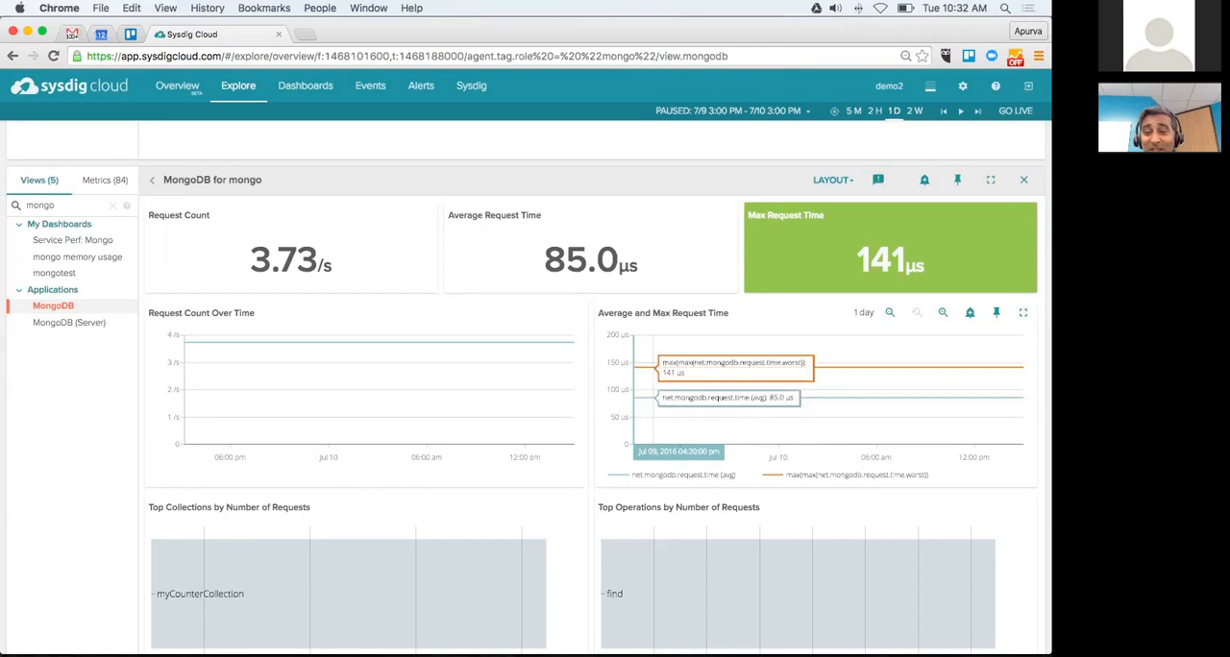
click(878, 180)
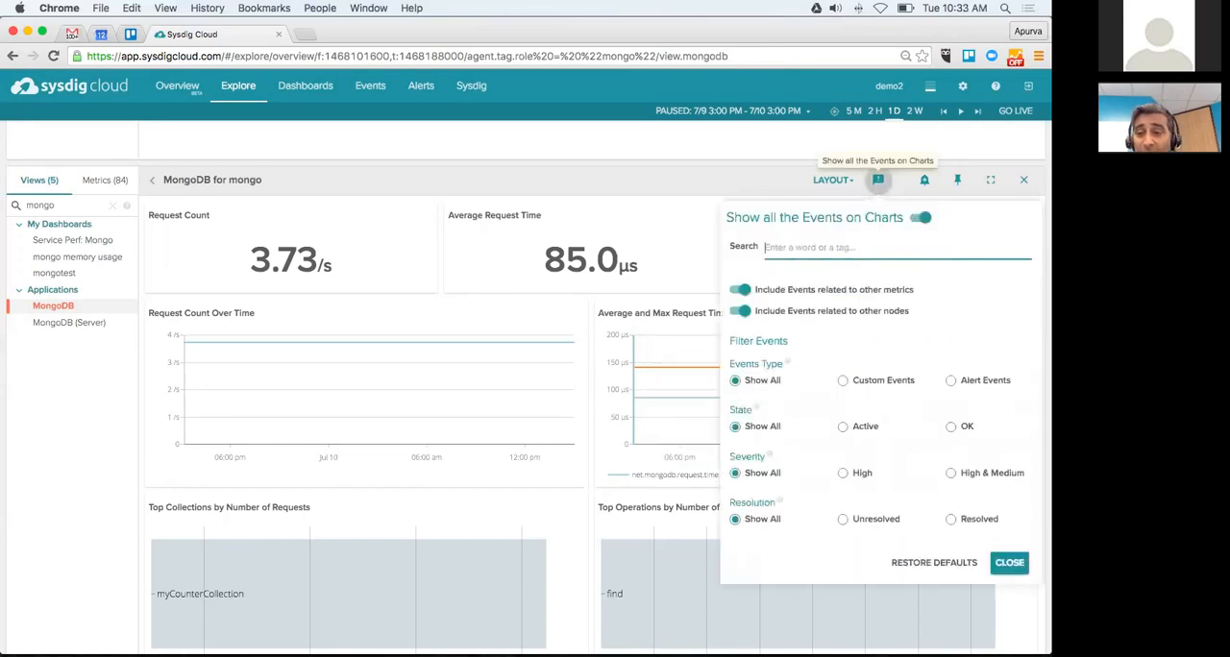
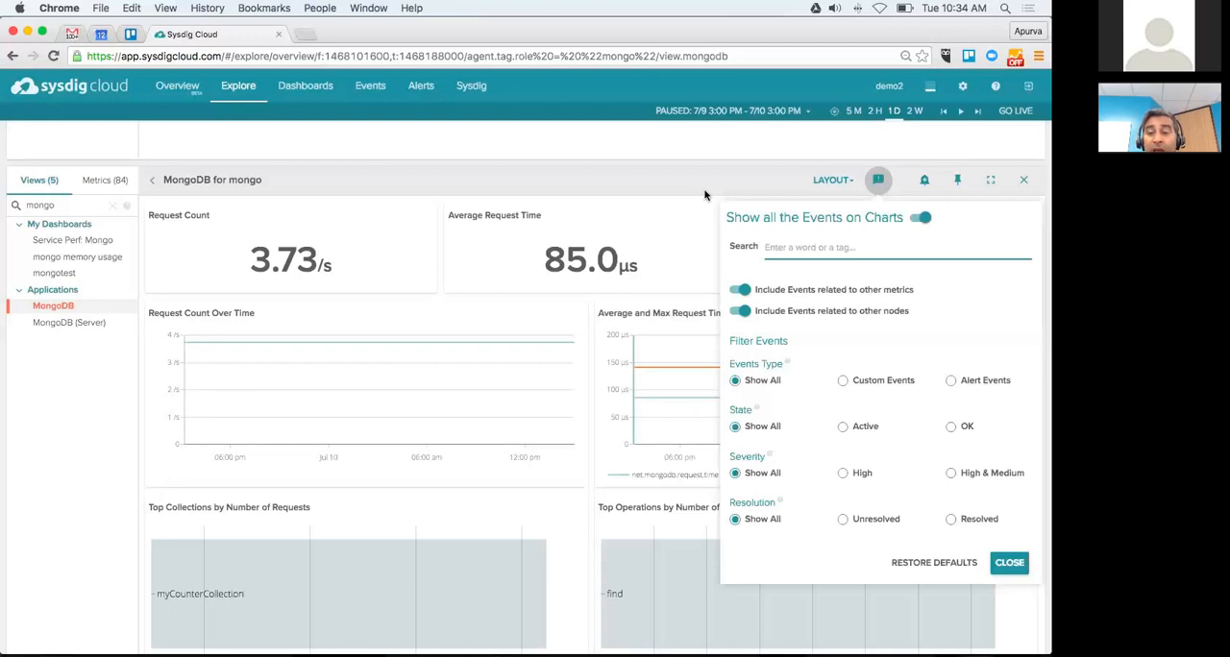
Step: Widen the time window to 2 weeks and inspect the event markers on the mongo group's MongoDB charts
click(878, 180)
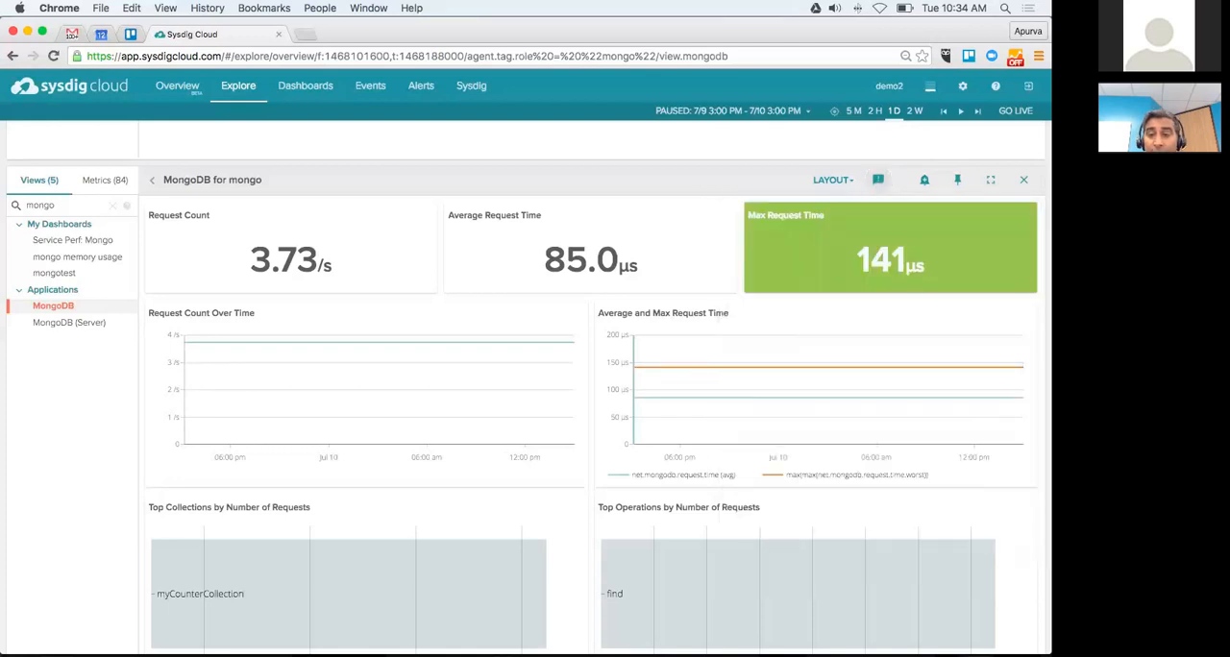
click(915, 110)
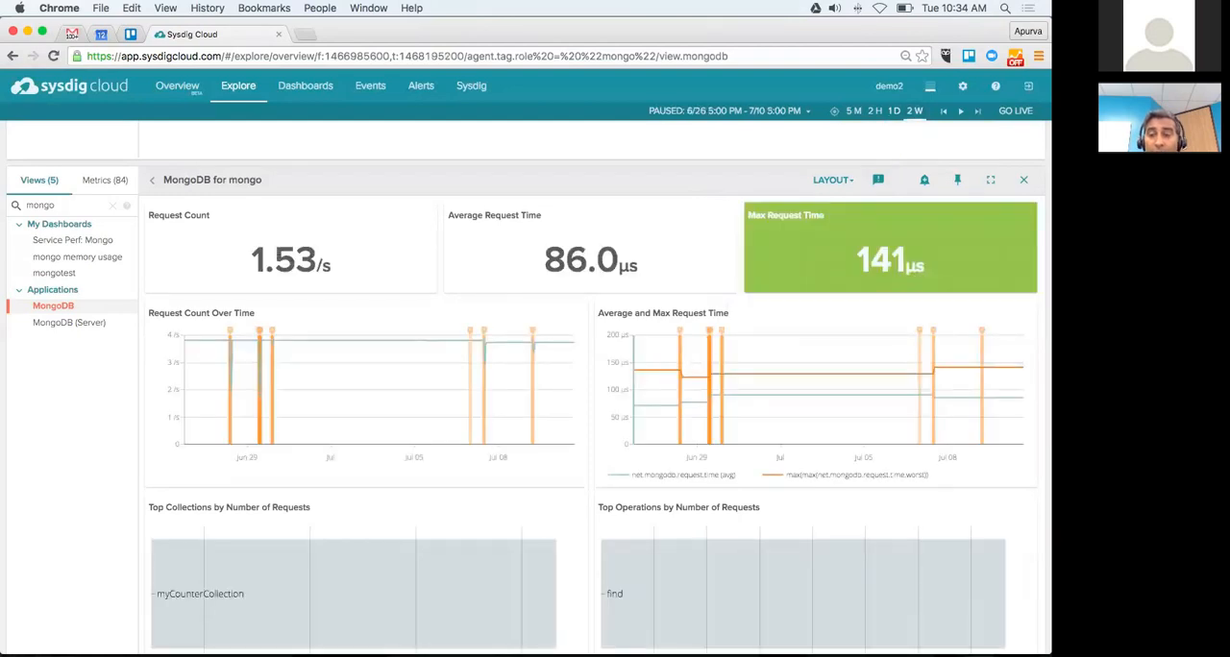
mouse_move(711, 351)
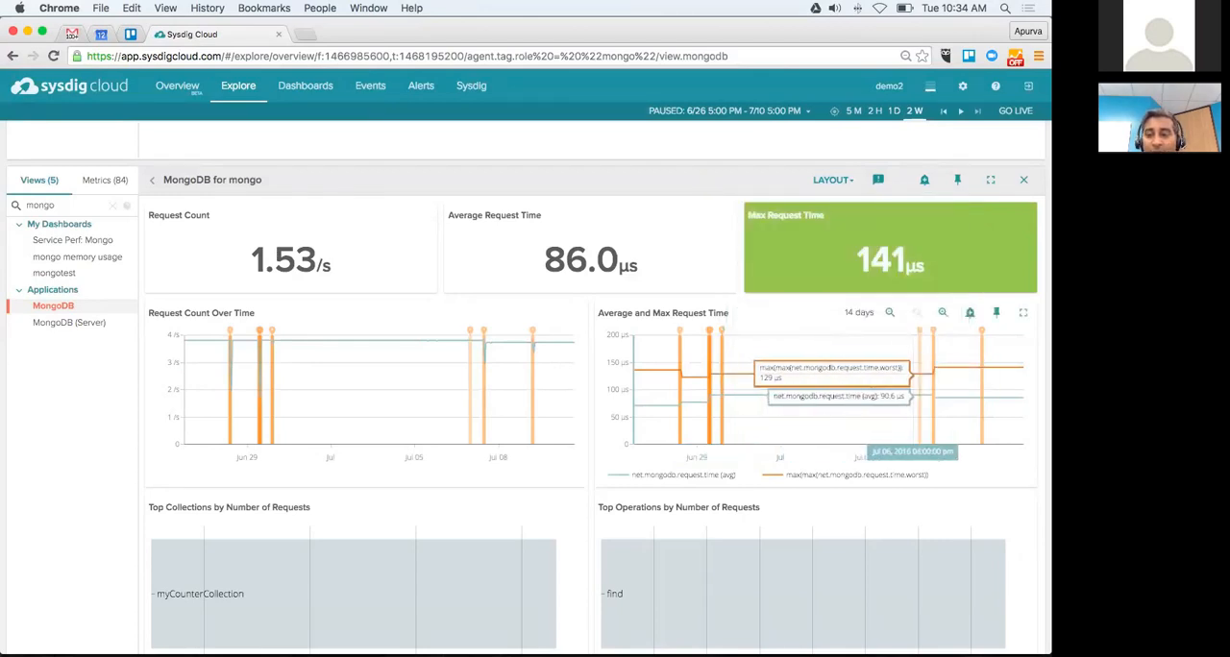
mouse_move(918, 331)
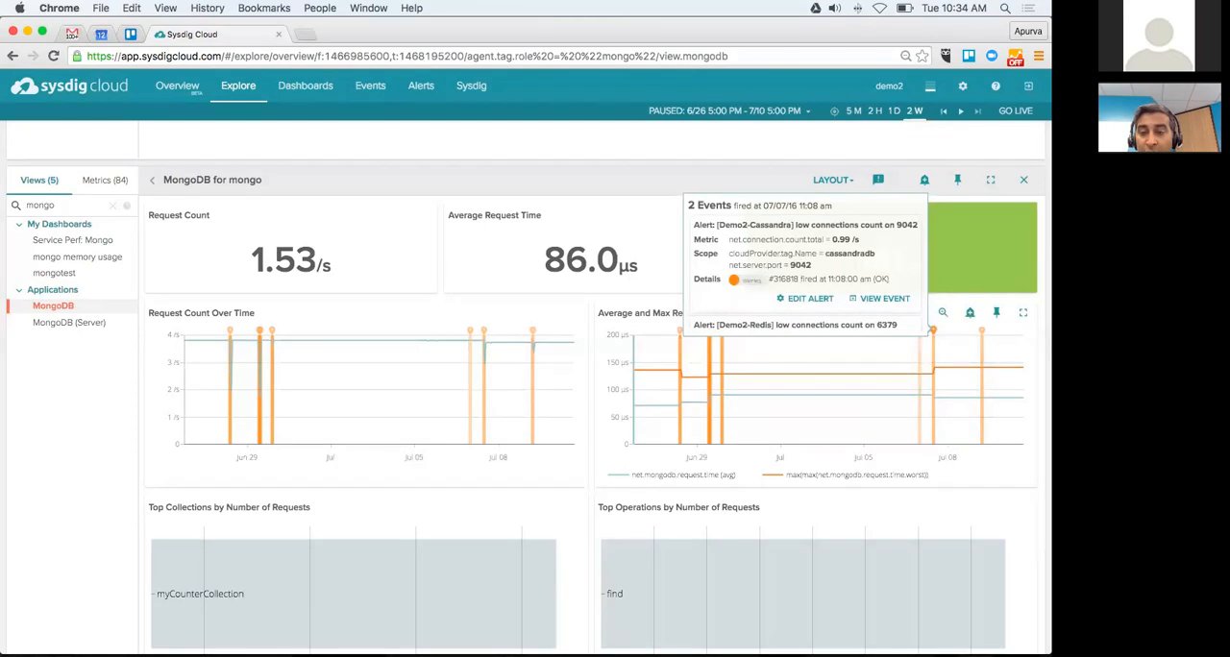
click(878, 181)
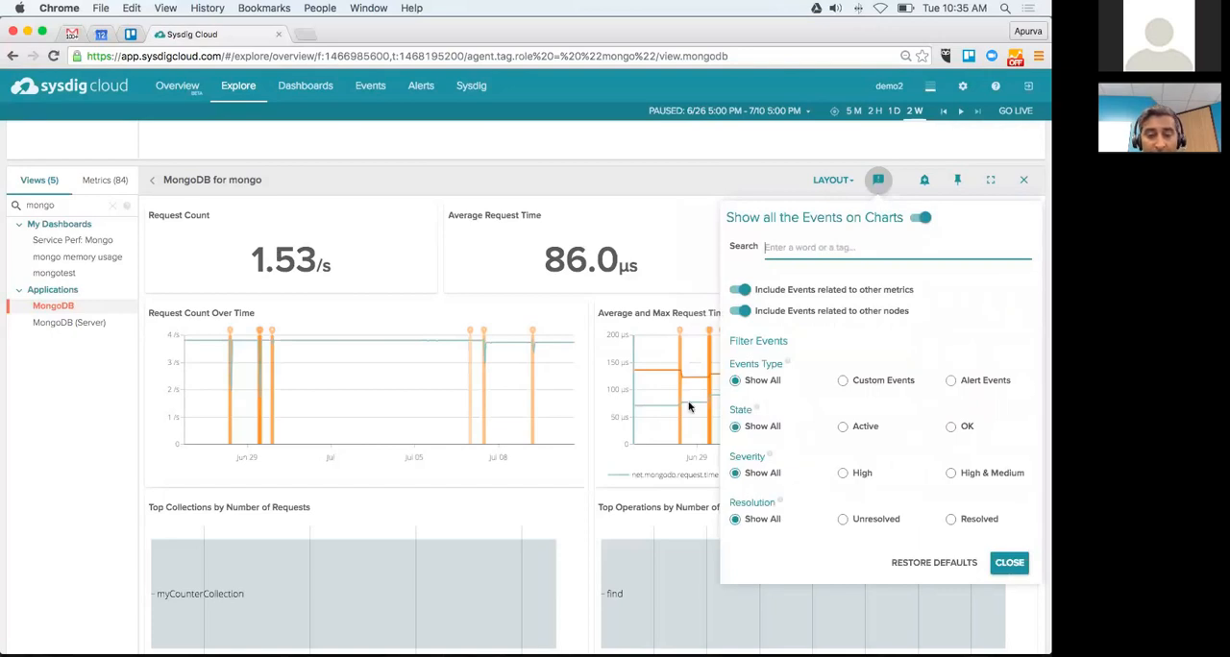
click(877, 179)
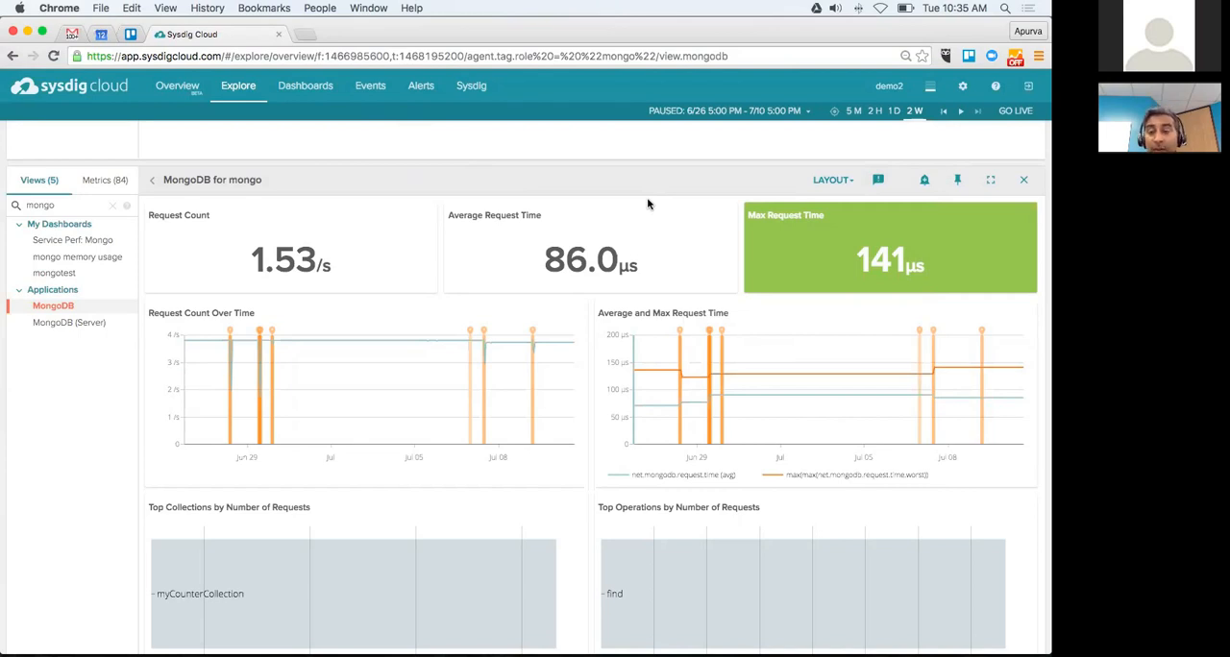
Step: Look at the dashboard pinning options for the Request Count Over Time chart and the collection and operation charts further down
click(546, 313)
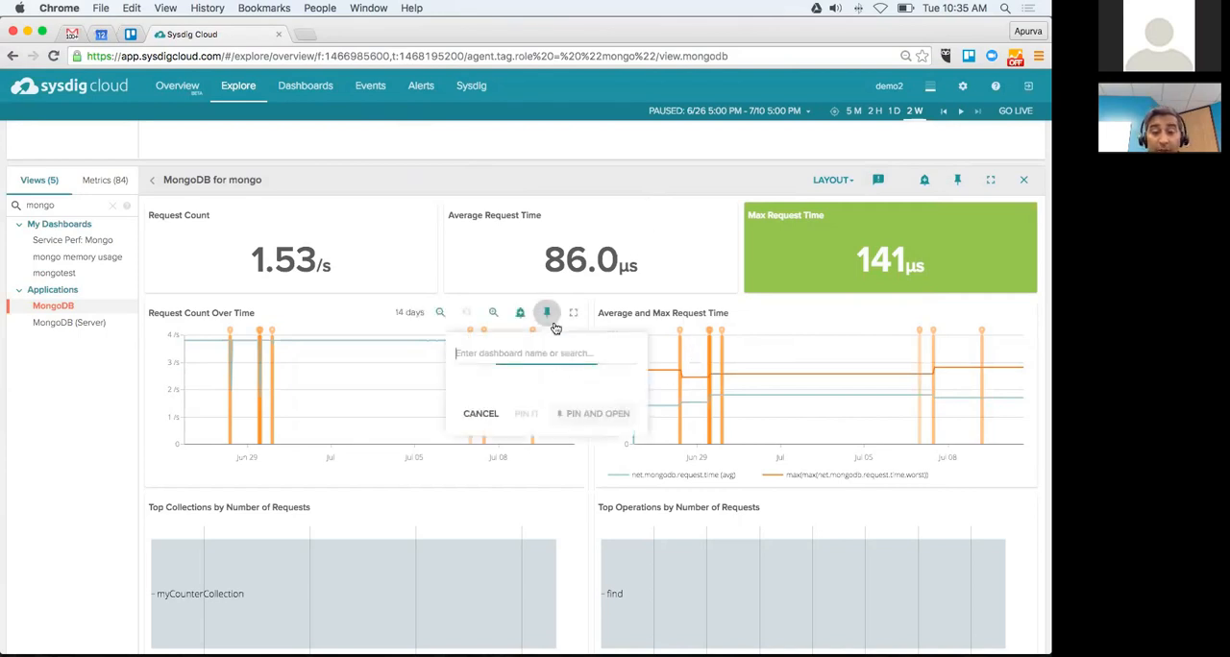
click(584, 490)
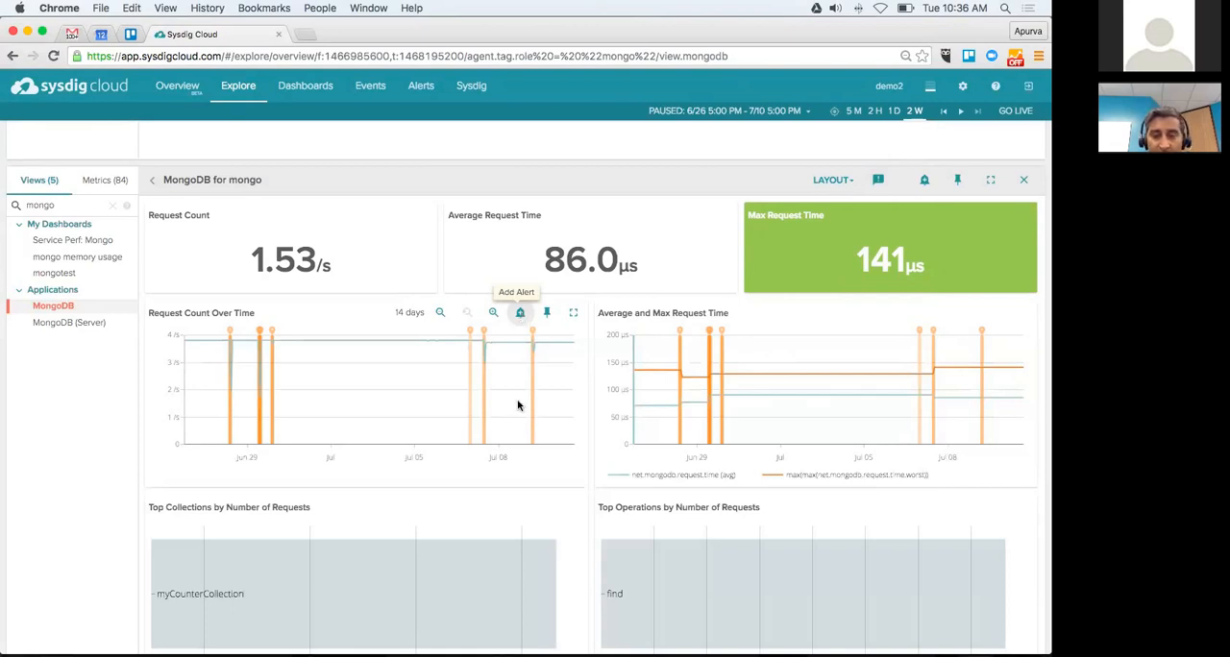
scroll(520, 507, down, 3)
scroll(519, 343, down, 5)
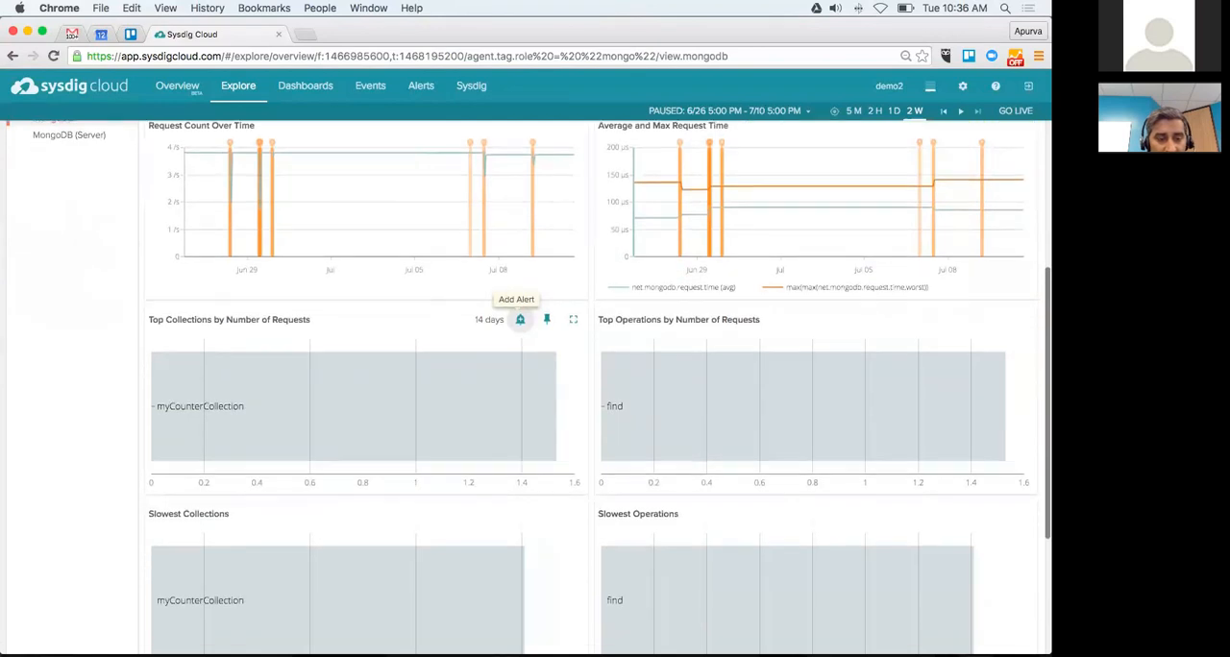
scroll(526, 497, up, 10)
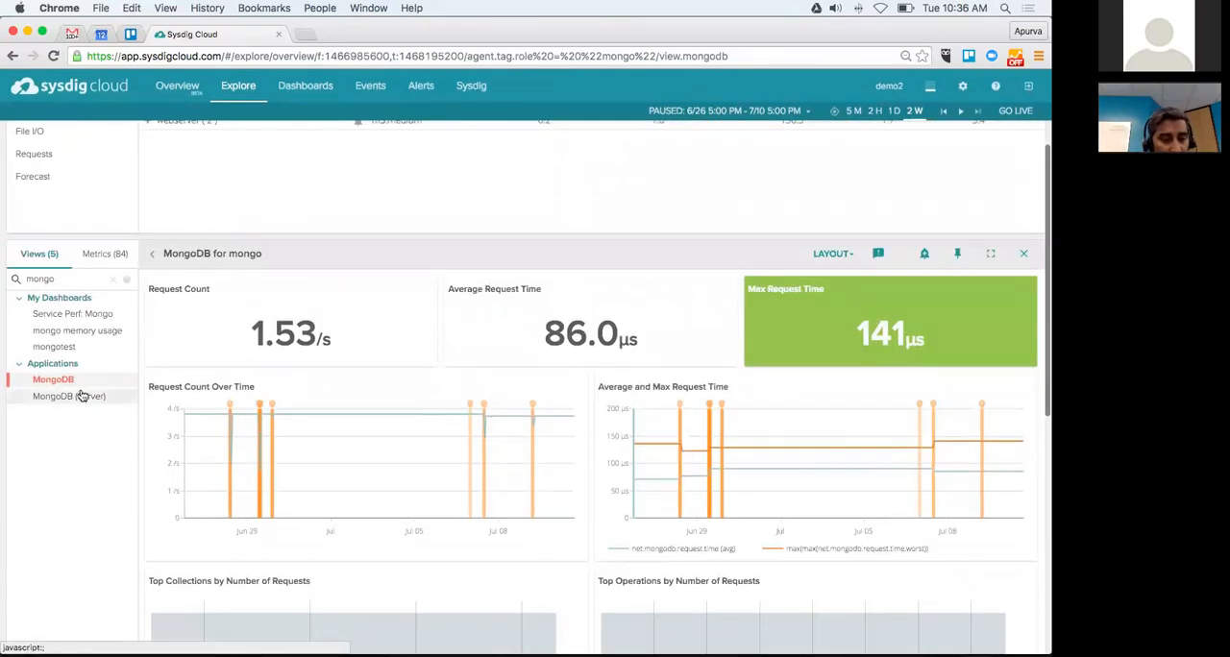
Step: Show the MongoDB (Server) view for the mongo group and look over its operations and memory usage charts
click(83, 396)
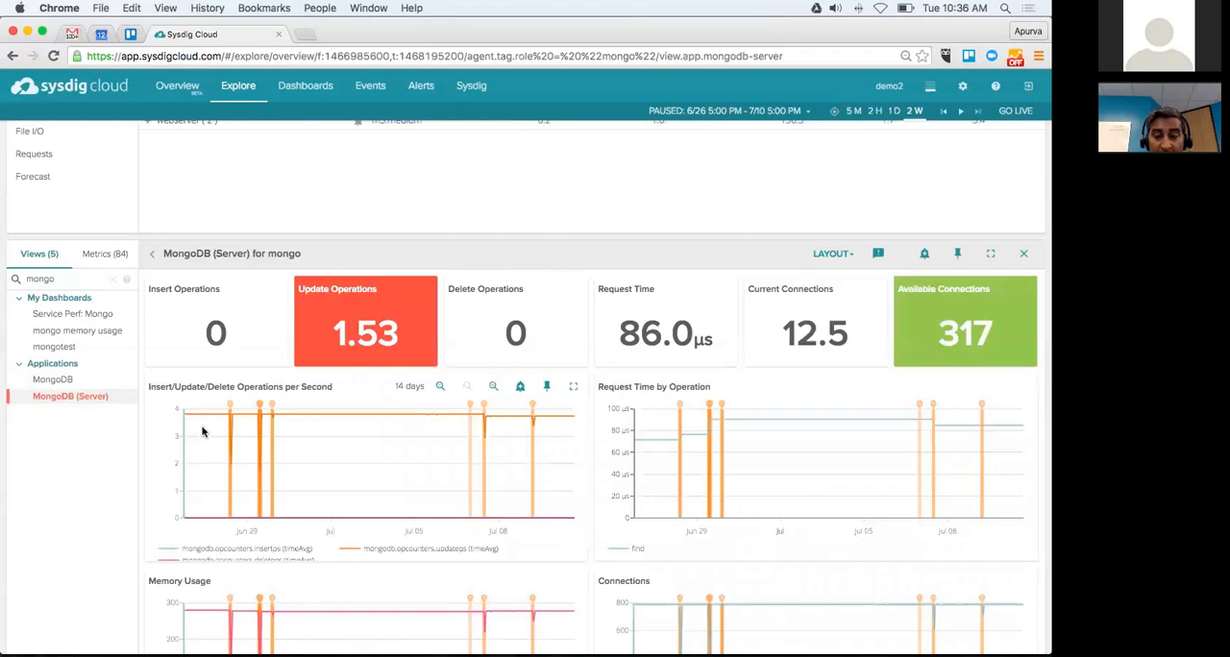
mouse_move(336, 489)
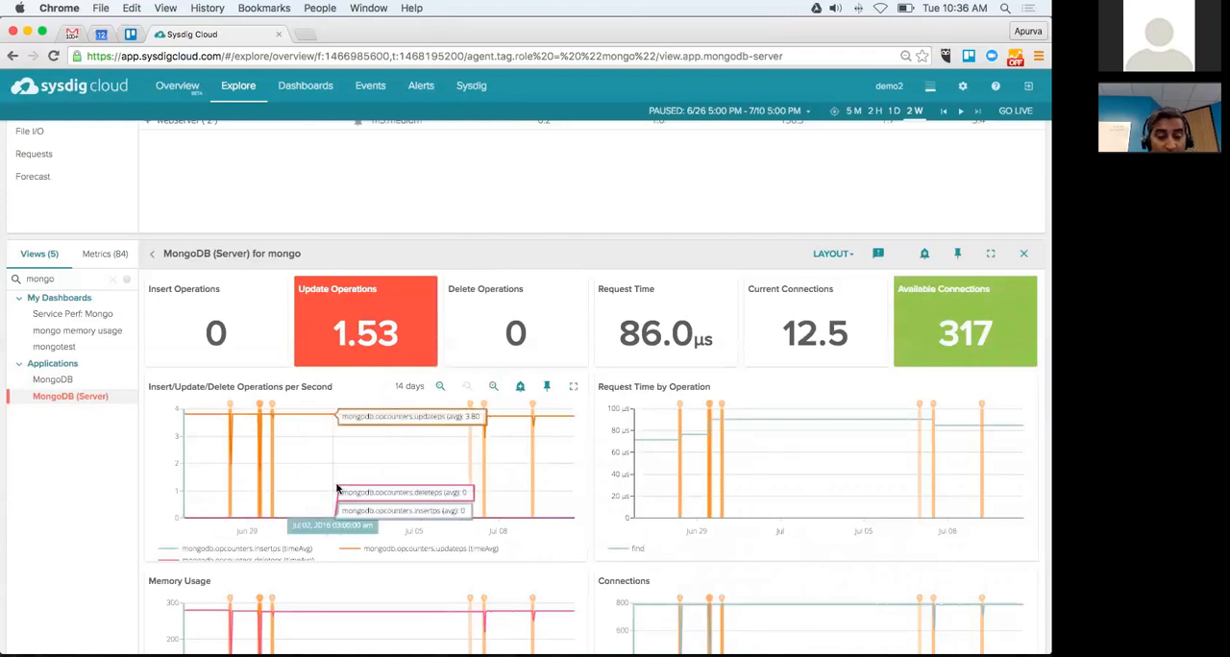
scroll(346, 576, down, 2)
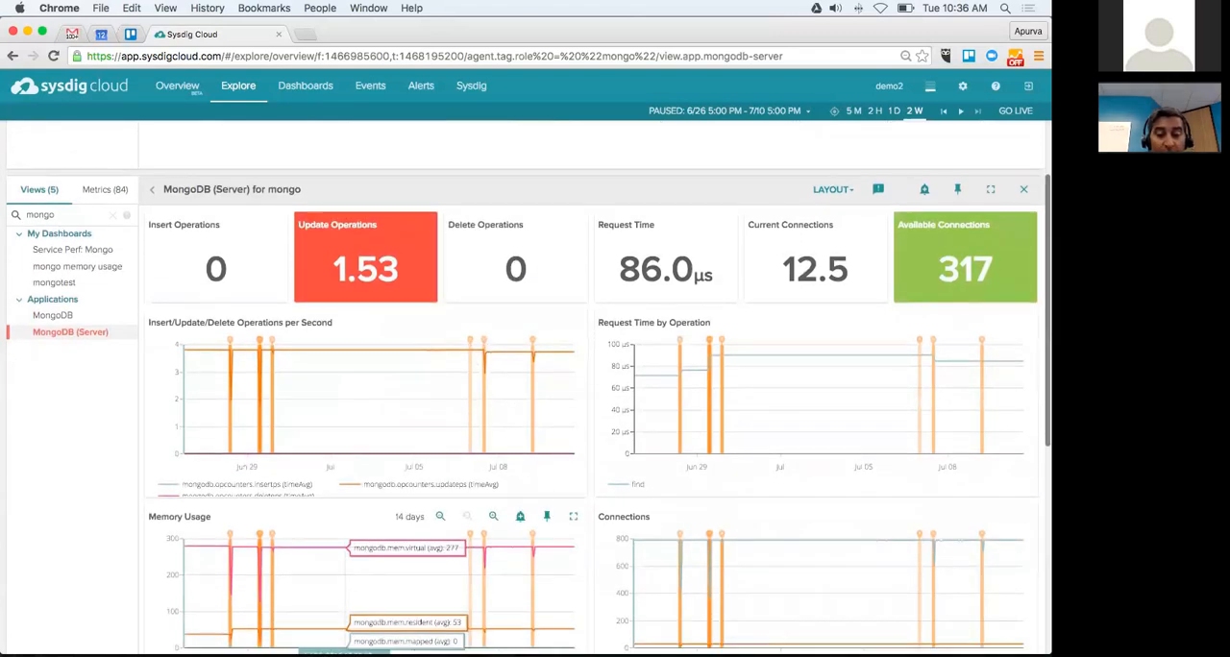
scroll(346, 577, down, 1)
scroll(346, 577, down, 1)
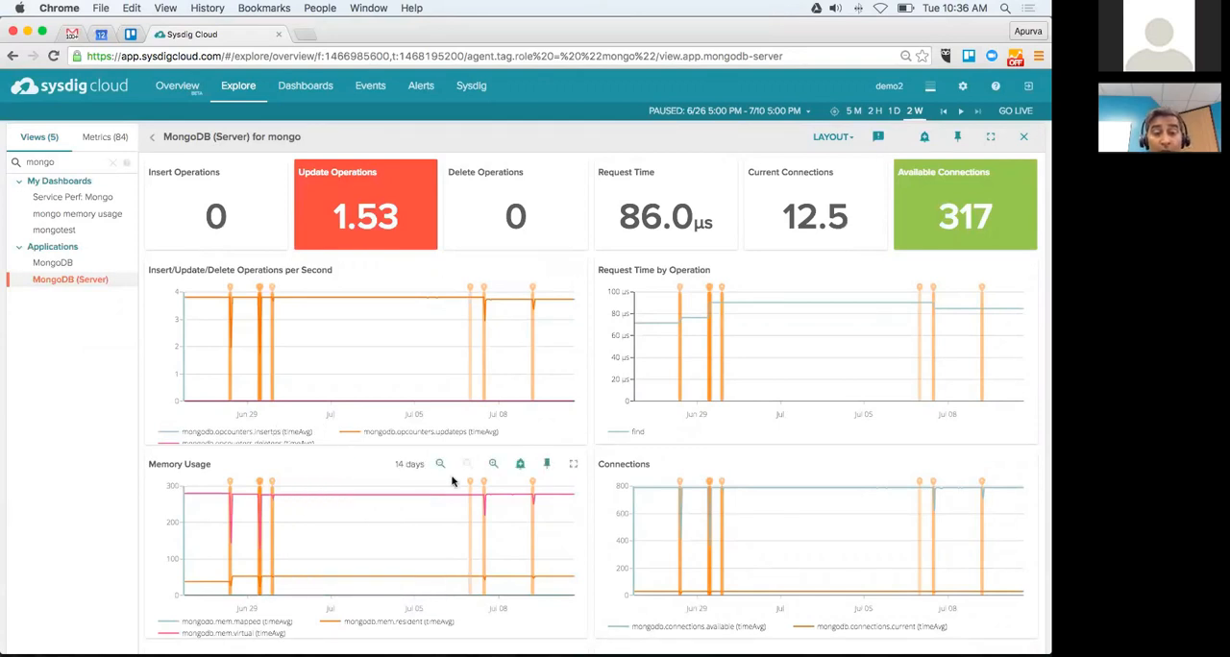
mouse_move(471, 480)
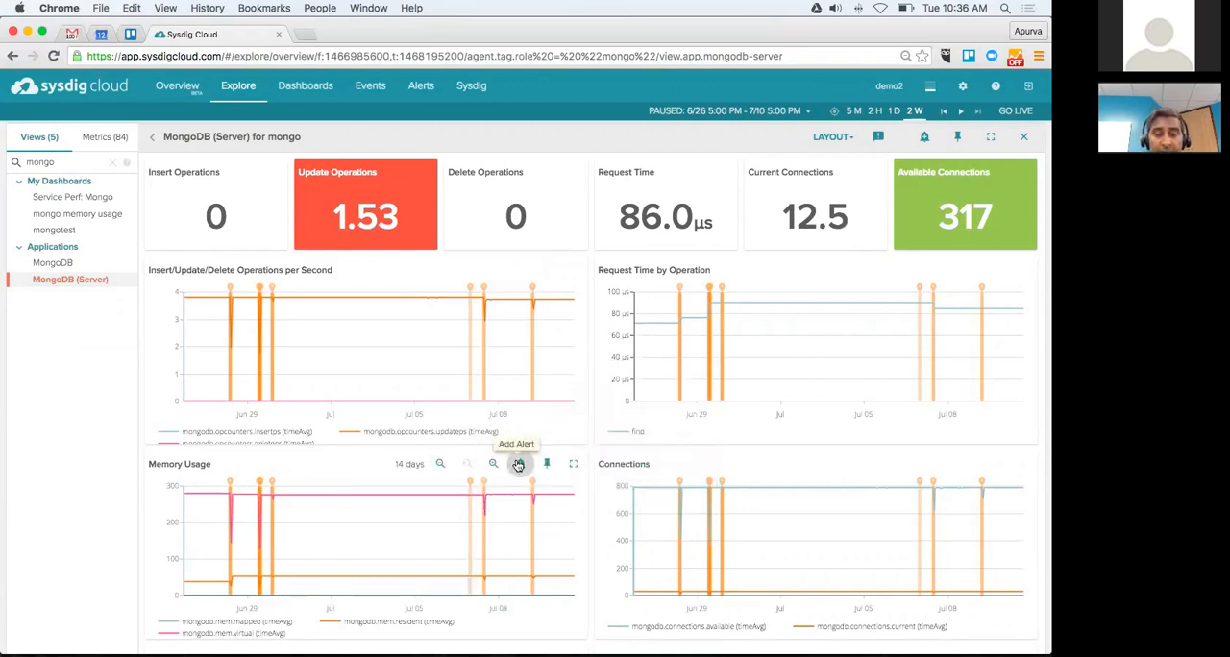
Step: Start a new alert from the Memory Usage chart with its scope set to agent.tag.role is mongo
click(517, 465)
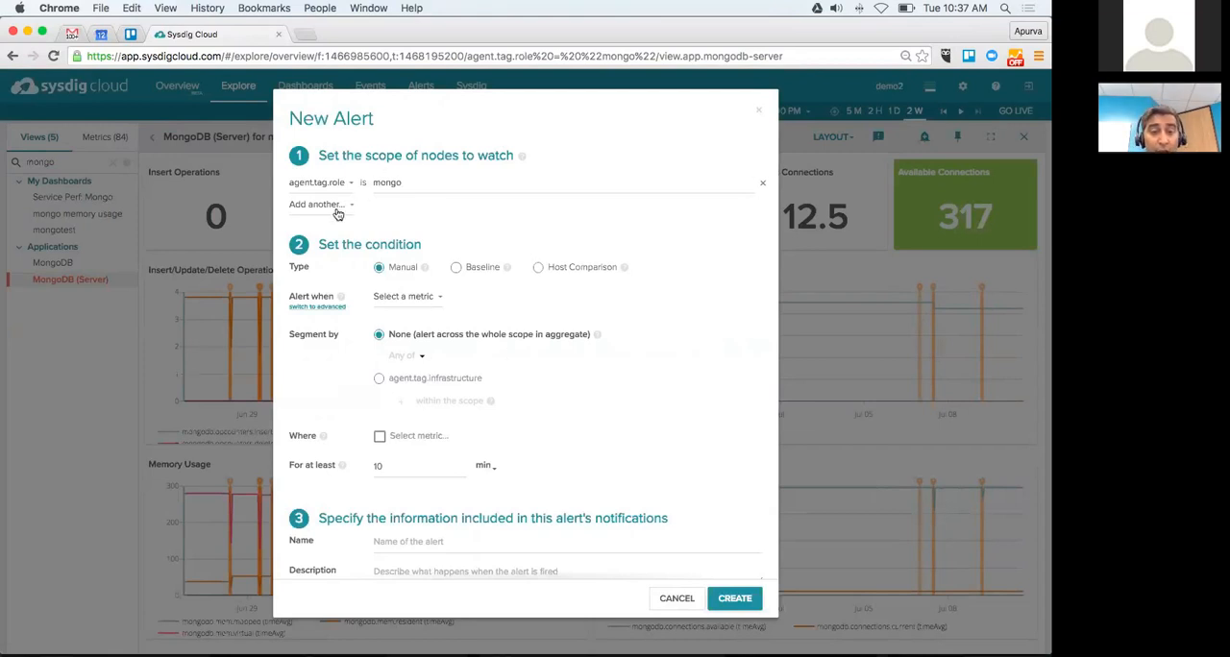
click(407, 184)
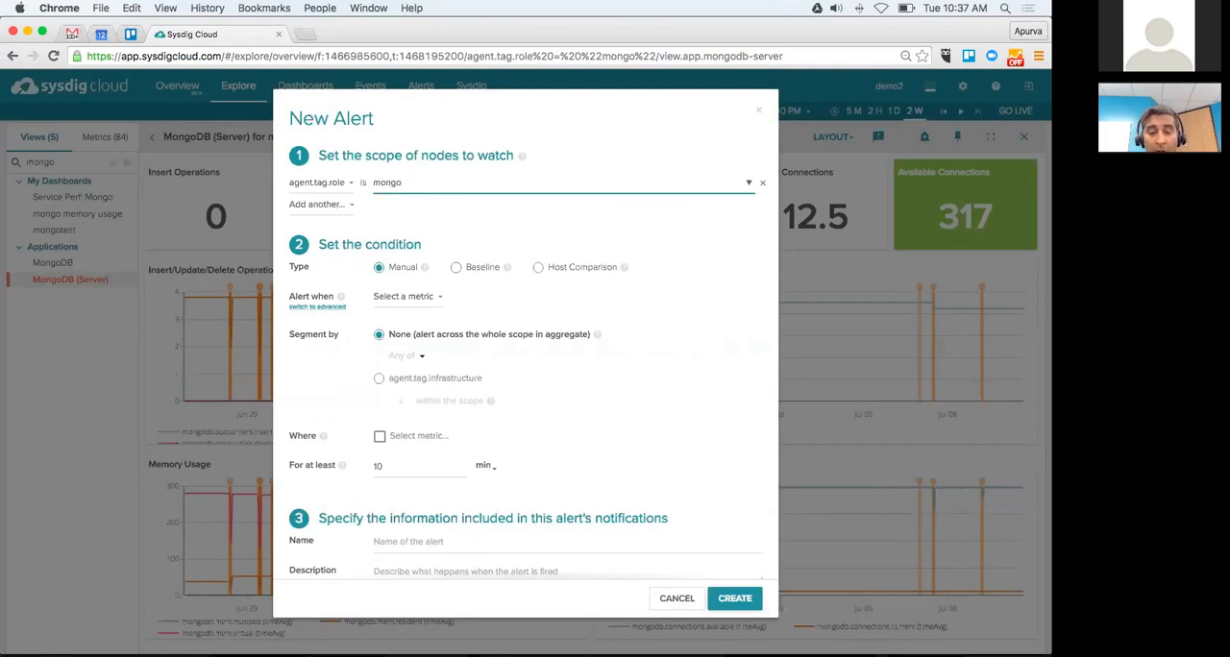
key(BackSpace)
key(BackSpace)
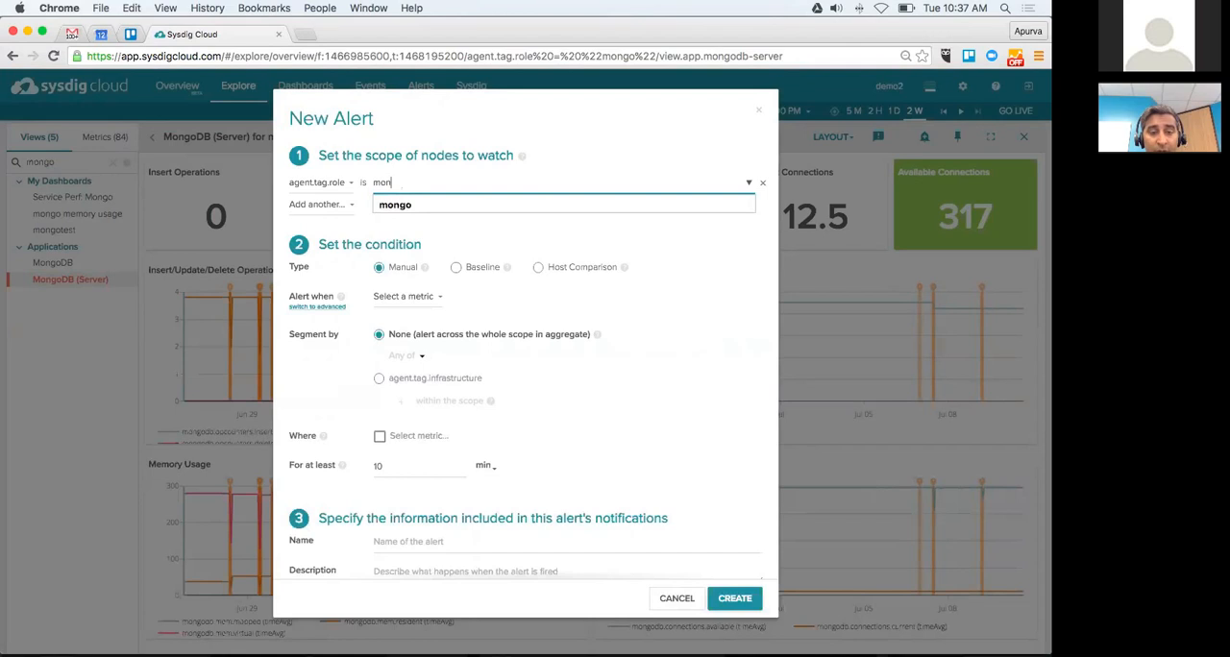
key(BackSpace)
click(401, 209)
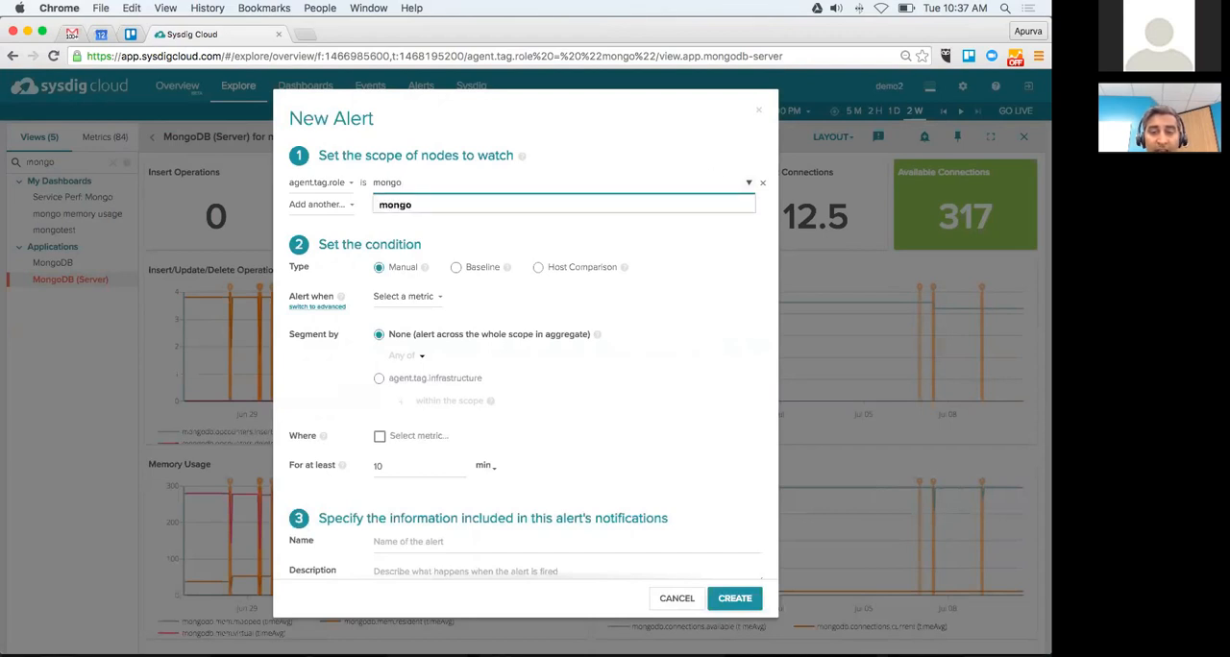
click(561, 242)
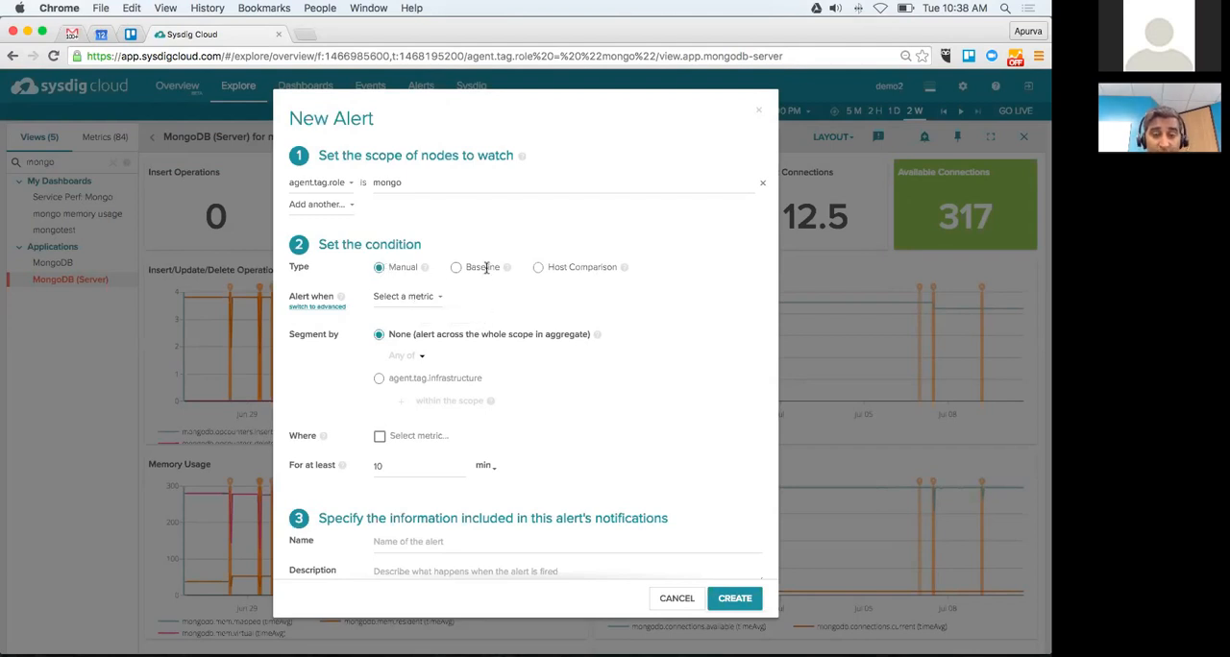
Step: View the Baseline alert type, return to Manual, and choose memory.limit.used.percent as the alert metric
click(456, 268)
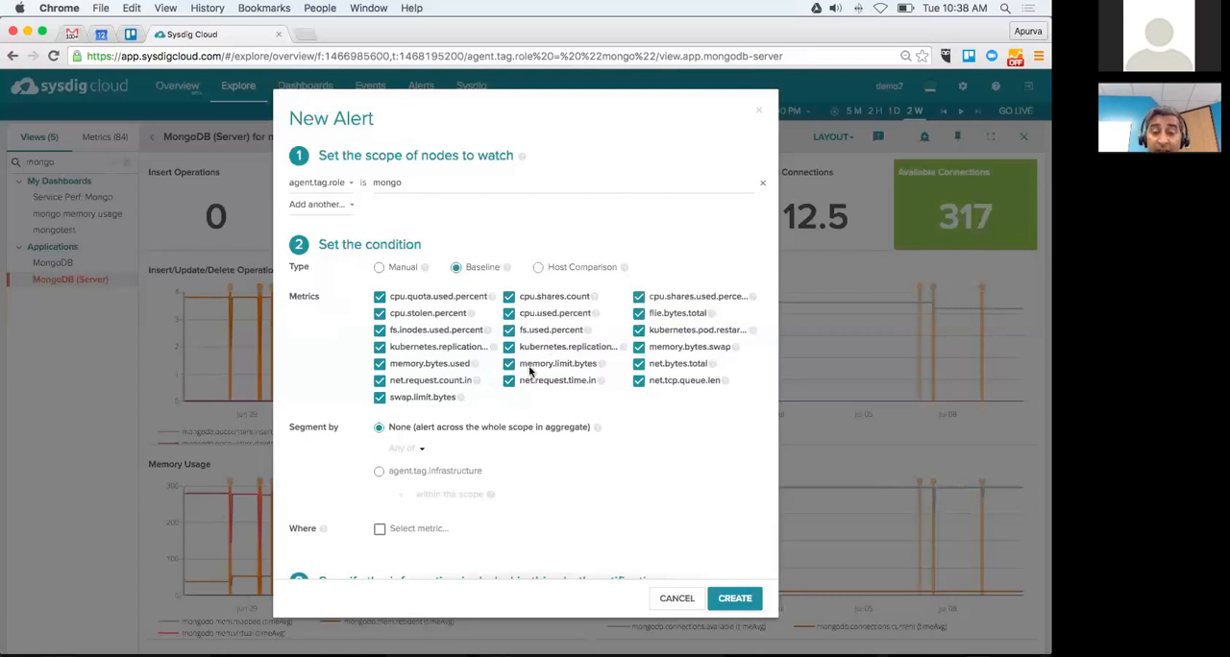
click(378, 268)
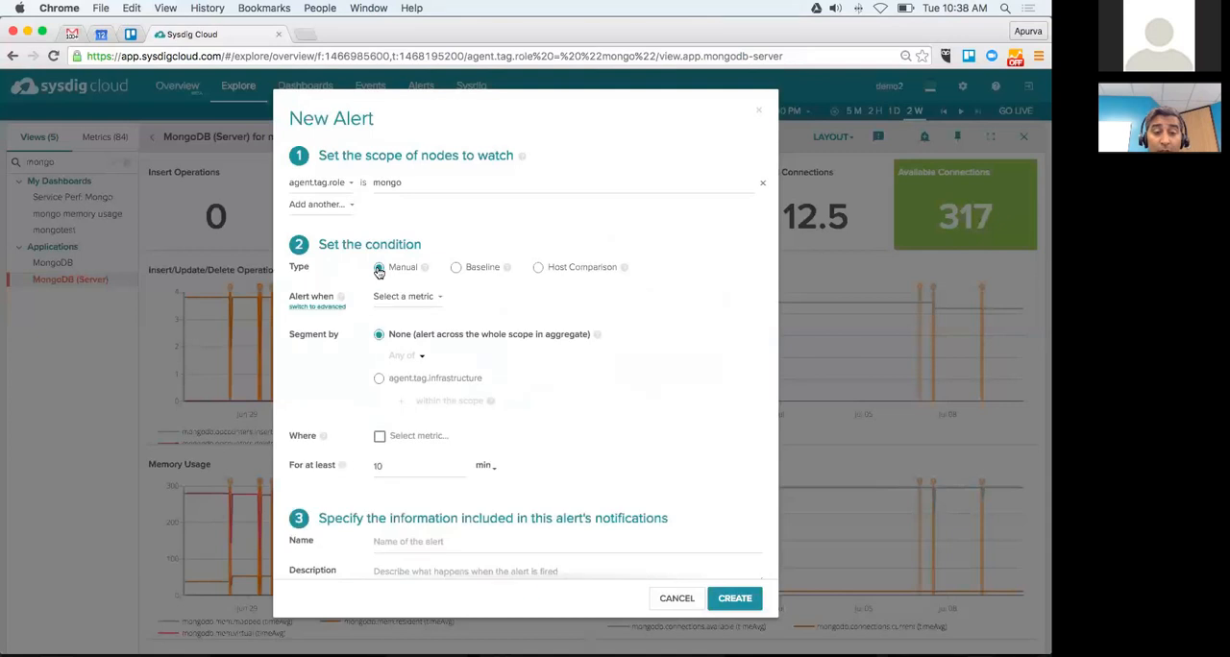
click(412, 300)
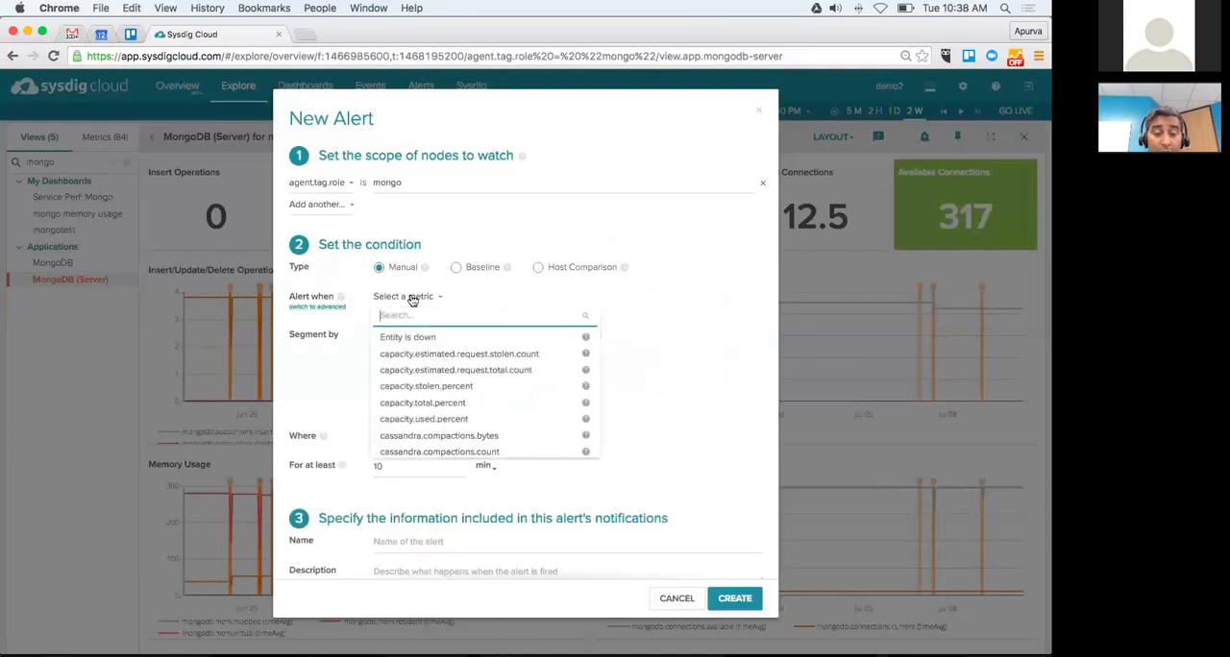
text(mem)
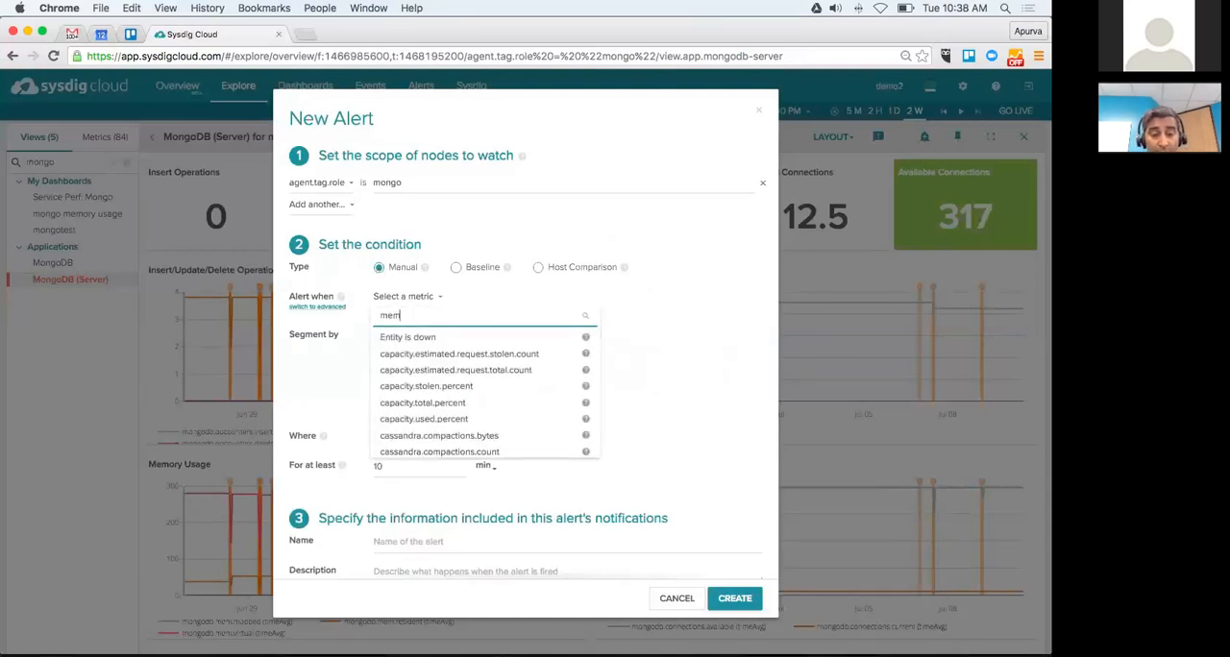
text(ory)
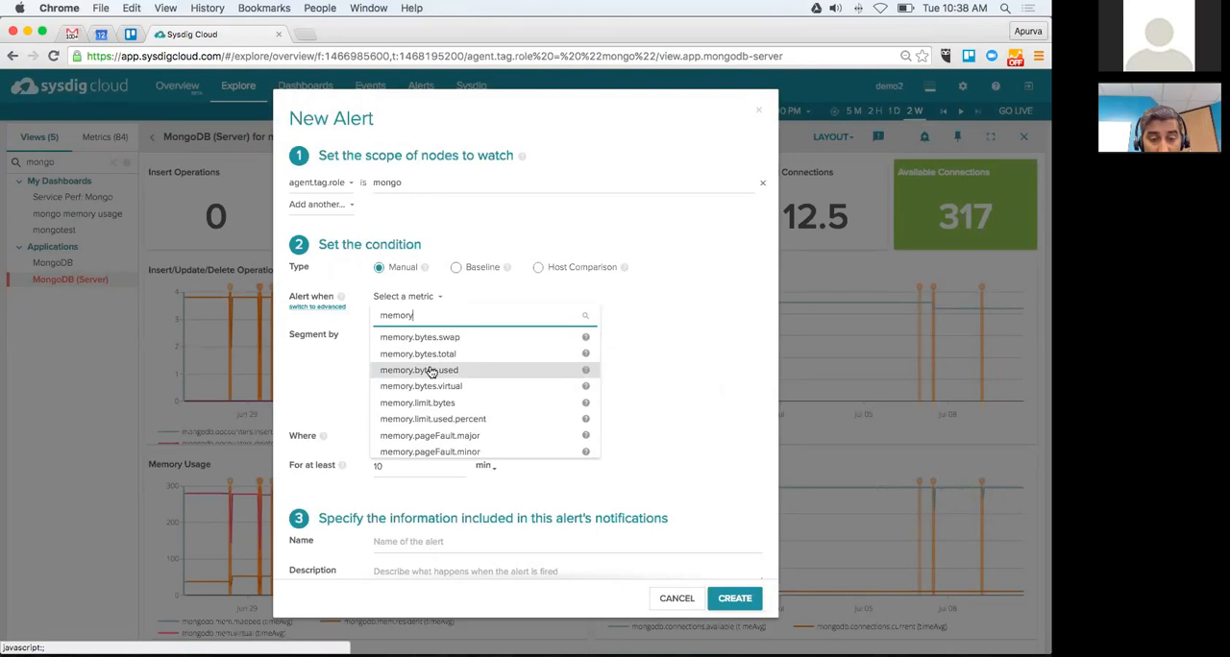
click(426, 420)
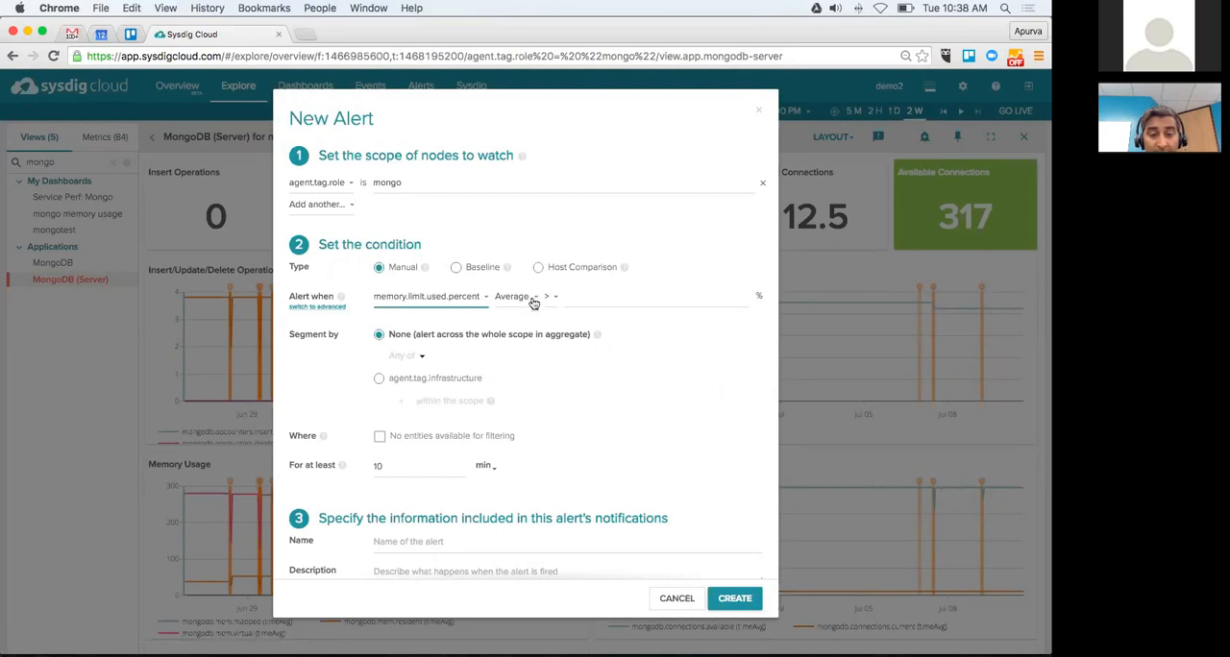
Step: Set the alert's time and group aggregation to Maximum and its threshold to greater than 90%
click(533, 300)
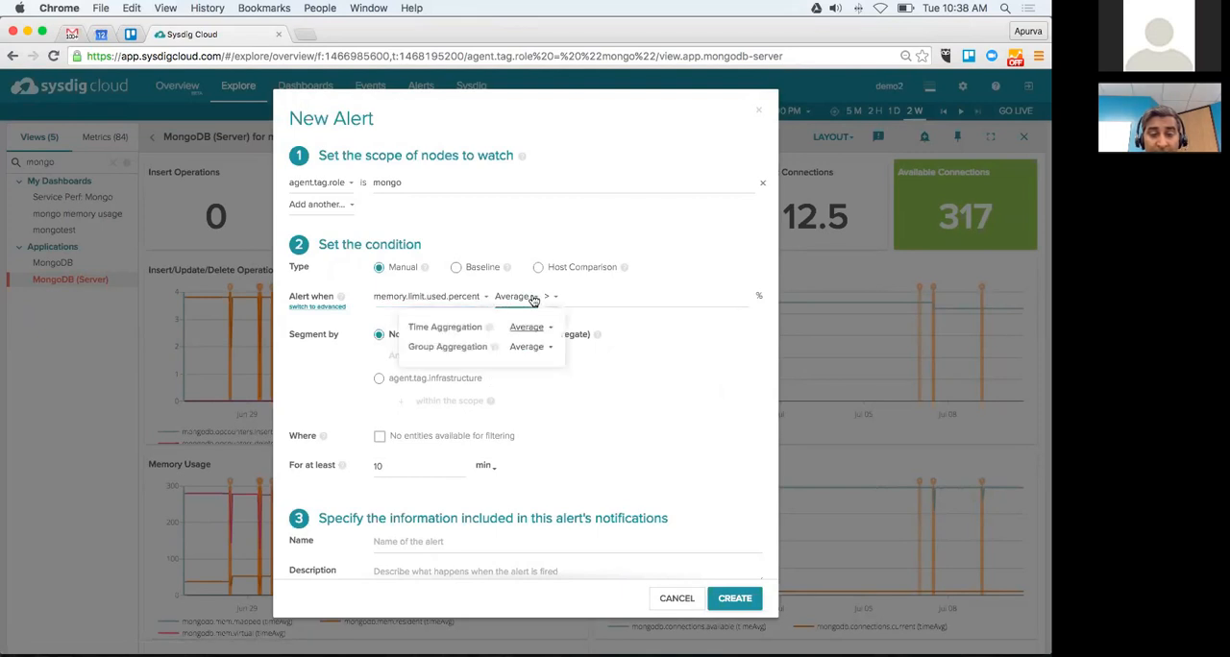
click(548, 328)
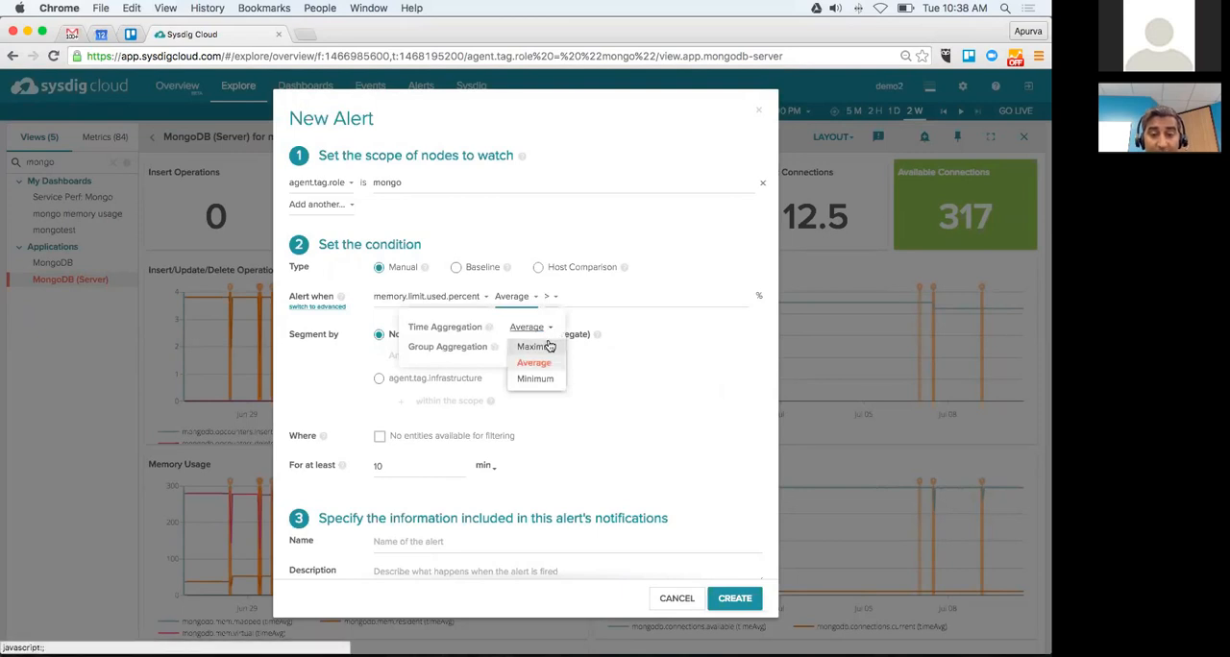
click(549, 346)
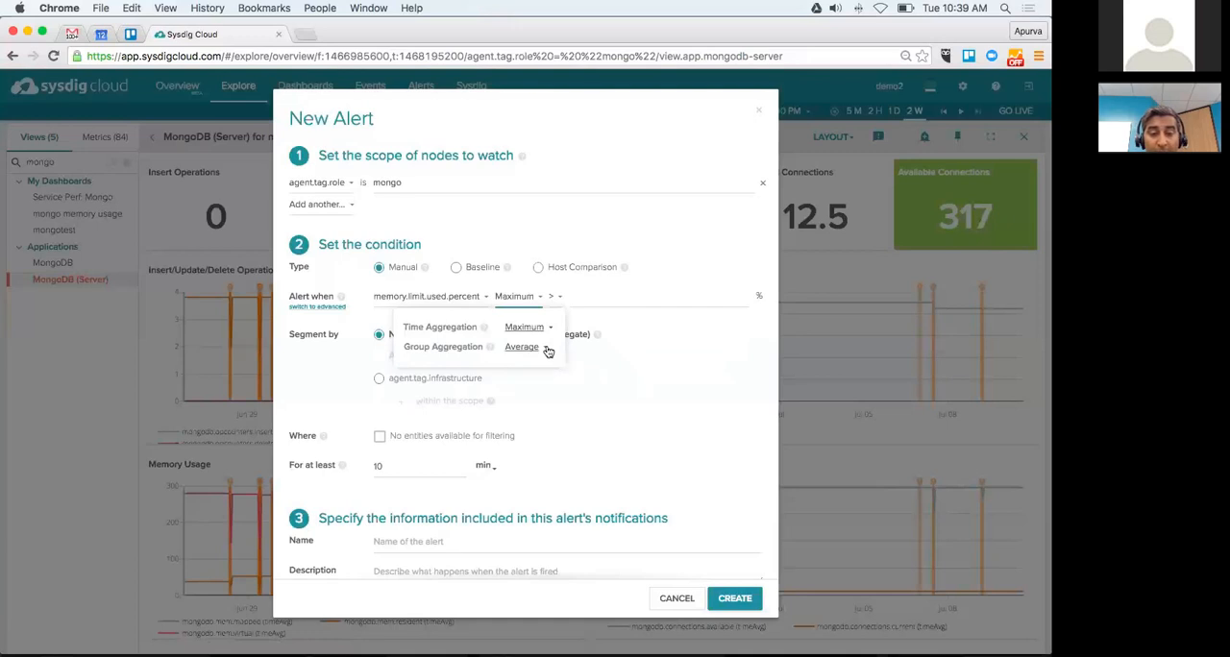
click(545, 349)
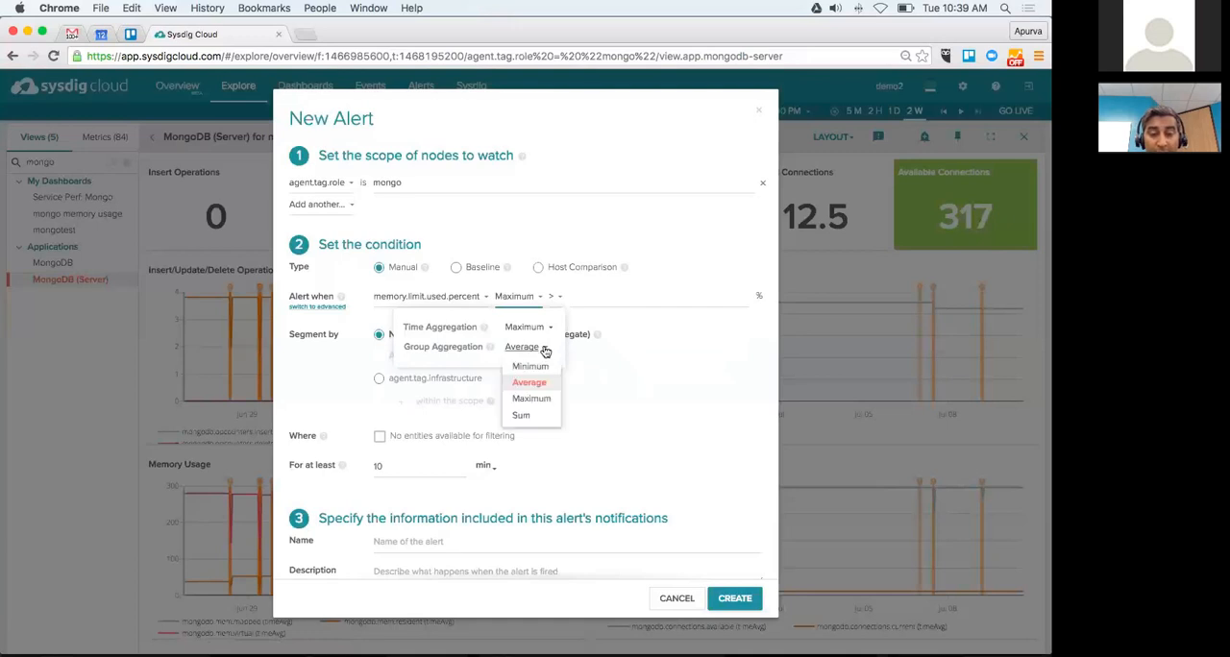
click(532, 400)
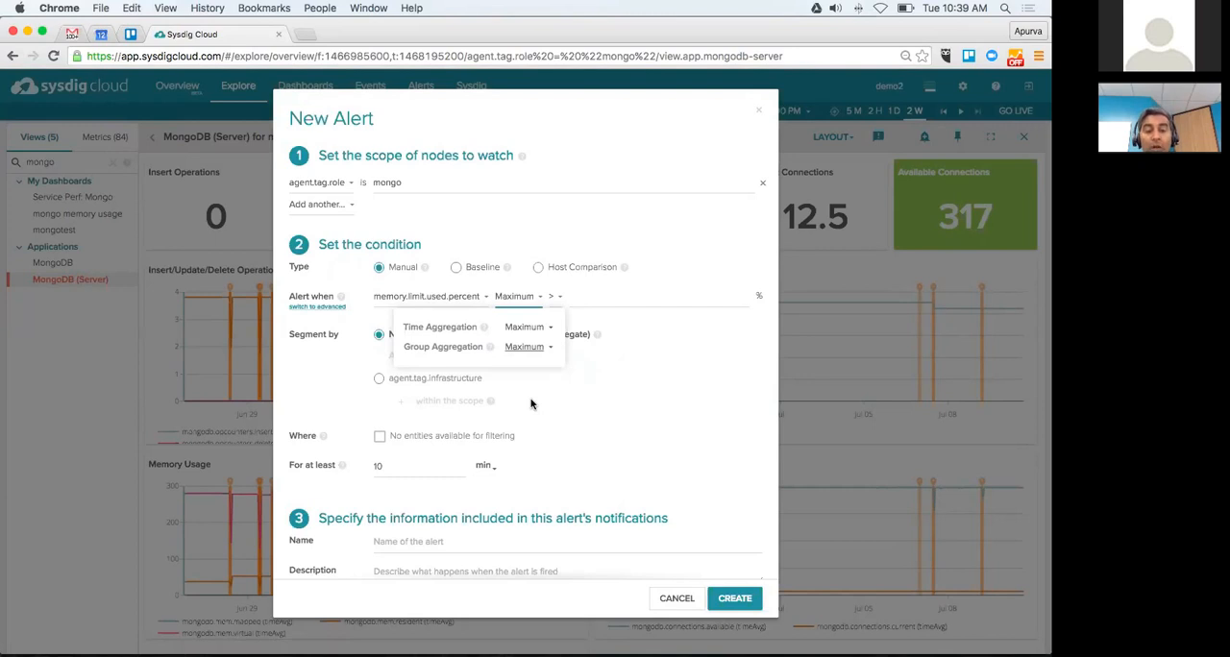
click(610, 296)
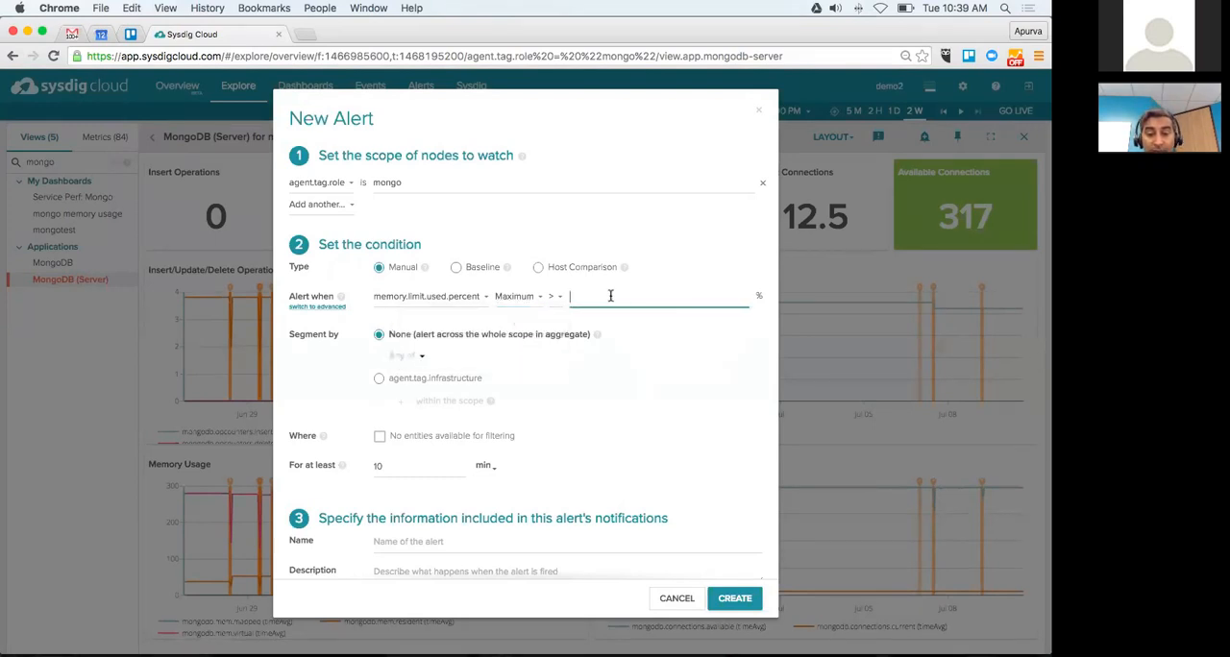
text(90)
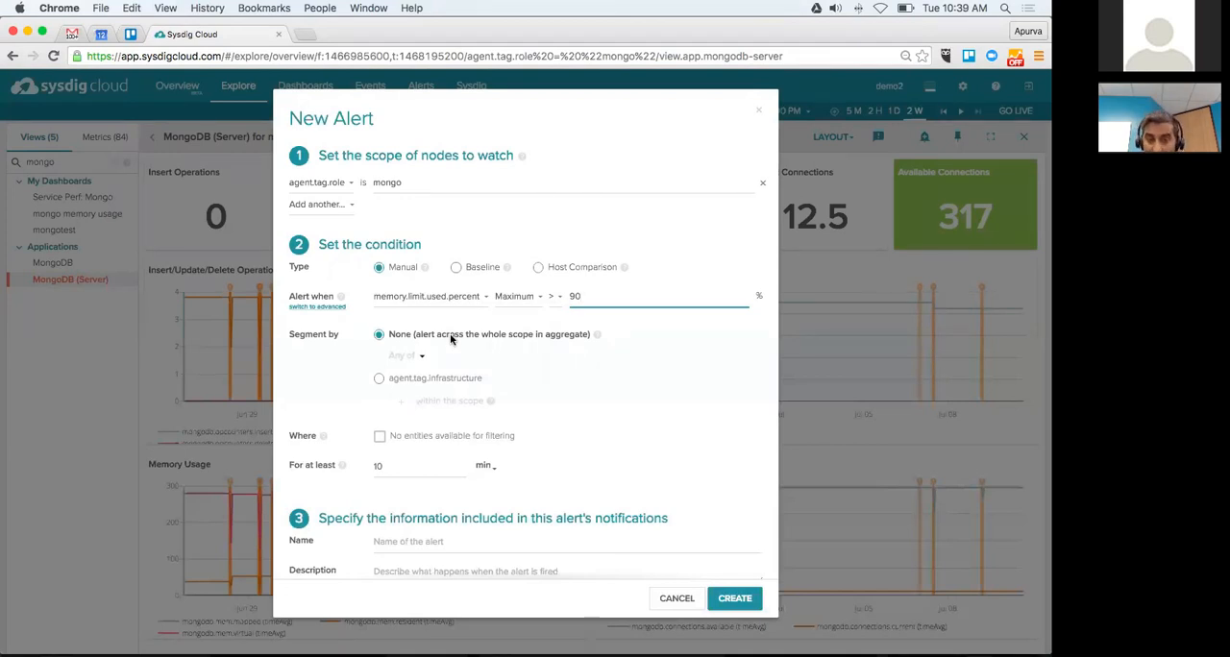
Step: Segment the alert by tag.aws:autoscaling:groupName within the scope
click(378, 380)
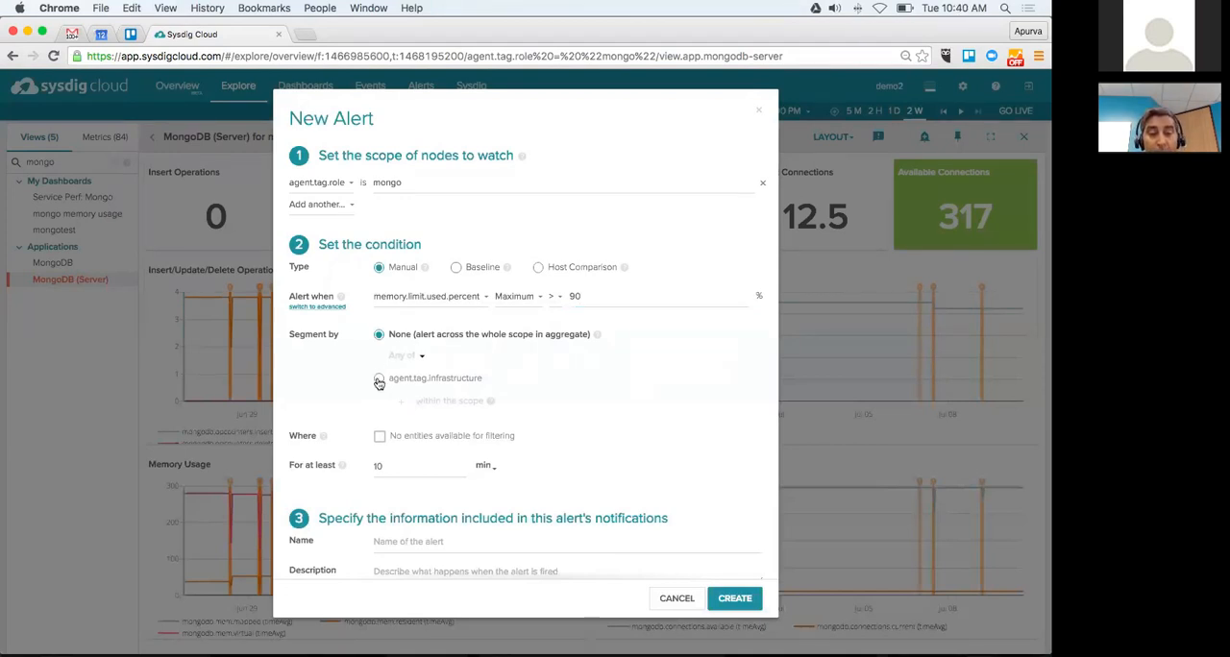
click(487, 380)
text(cloud)
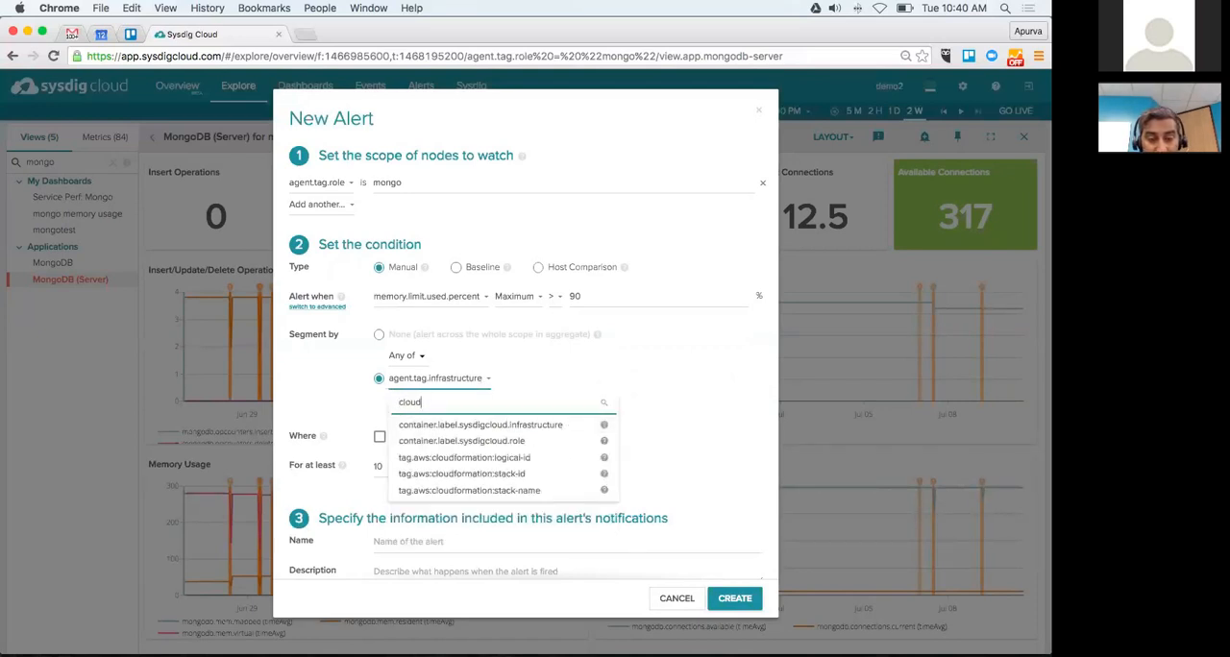
key(BackSpace)
key(BackSpace)
key(BackSpace)
key(BackSpace)
key(BackSpace)
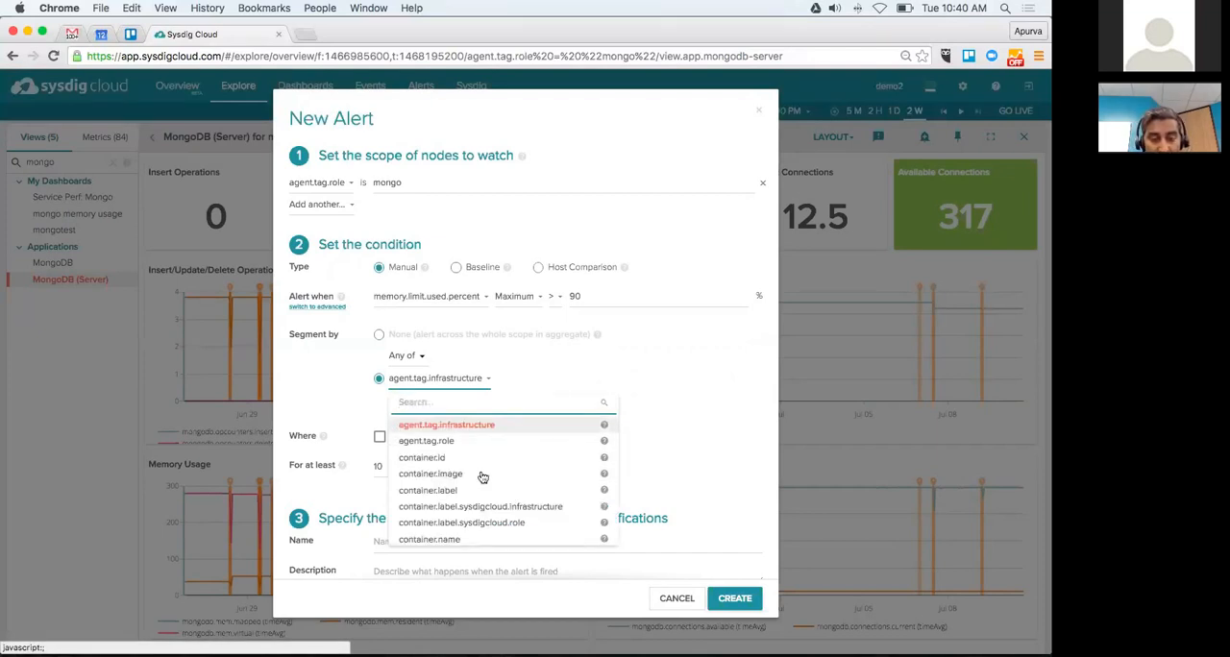
scroll(480, 506, down, 3)
scroll(480, 510, down, 1)
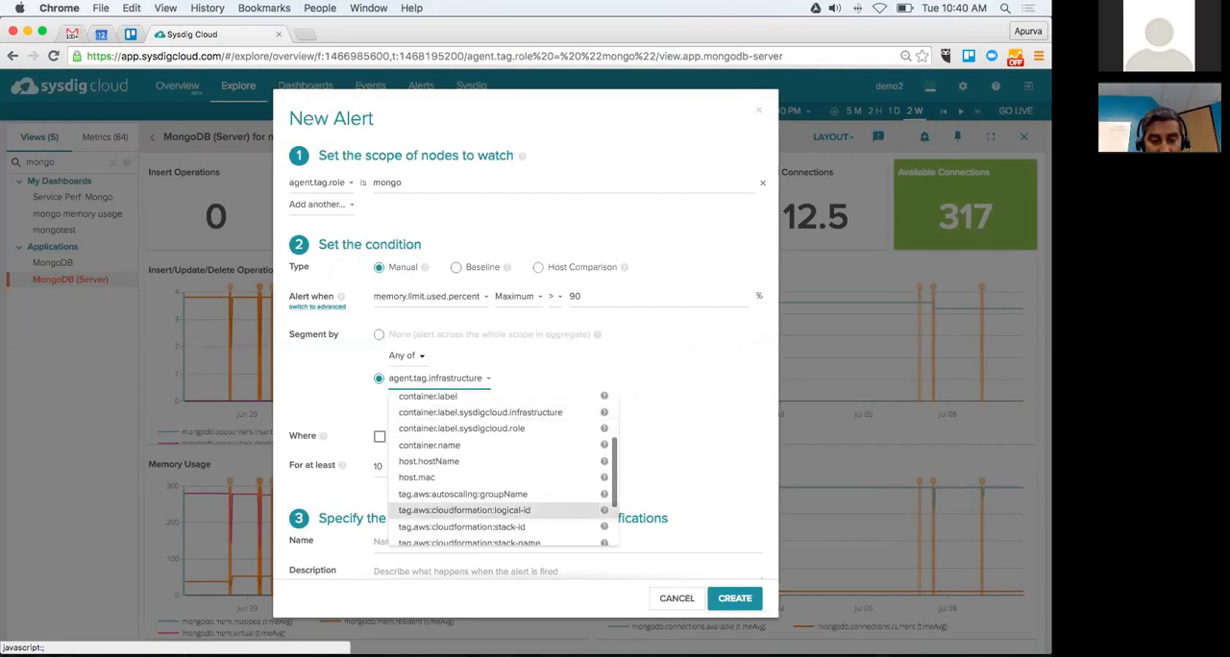
scroll(480, 506, down, 3)
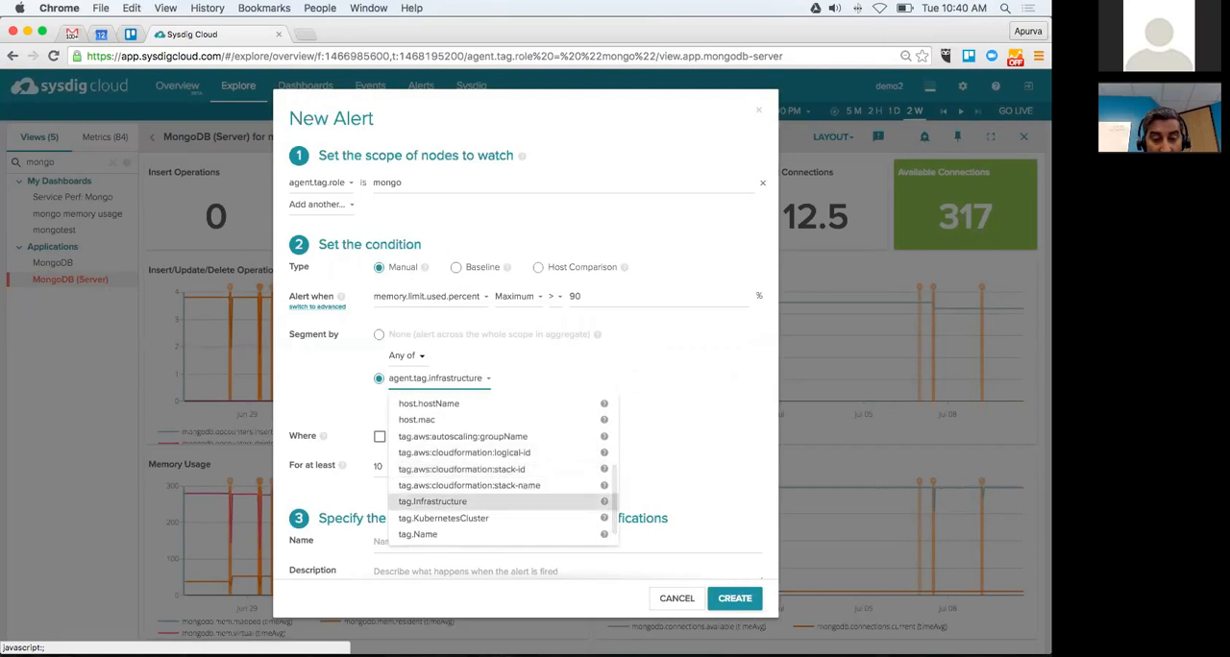
click(467, 438)
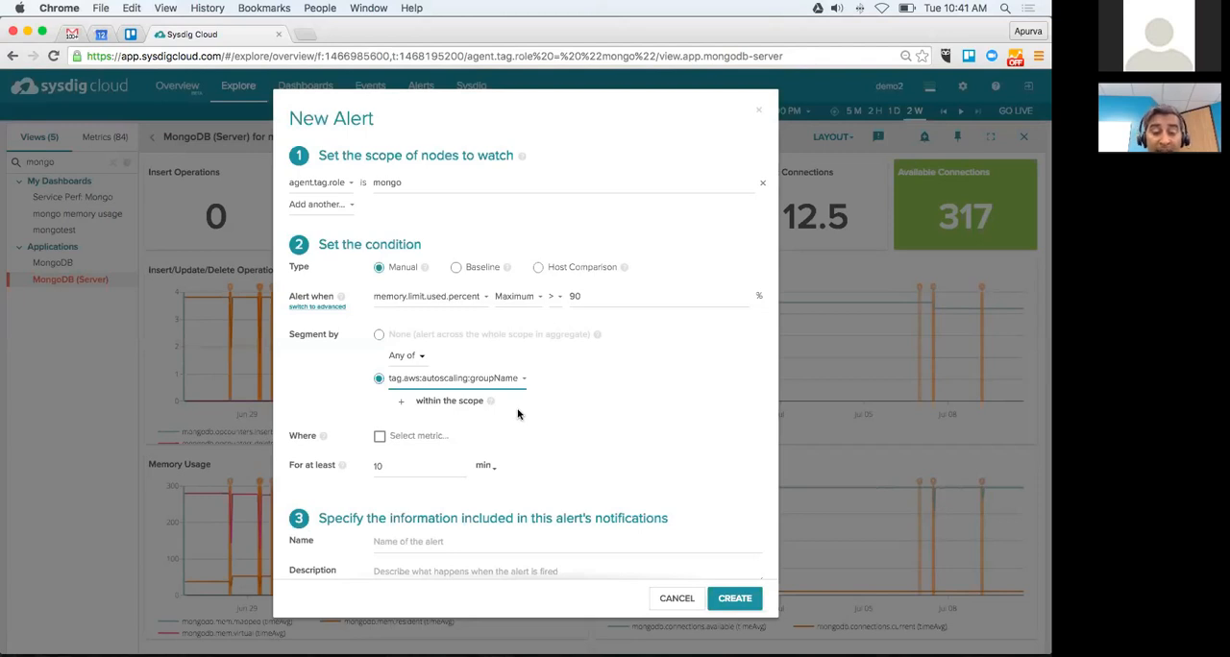
Step: Add a second segmentation entity field and enable the Where metric filter for the alert
click(401, 408)
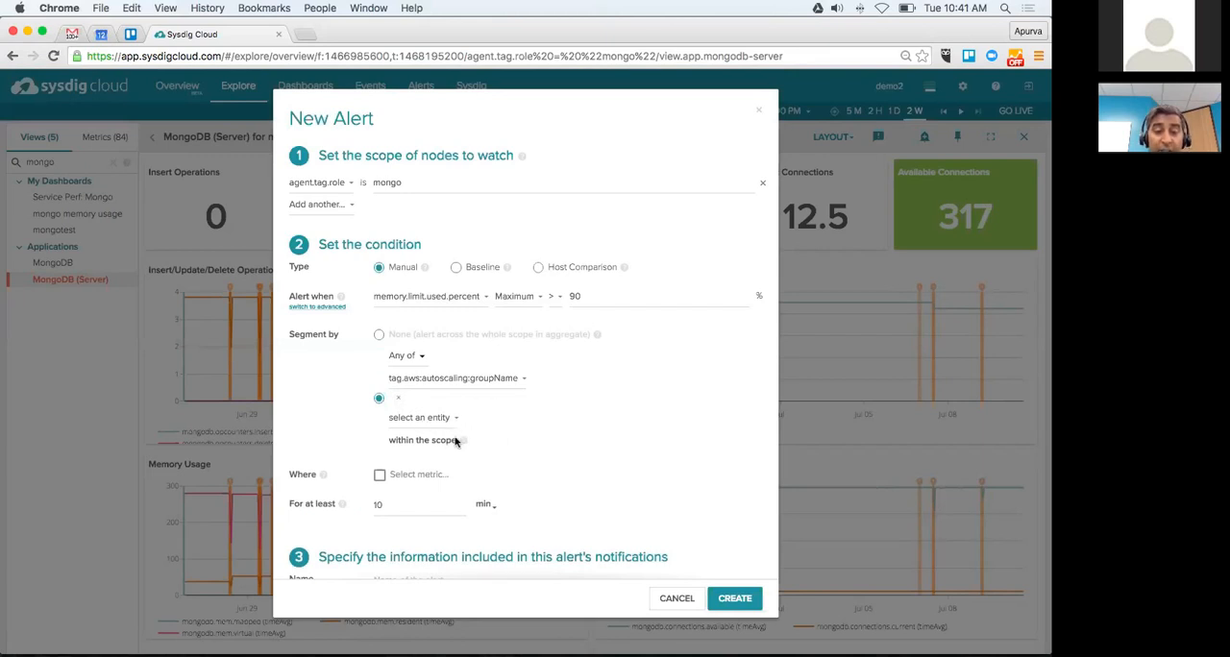
scroll(527, 476, down, 2)
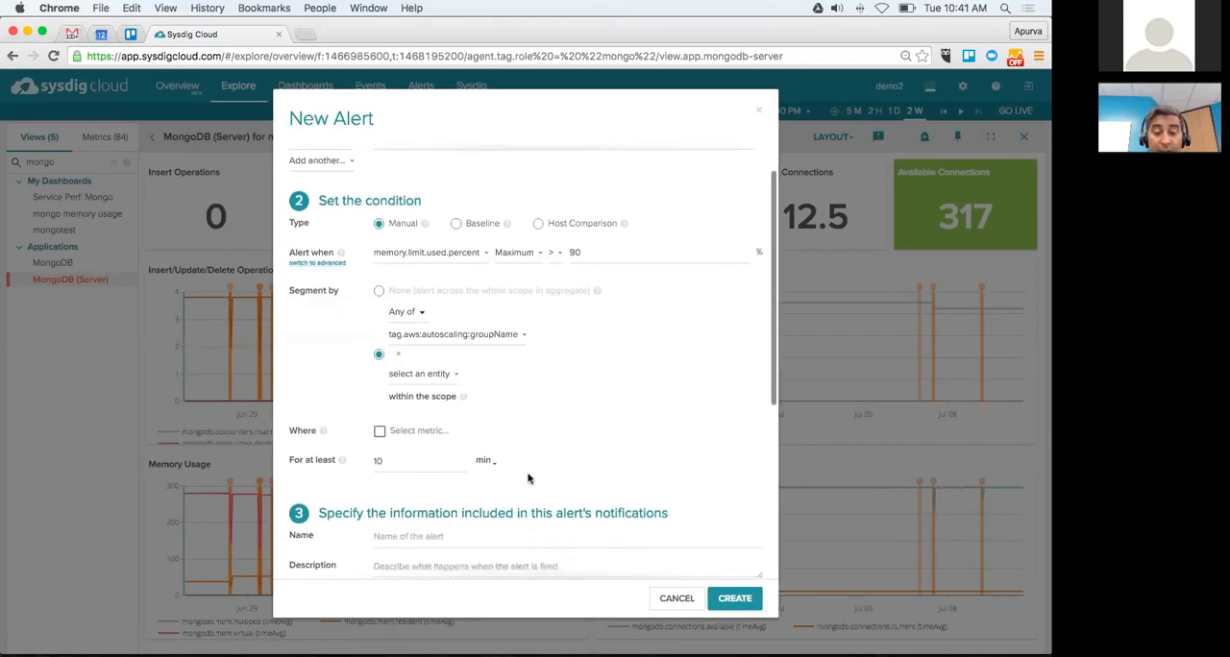
click(380, 430)
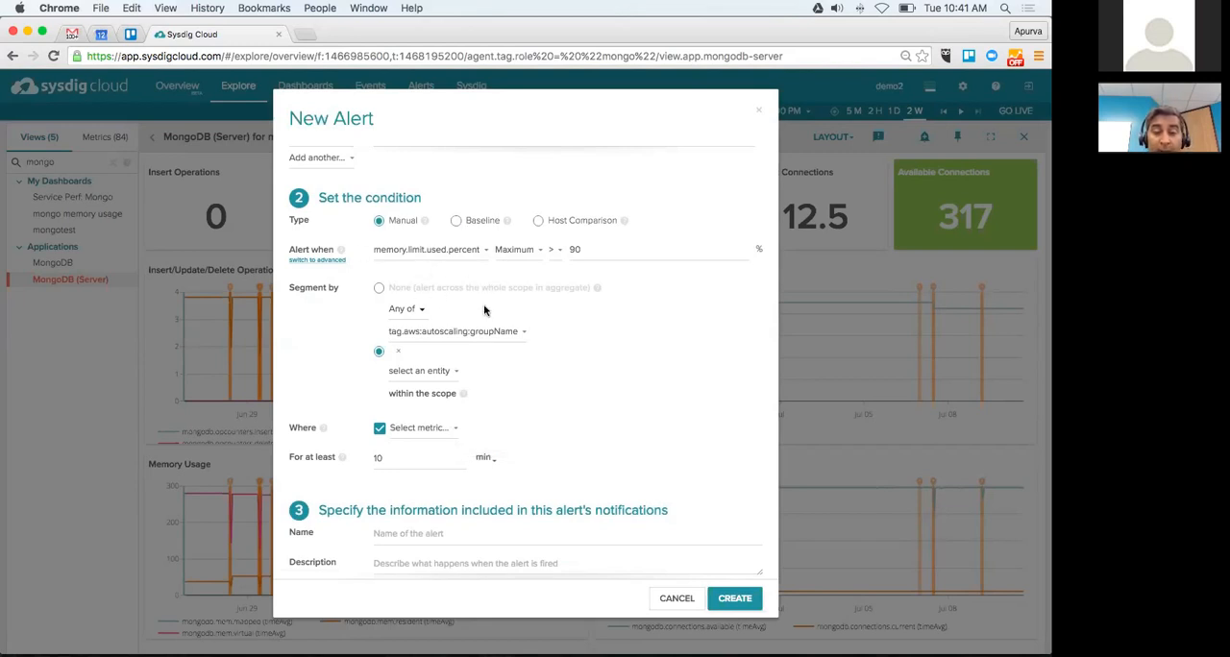
click(454, 432)
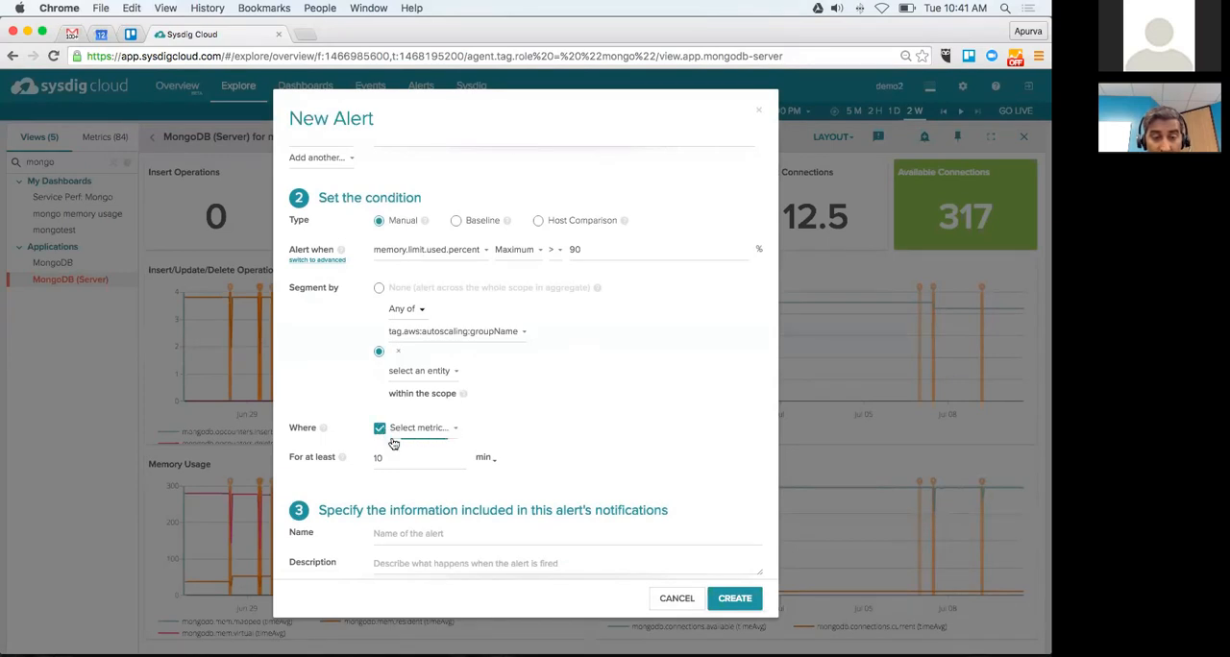
Step: Remove the autoscaling group segmentation and set the alert to None, across the whole scope in aggregate
click(398, 351)
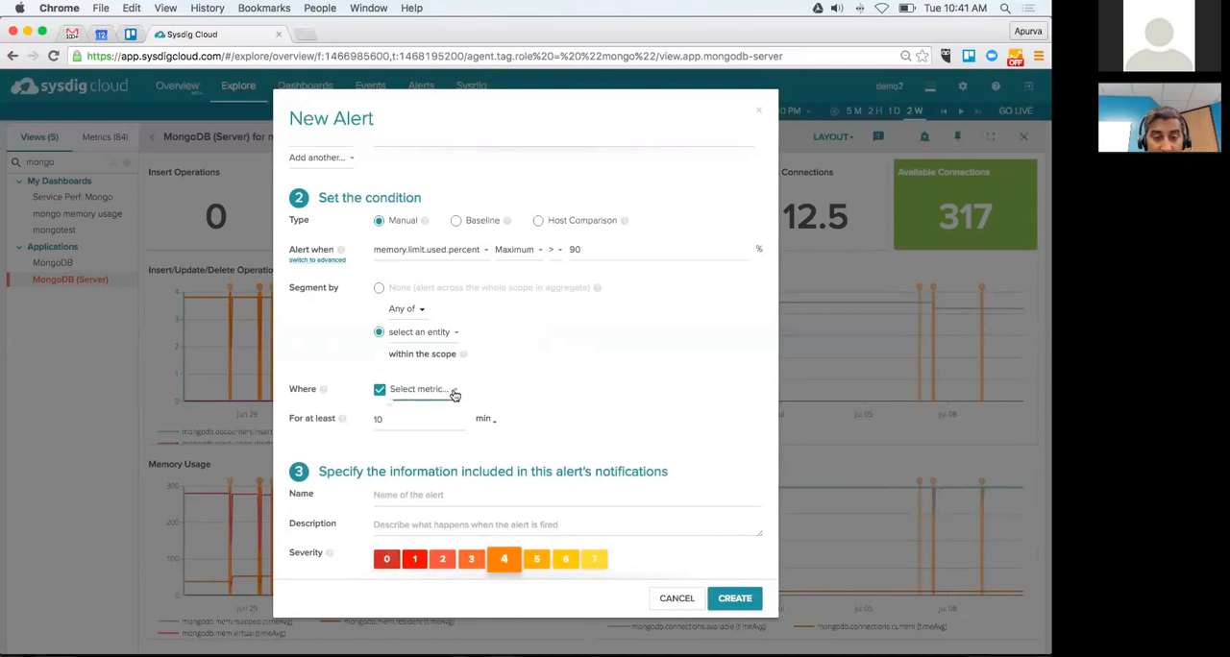
click(379, 287)
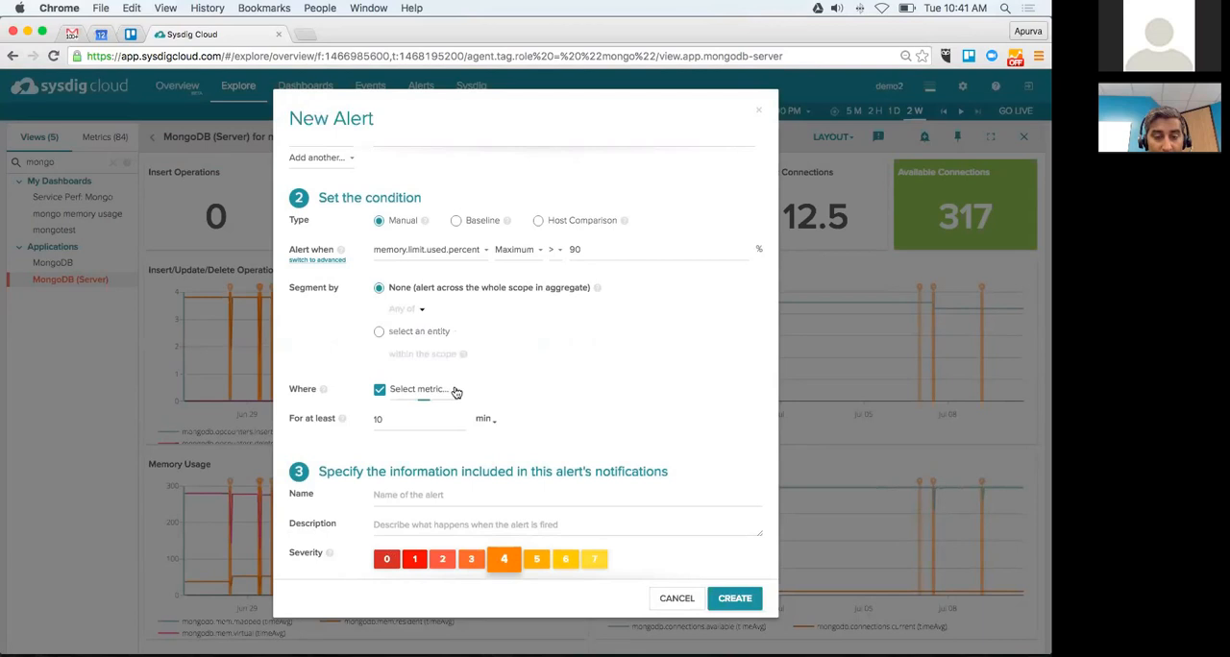
scroll(384, 397, up, 1)
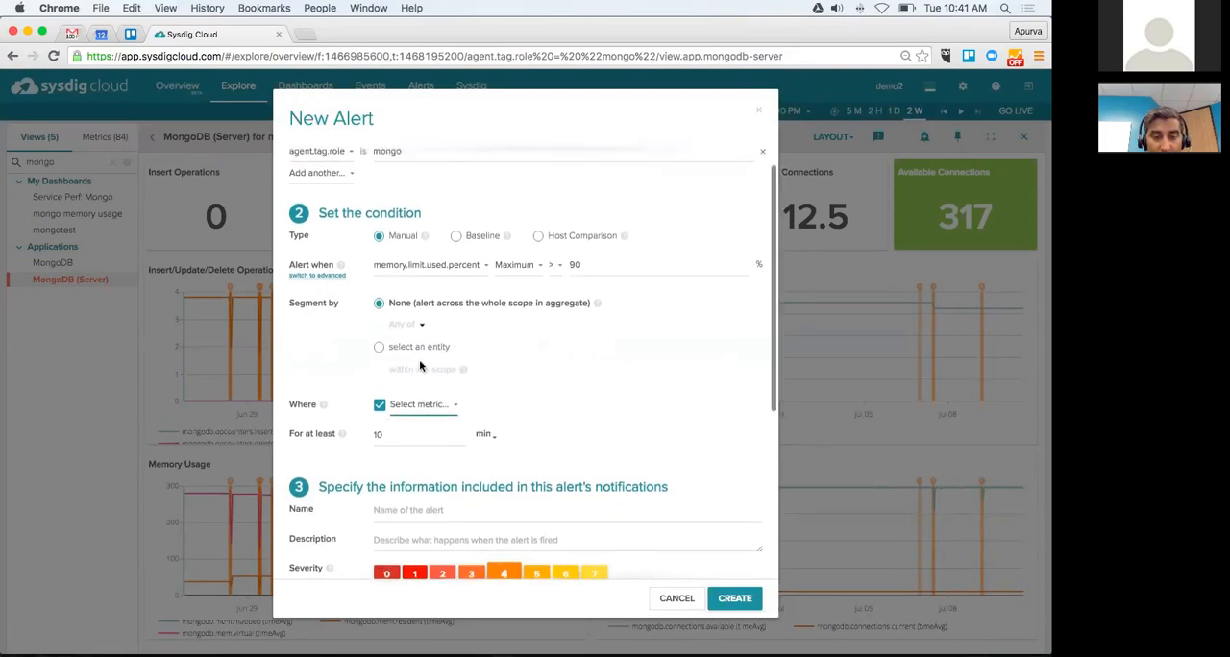
scroll(346, 397, up, 1)
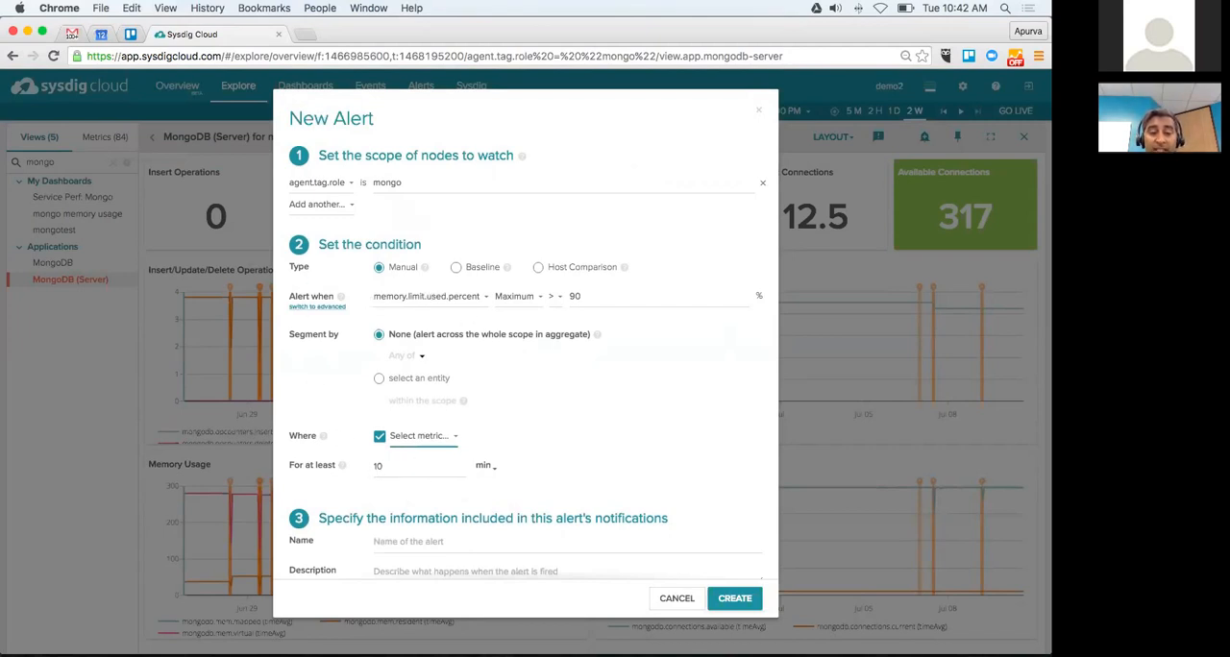
Step: Set the minimum duration of the alert condition to 1 minute
click(416, 467)
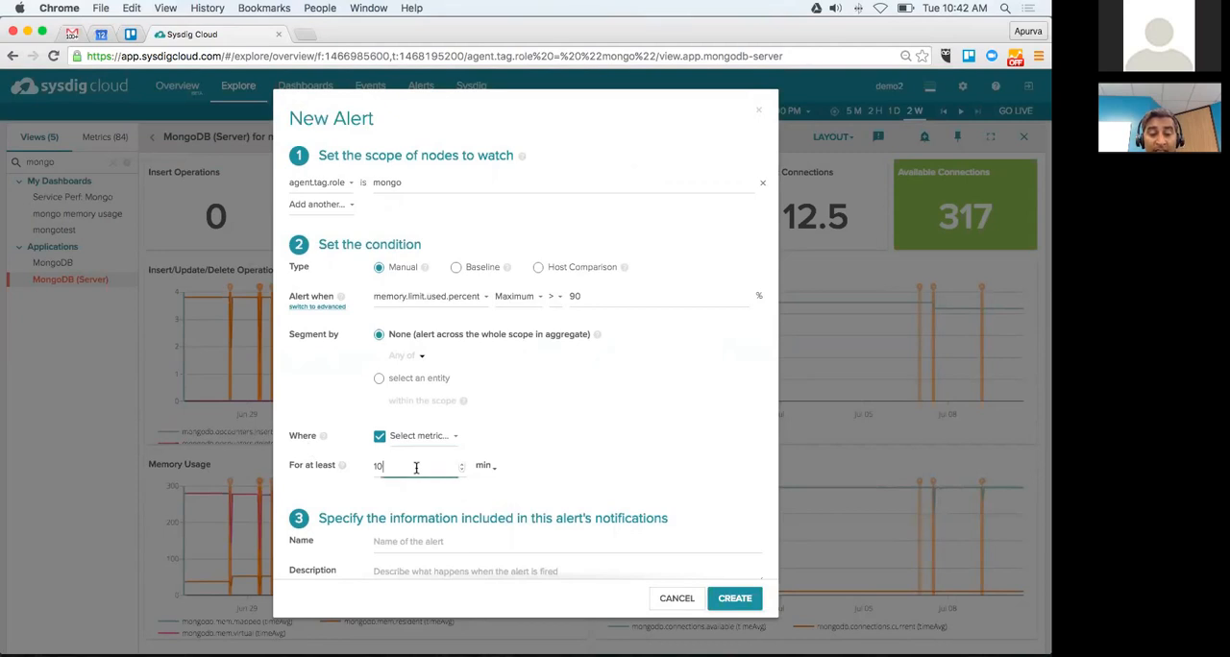
key(BackSpace)
key(Tab)
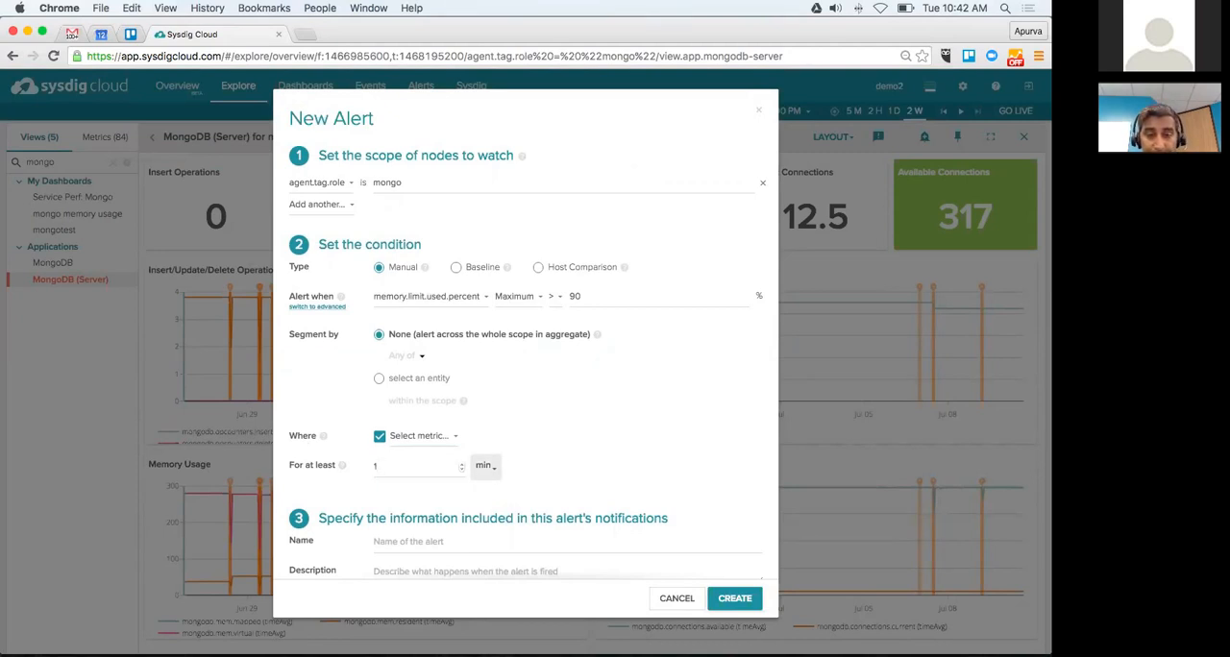
Step: Switch the alert condition to advanced mode and show the help on combining thresholds with boolean logic
click(338, 307)
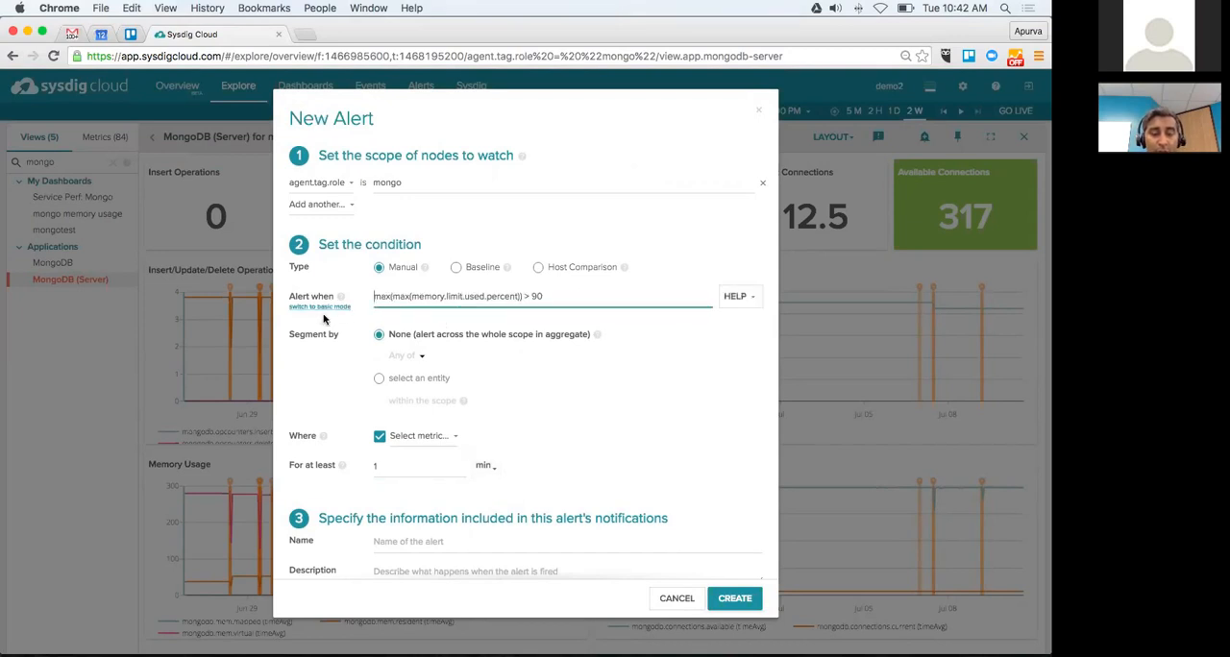
click(317, 308)
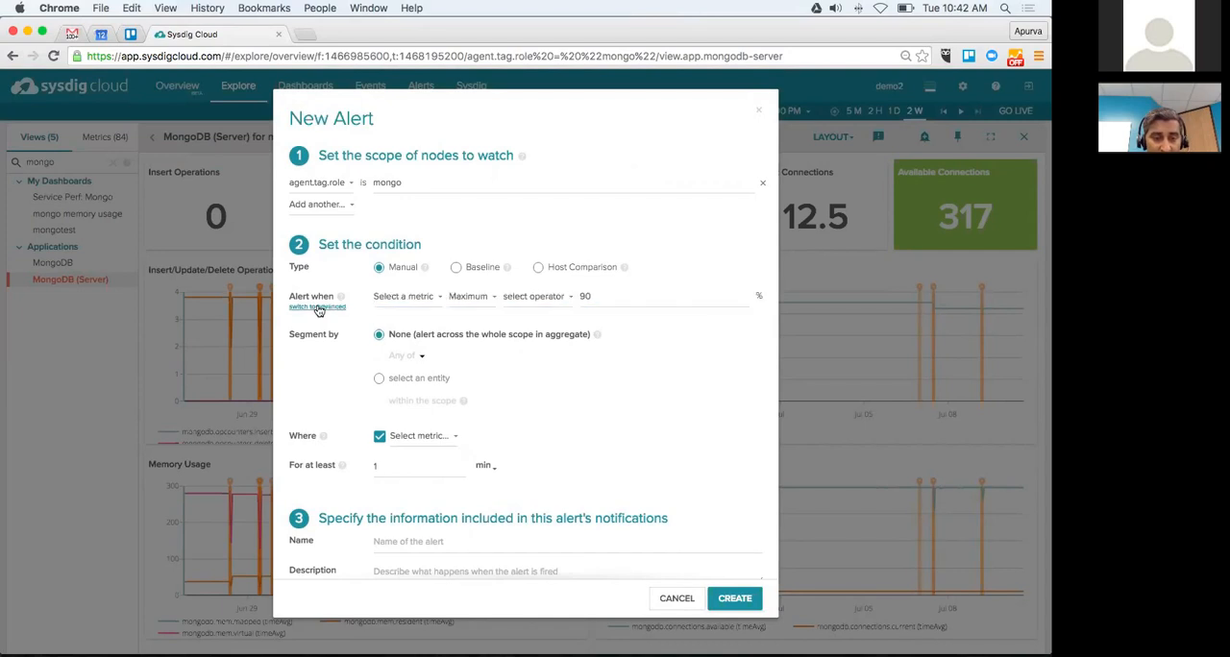
click(337, 307)
click(712, 305)
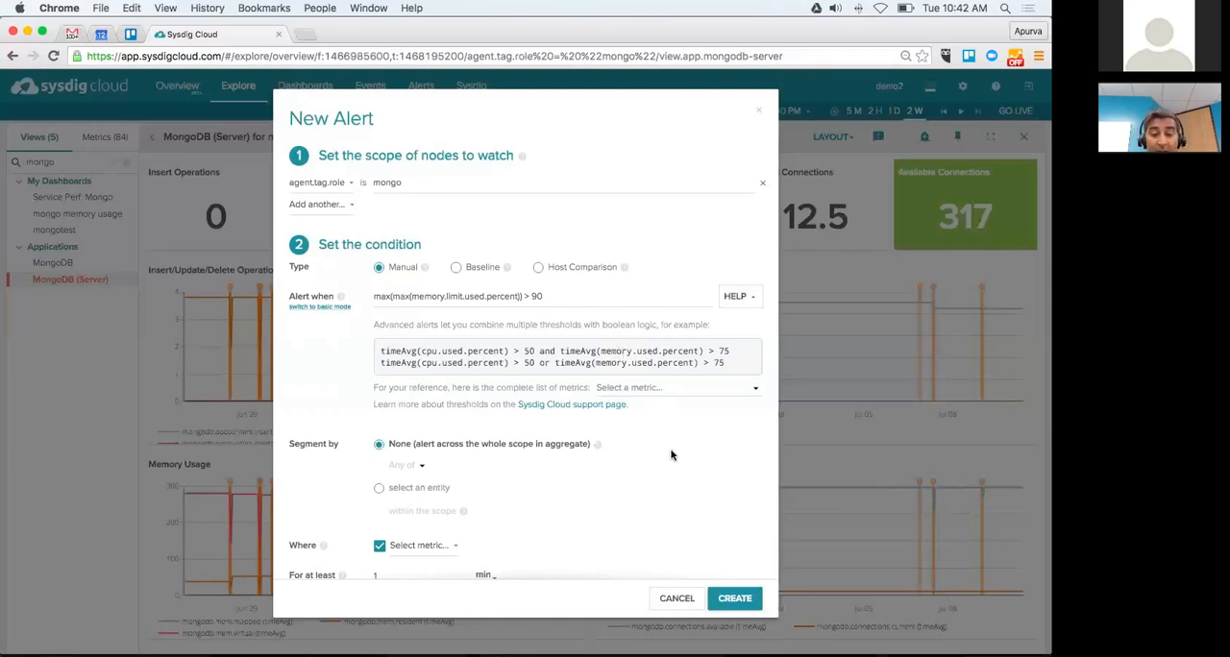
Step: Enable Create Sysdig Capture among the alert's actions, look over its storage and capture options, and cancel the new alert
scroll(672, 456, down, 3)
scroll(671, 456, down, 5)
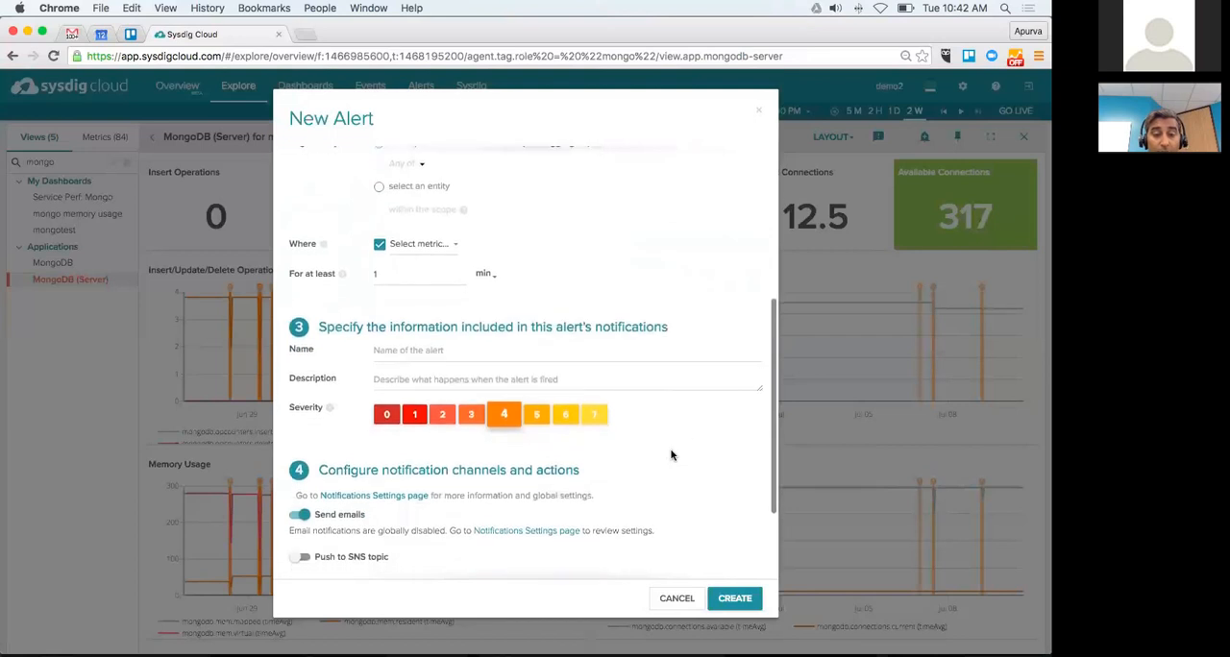
scroll(672, 455, up, 7)
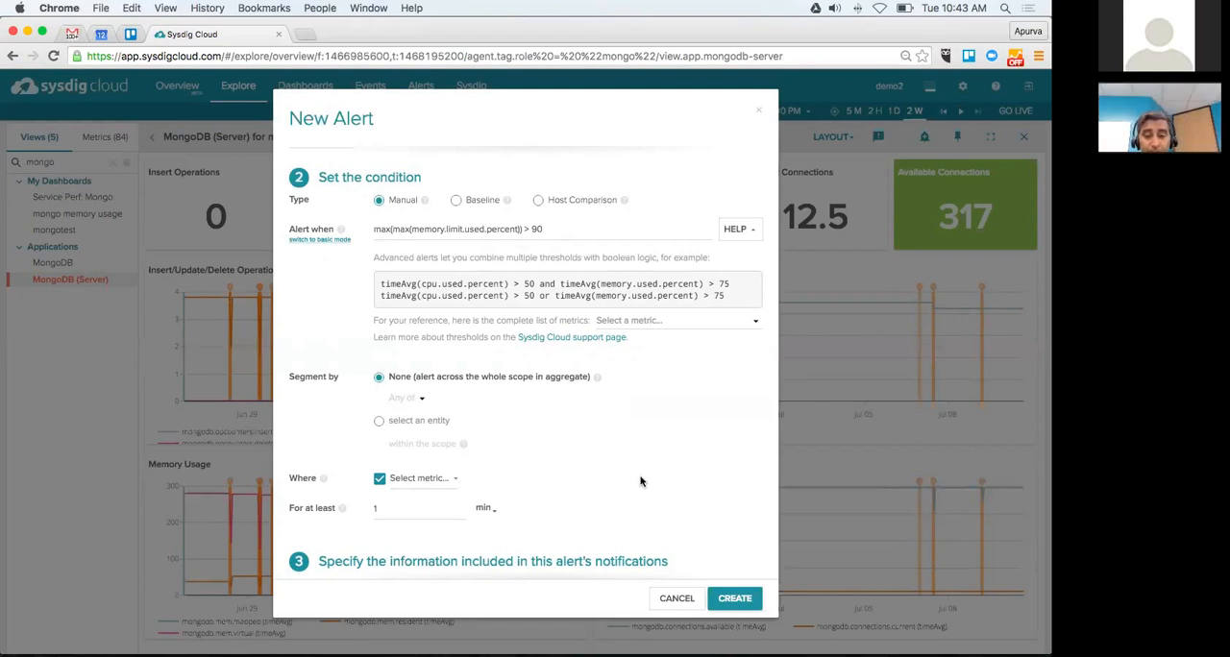
scroll(631, 481, down, 2)
scroll(631, 481, down, 6)
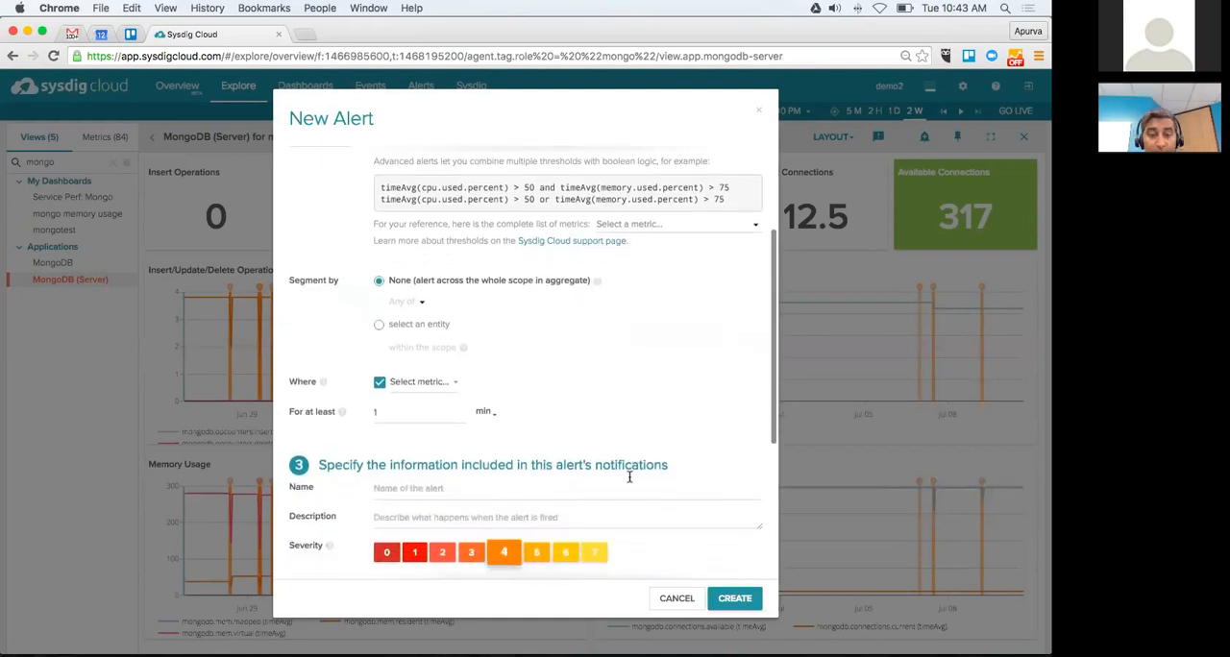
scroll(629, 476, down, 1)
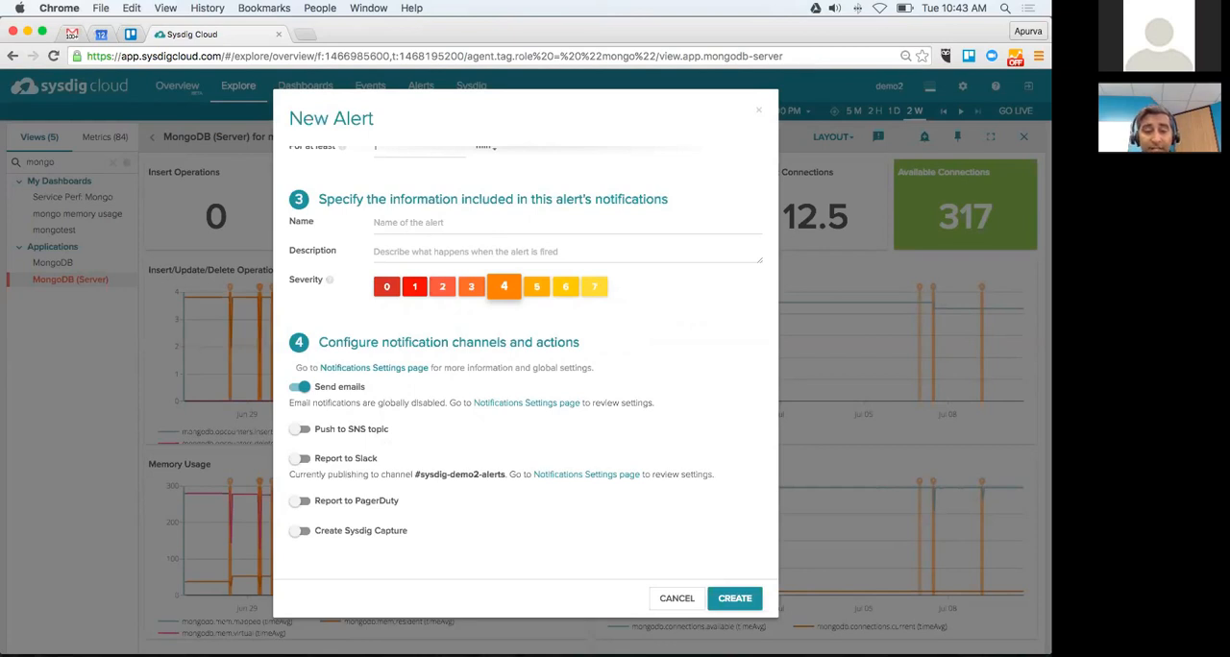
click(299, 531)
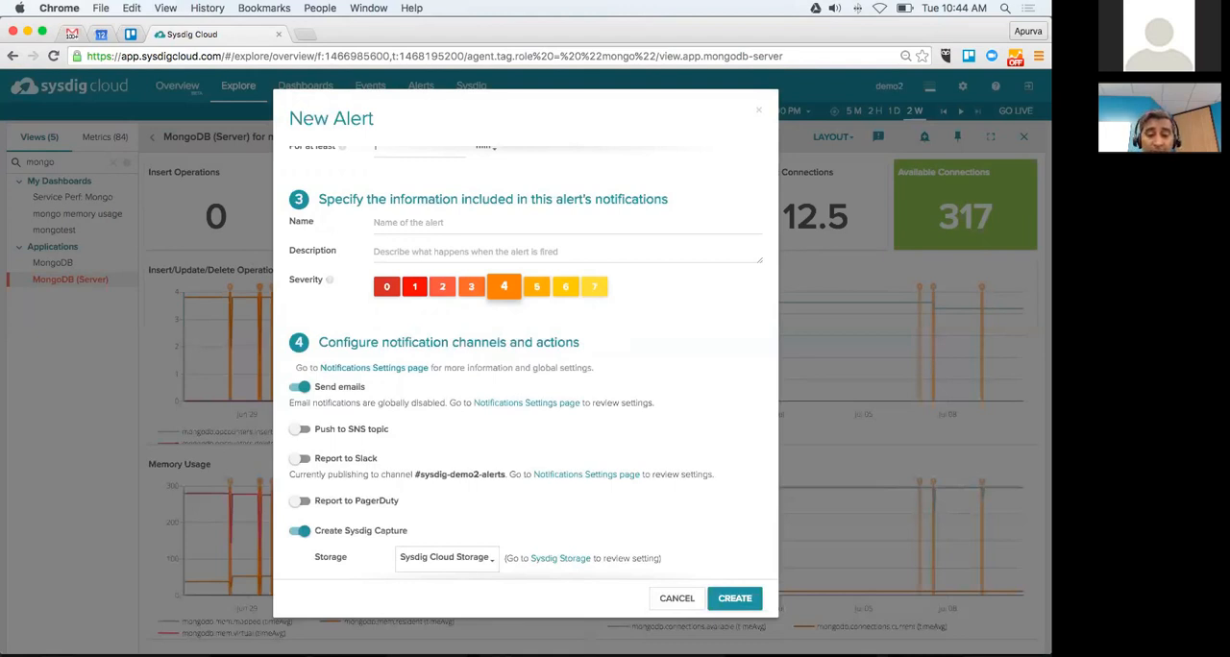
click(446, 558)
scroll(616, 475, down, 3)
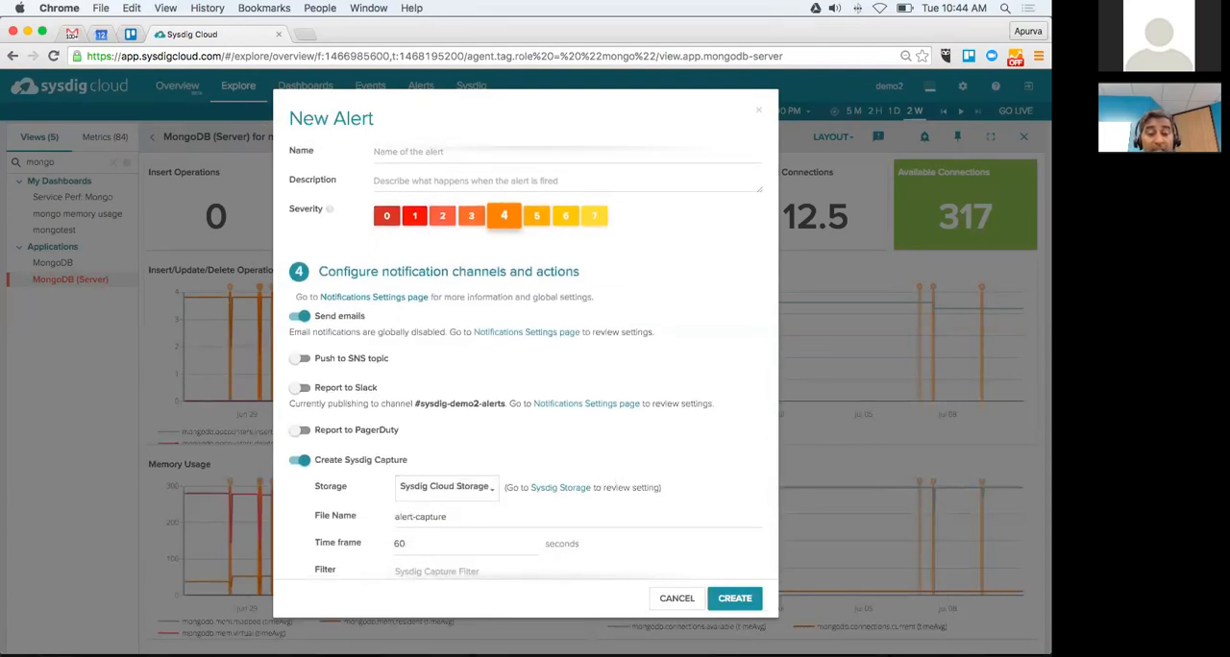
scroll(533, 362, down, 1)
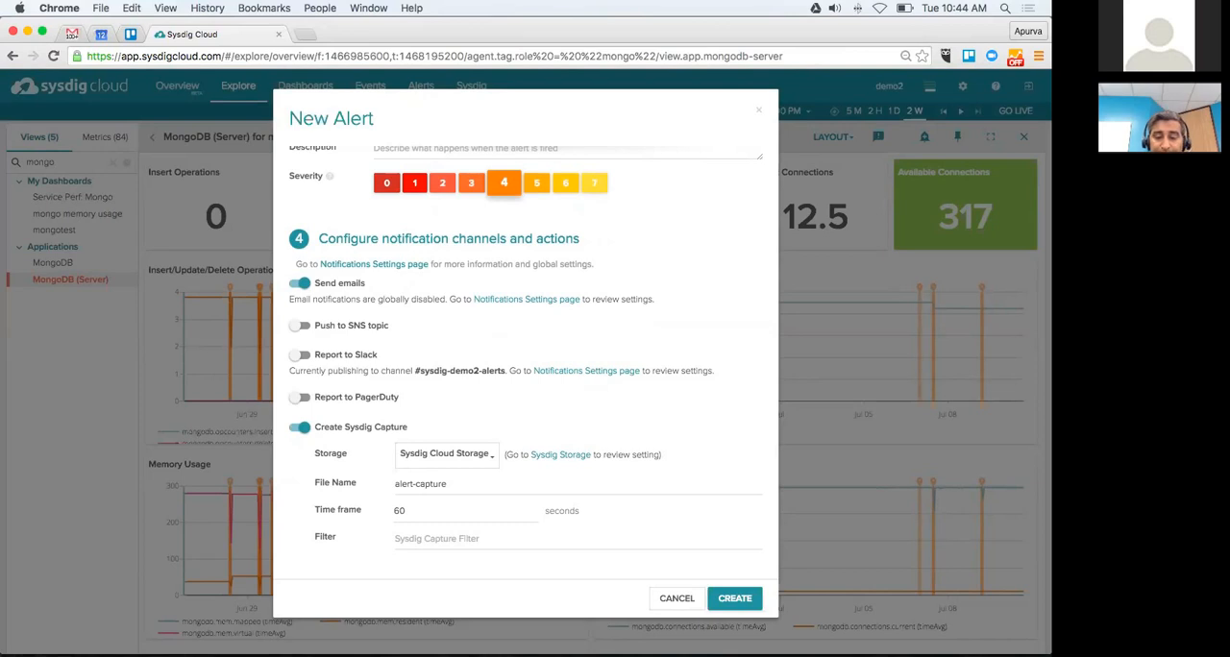
click(676, 598)
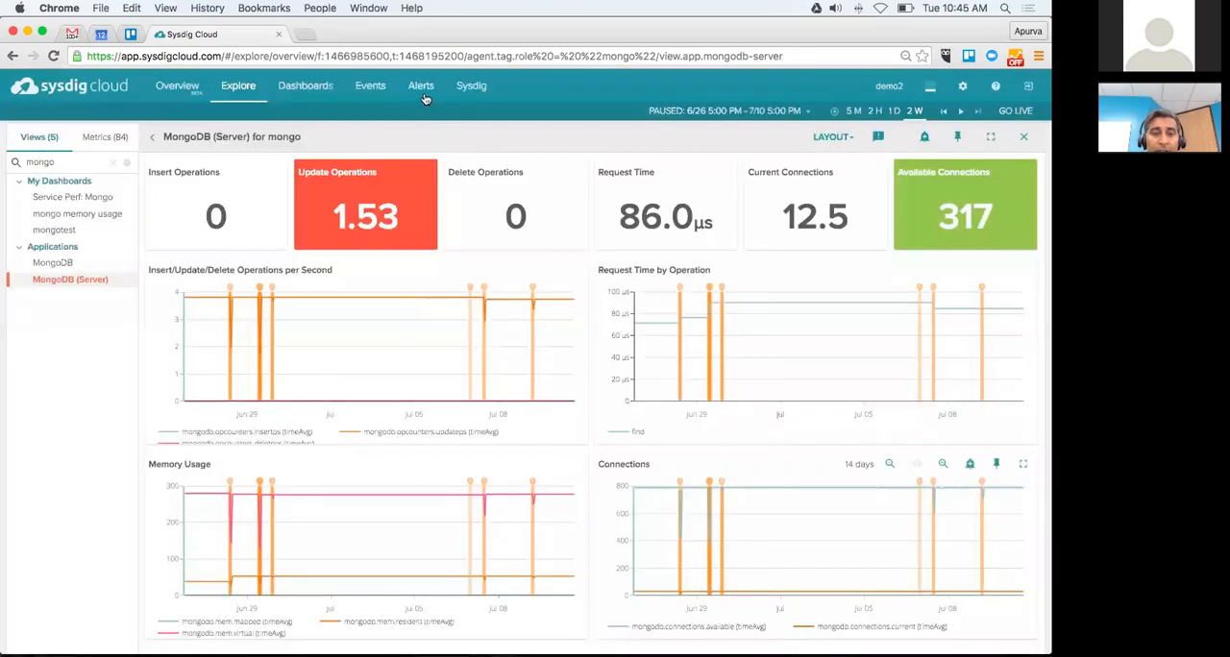
Step: Select the MongoDB - CPU over 80% alert among the configured alerts and explore its monitoring data
click(424, 99)
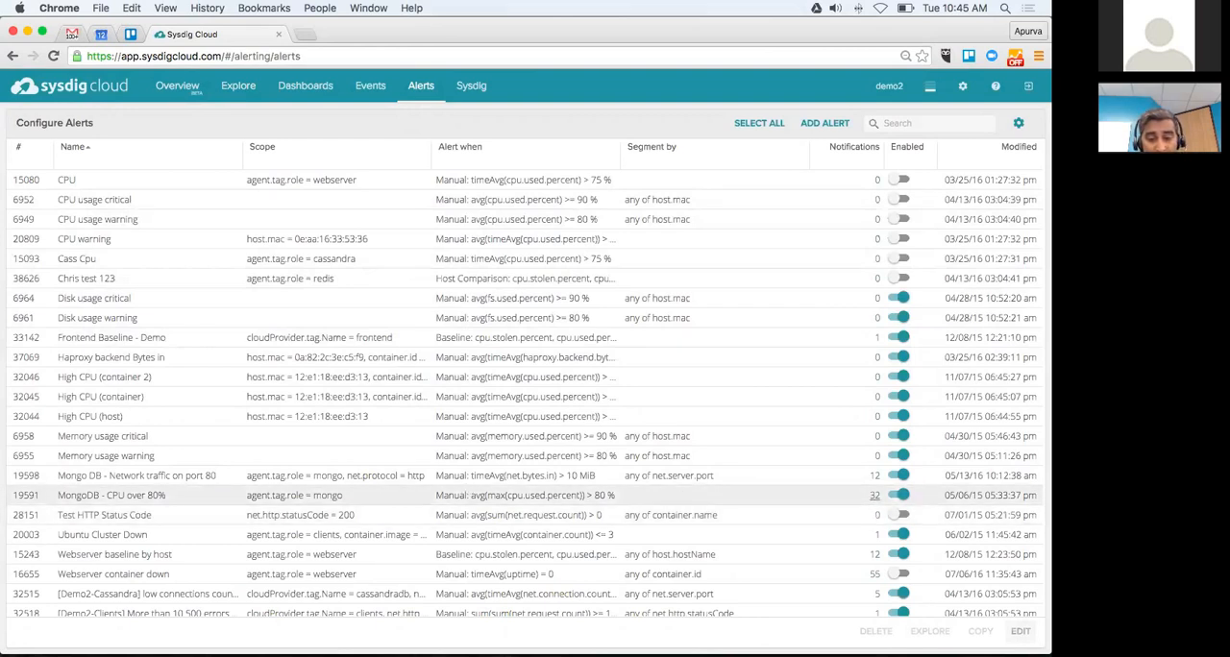
click(874, 496)
scroll(365, 322, down, 5)
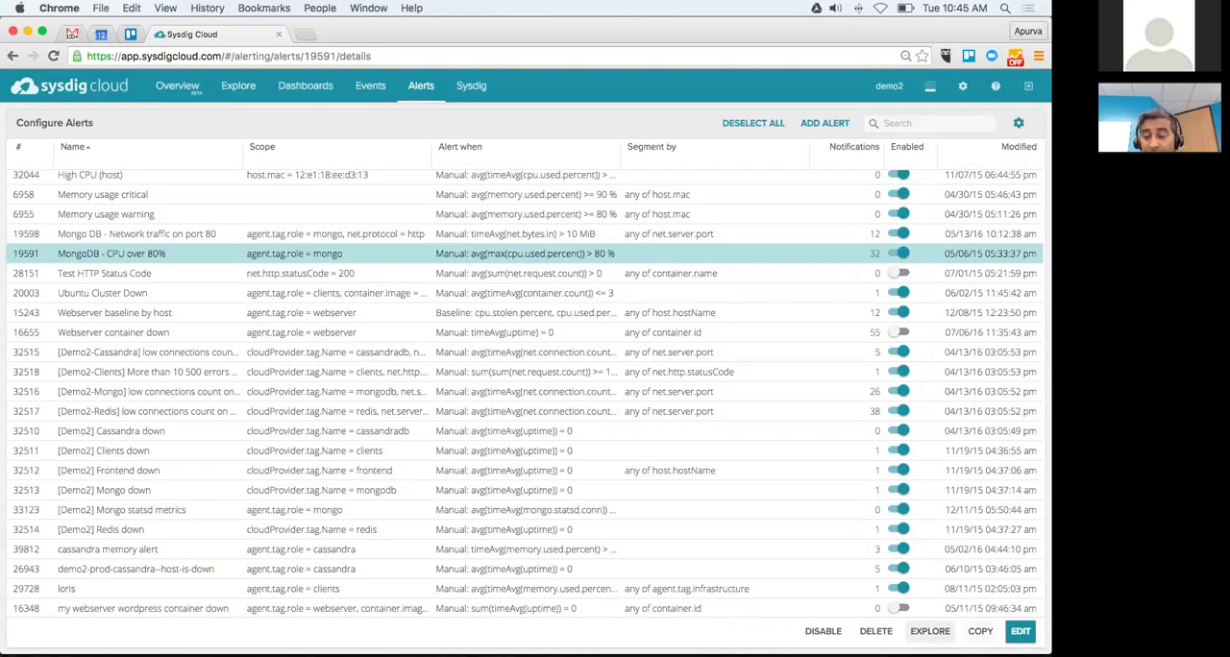
click(930, 631)
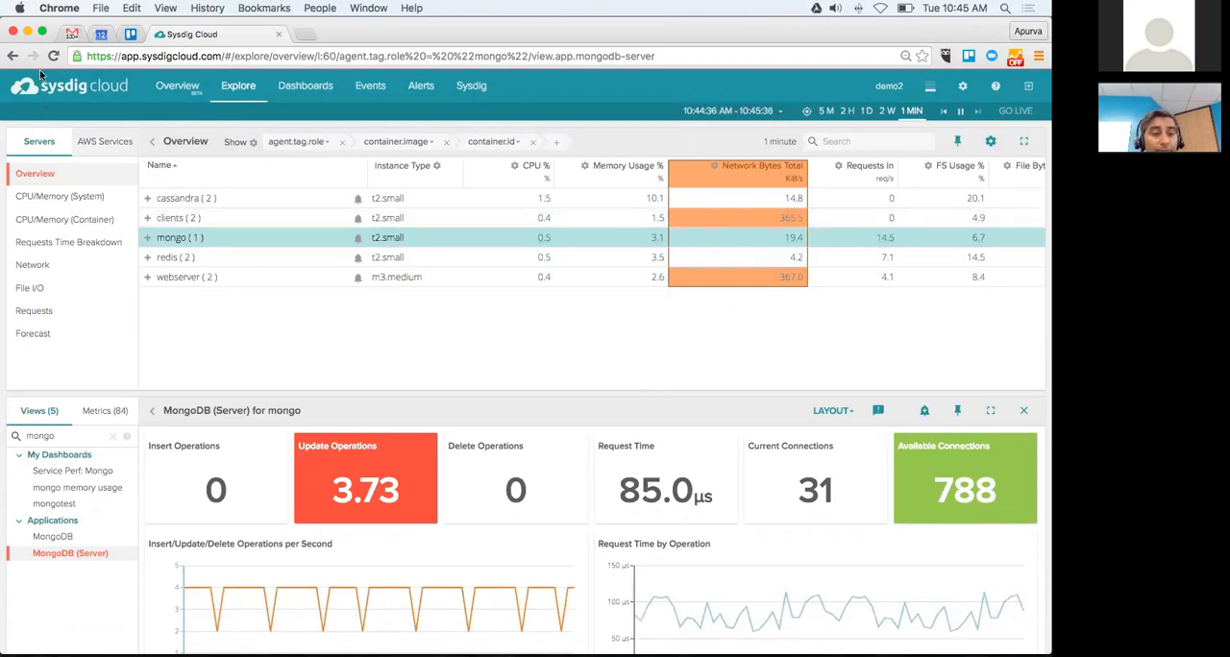
Step: List the alert events and show the details of the cassandra host-is-down event fired 07/09/16 05:18 am
click(376, 87)
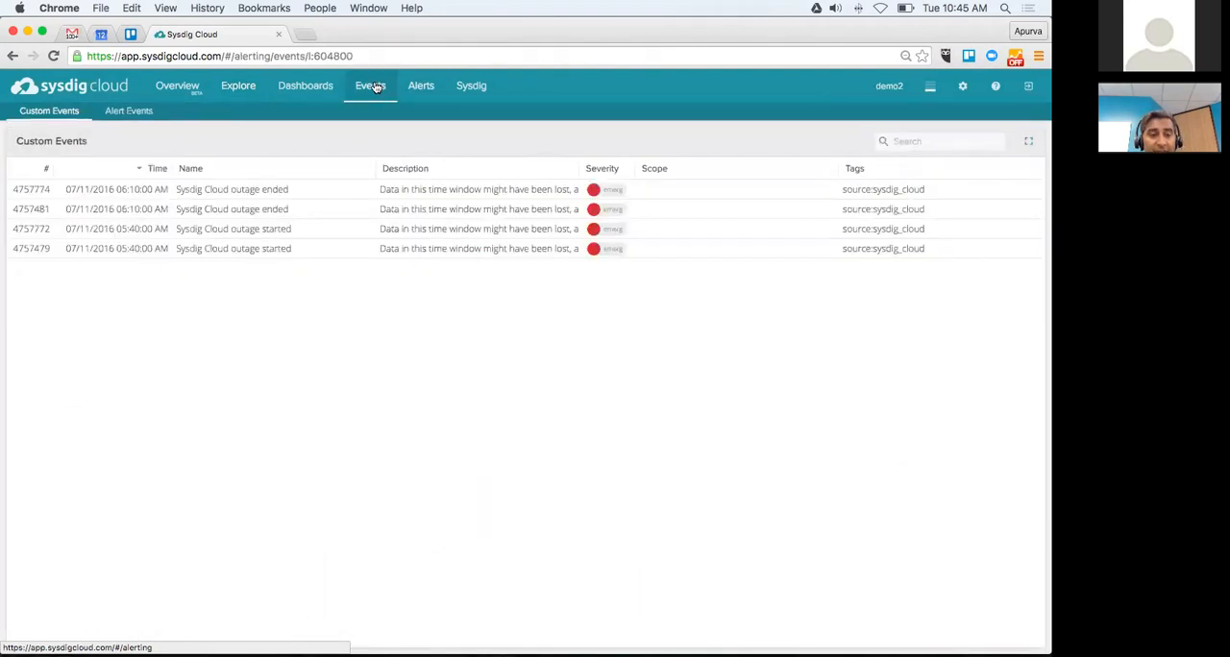
click(119, 117)
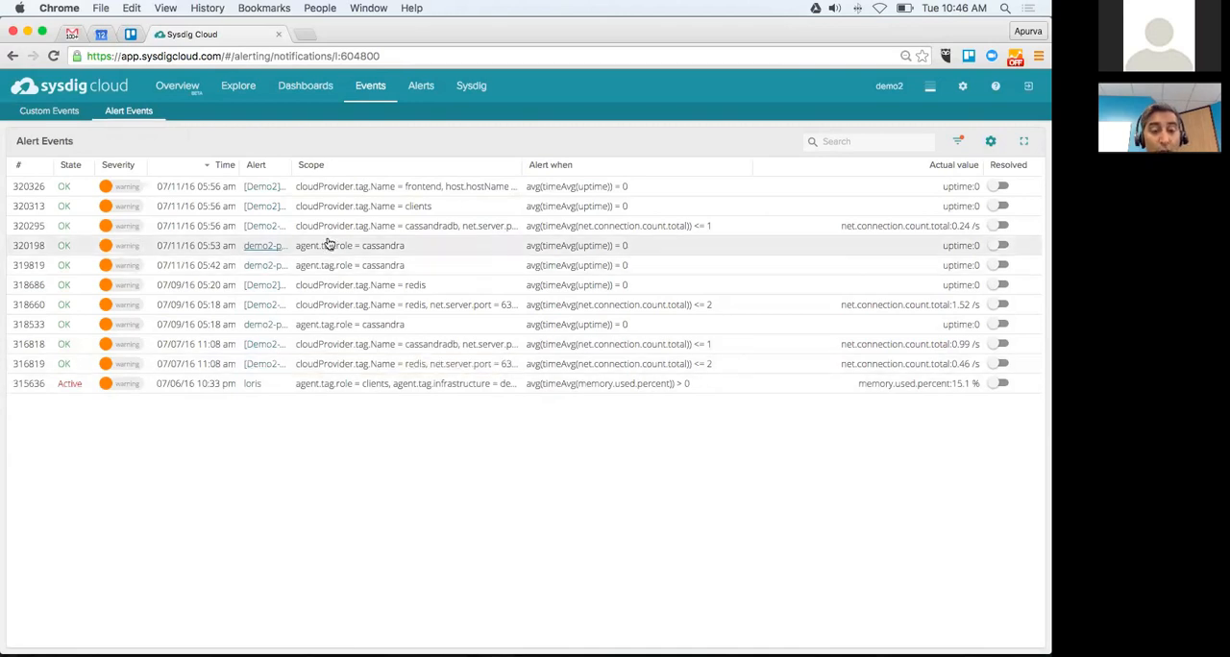
click(327, 328)
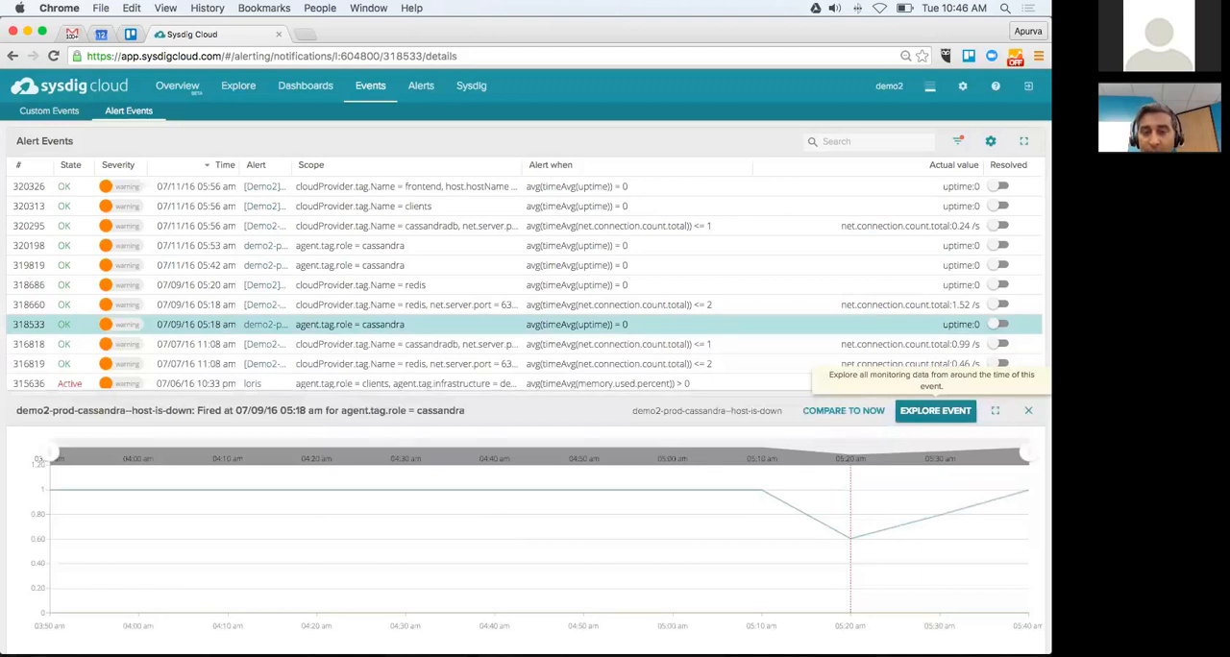
Step: Compare the cassandra event's data to now, and try starting an alert from the uptime chart before dismissing it
click(843, 410)
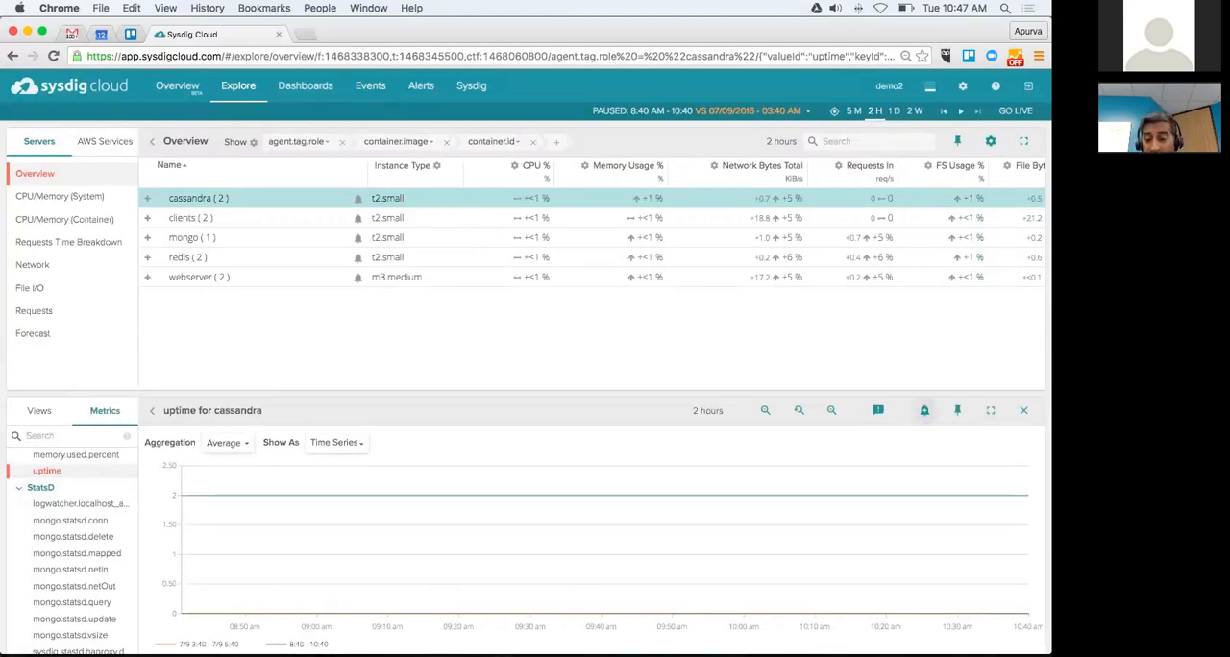
click(924, 410)
key(Escape)
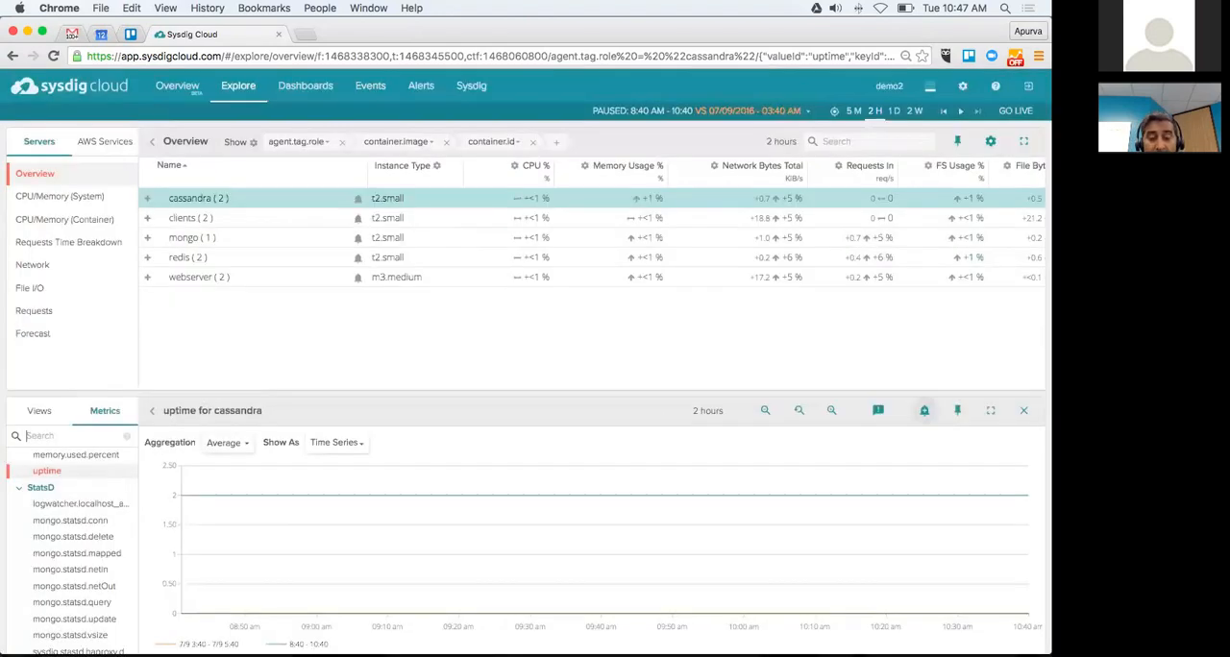
Step: Look over the event display options of the cassandra uptime chart and its new alert form, then dismiss the form
click(877, 410)
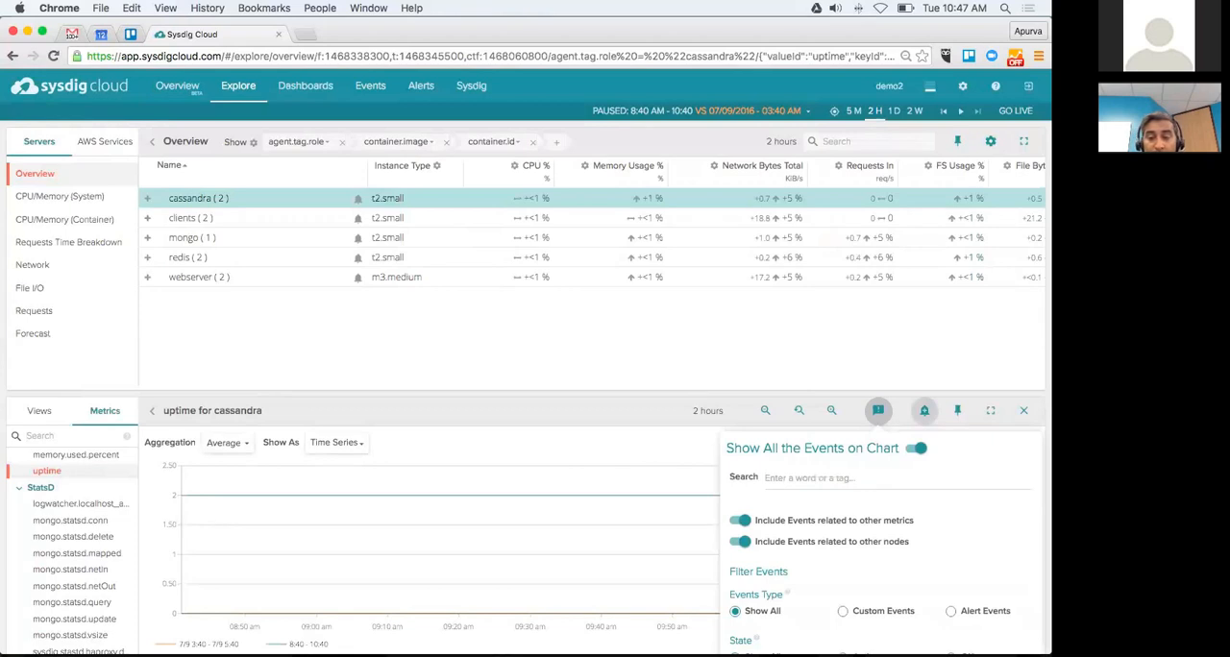
click(924, 411)
scroll(564, 458, down, 3)
scroll(564, 458, down, 2)
scroll(564, 458, down, 2)
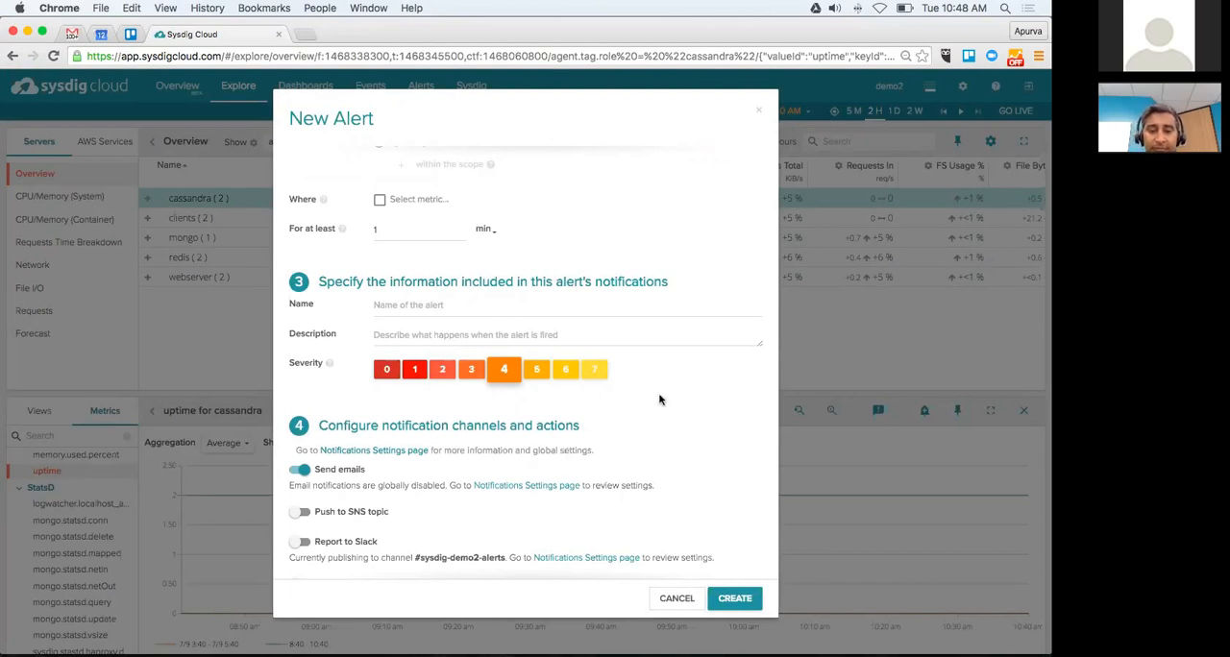
key(Escape)
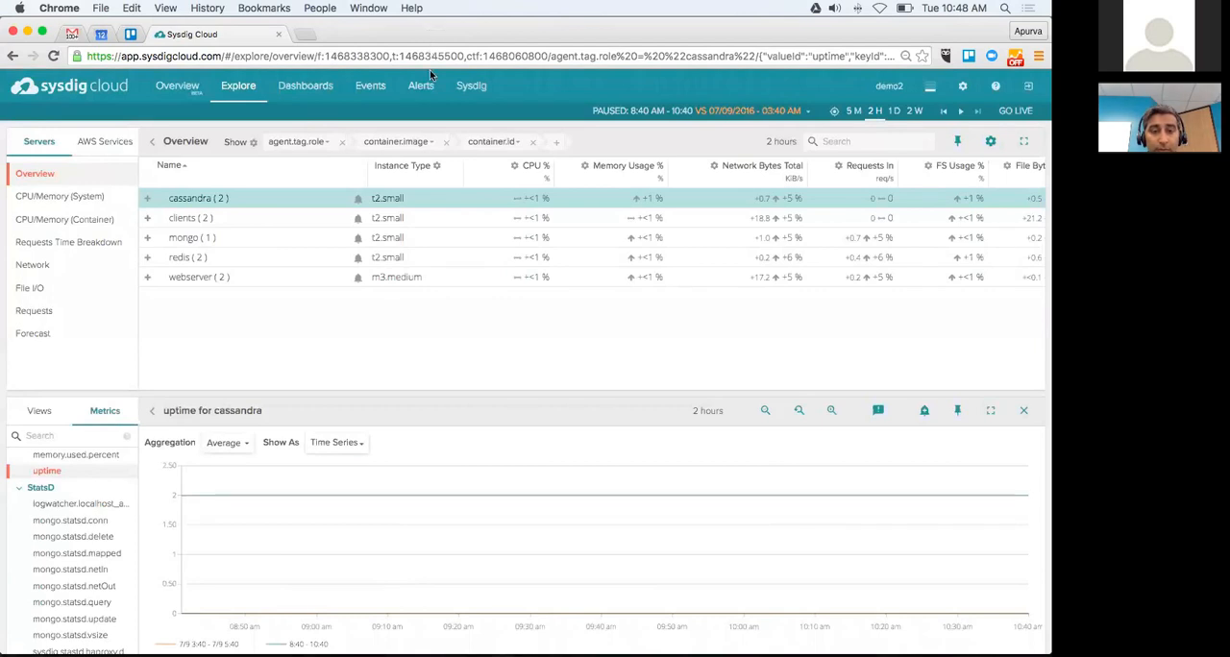
Step: Close the uptime chart and return to the alert events list with the cassandra host-is-down event
key(Escape)
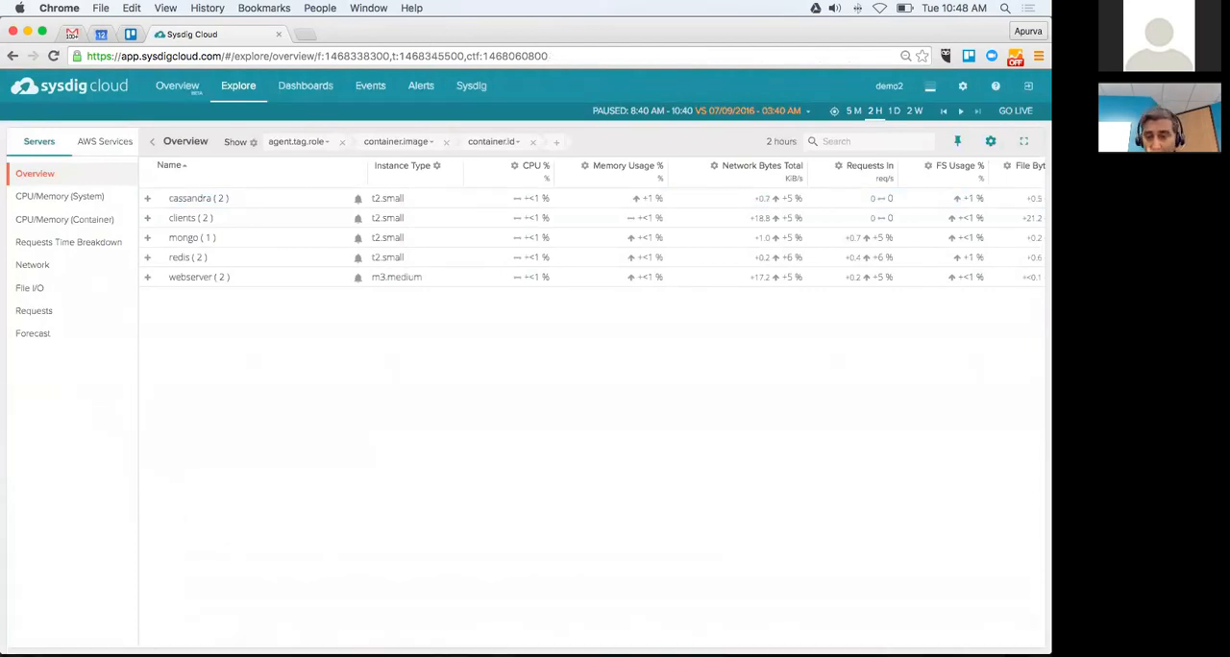
click(419, 85)
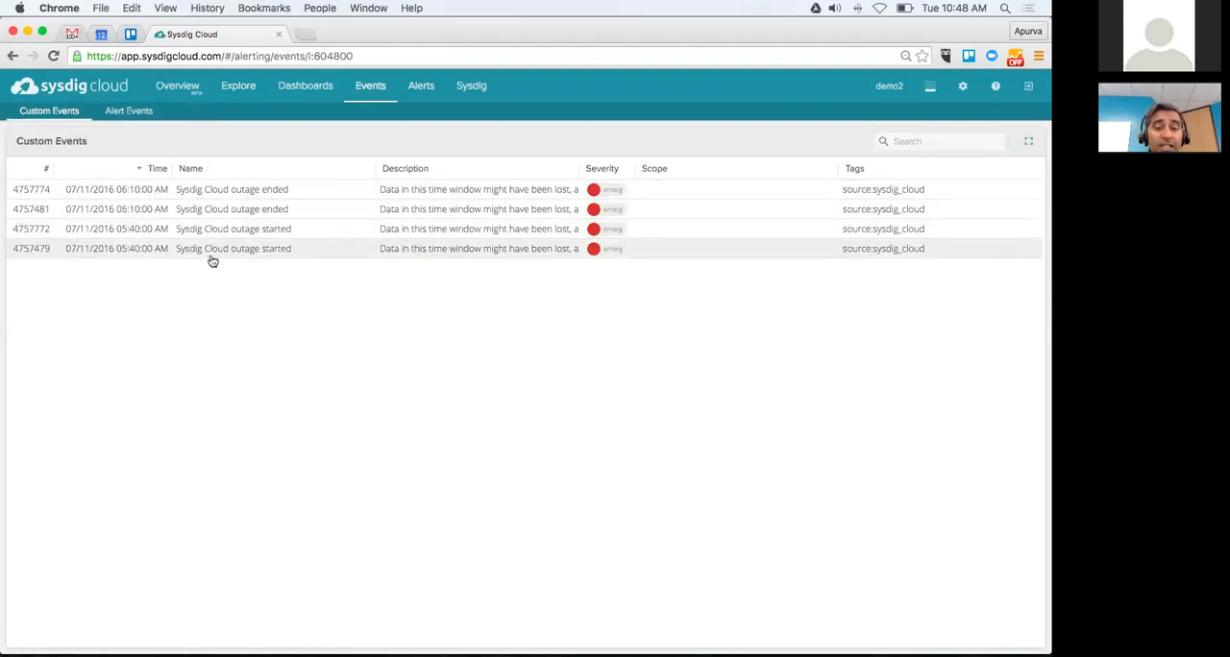
click(128, 111)
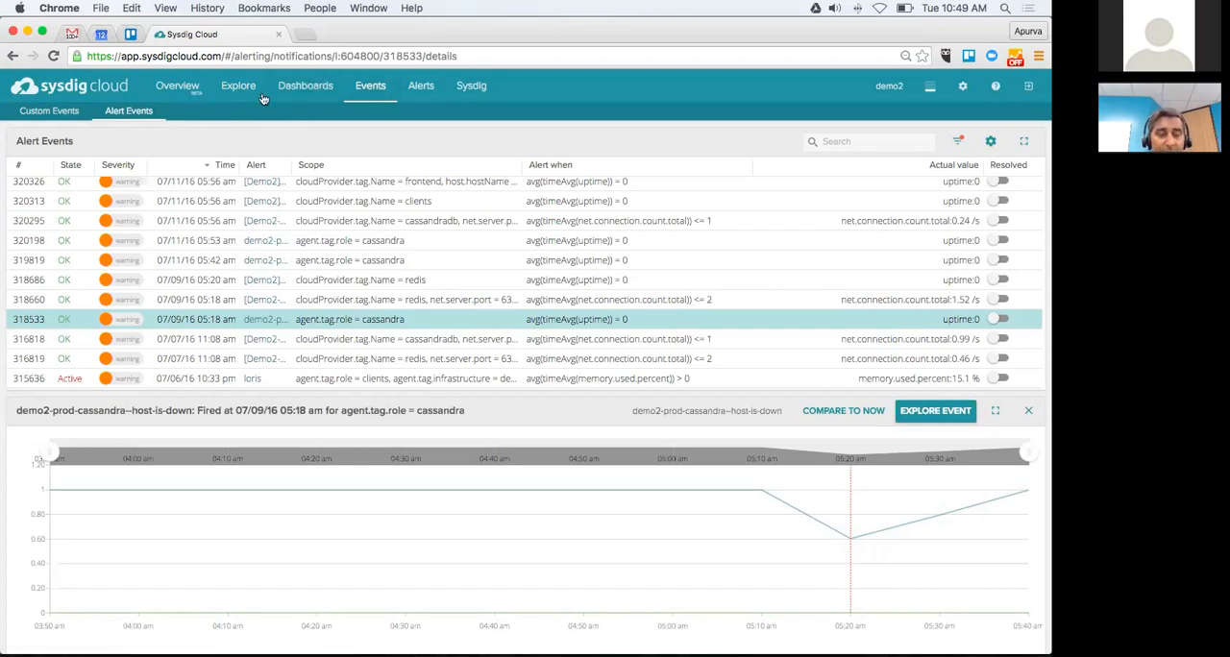
Step: Open the ContainerVision dashboard from the shared dashboards
click(297, 93)
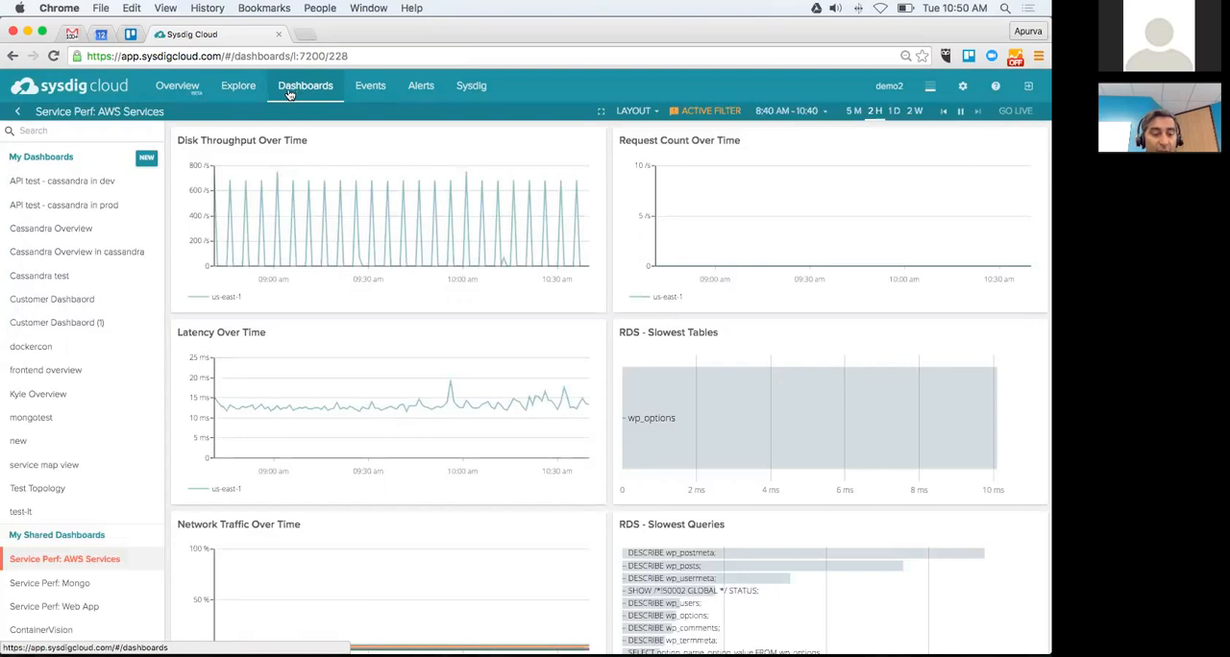
scroll(82, 593, down, 2)
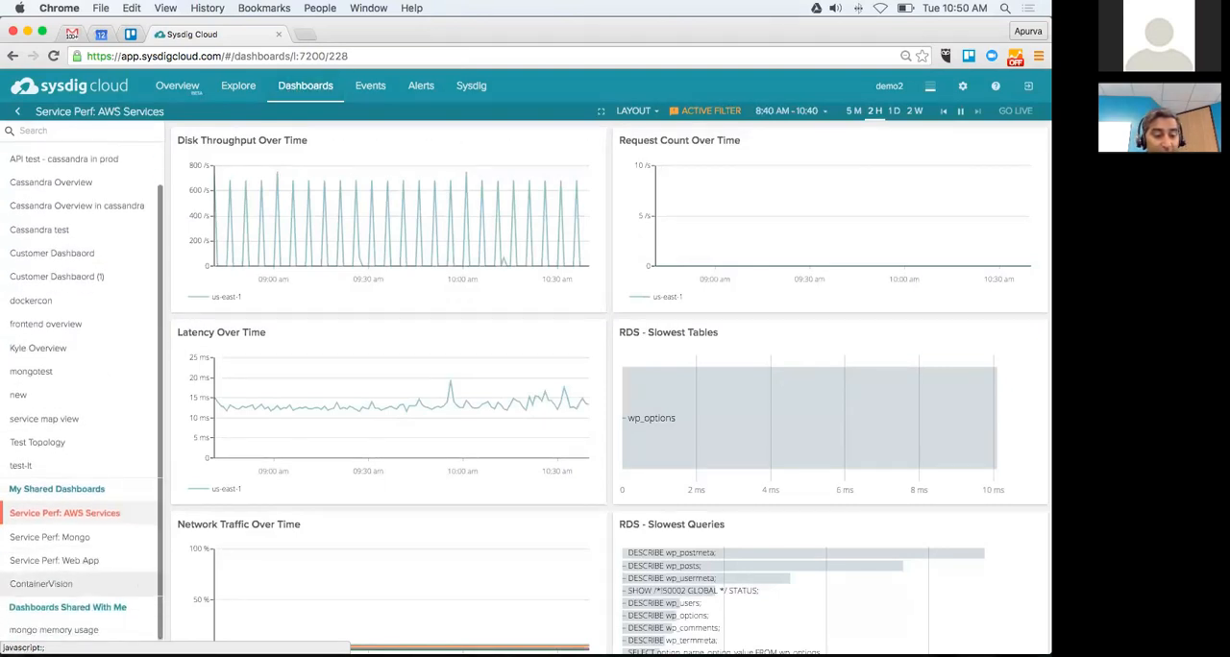
click(43, 584)
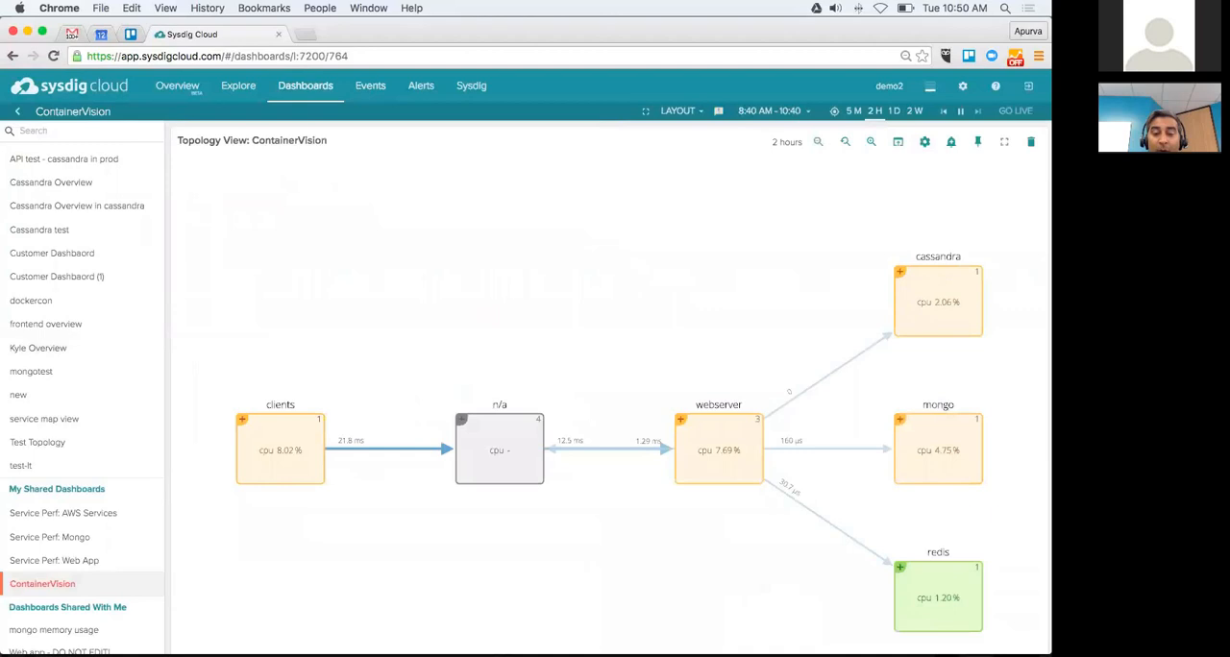
Step: Expand the webserver group in the topology view to inspect its hosts and containers, then reset the zoom
mouse_move(712, 452)
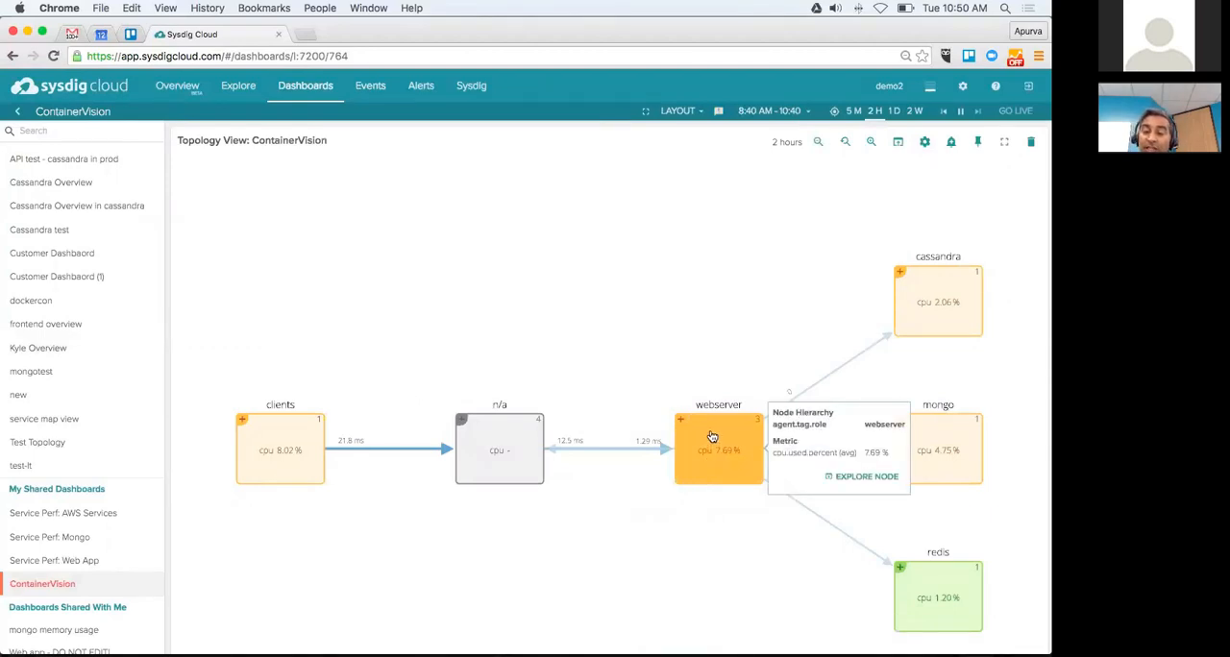
click(711, 473)
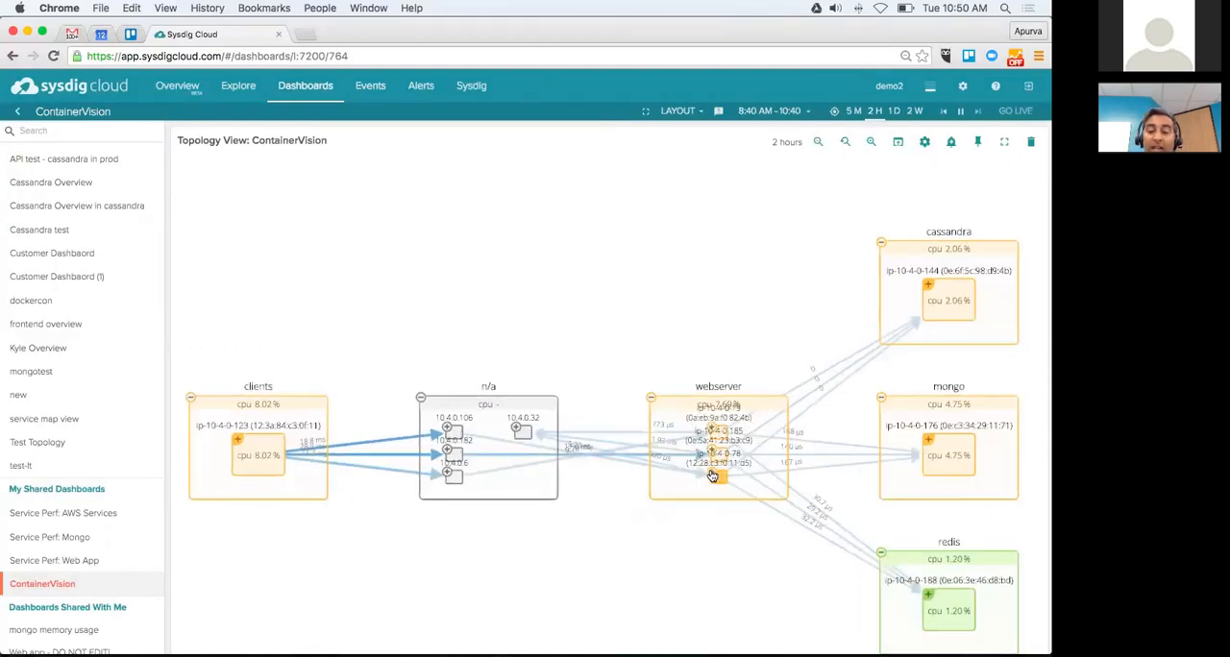
scroll(712, 472, up, 3)
scroll(711, 475, up, 3)
scroll(712, 474, up, 3)
scroll(712, 475, up, 3)
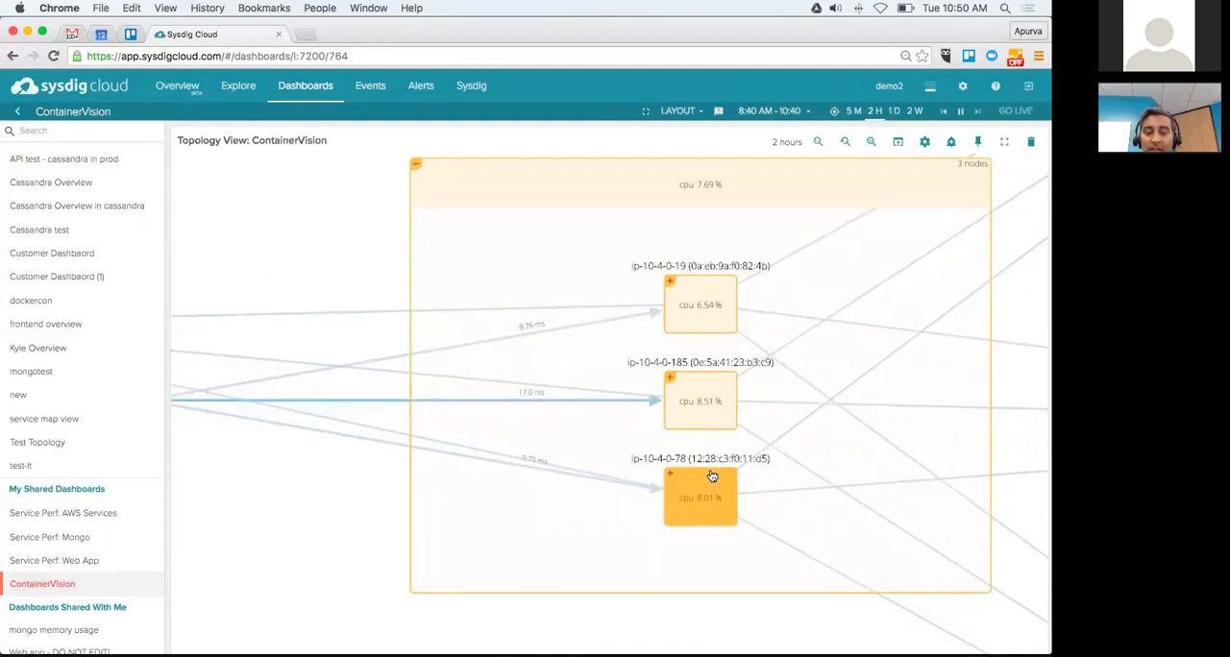
scroll(712, 475, up, 4)
scroll(711, 475, up, 2)
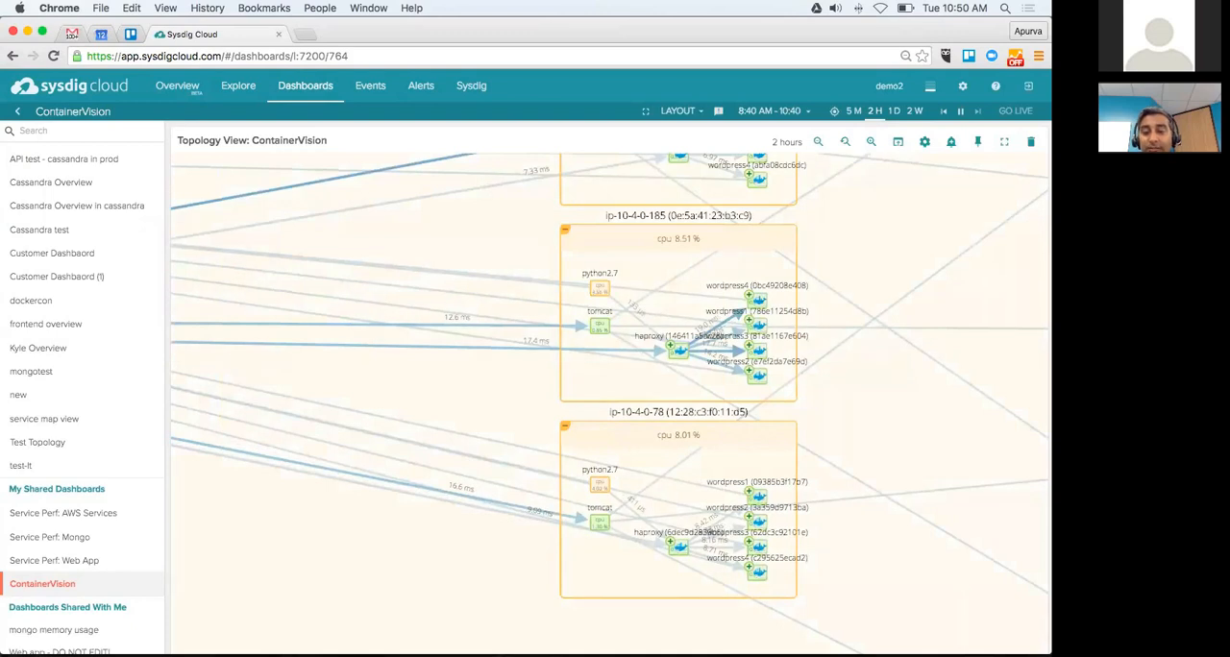
click(845, 142)
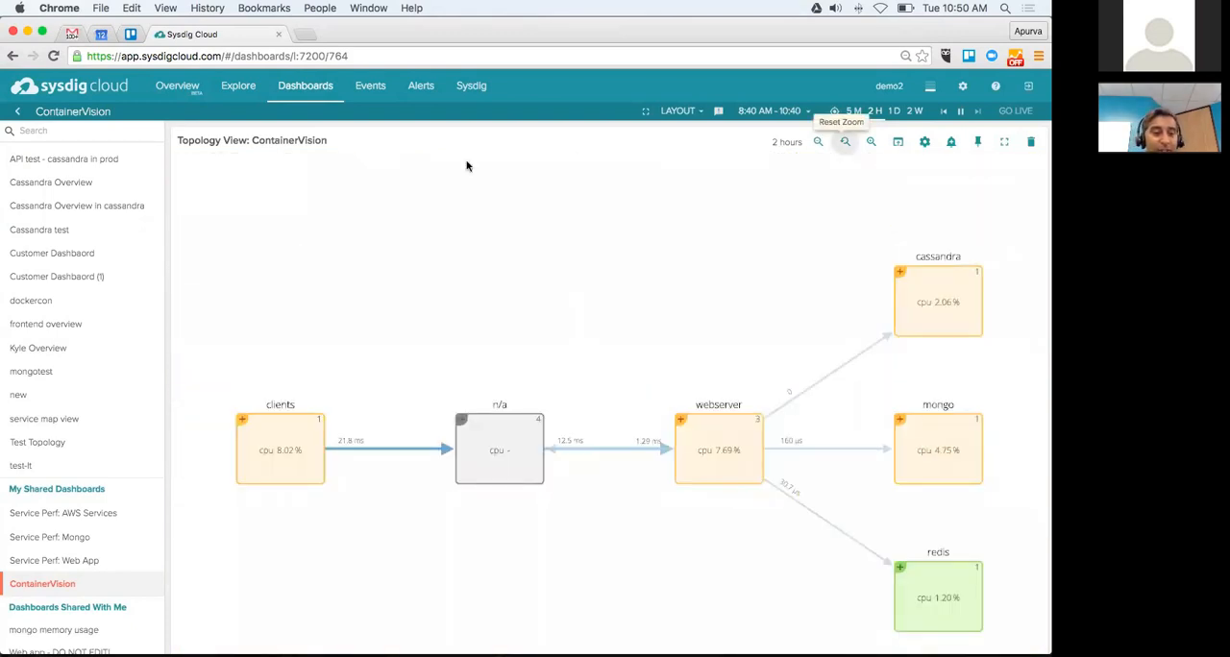
Step: Start a new dashboard based on the MongoDB application view
scroll(140, 297, up, 2)
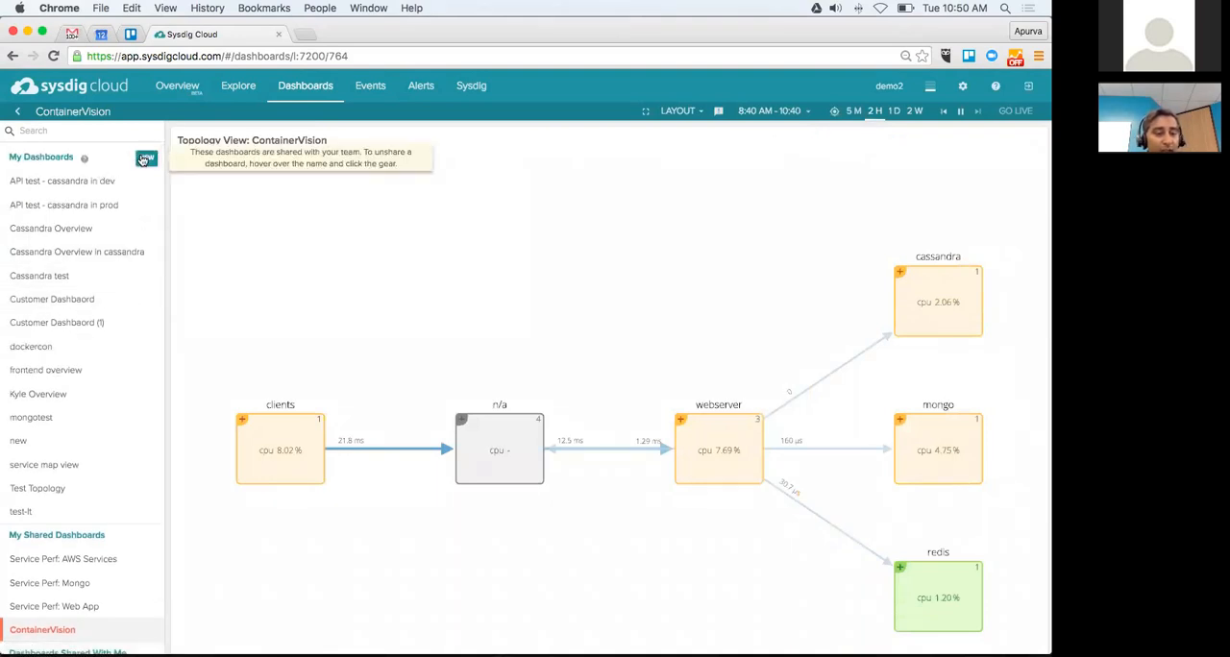
click(145, 159)
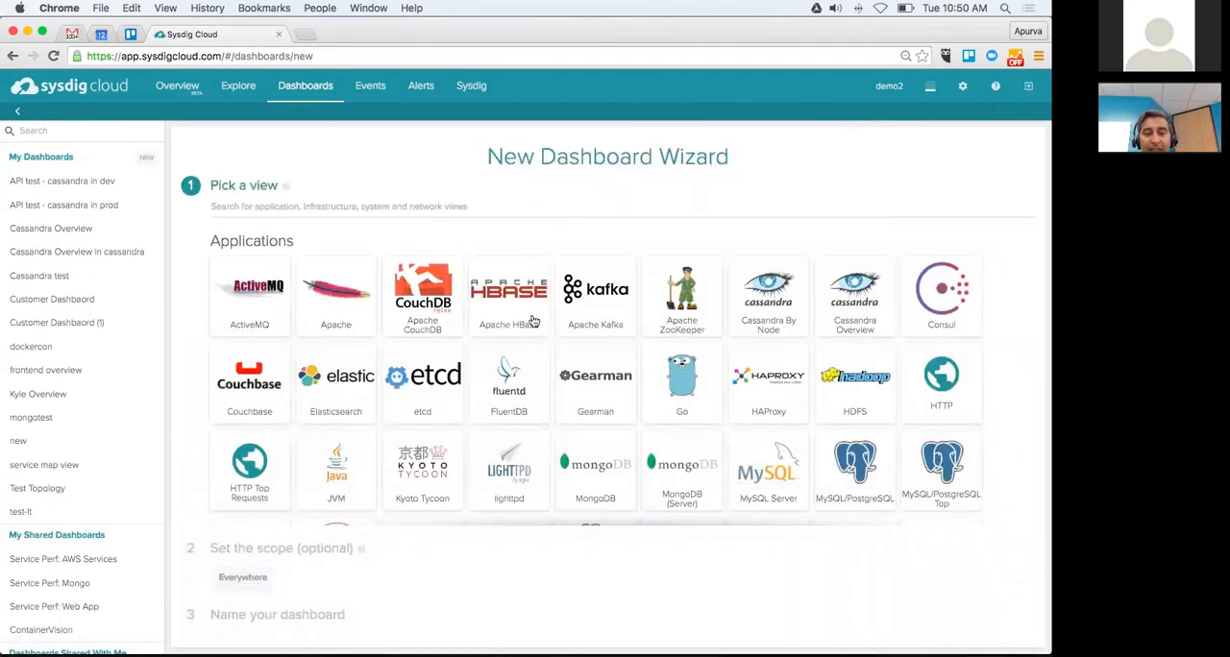
scroll(598, 385, down, 3)
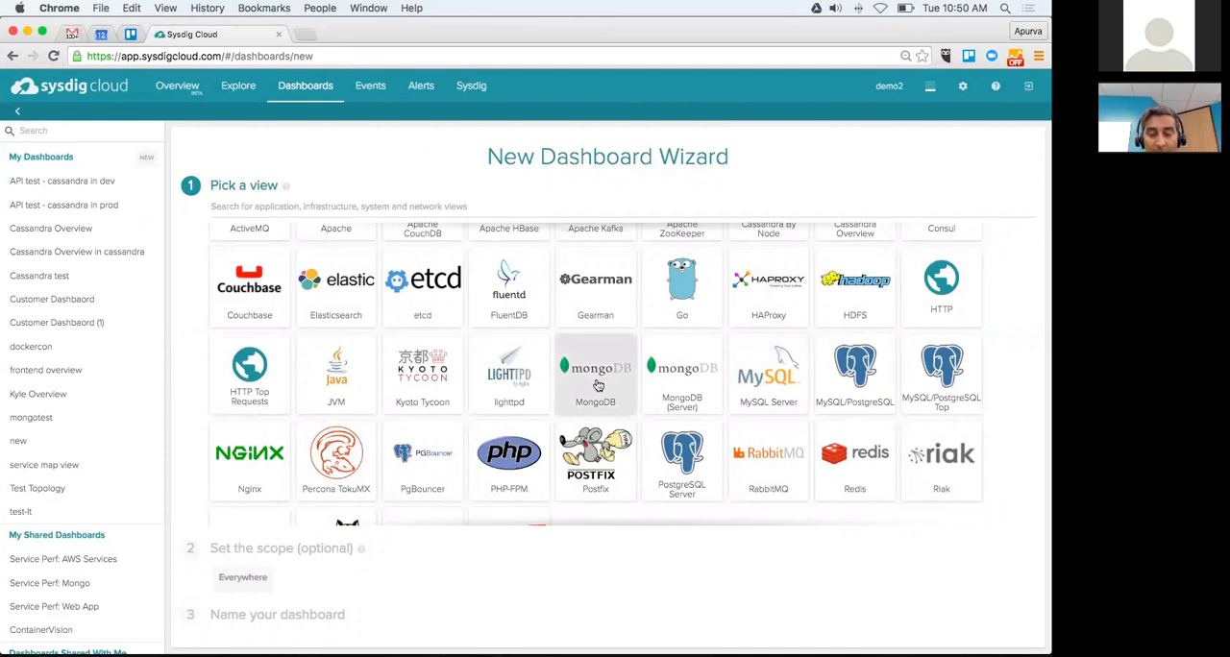
click(597, 385)
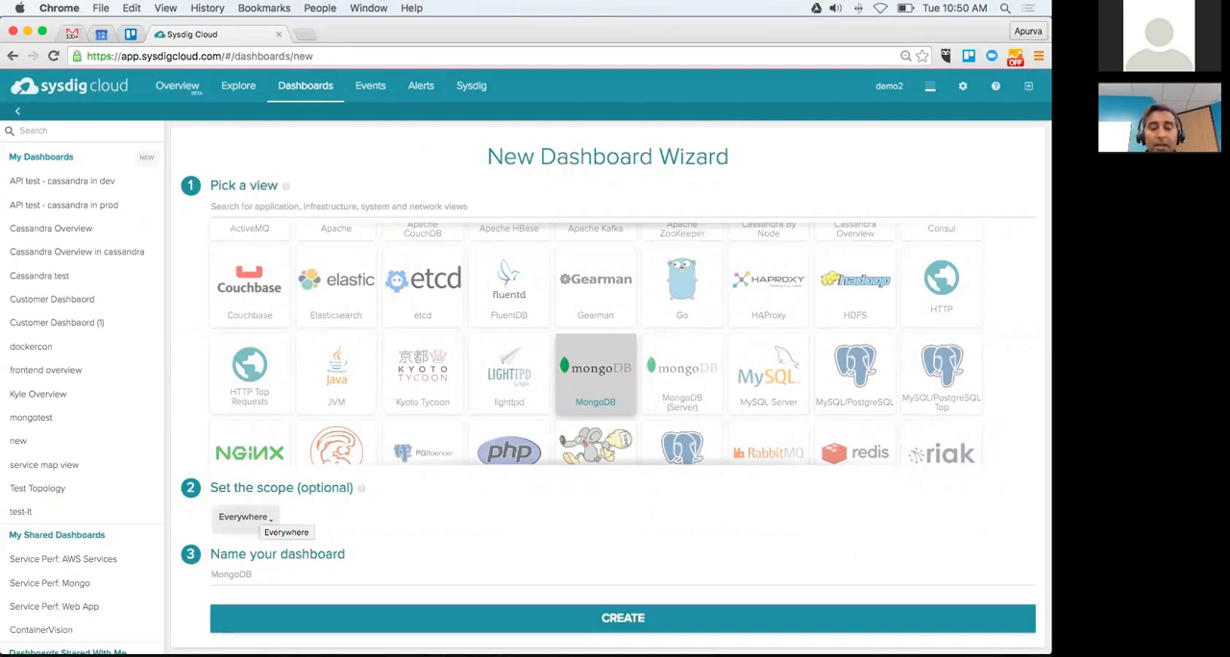
Step: Scope the dashboard to cloudProvider.availability.zone us-east-1b and create it with the suggested name
click(245, 517)
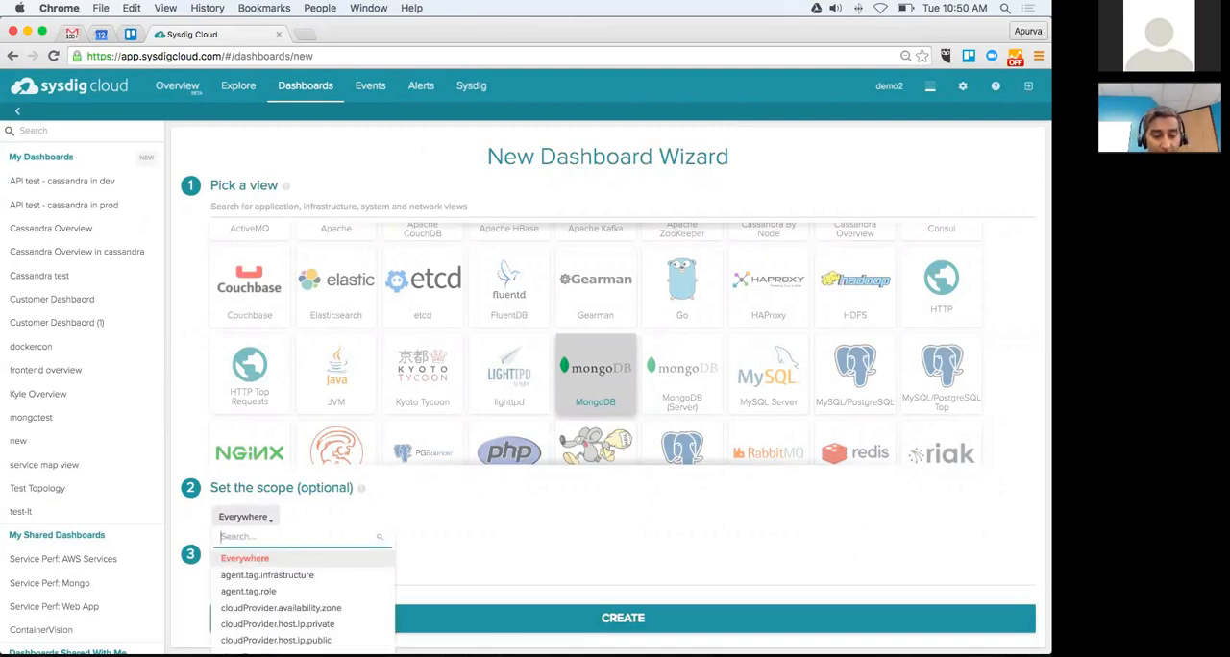
click(280, 607)
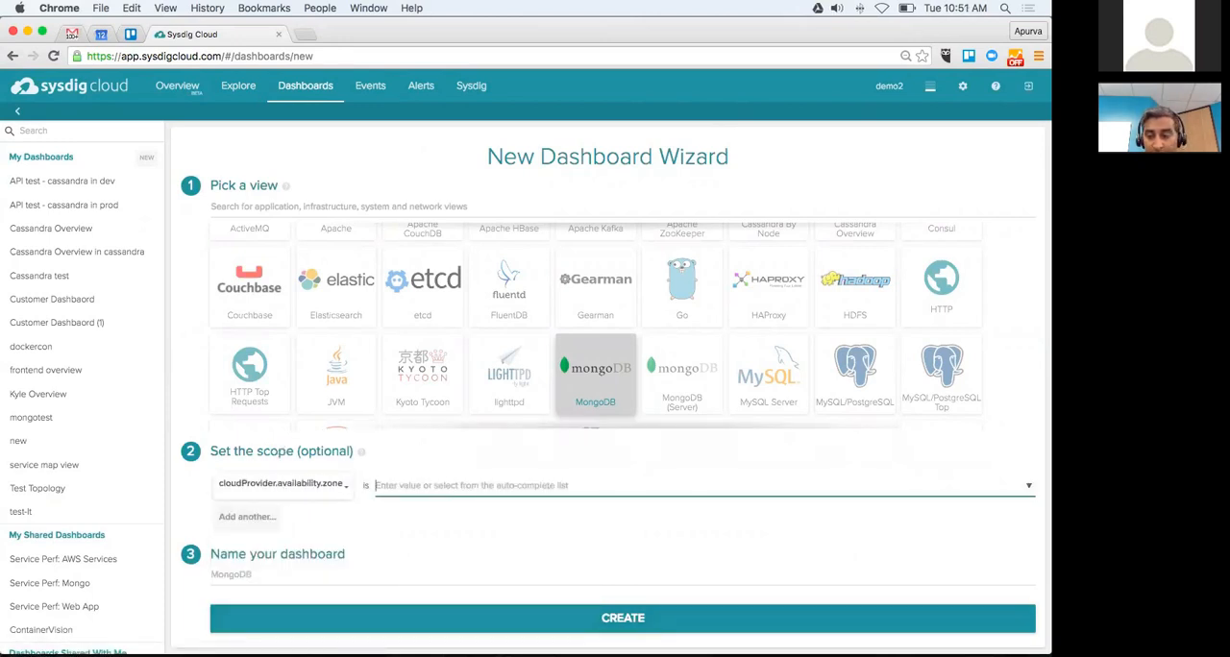
click(471, 486)
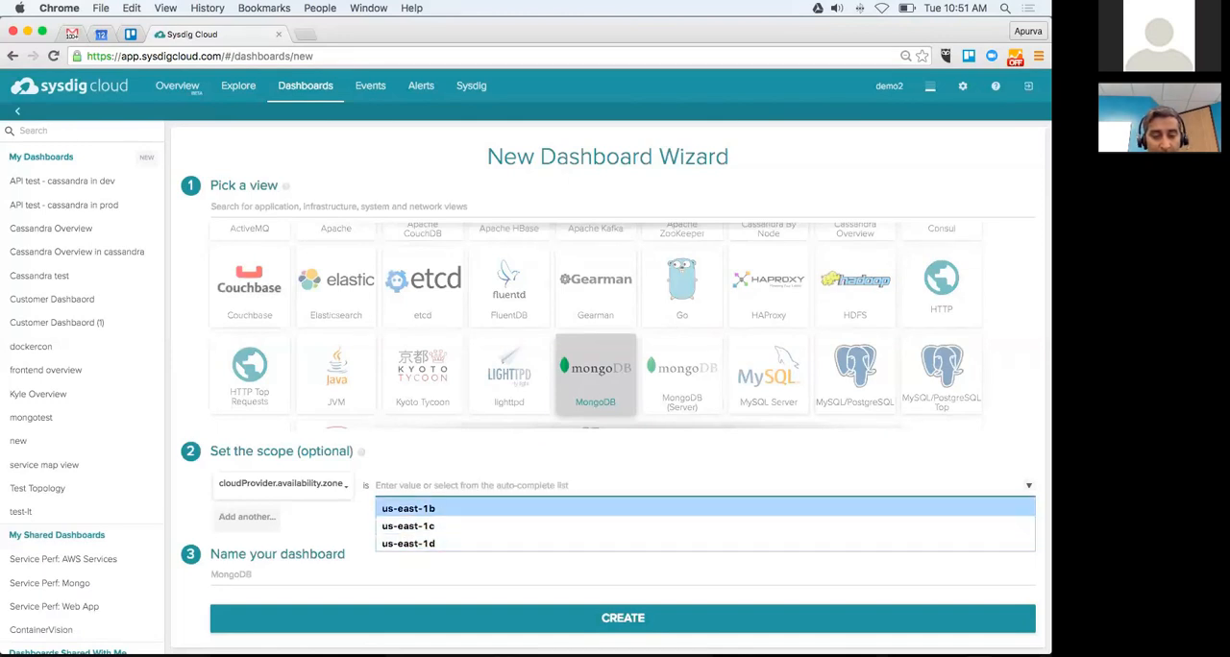
key(Return)
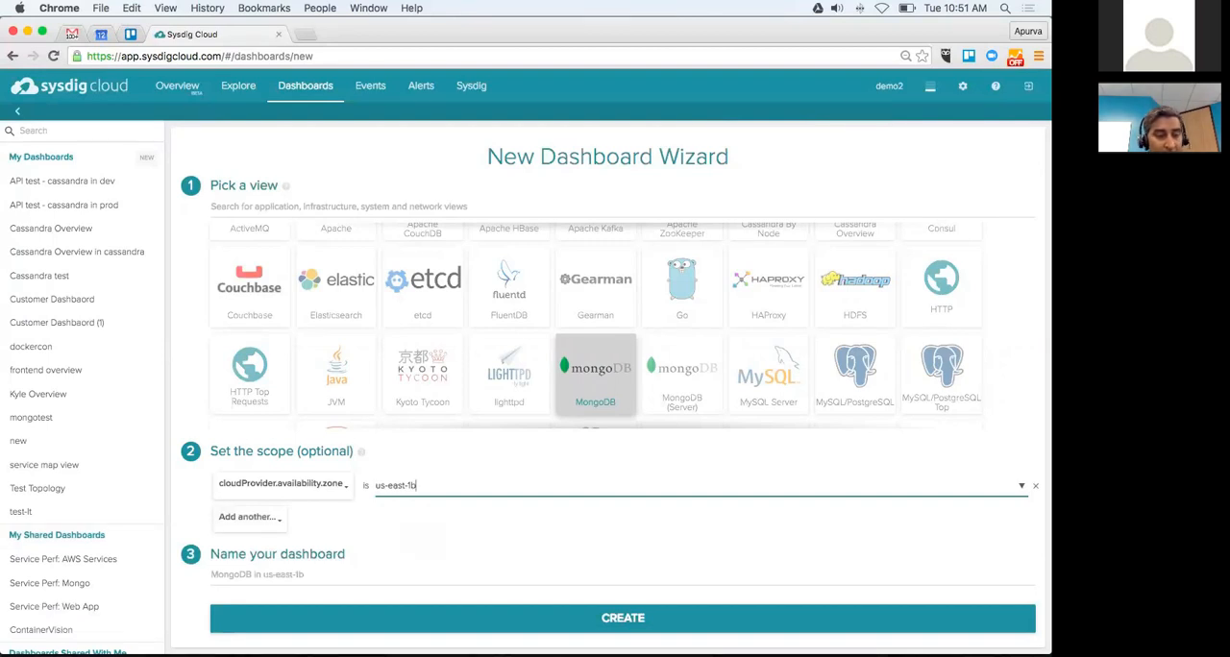
click(622, 618)
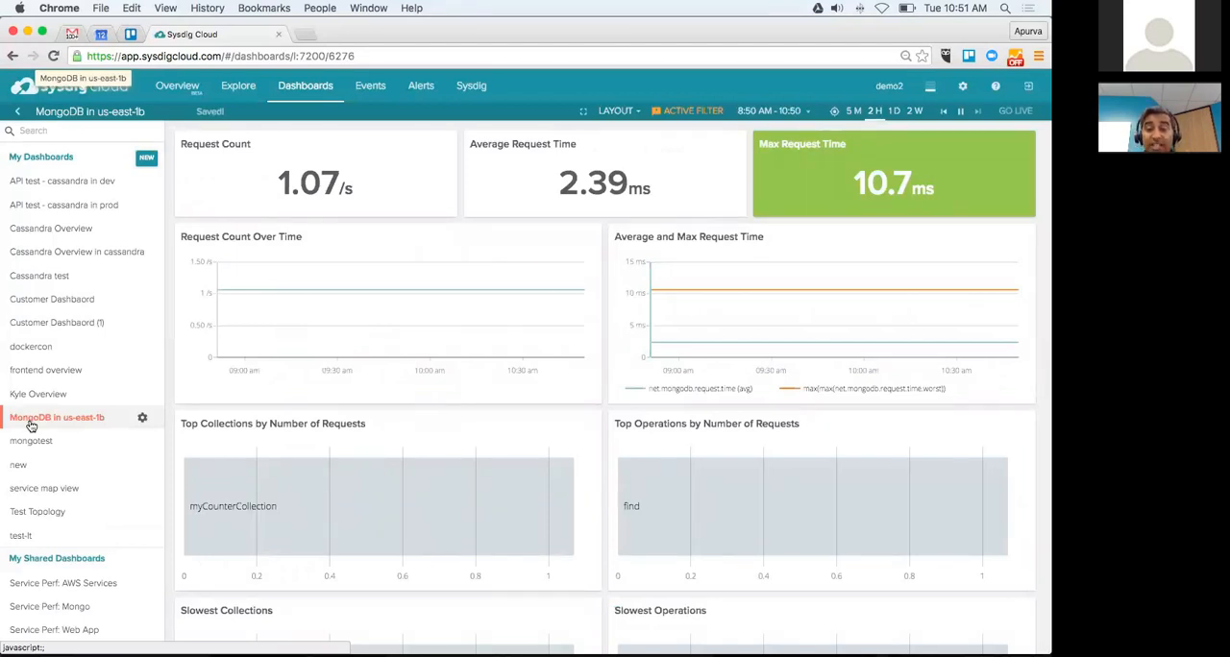
Step: Share the MongoDB in us-east-1b dashboard with everyone and find it among the shared dashboards
mouse_move(459, 257)
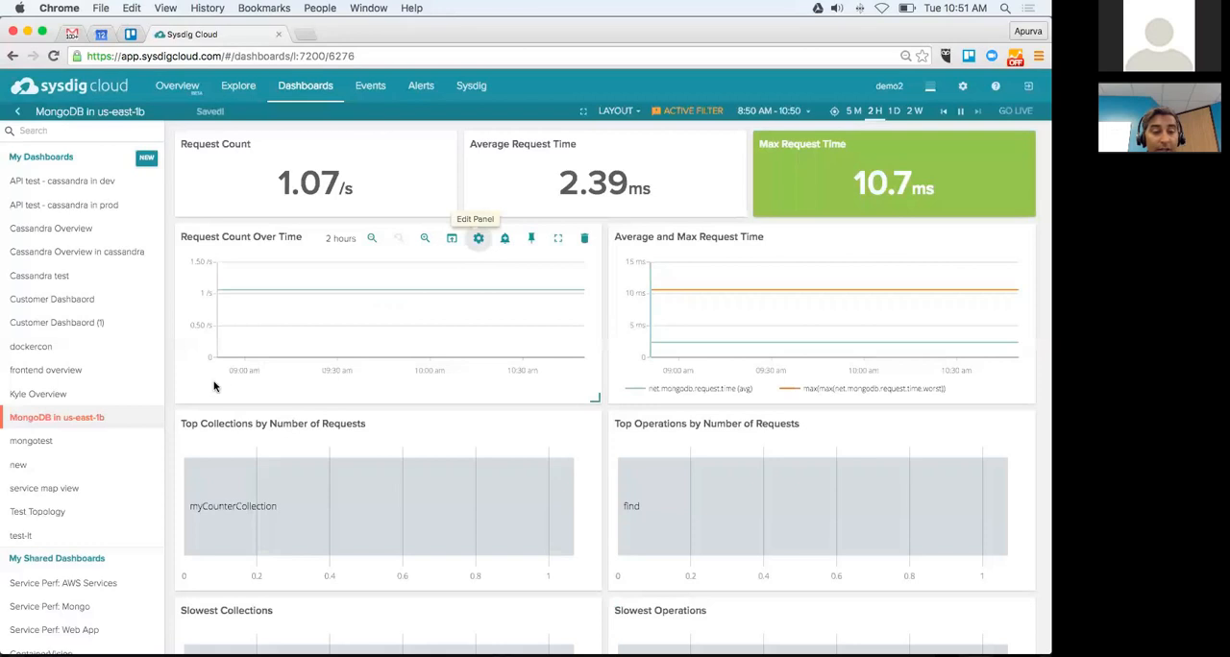
mouse_move(142, 418)
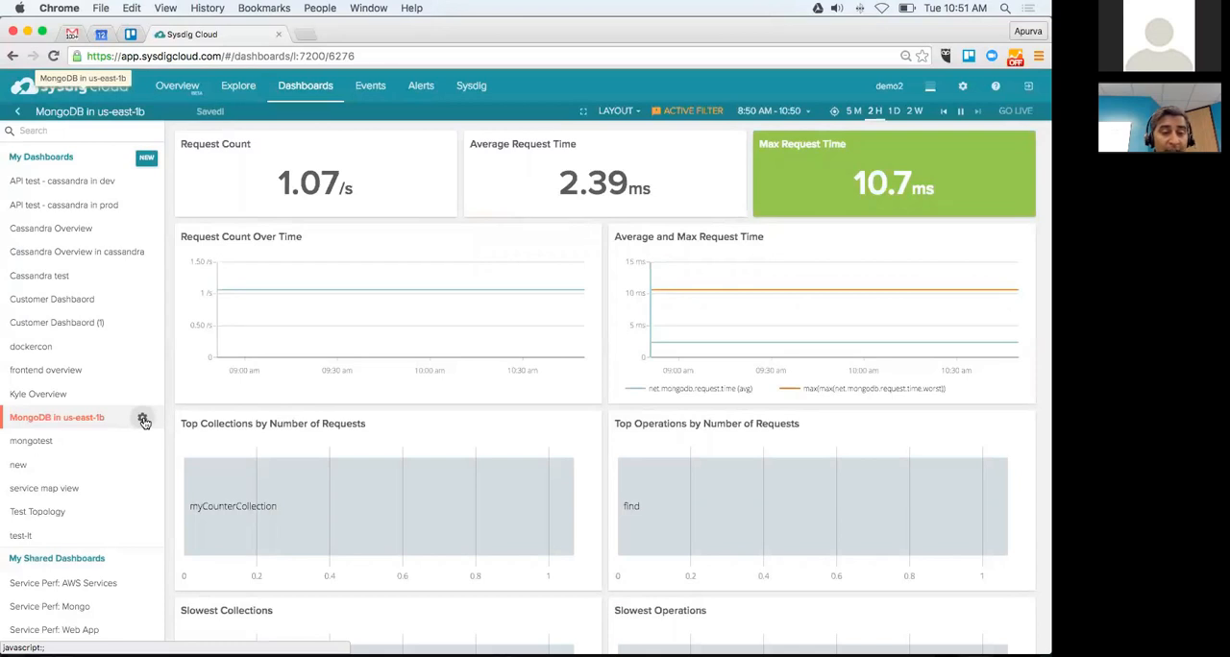
click(142, 419)
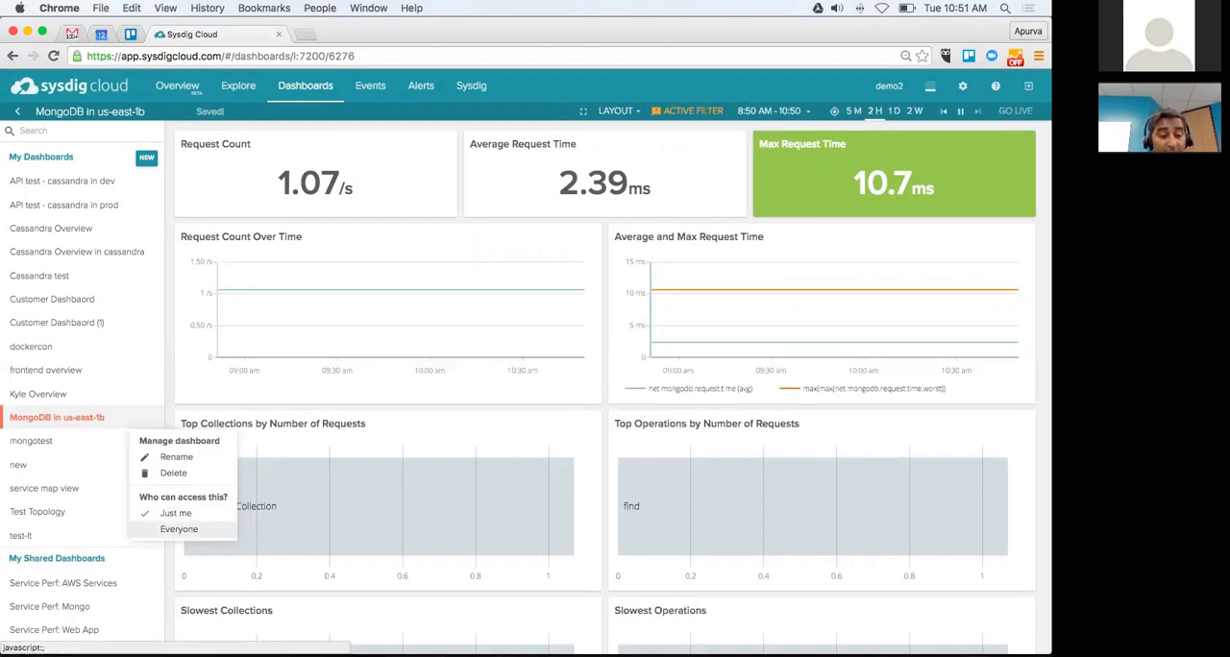
click(179, 528)
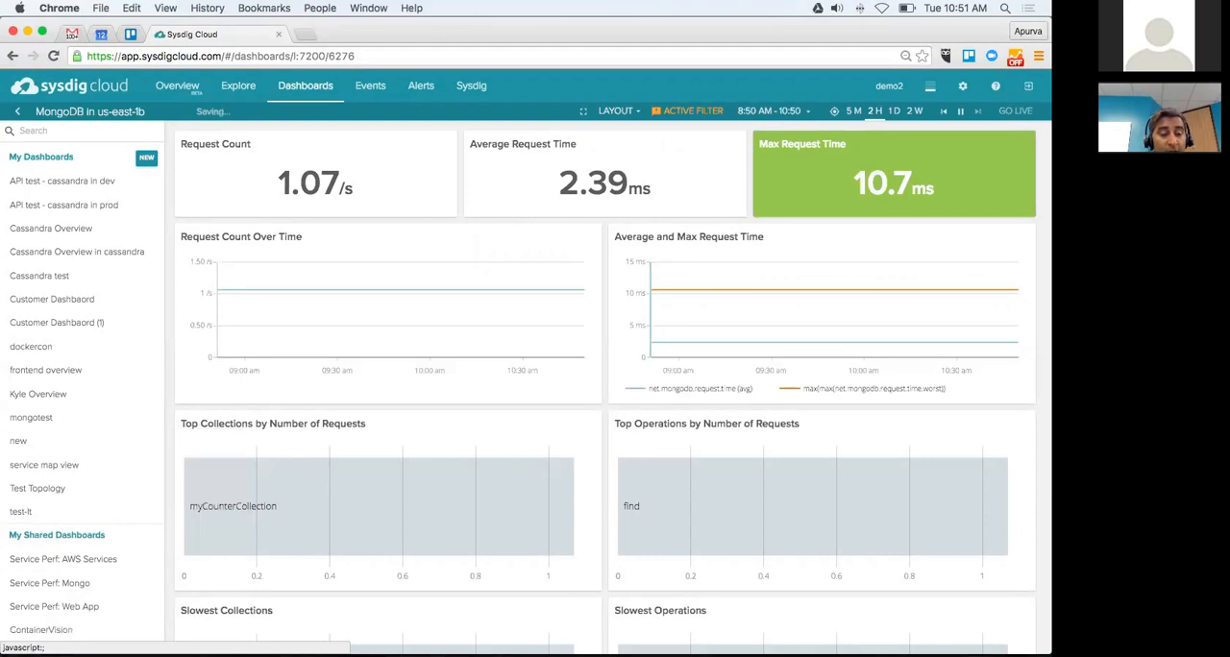
scroll(117, 565, down, 2)
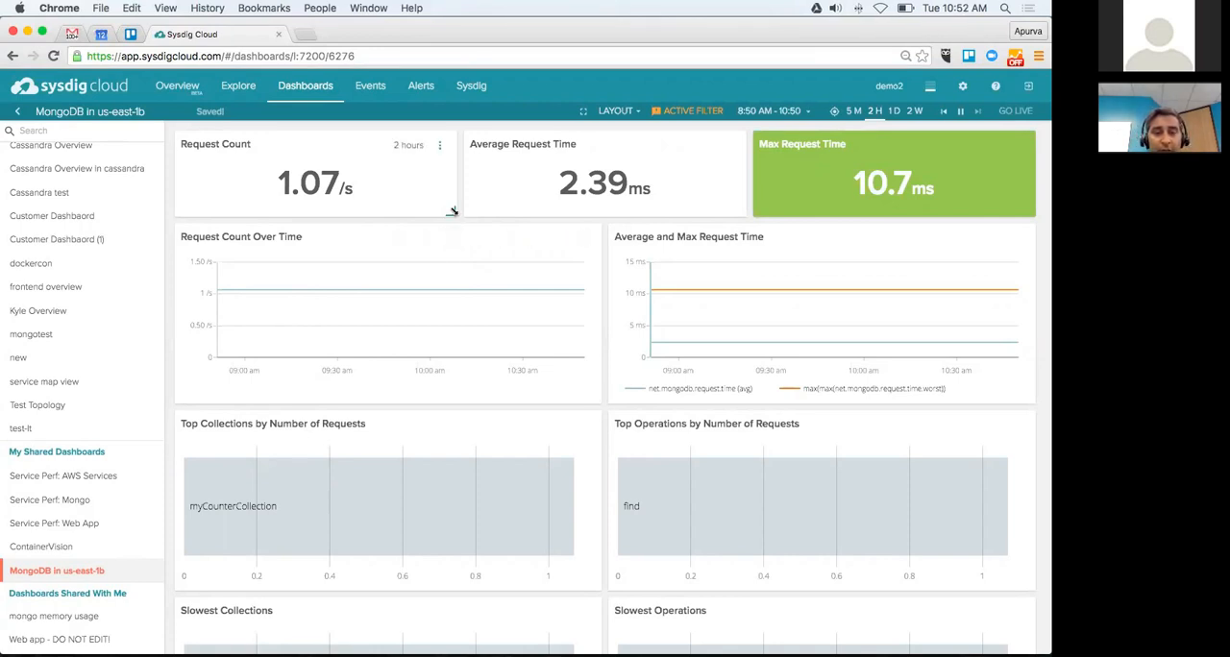
Step: Narrow the Request Count and Average Request Time panels on the dashboard
drag(452, 211, 403, 189)
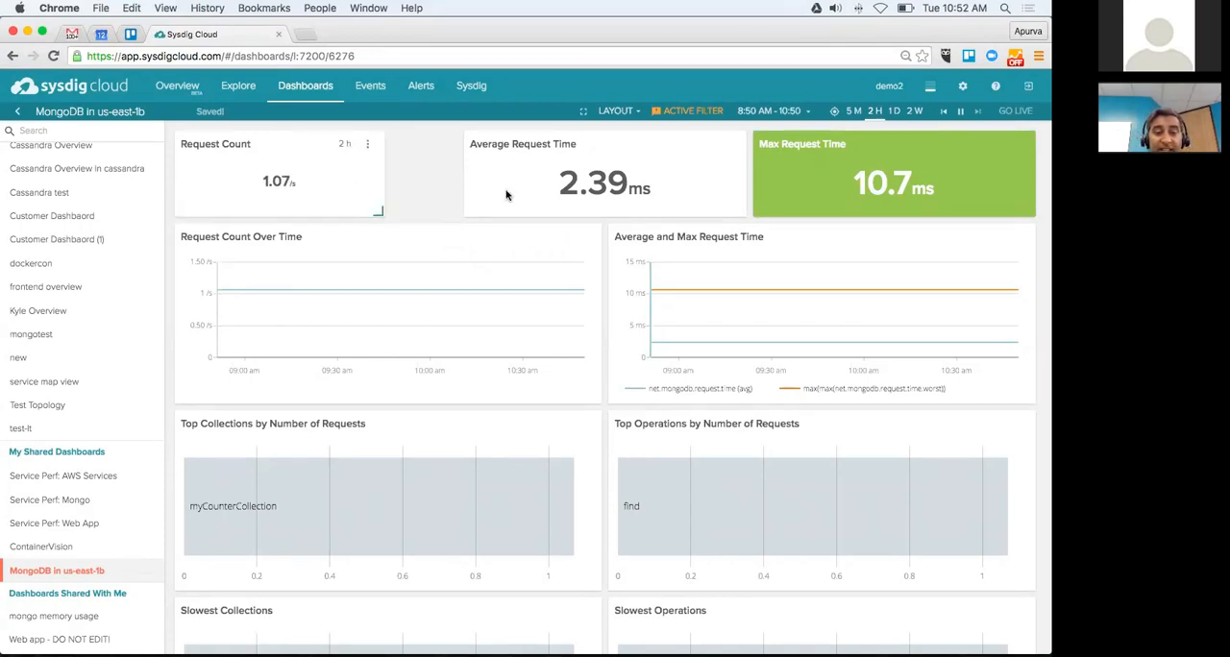
drag(738, 210, 655, 203)
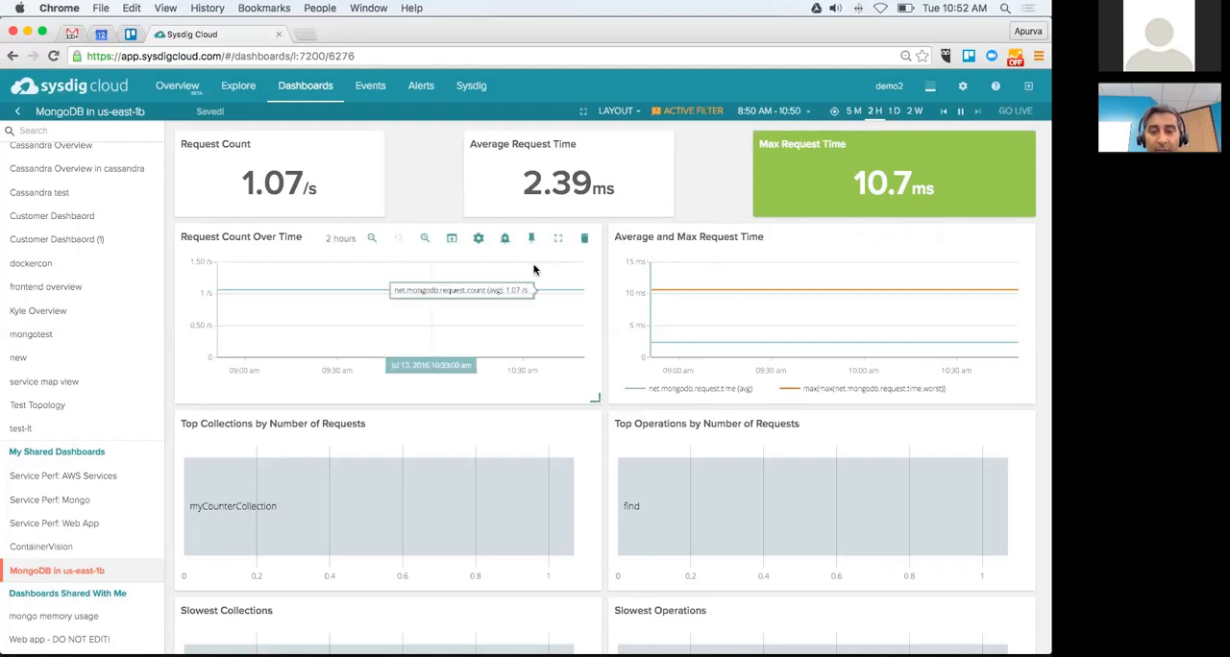
Step: Open the Request Count Over Time panel's settings and review its display type, metric and aggregation options
click(478, 239)
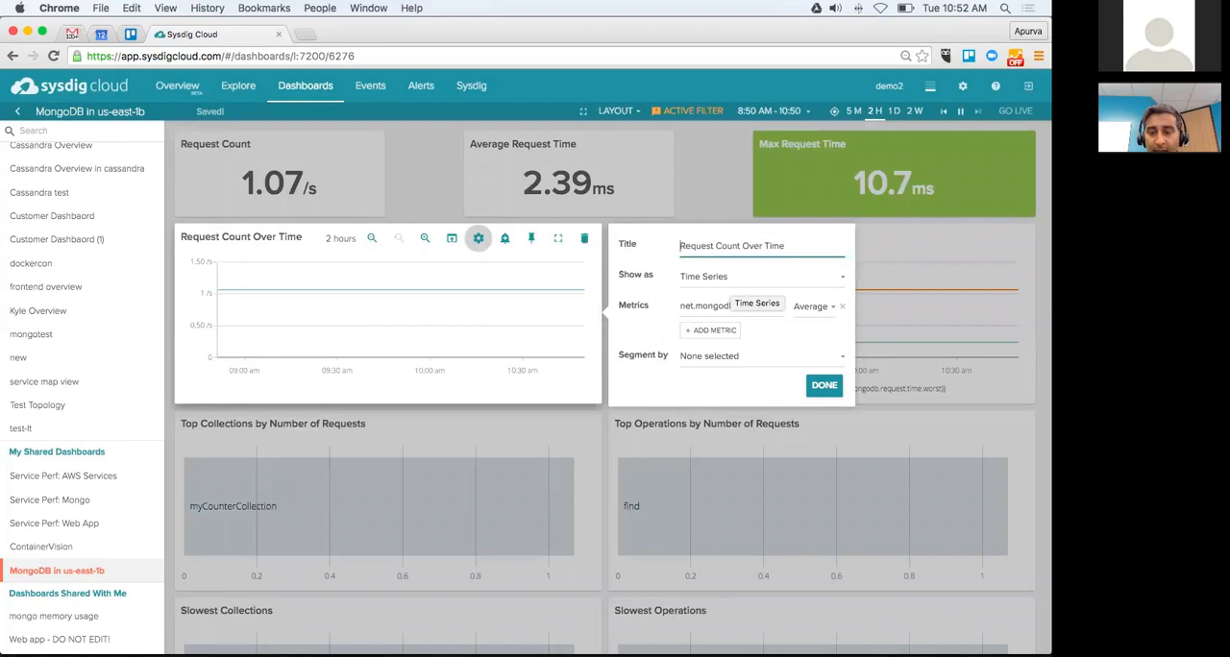
click(835, 276)
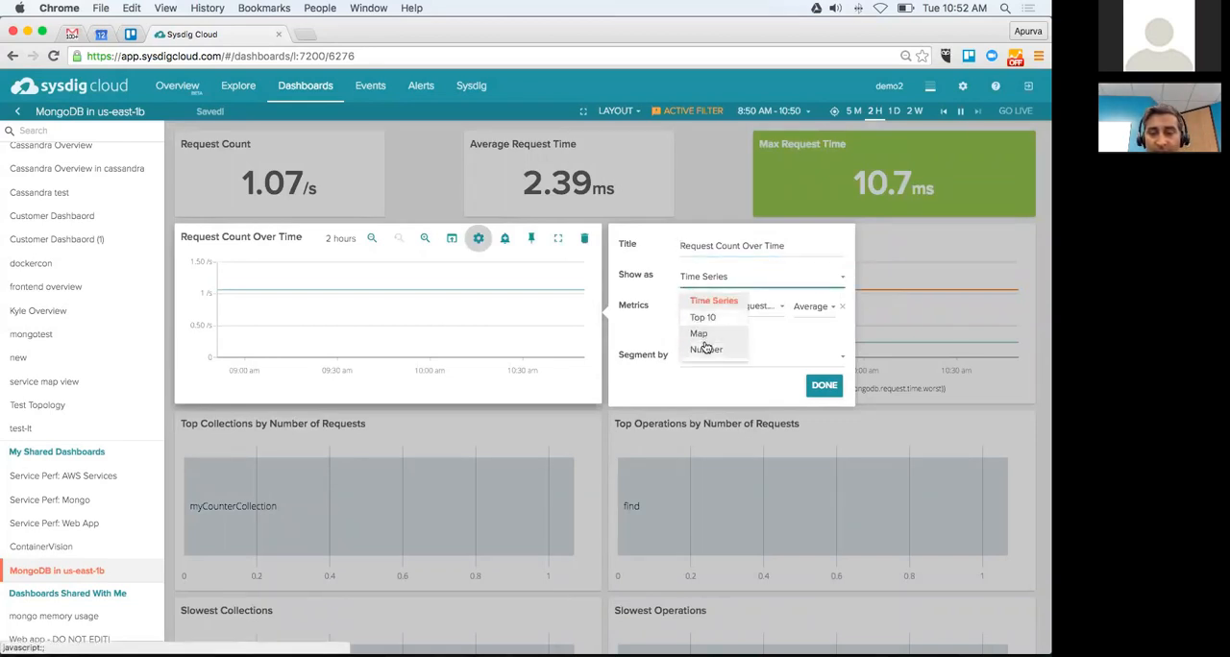
click(705, 382)
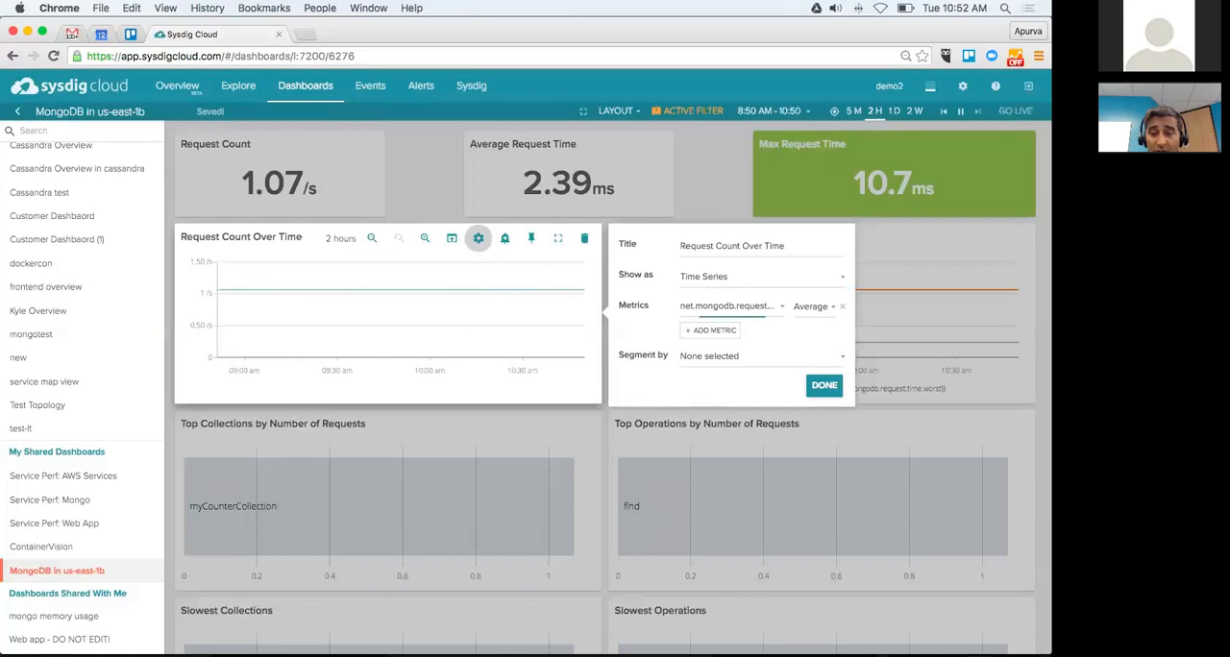
click(733, 306)
click(813, 307)
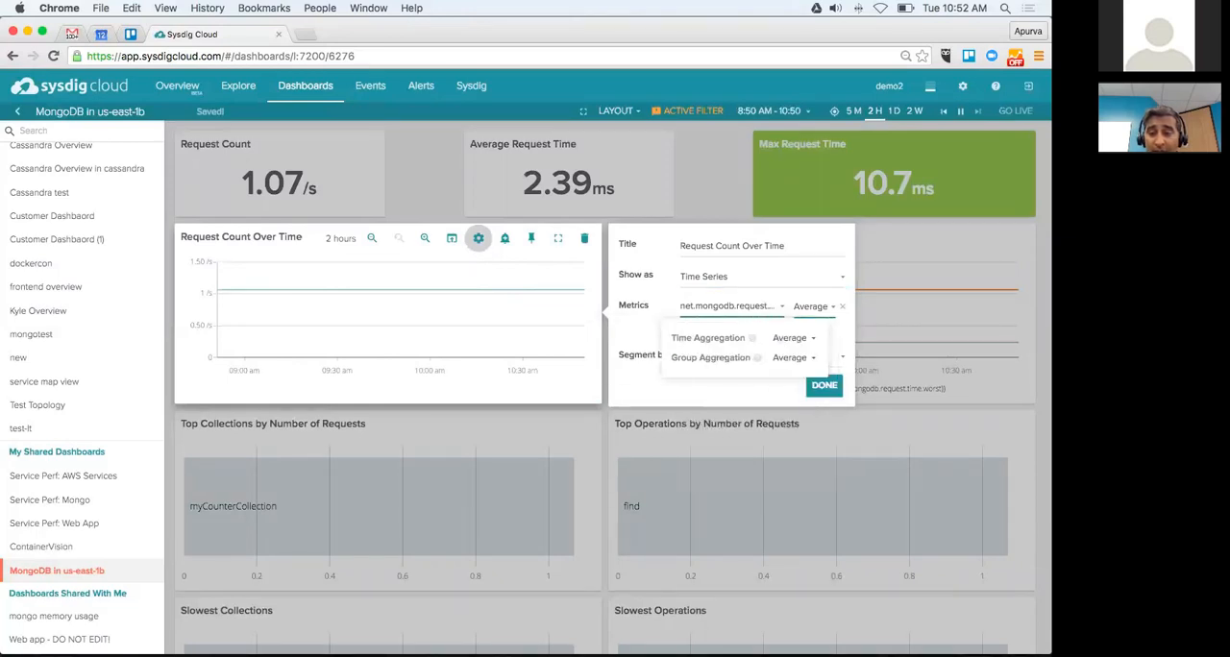
click(814, 306)
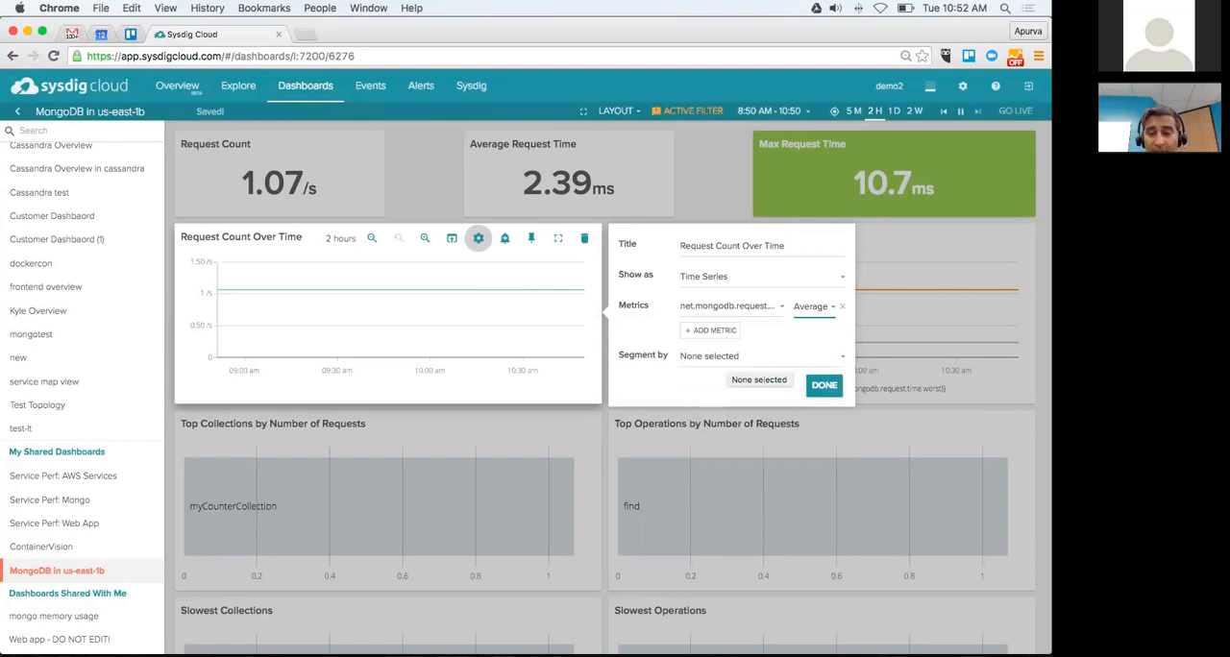
Step: Segment Request Count Over Time by host.mac and move the Top Operations by Number of Requests panel above Average and Max Request Time
click(761, 357)
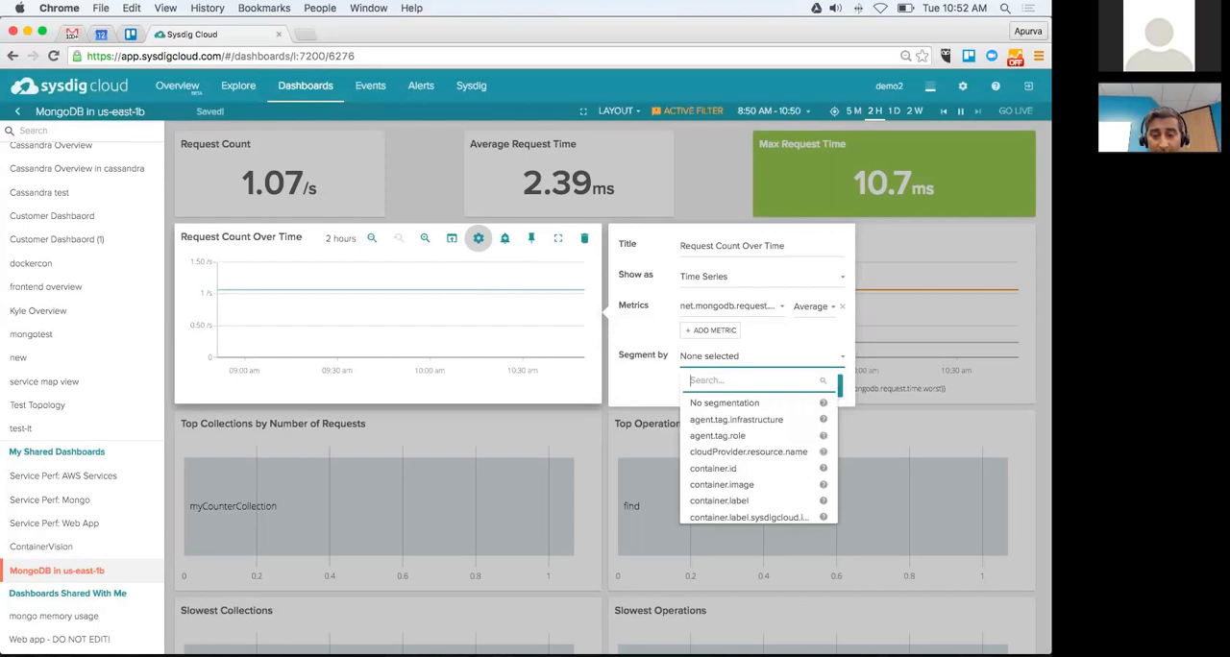
text(ho)
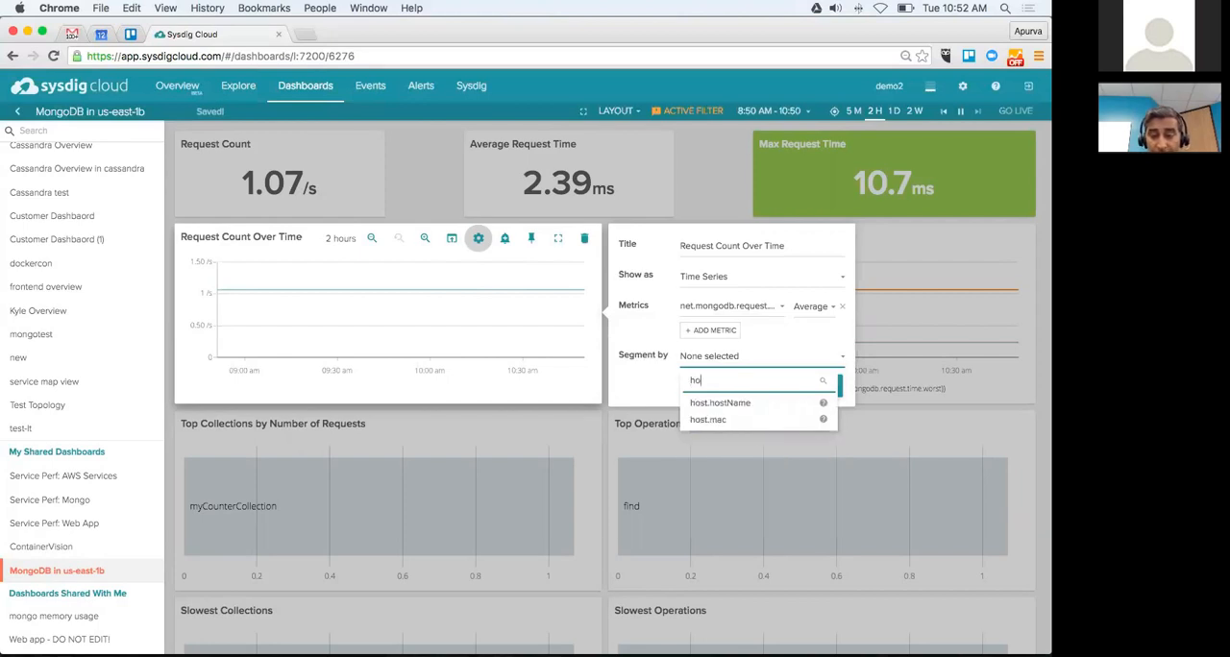
click(711, 419)
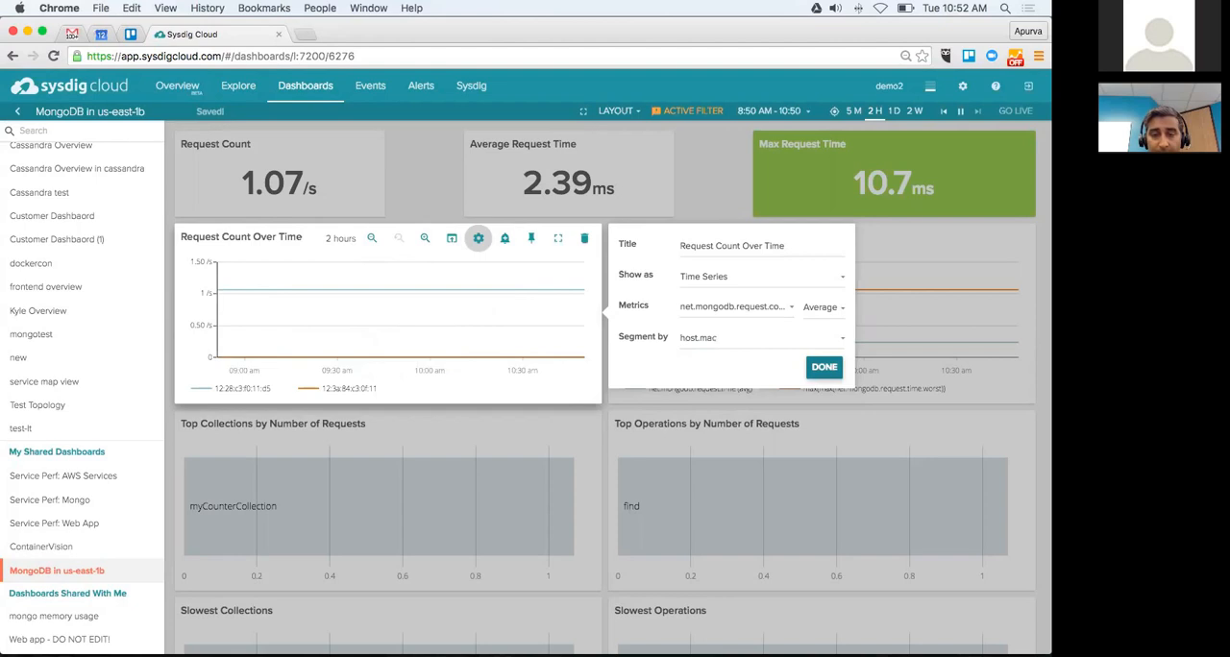
click(824, 367)
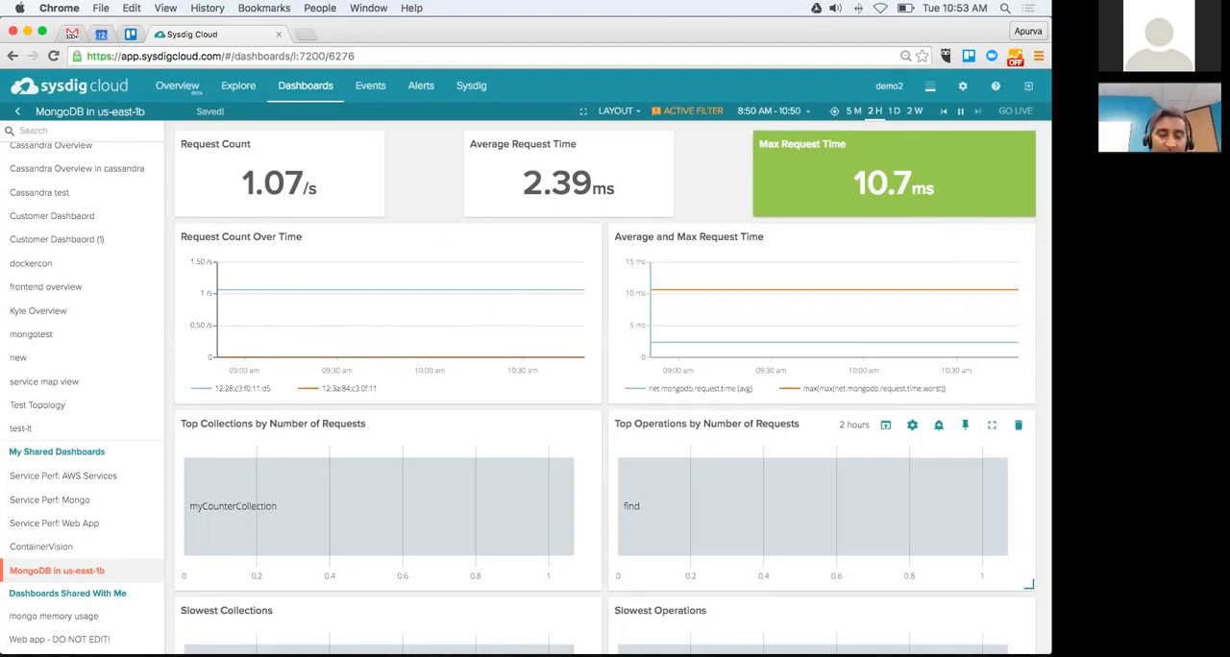
drag(706, 425, 698, 233)
Step: Pin the mongo.statsd.mapped metric of the mongo group in Explore to the MongoDB in us-east-1b dashboard and open that dashboard
click(231, 85)
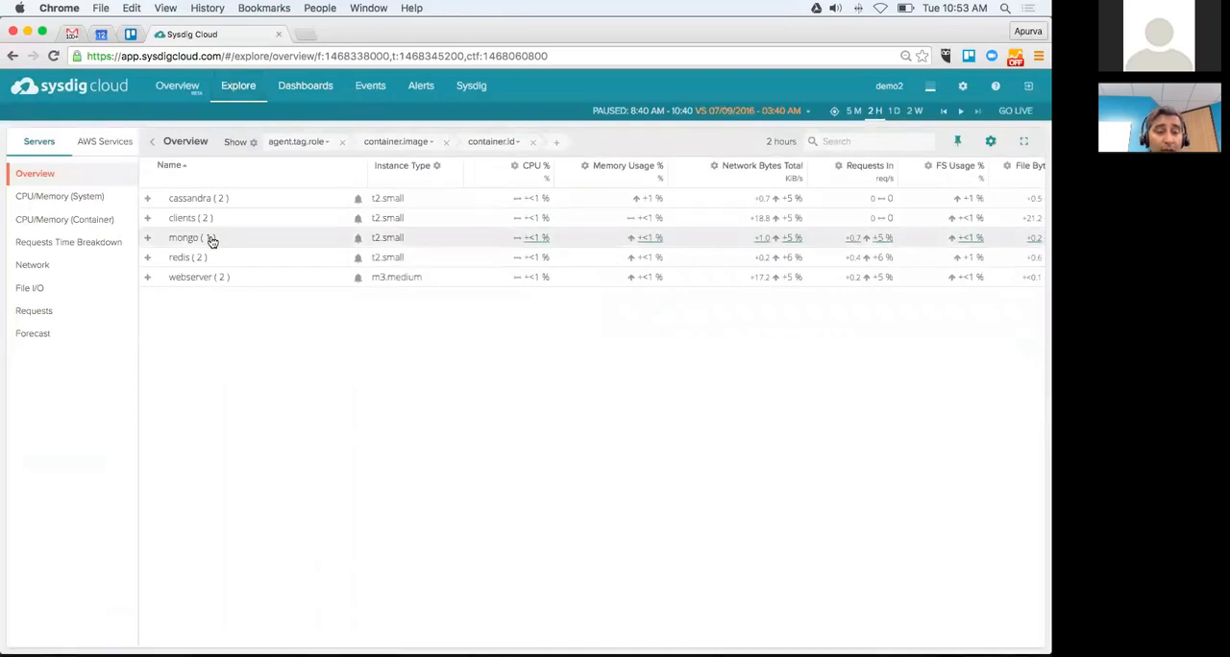
click(212, 240)
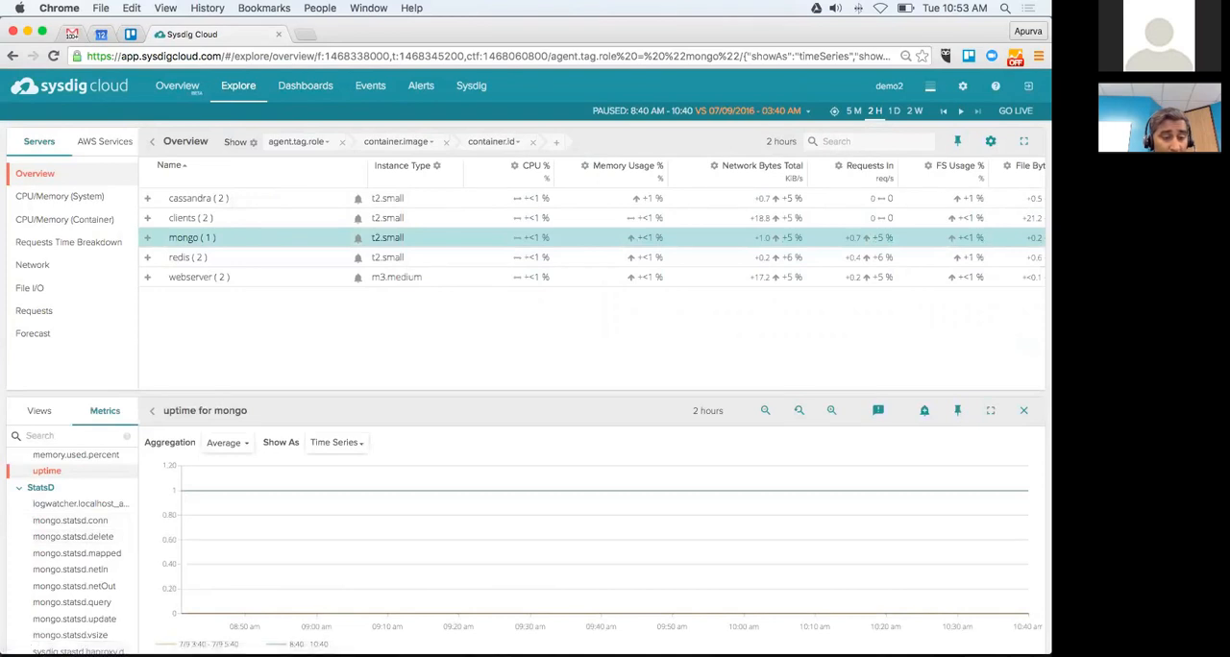
click(74, 553)
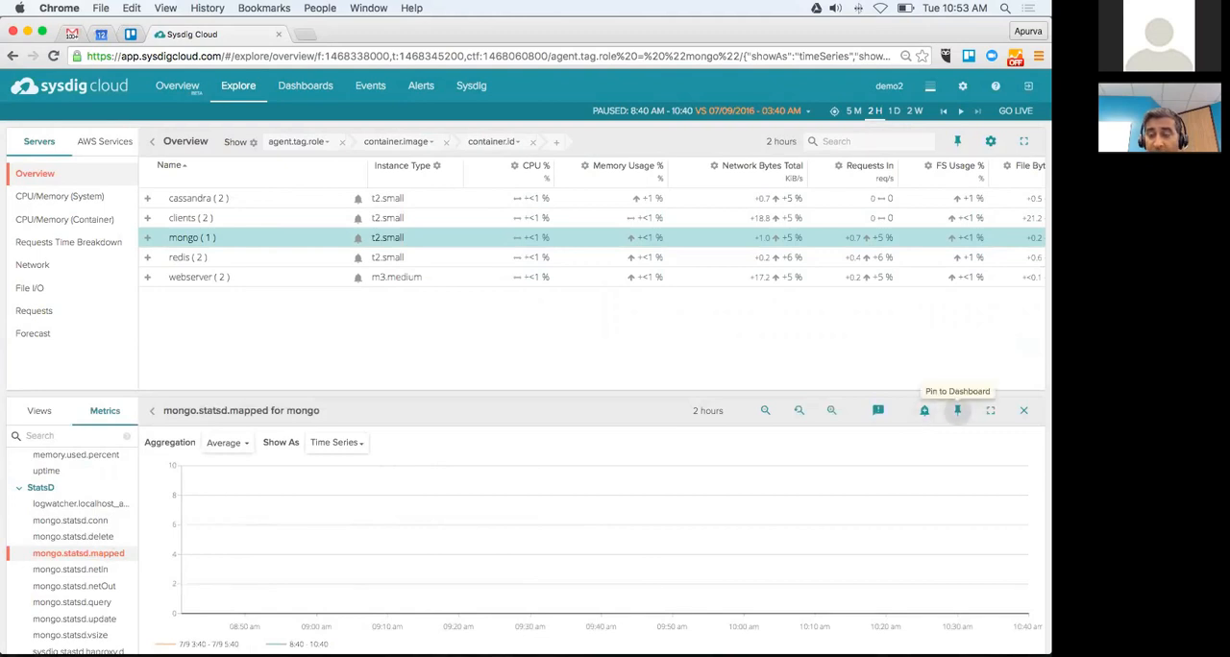
click(956, 410)
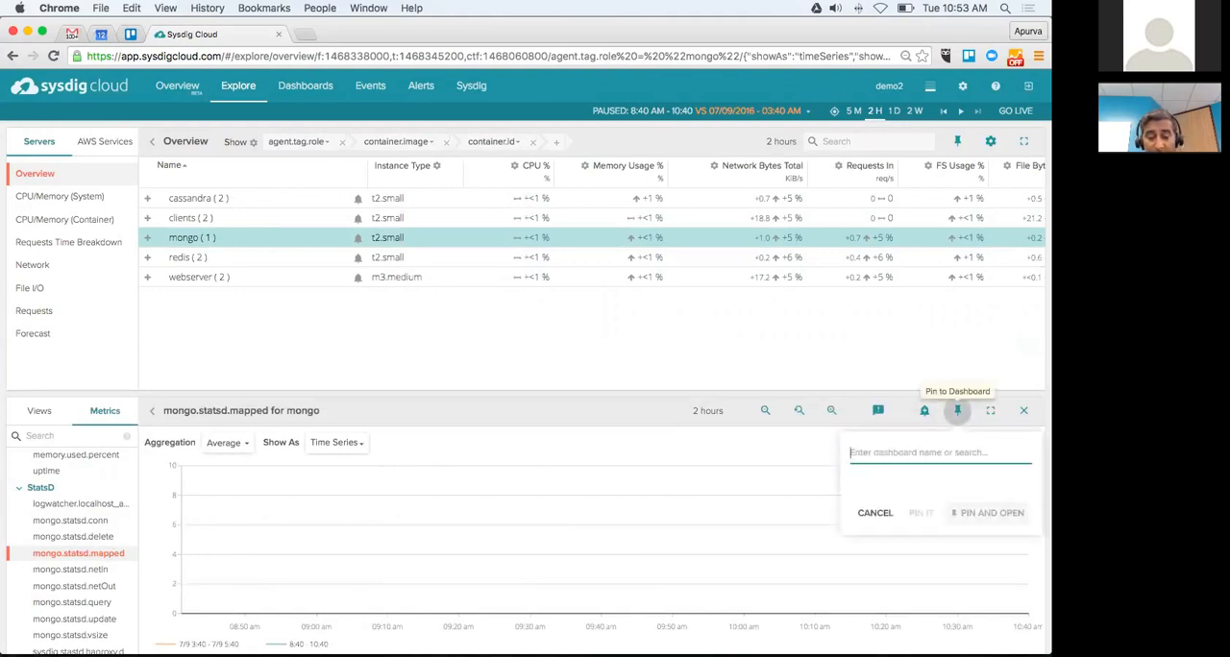
text(mong)
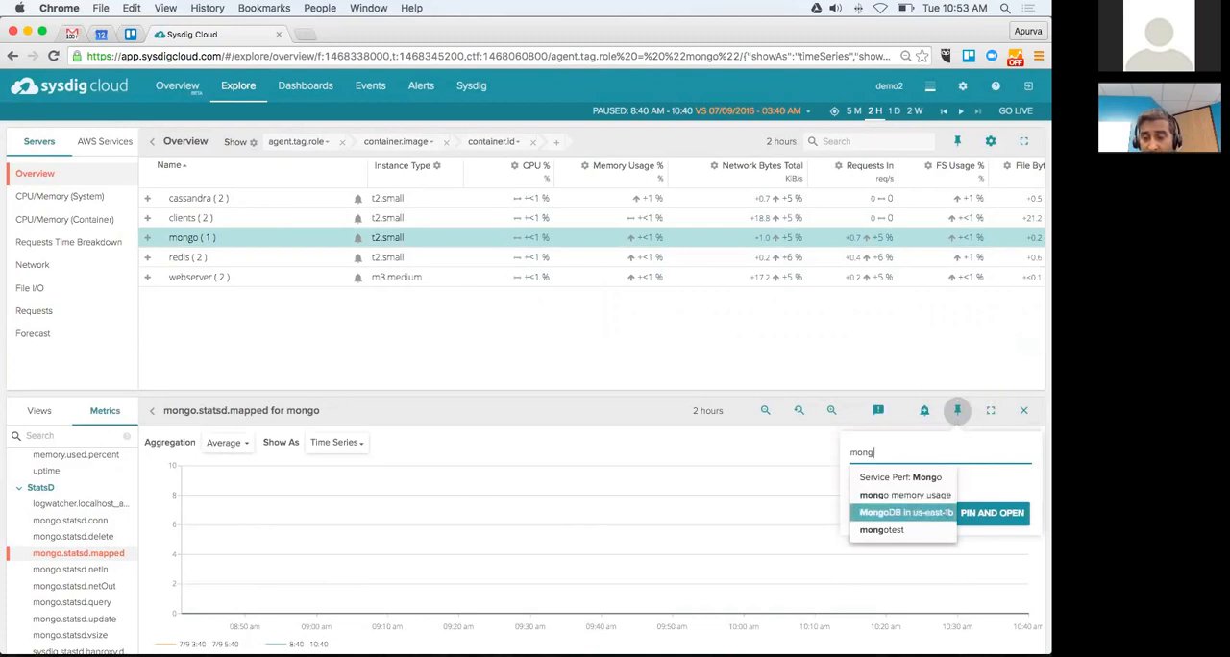
click(919, 513)
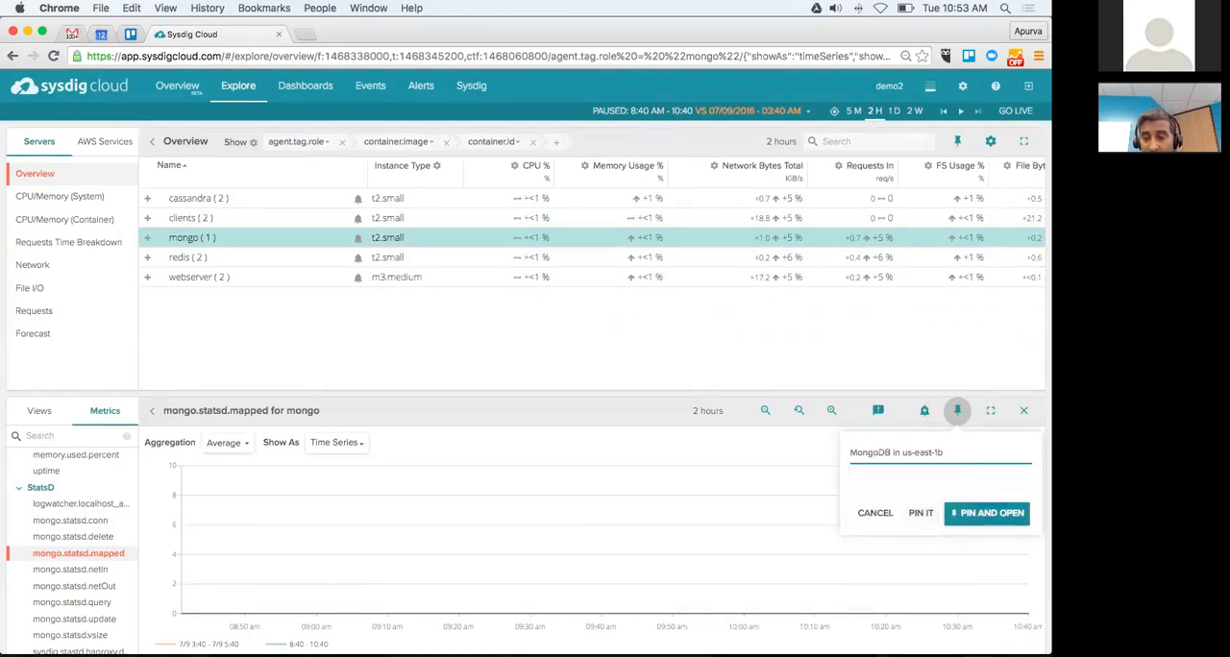
click(987, 513)
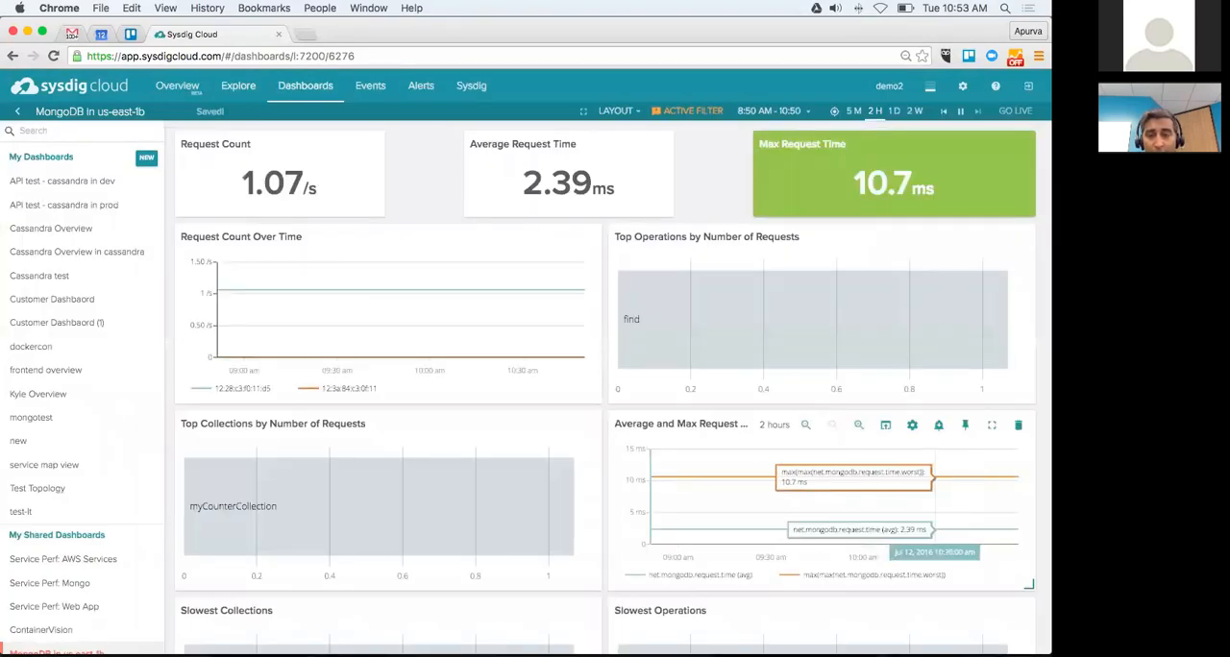
scroll(898, 480, down, 5)
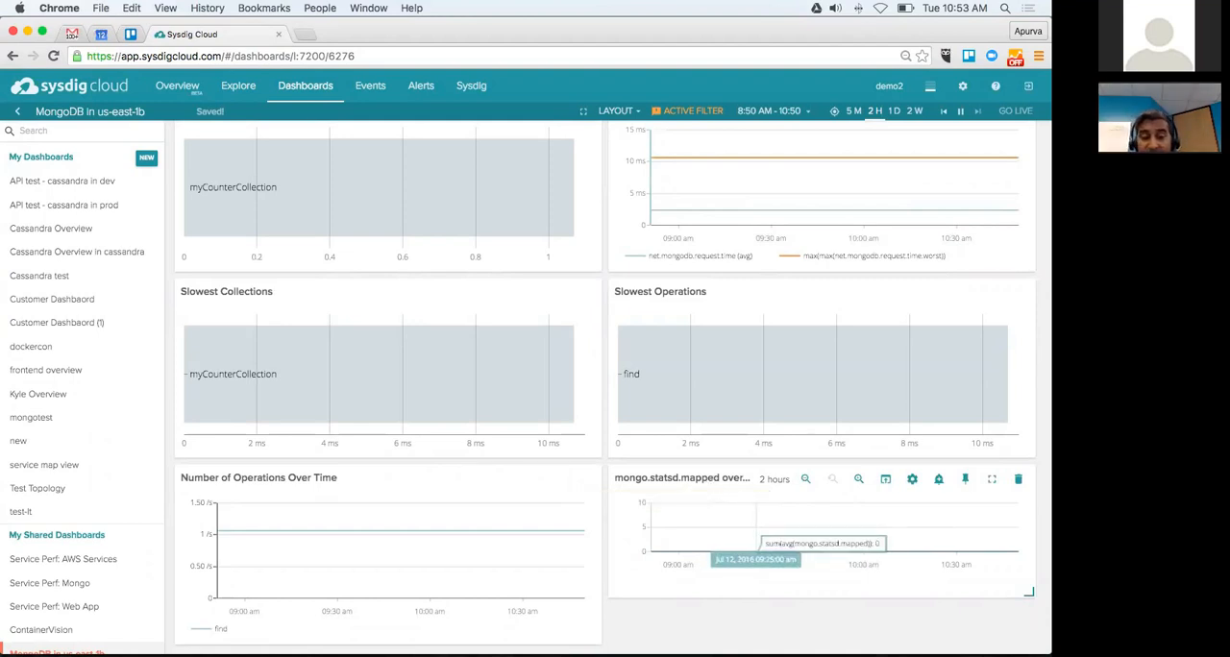
Step: Search the Explore views of the mongo group for "mongo" and open the Service Perf: Mongo view
click(238, 87)
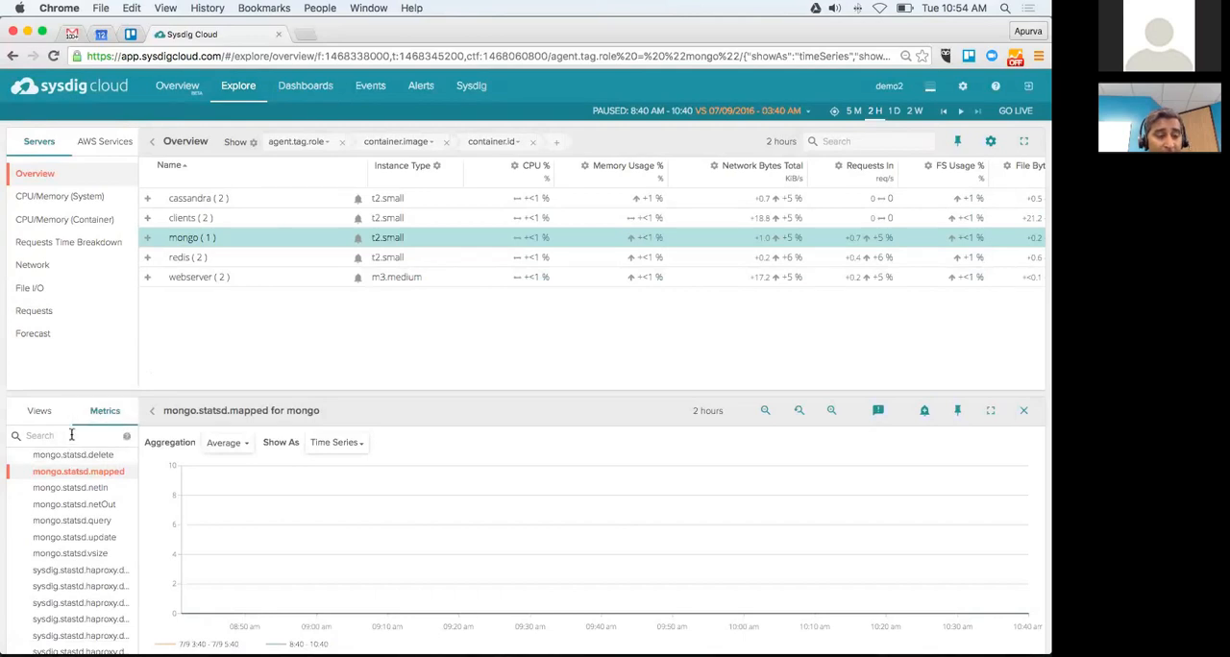
click(44, 415)
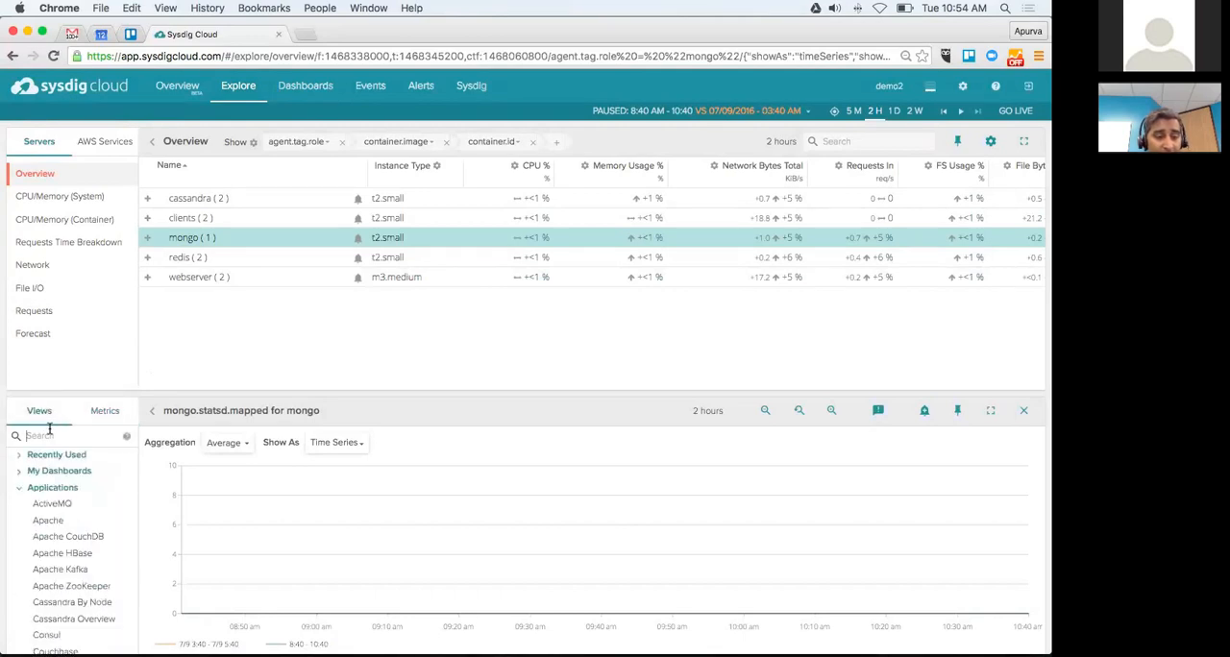
text(cas)
key(BackSpace)
key(BackSpace)
key(BackSpace)
text(oongo)
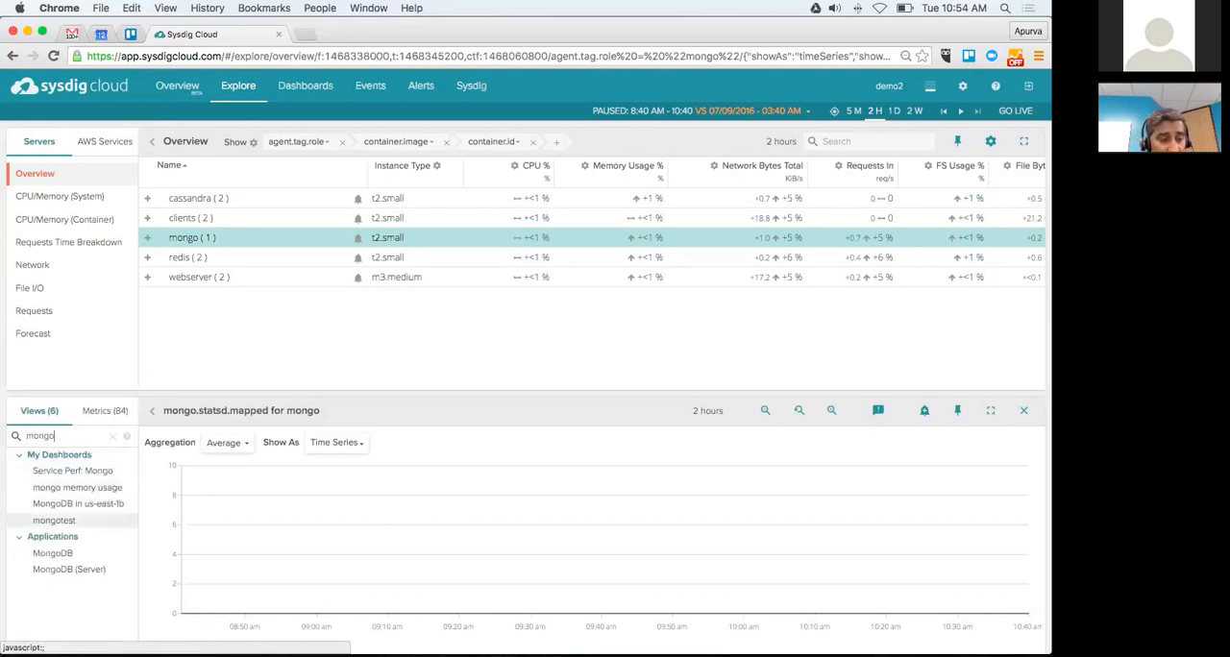
click(64, 477)
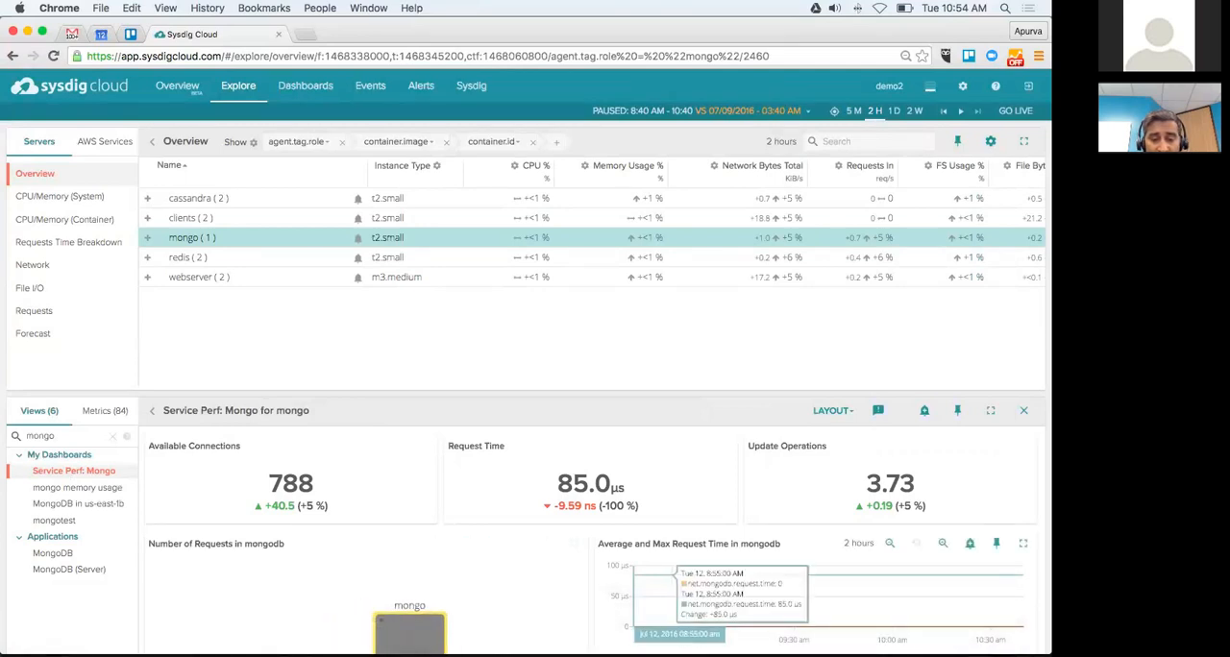
Step: Pin the Top Collections by Number of Requests in mongodb panel to the MongoDB in us-east-1b dashboard and open that dashboard
scroll(677, 576, down, 3)
scroll(677, 480, down, 7)
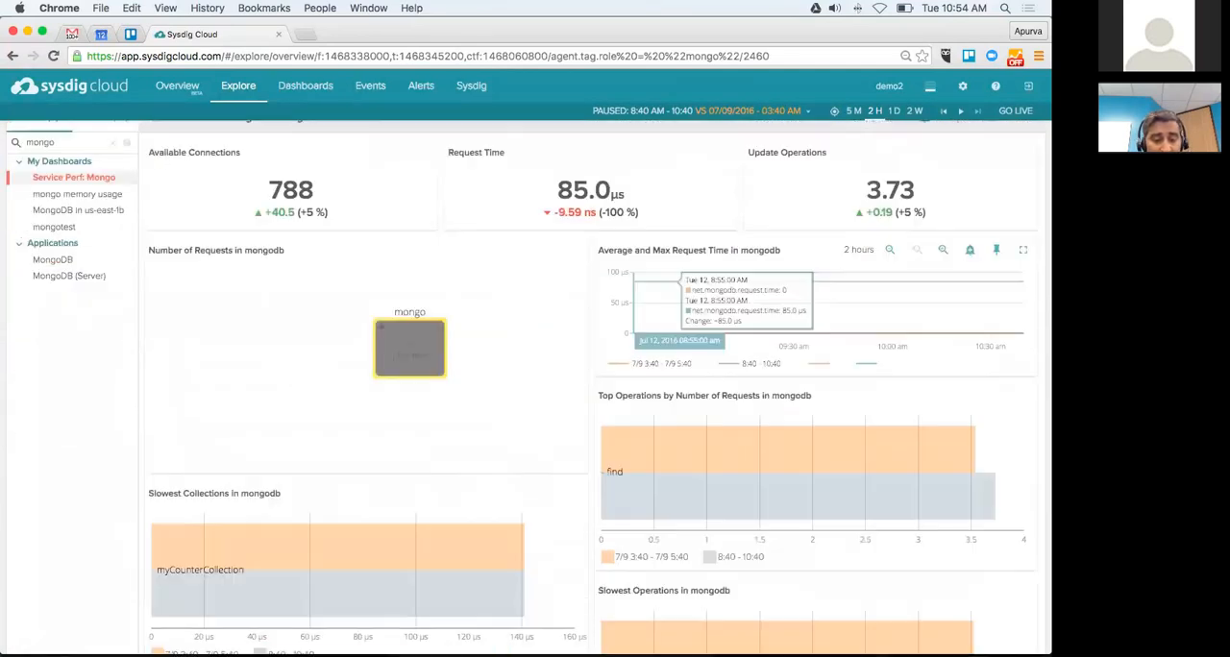
scroll(485, 356, down, 3)
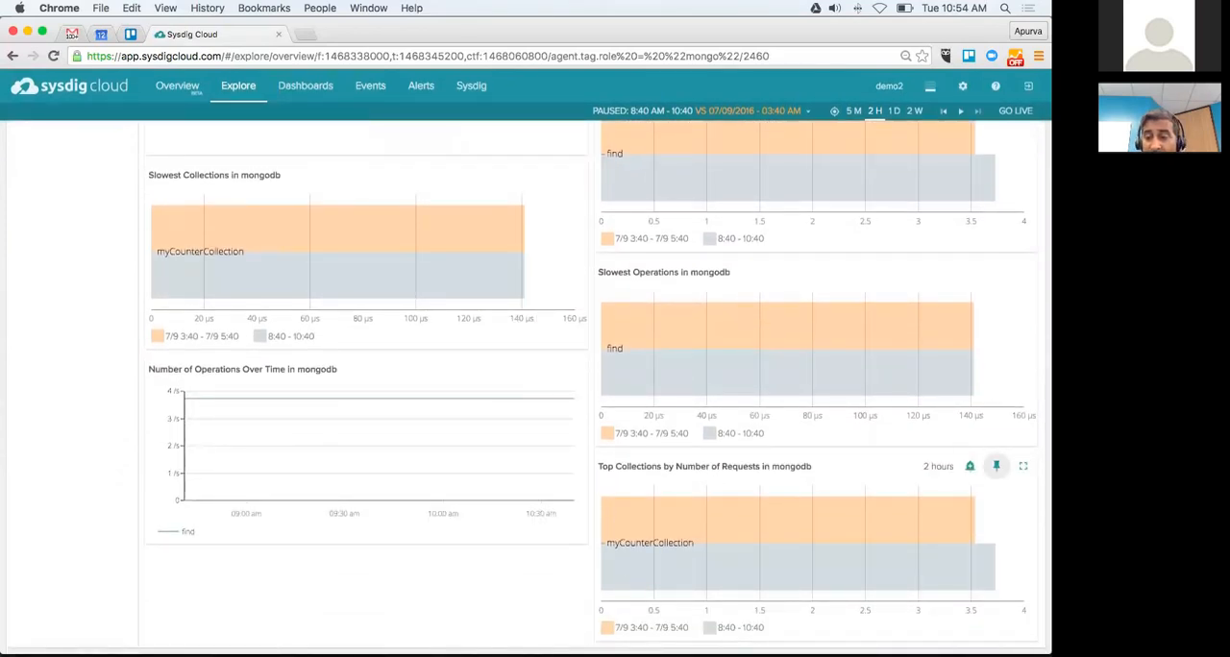
click(996, 466)
click(875, 567)
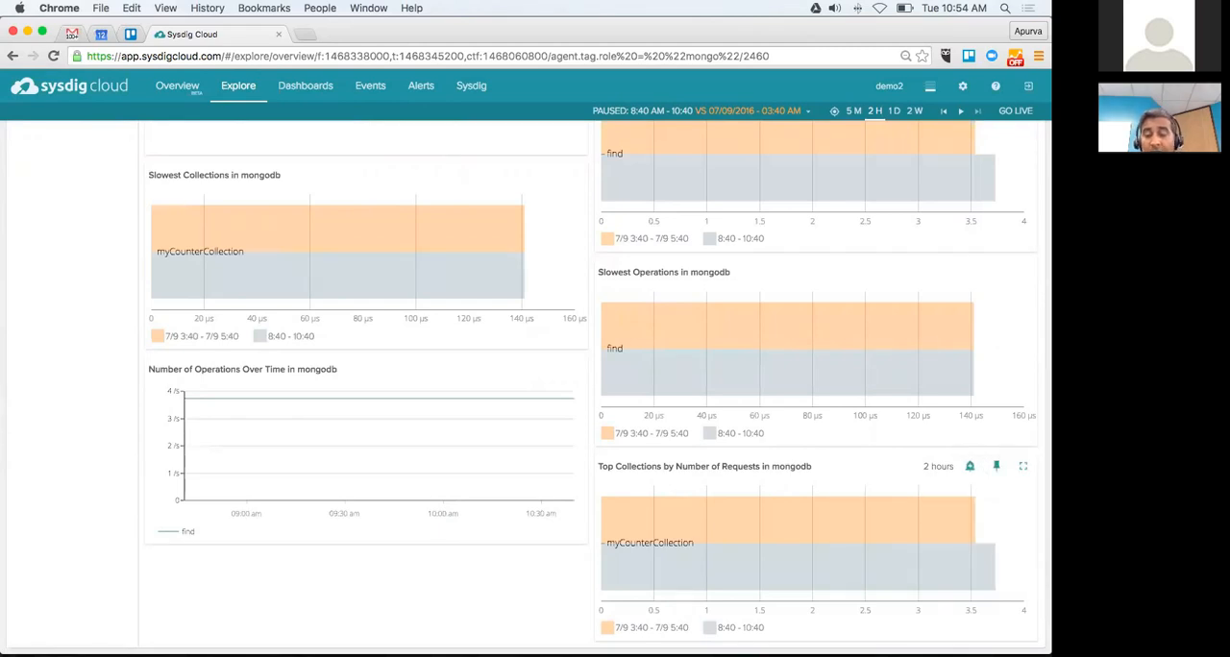
mouse_move(876, 567)
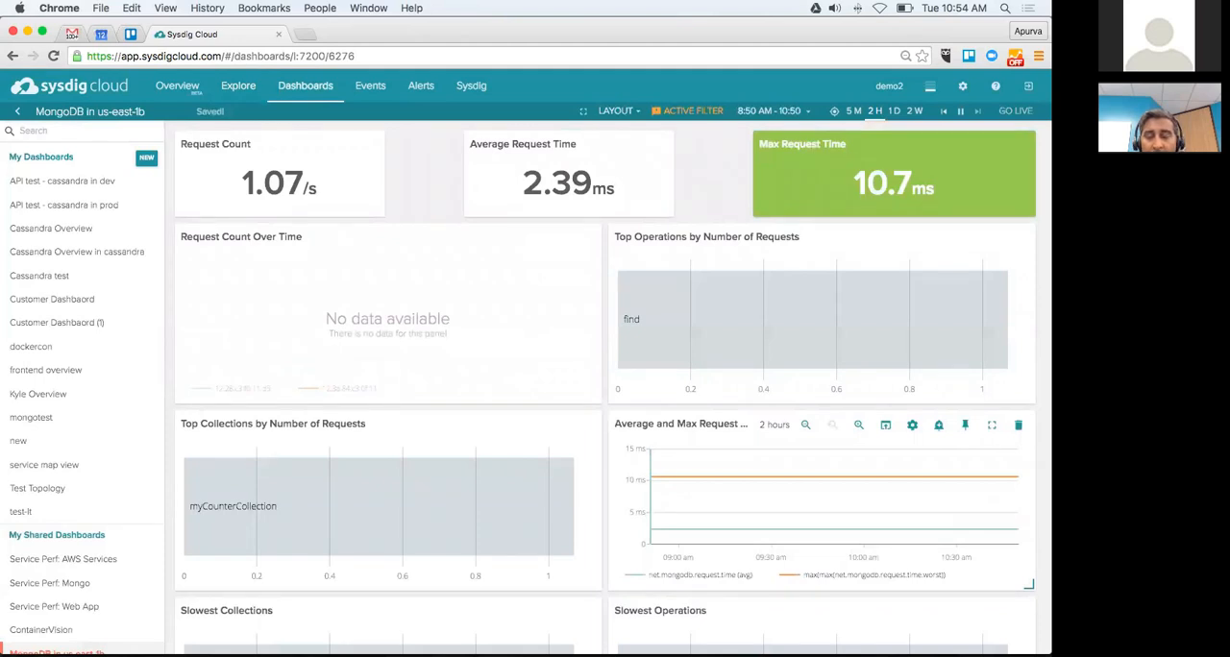
Step: Find the newly pinned Top Collections by Number of Requests in mongodb panel and check its settings without changing them
scroll(605, 393, down, 5)
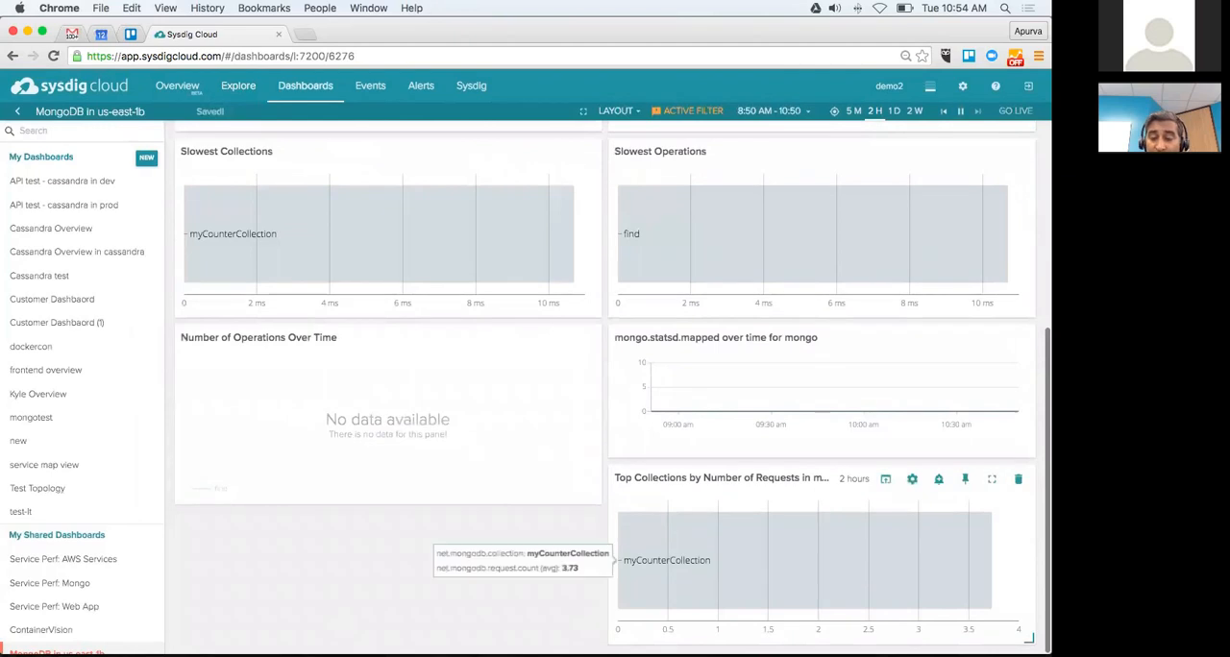
click(911, 478)
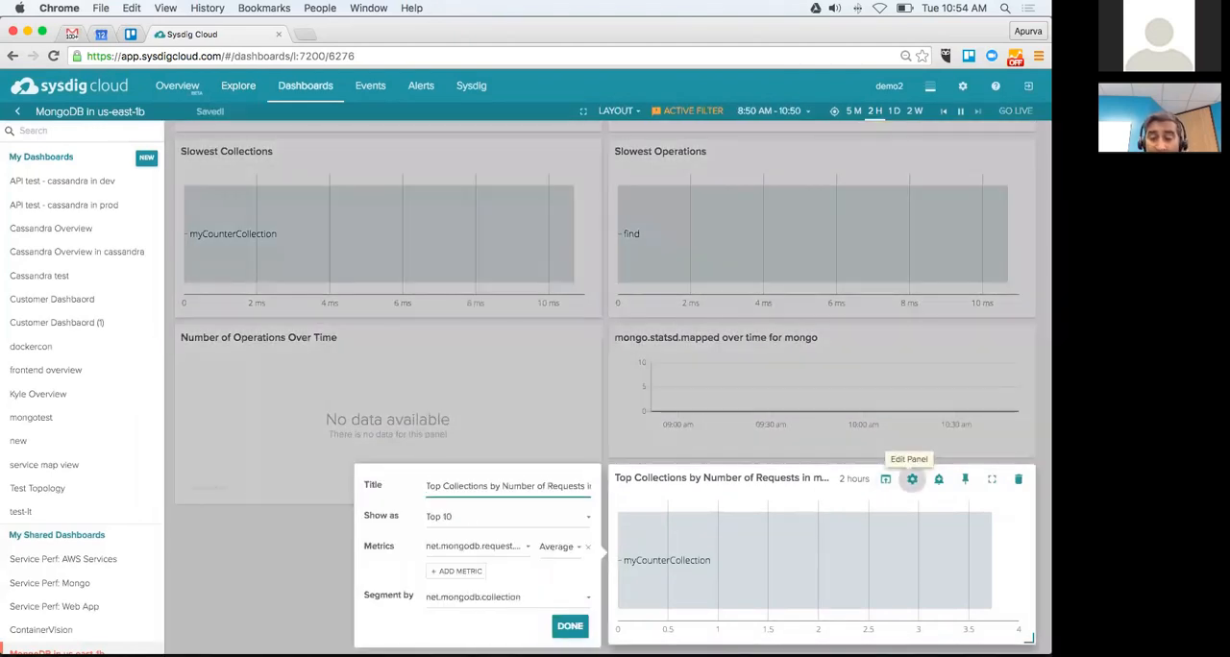
click(912, 479)
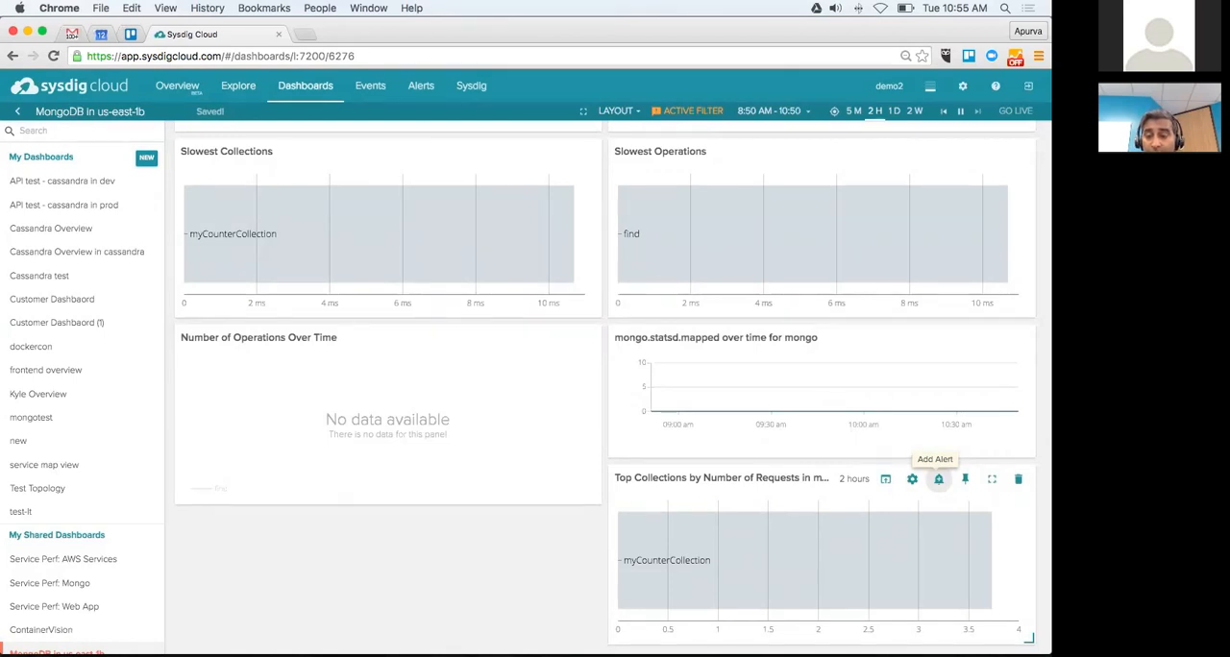
Step: Set the dashboard's event filter to show all severities and all resolution states
scroll(730, 240, up, 5)
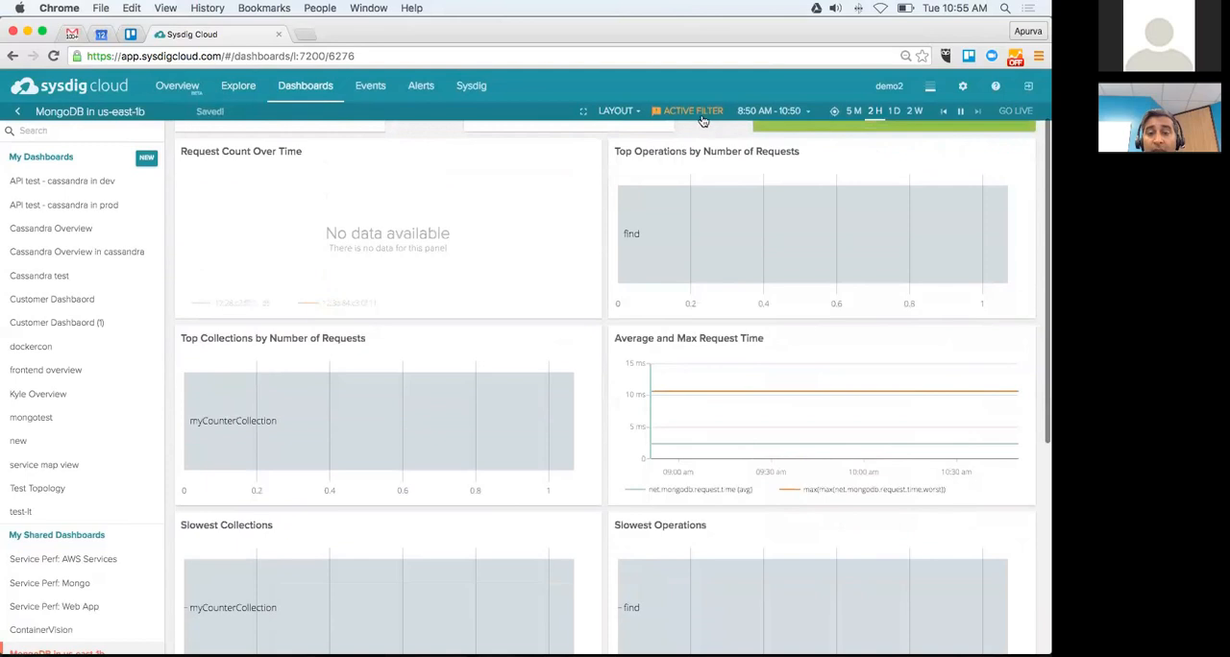
click(697, 116)
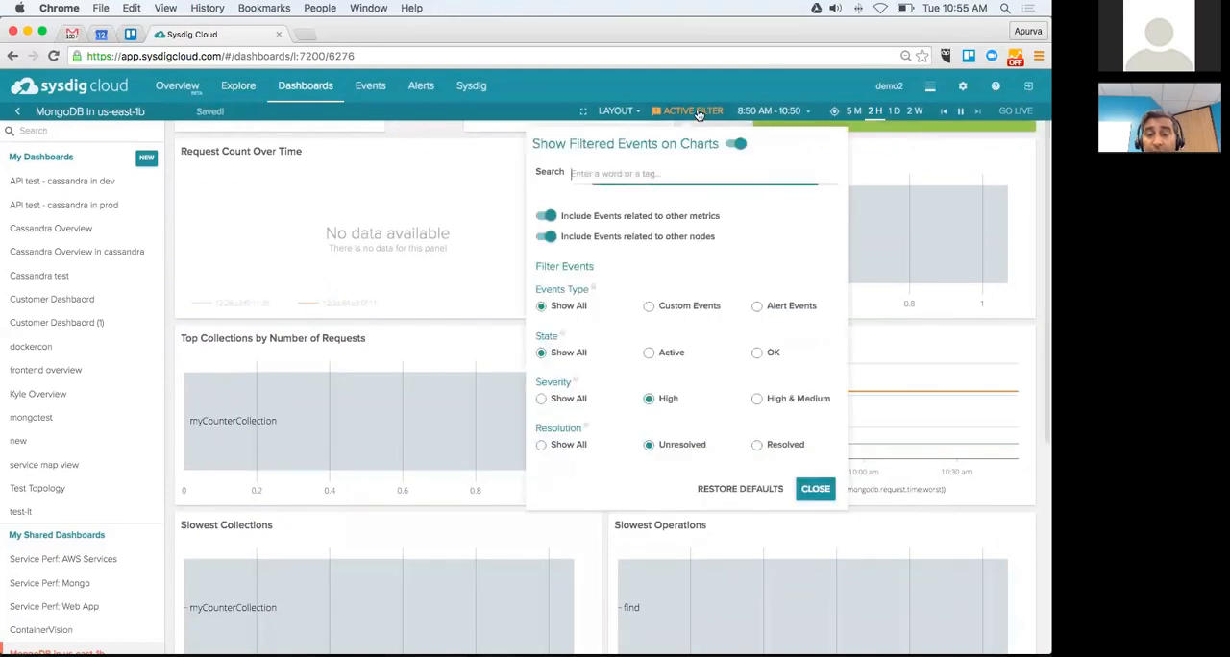
click(541, 399)
click(540, 444)
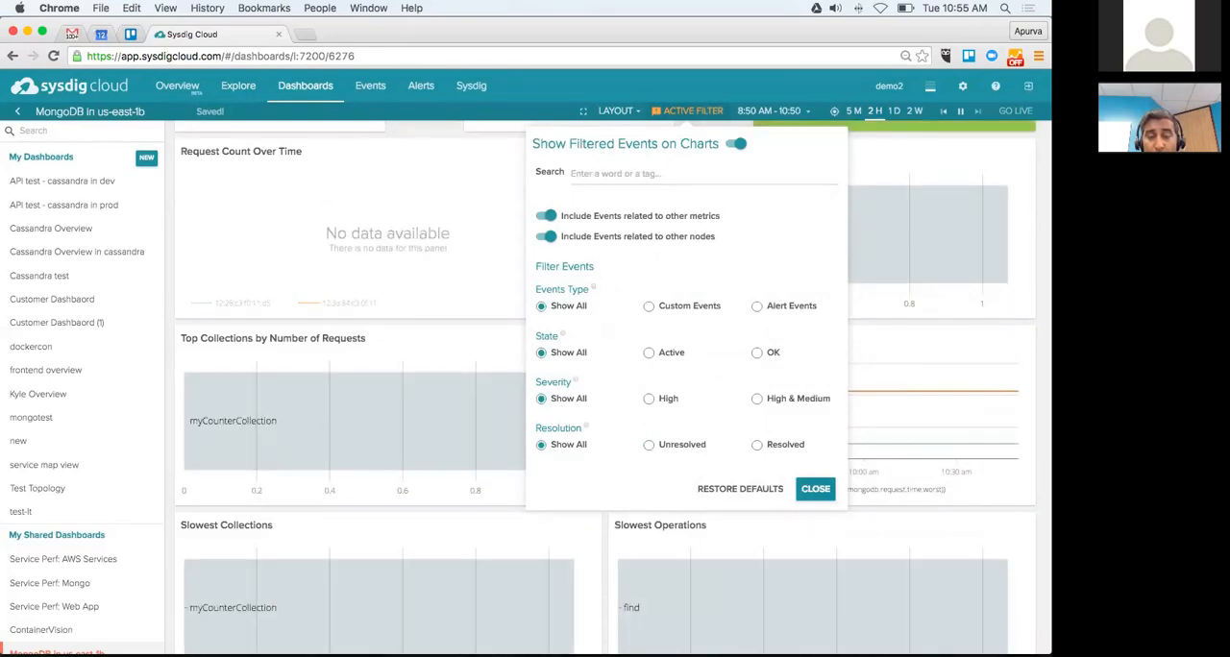
click(815, 488)
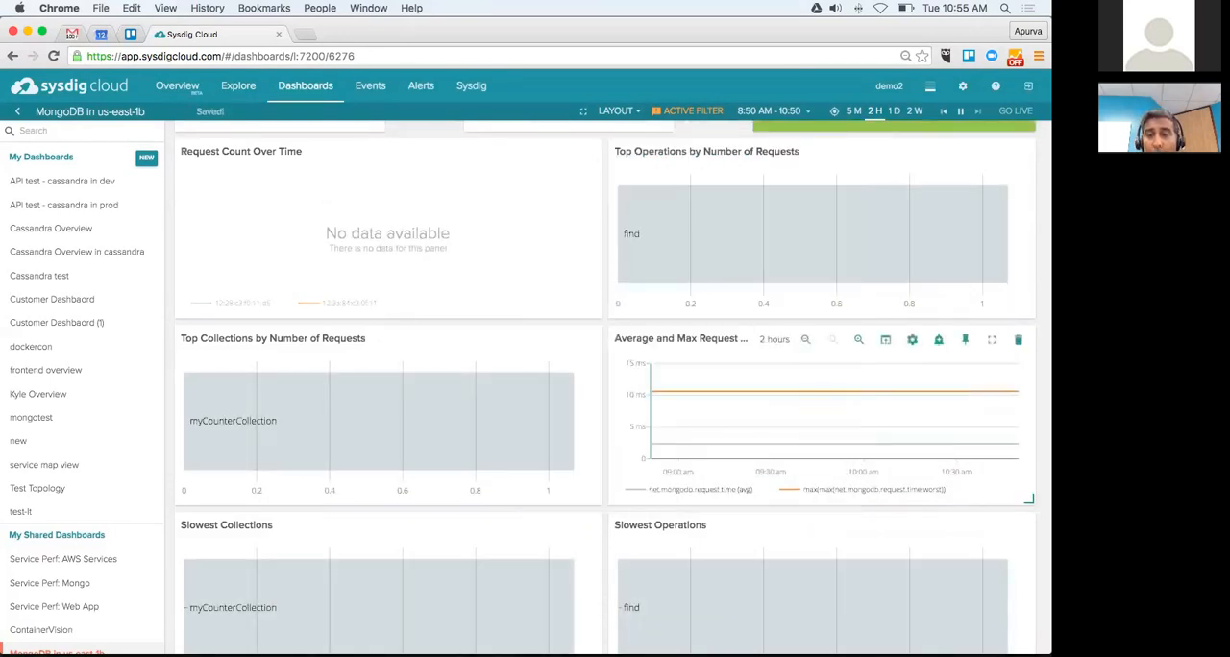
Step: Set the dashboard's time range to two weeks and review the panels down to the newly pinned ones
click(914, 110)
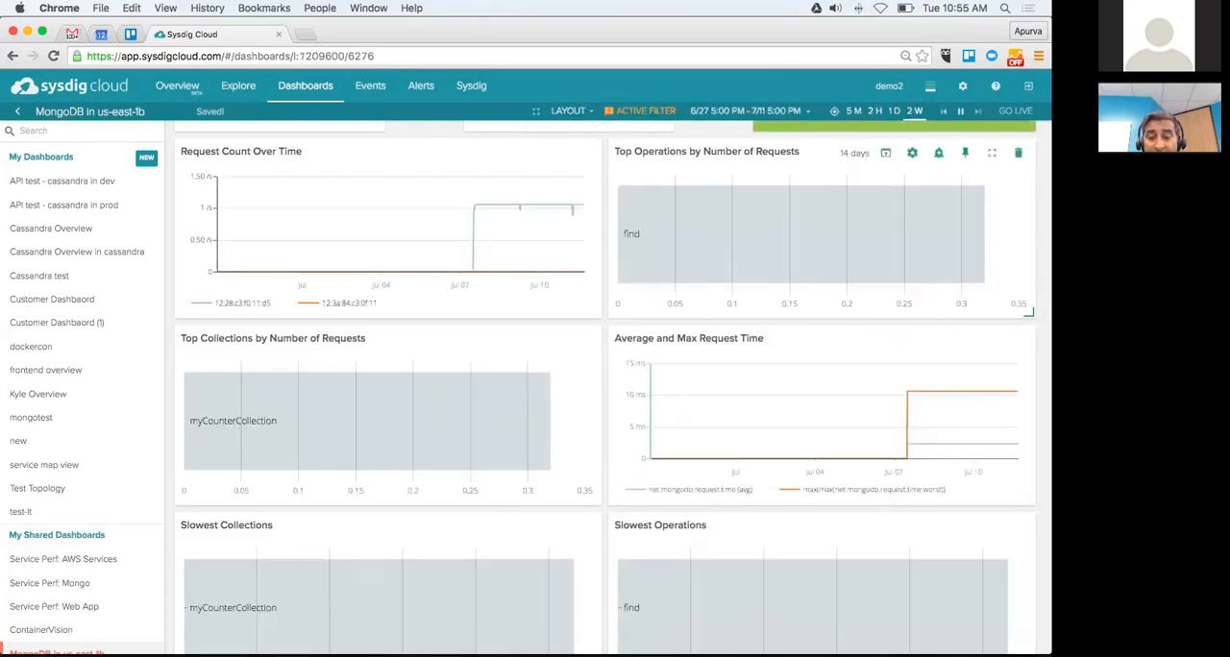
scroll(826, 384, down, 5)
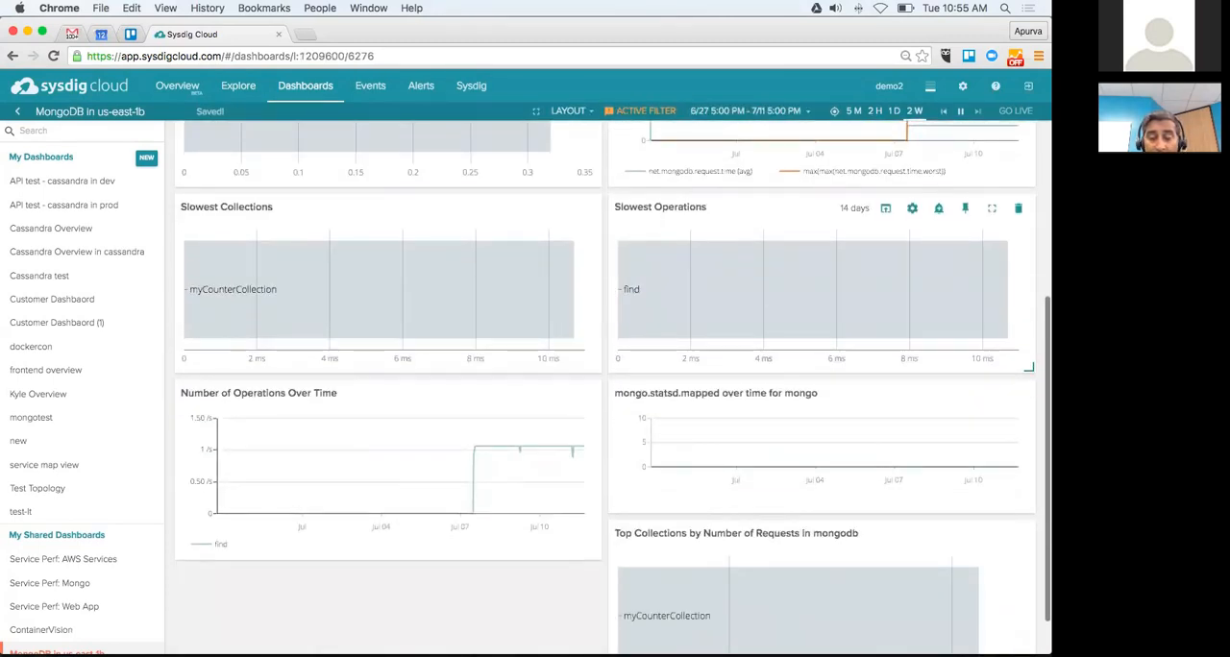
scroll(826, 356, down, 1)
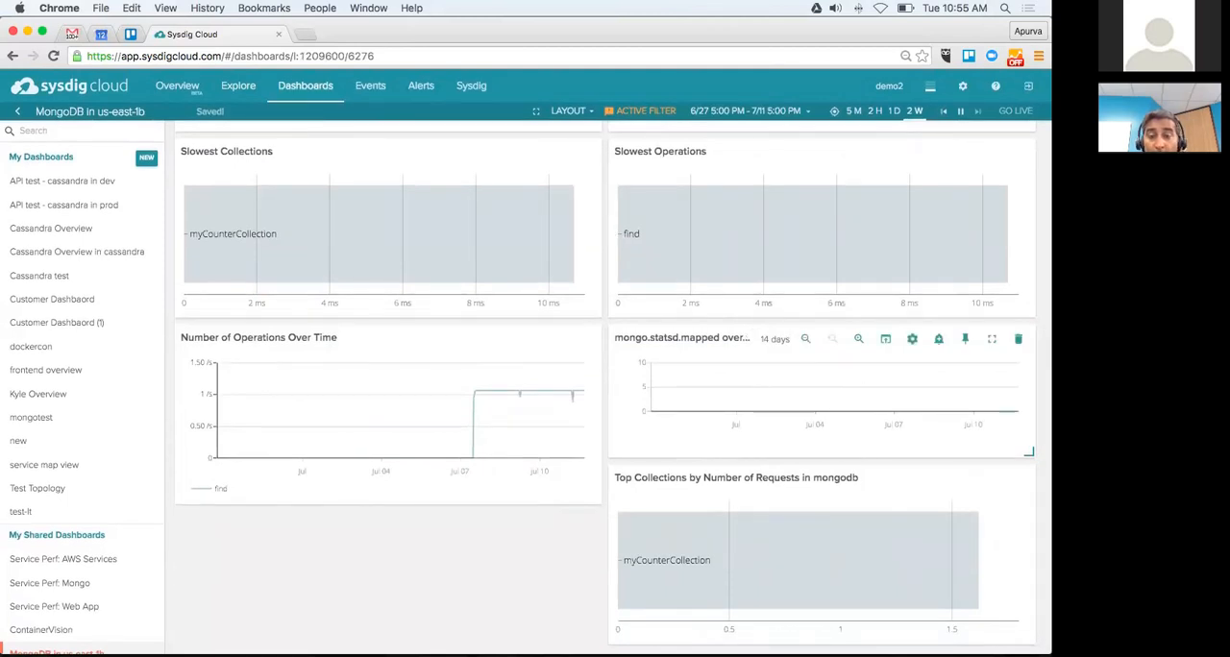
Step: Check the dashboard's event filter options without changing them and review the panels back up to Request Count
click(633, 114)
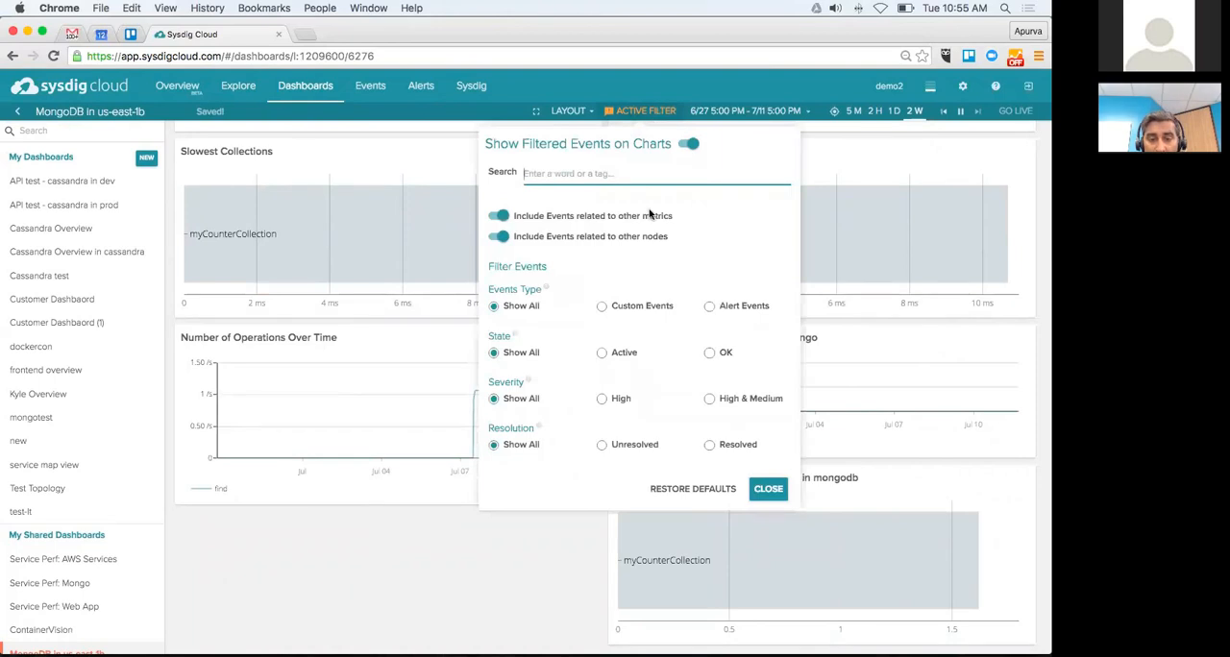
click(768, 488)
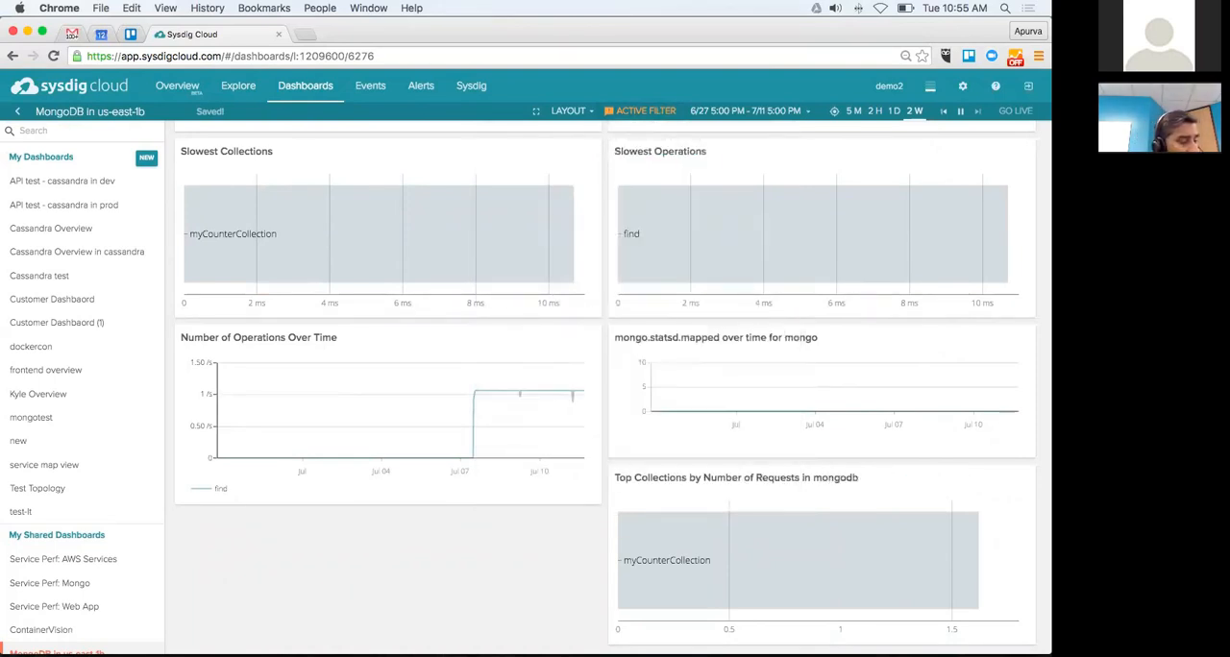
scroll(605, 384, up, 3)
scroll(384, 519, up, 4)
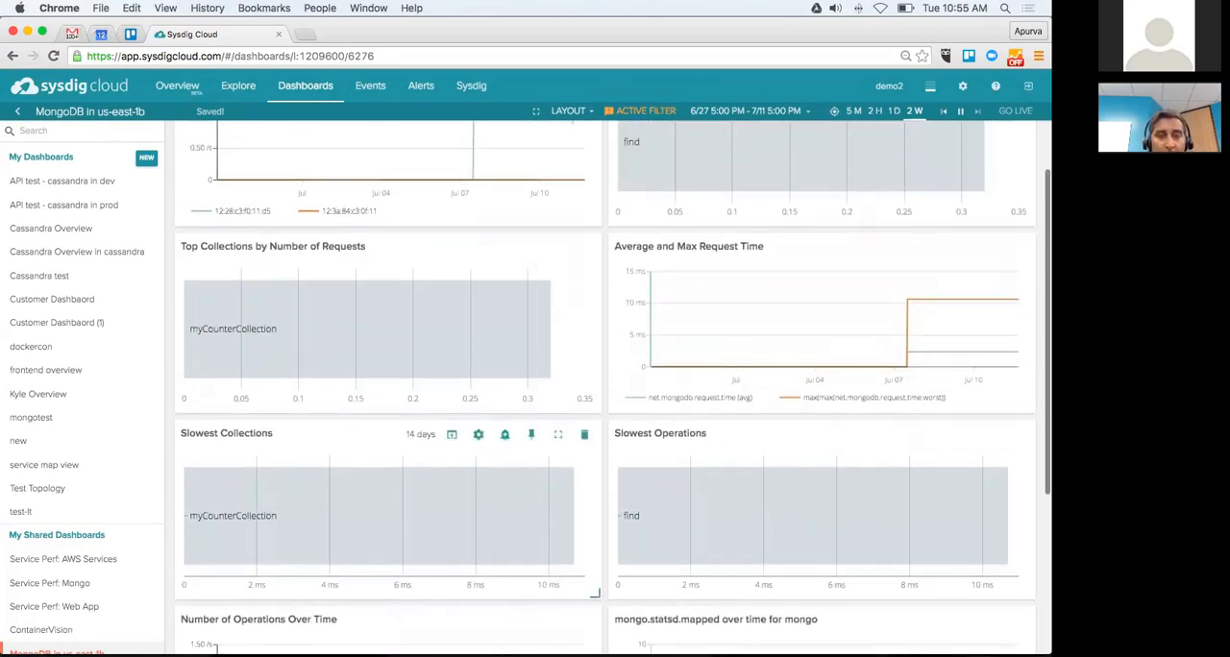
scroll(596, 590, up, 4)
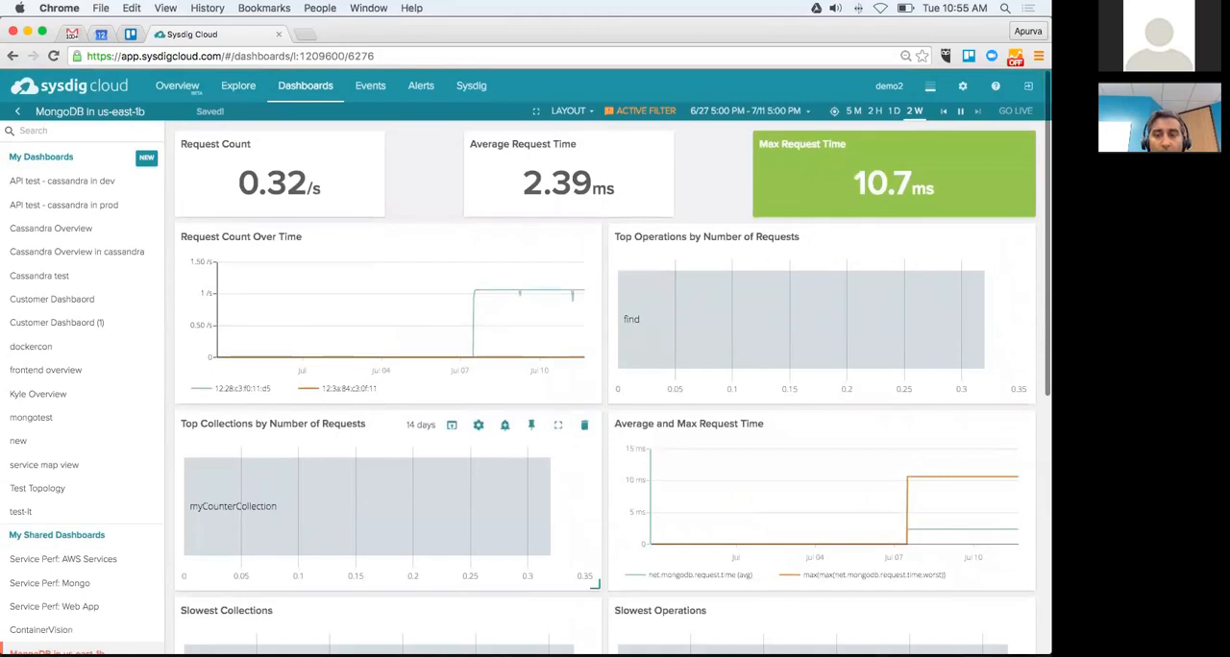
Step: View the Service Perf: Mongo metrics for the mongo group in Explore, and return to the MongoDB in us-east-1b dashboard
click(240, 101)
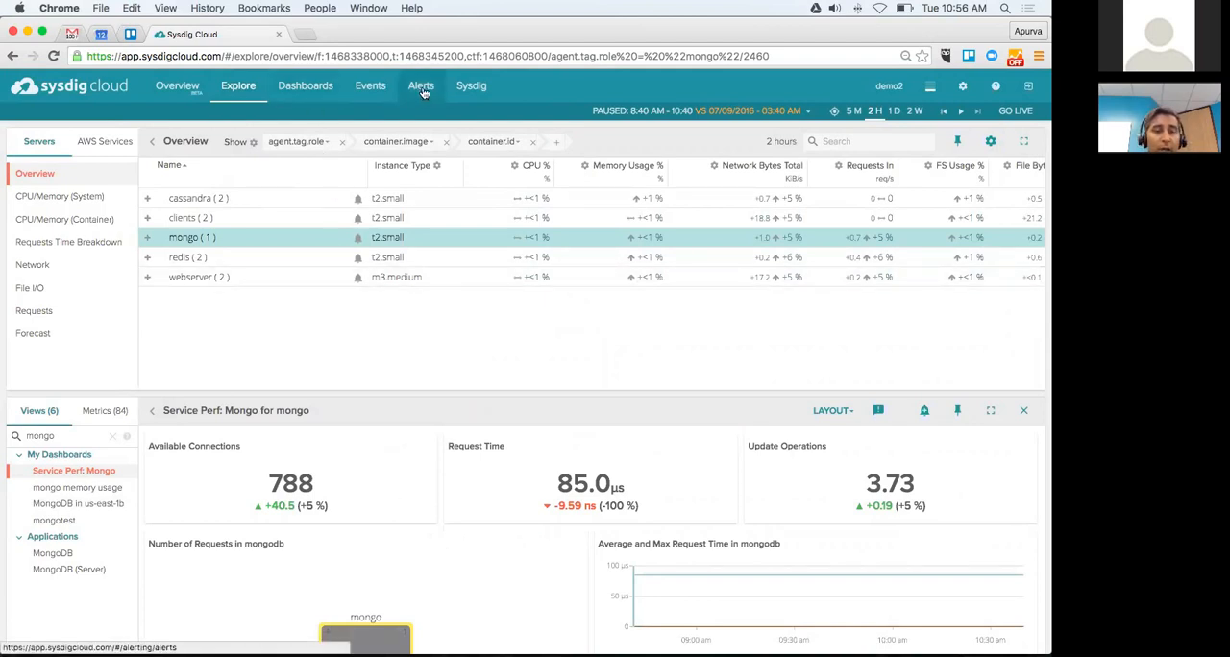
click(298, 86)
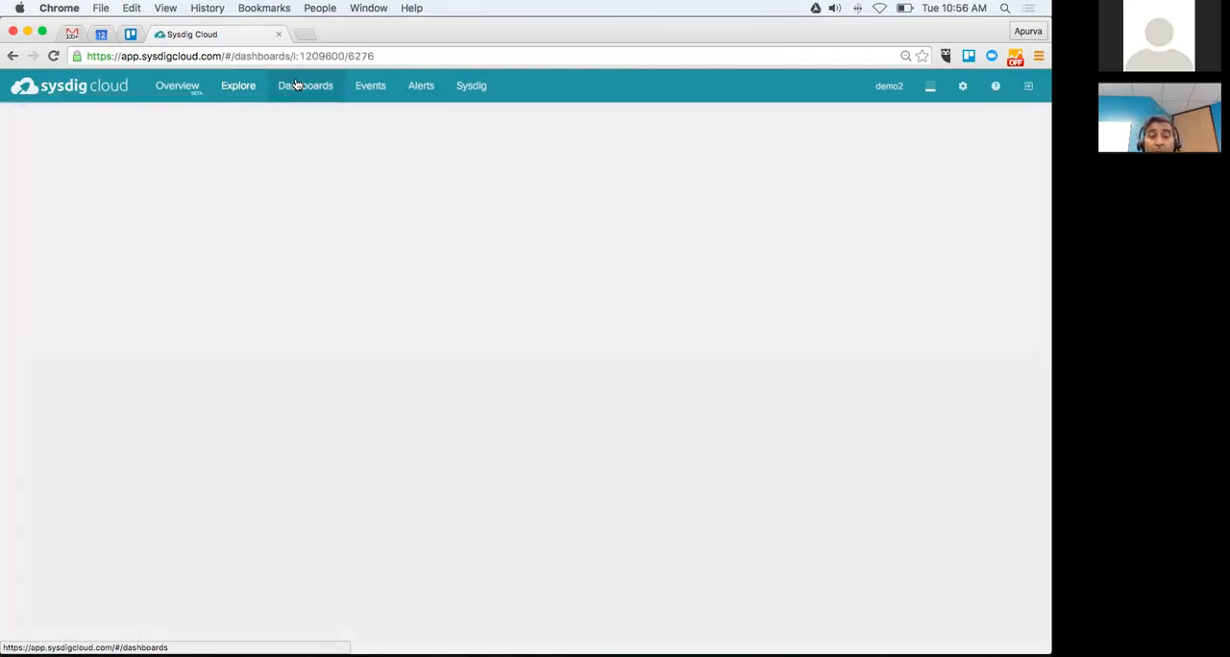